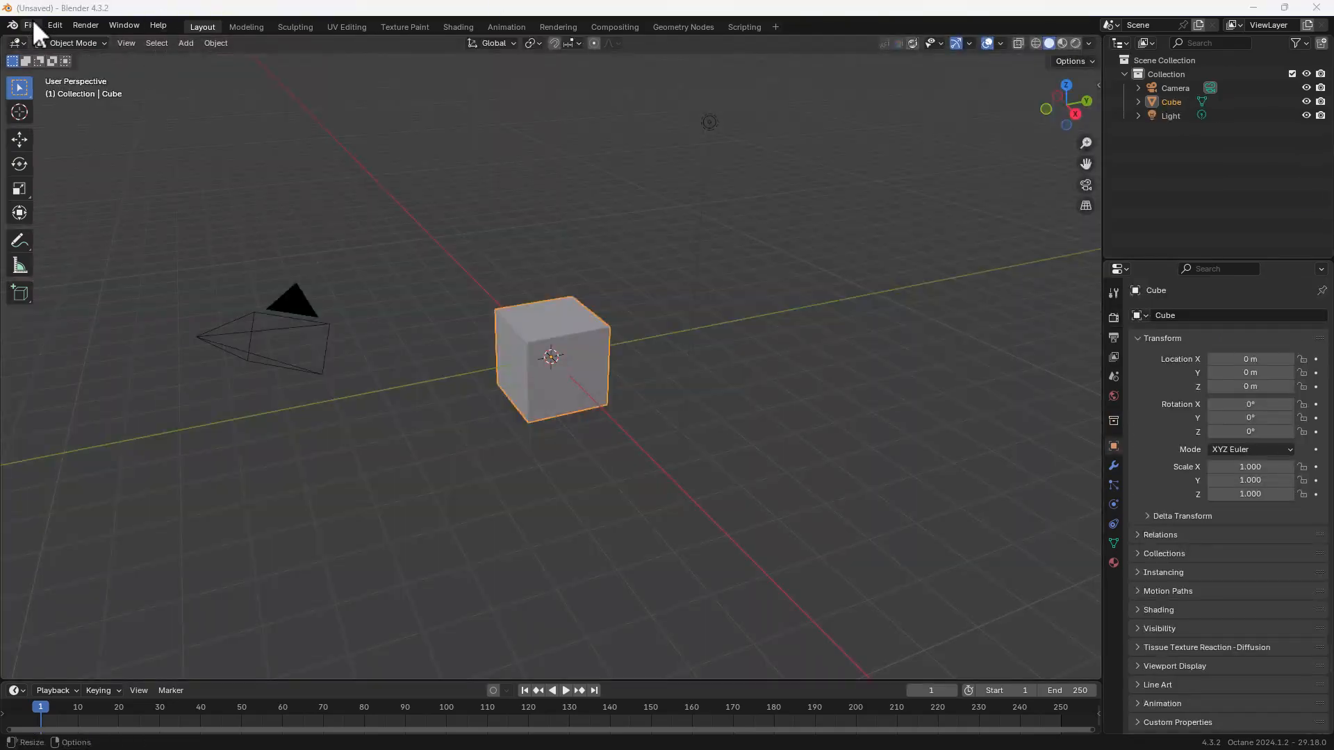
Start a new file from the template with the Octane material and world node editor layout.
{"action": "left_click", "coordinate": [31, 25]}
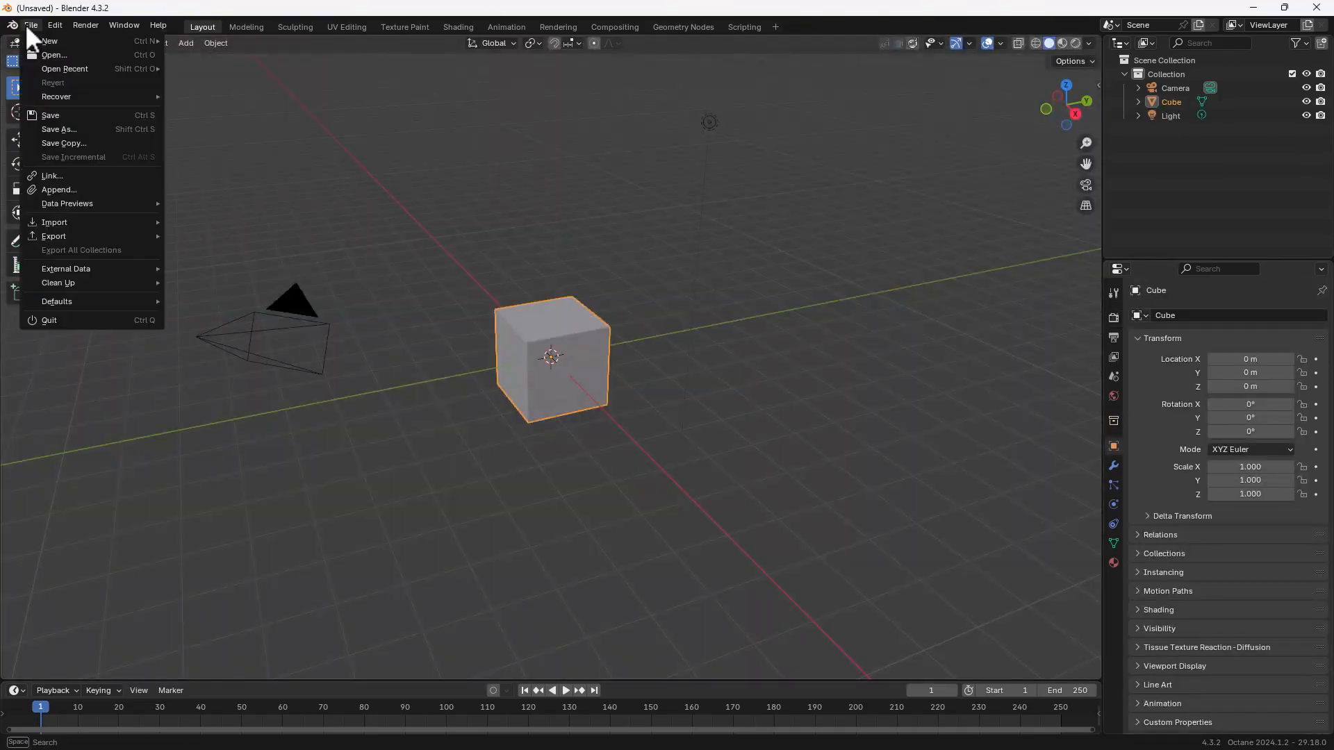
{"action": "mouse_move", "coordinate": [97, 41]}
{"action": "left_click", "coordinate": [219, 109]}
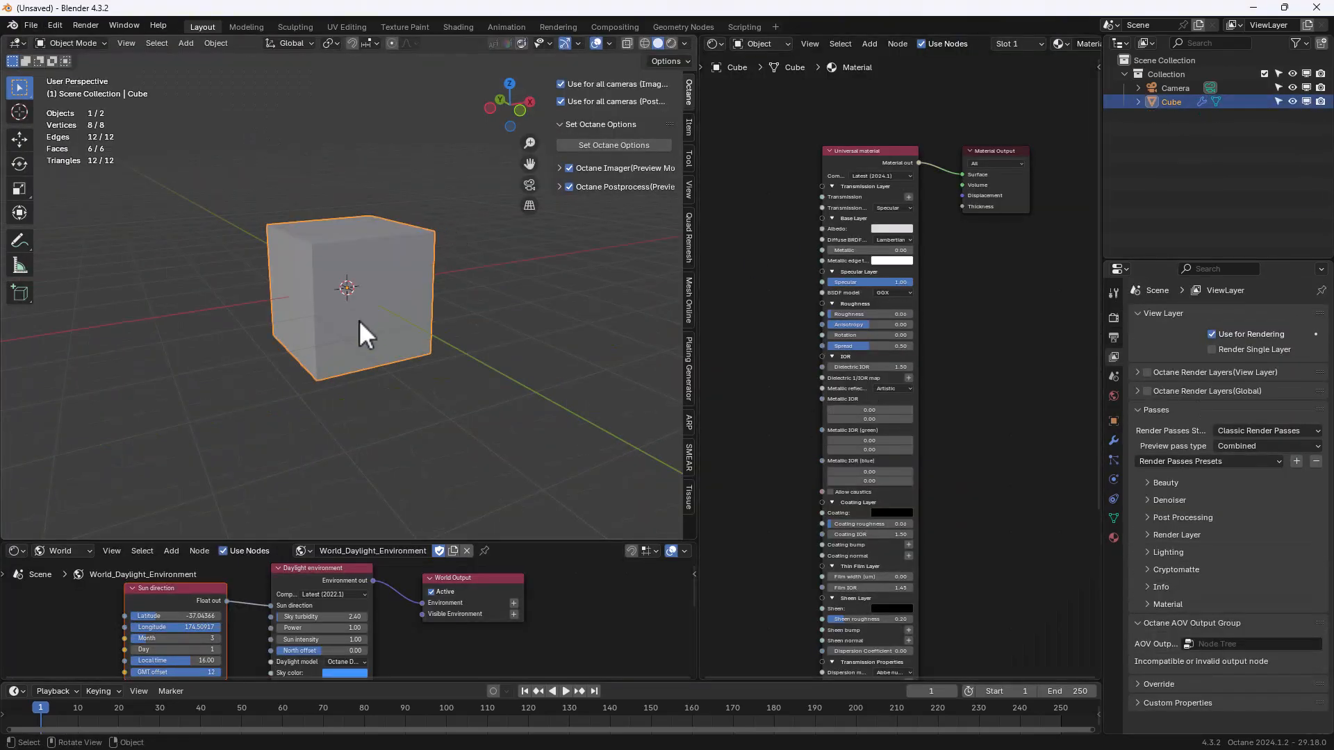
Delete the default cube and add a mesh plane named Scatter.
{"action": "key", "text": "Delete"}
{"action": "key", "text": "shift+a"}
{"action": "mouse_move", "coordinate": [331, 326]}
{"action": "left_click", "coordinate": [419, 326]}
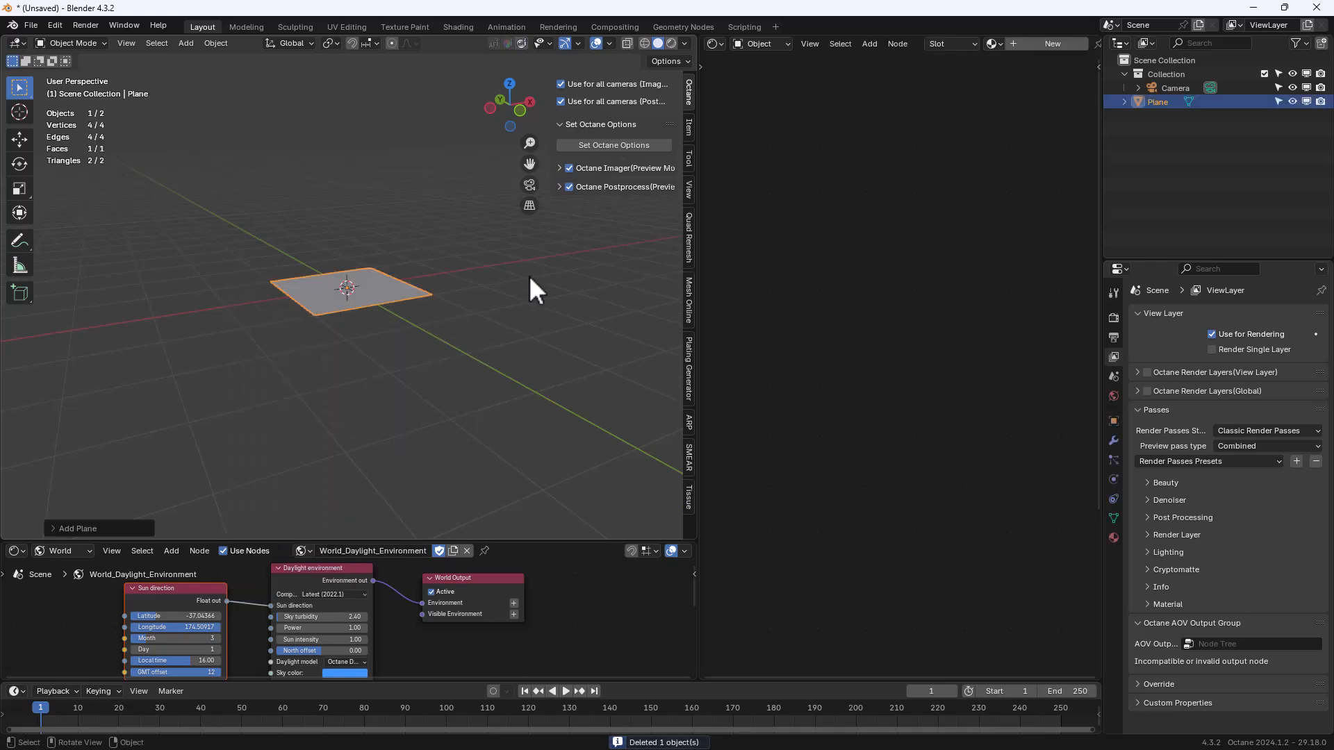
{"action": "double_click", "coordinate": [1166, 103]}
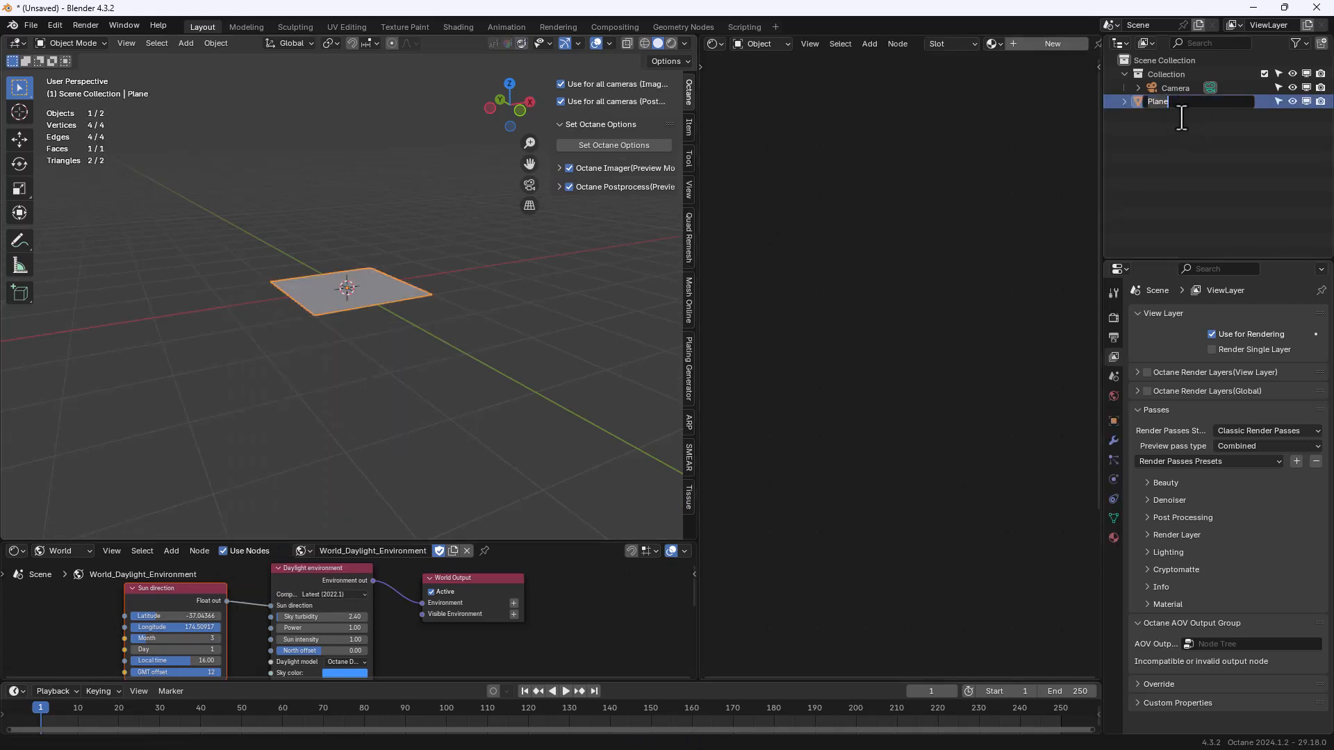
{"action": "type", "text": "Scatter"}
{"action": "key", "text": "Return"}
Create a new material on the Scatter plane and name it Scatter.
{"action": "left_click", "coordinate": [1114, 537]}
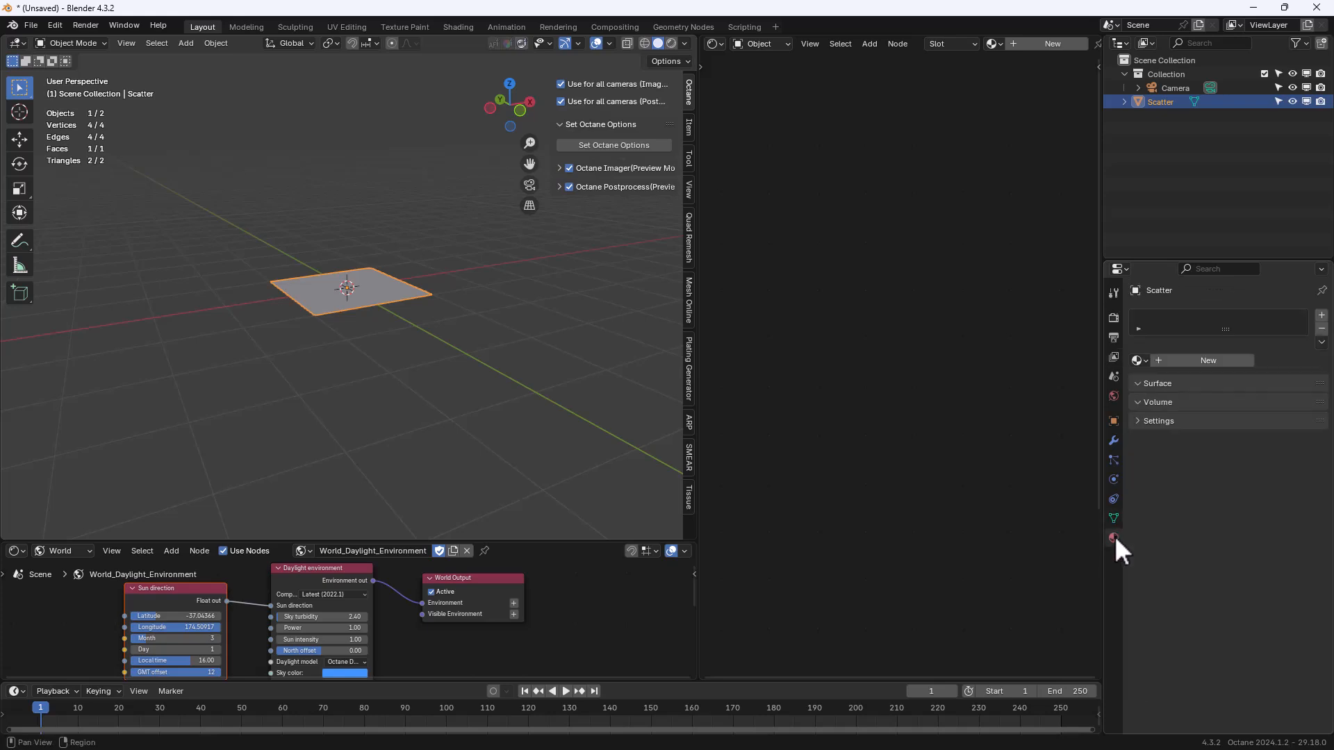
{"action": "left_click", "coordinate": [1200, 361]}
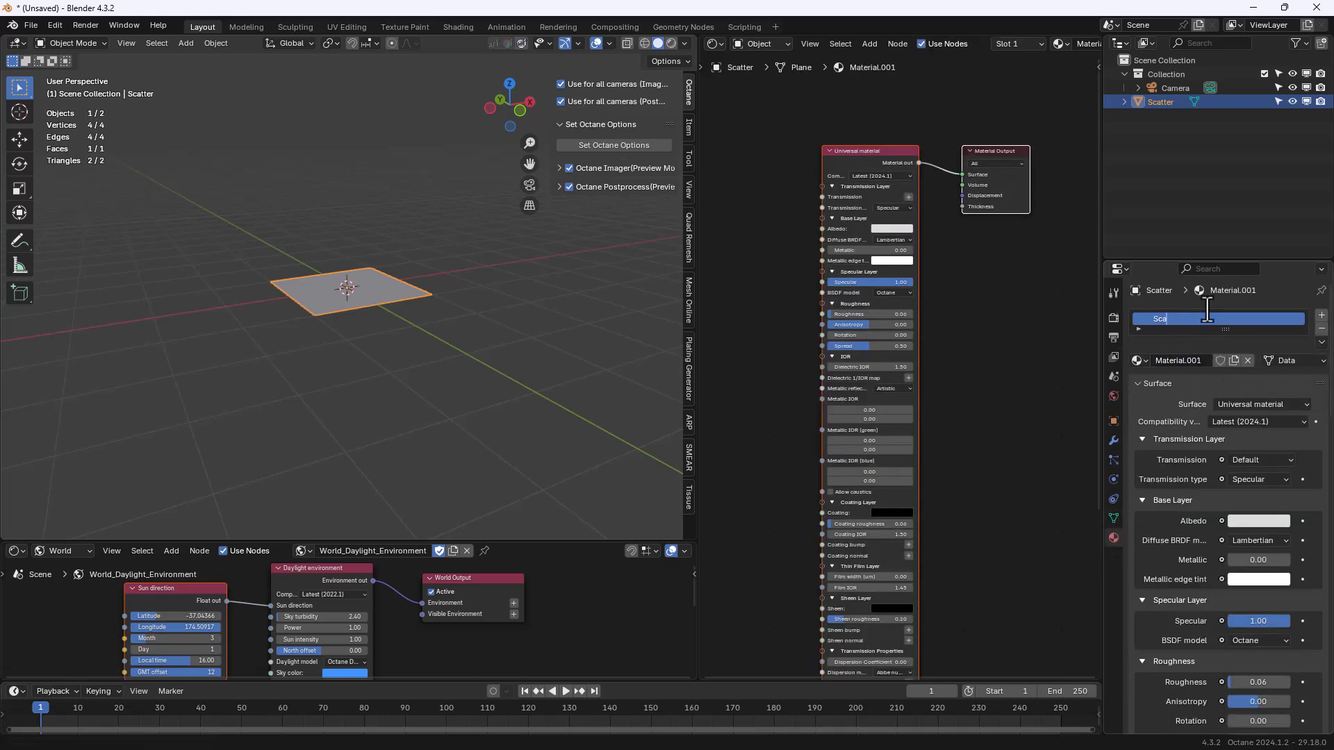
{"action": "key", "text": "Return"}
Add a mesh cube and scale its geometry down in Edit Mode to a small box.
{"action": "key", "text": "shift+a"}
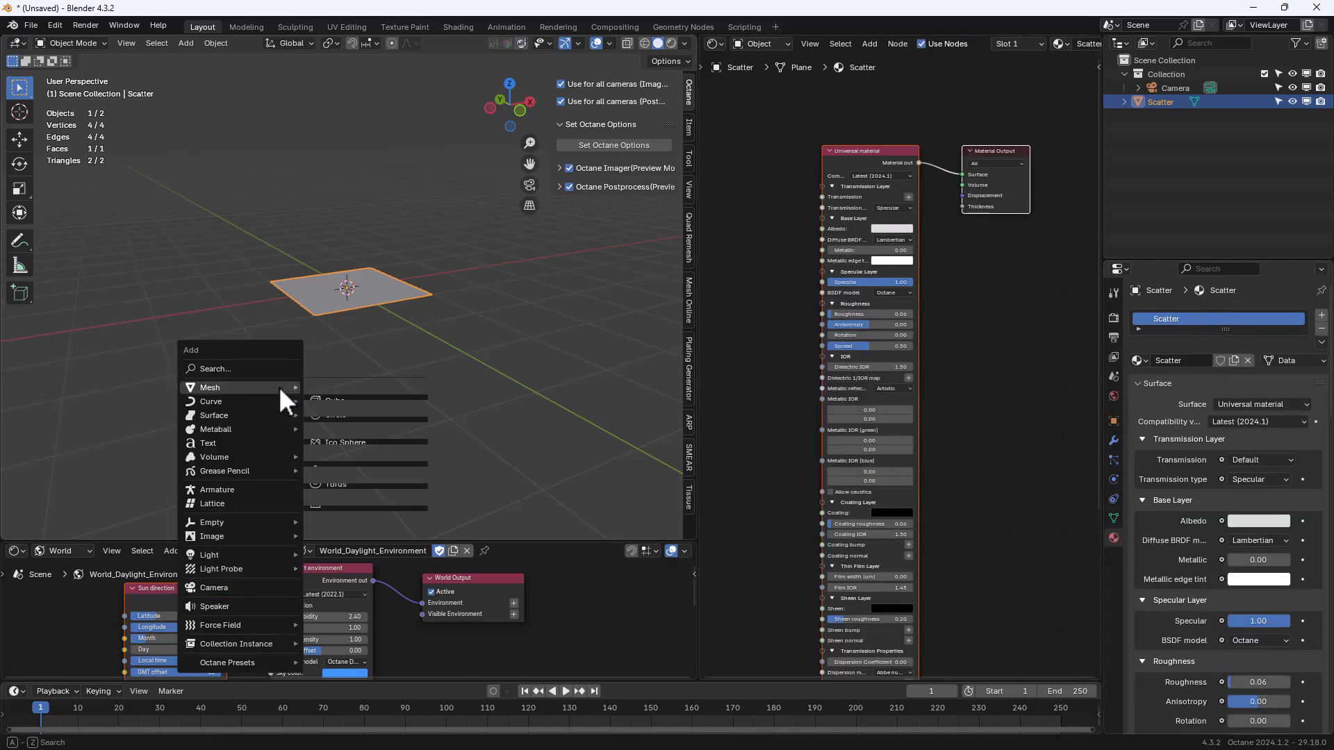
{"action": "left_click", "coordinate": [375, 396]}
{"action": "key", "text": "Tab"}
{"action": "key", "text": "s"}
{"action": "left_click", "coordinate": [409, 339]}
{"action": "key", "text": "Tab"}
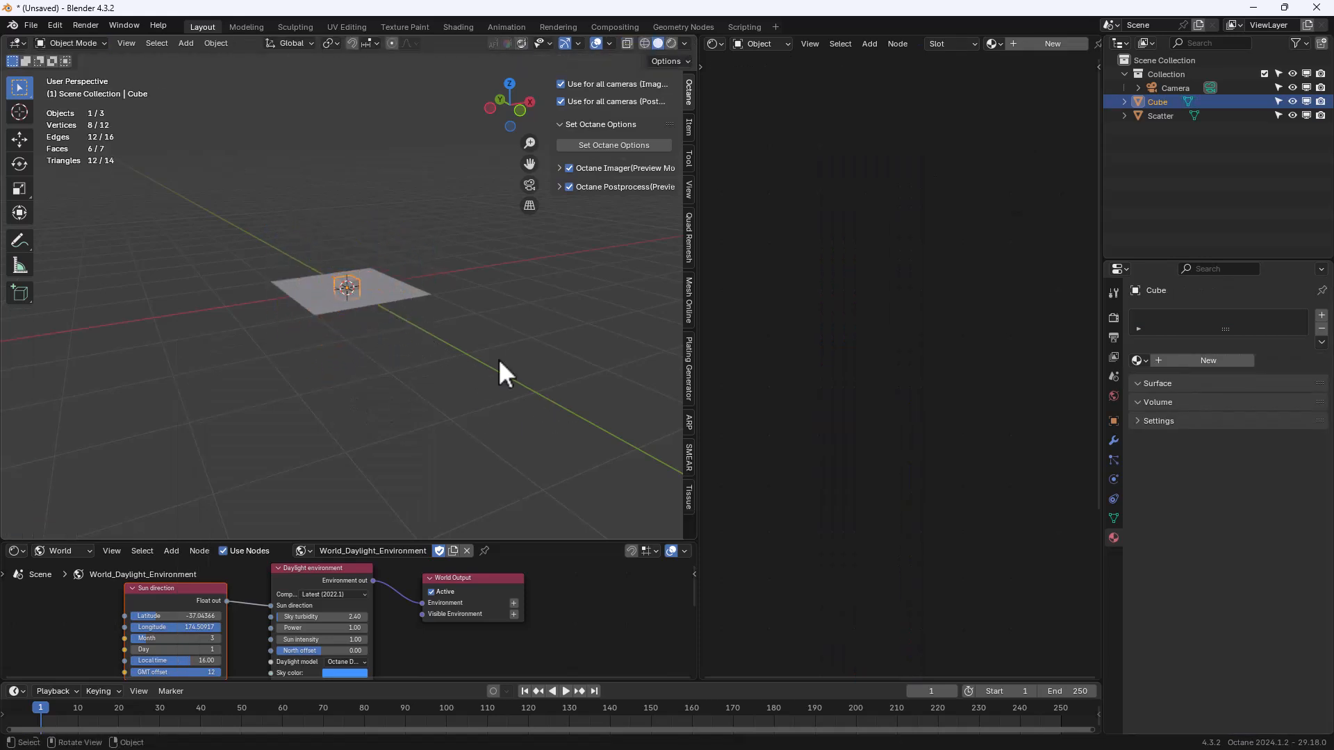
Move the small cube away from the plane and rename it Instance_001.
{"action": "key", "text": "g"}
{"action": "left_click", "coordinate": [264, 336]}
{"action": "key", "text": "F2"}
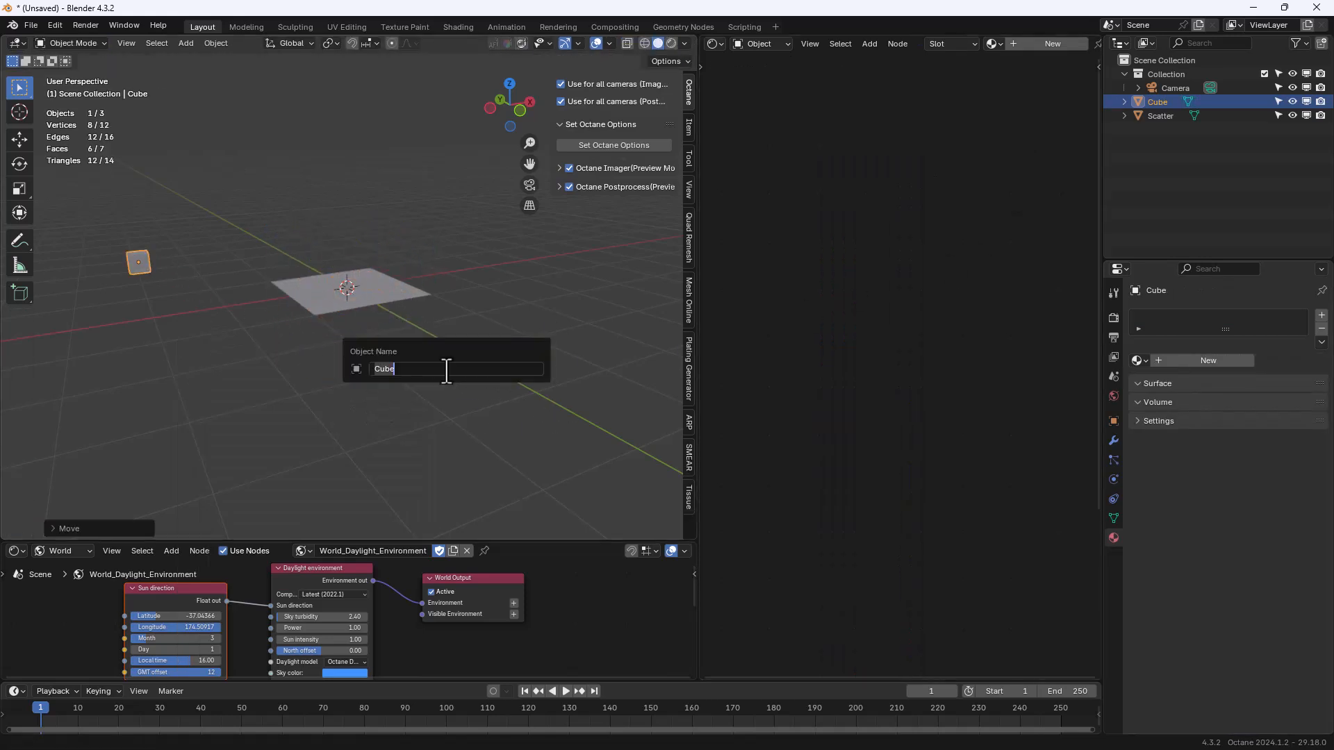
{"action": "type", "text": "Instance_001"}
{"action": "key", "text": "Return"}
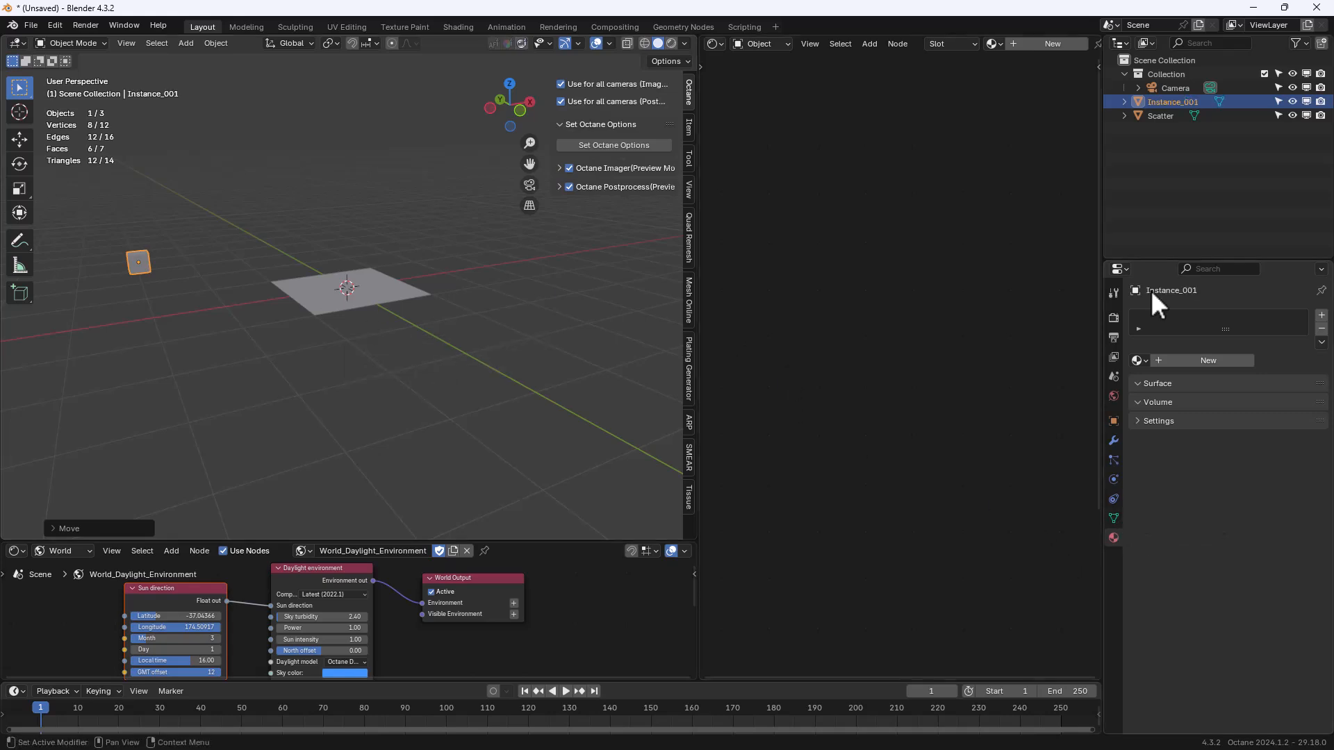
Add a second mesh plane and rename it Surface.
{"action": "key", "text": "shift+a"}
{"action": "mouse_move", "coordinate": [518, 329]}
{"action": "left_click", "coordinate": [571, 334]}
{"action": "key", "text": "F2"}
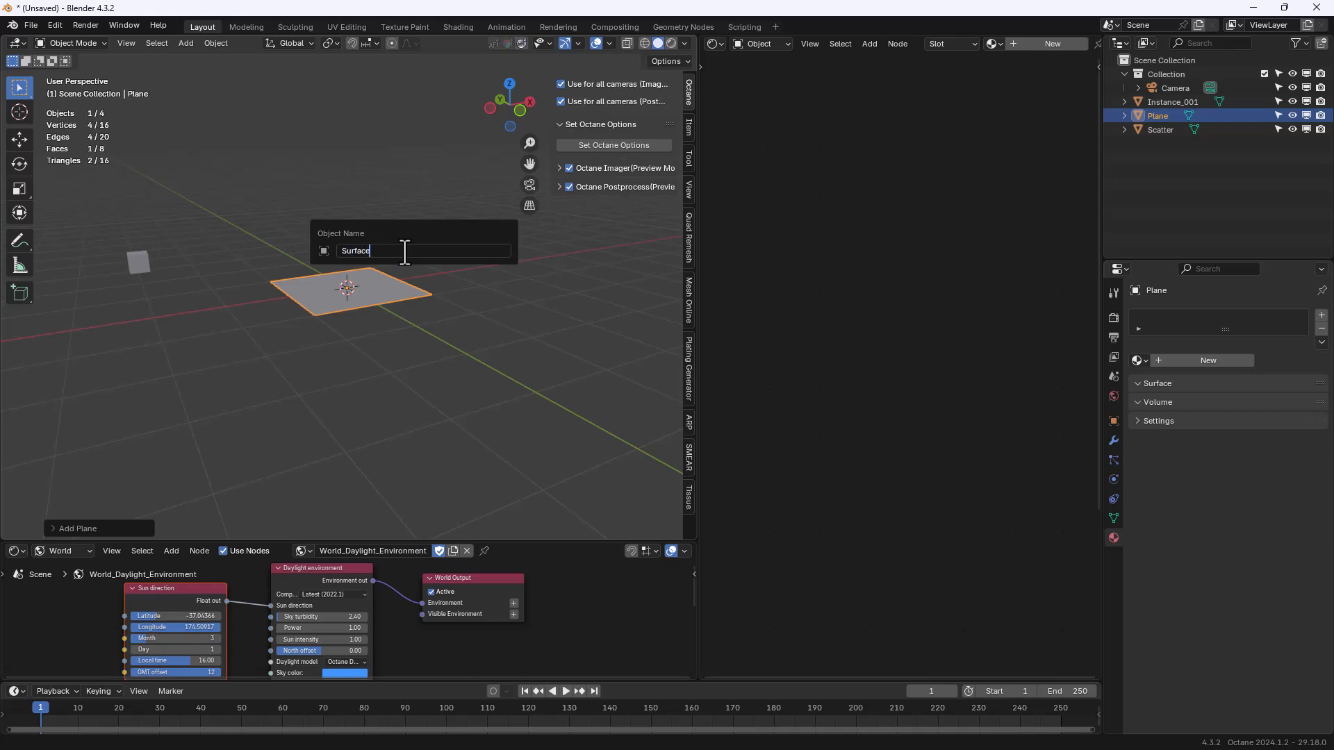
{"action": "type", "text": "Surface"}
{"action": "key", "text": "Return"}
Assign the Scatter node group as the Octane geometric node group of the Scatter plane.
{"action": "left_click", "coordinate": [1167, 115]}
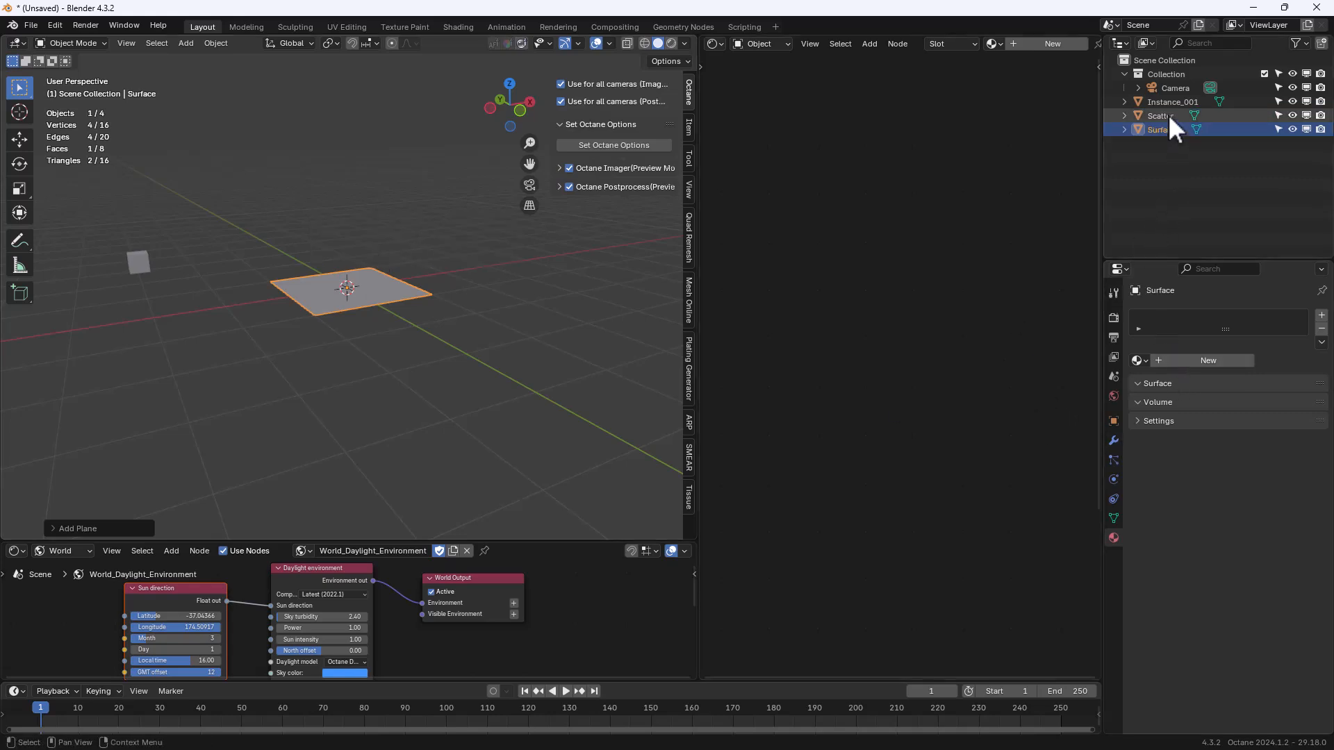
{"action": "left_click", "coordinate": [1113, 518]}
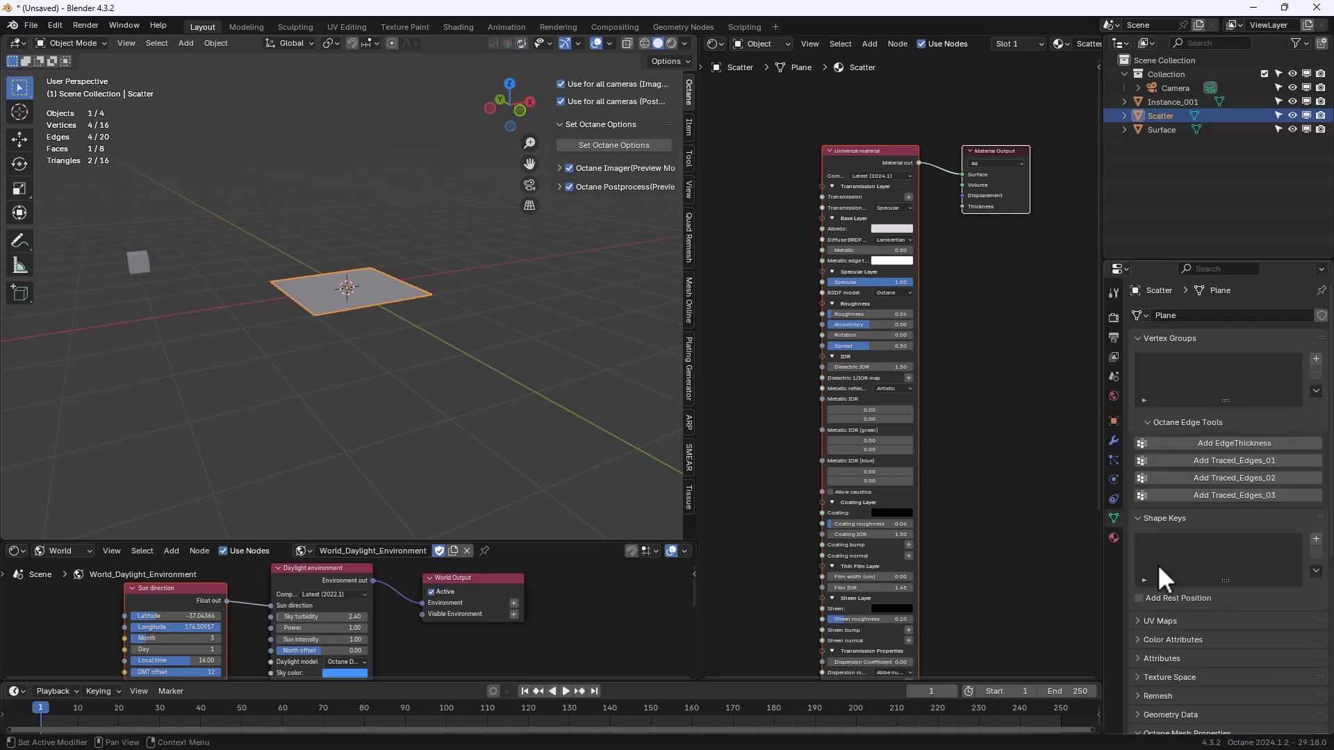
{"action": "scroll", "coordinate": [1194, 576], "scroll_direction": "down", "scroll_amount": 5}
{"action": "left_click", "coordinate": [1201, 575]}
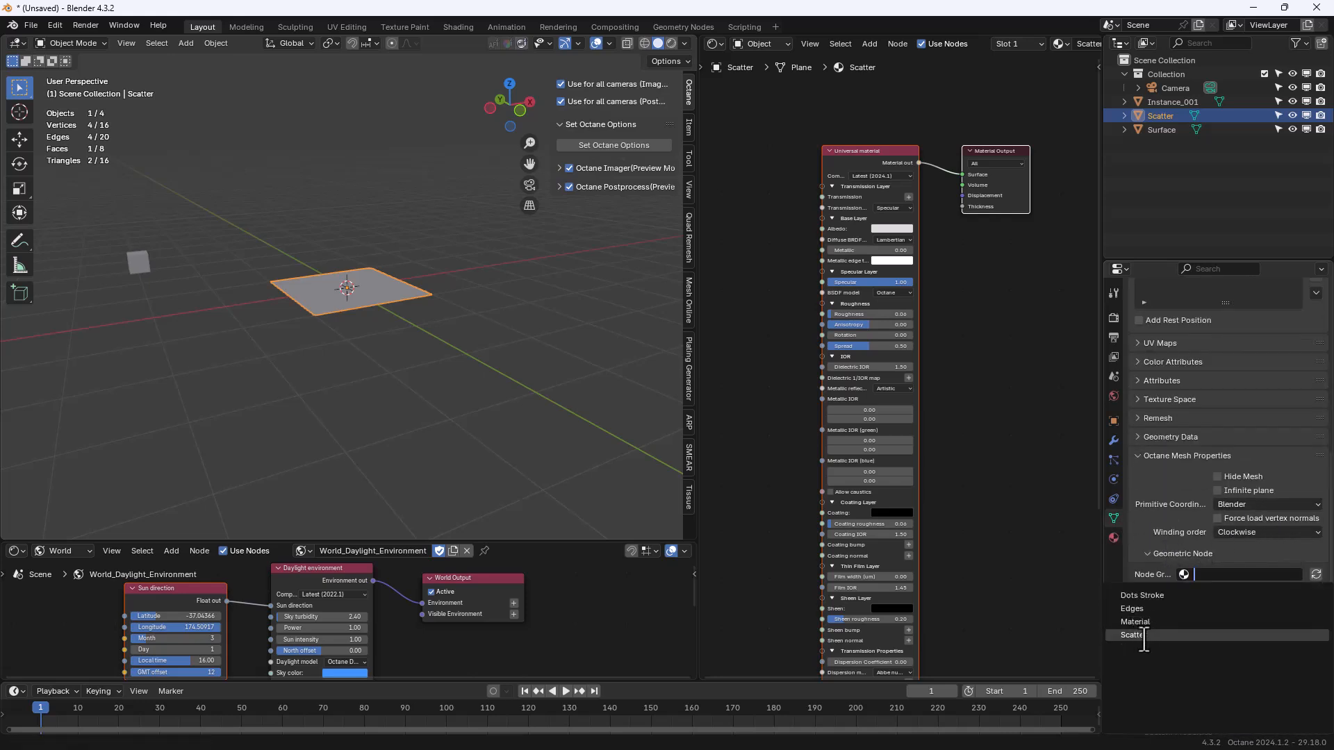
{"action": "left_click", "coordinate": [1143, 630]}
{"action": "left_click", "coordinate": [1194, 587]}
{"action": "left_click", "coordinate": [1110, 522]}
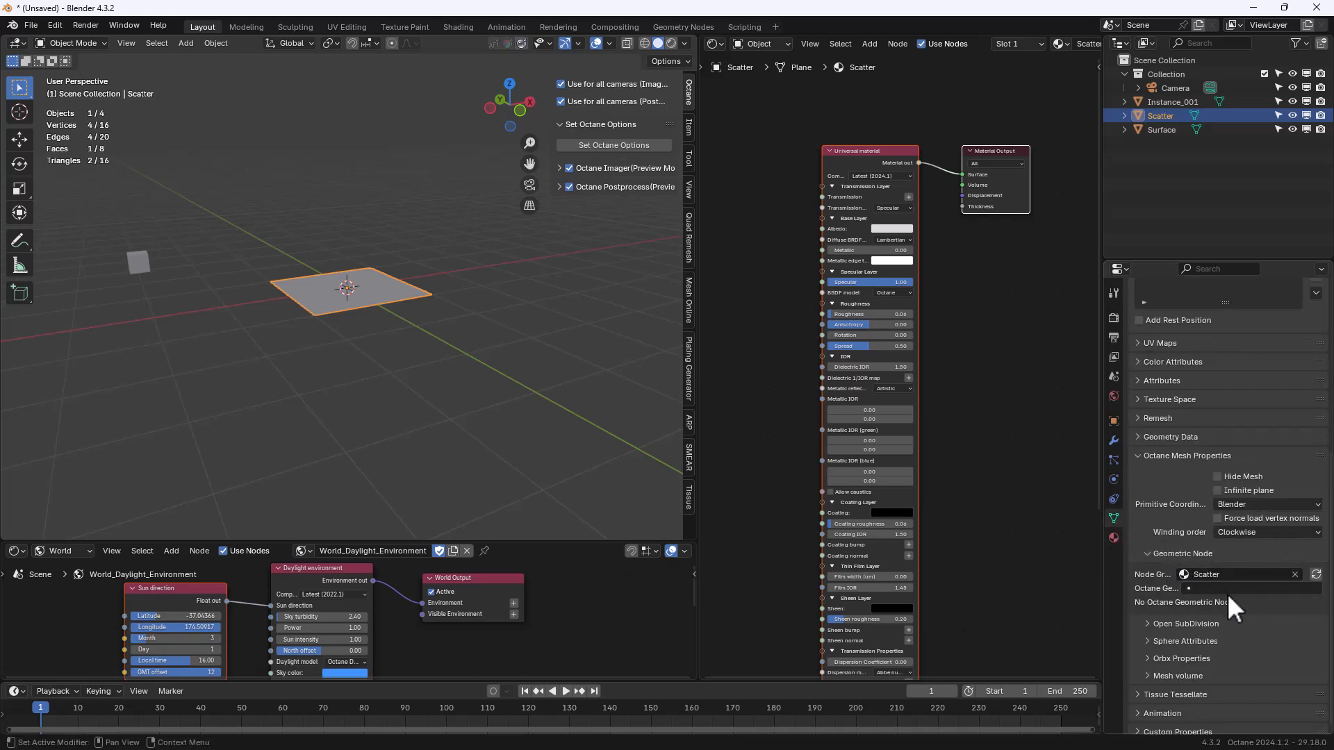
Replace the Universal material node of the Scatter material with a Scatter on surface node.
{"action": "left_click", "coordinate": [876, 152]}
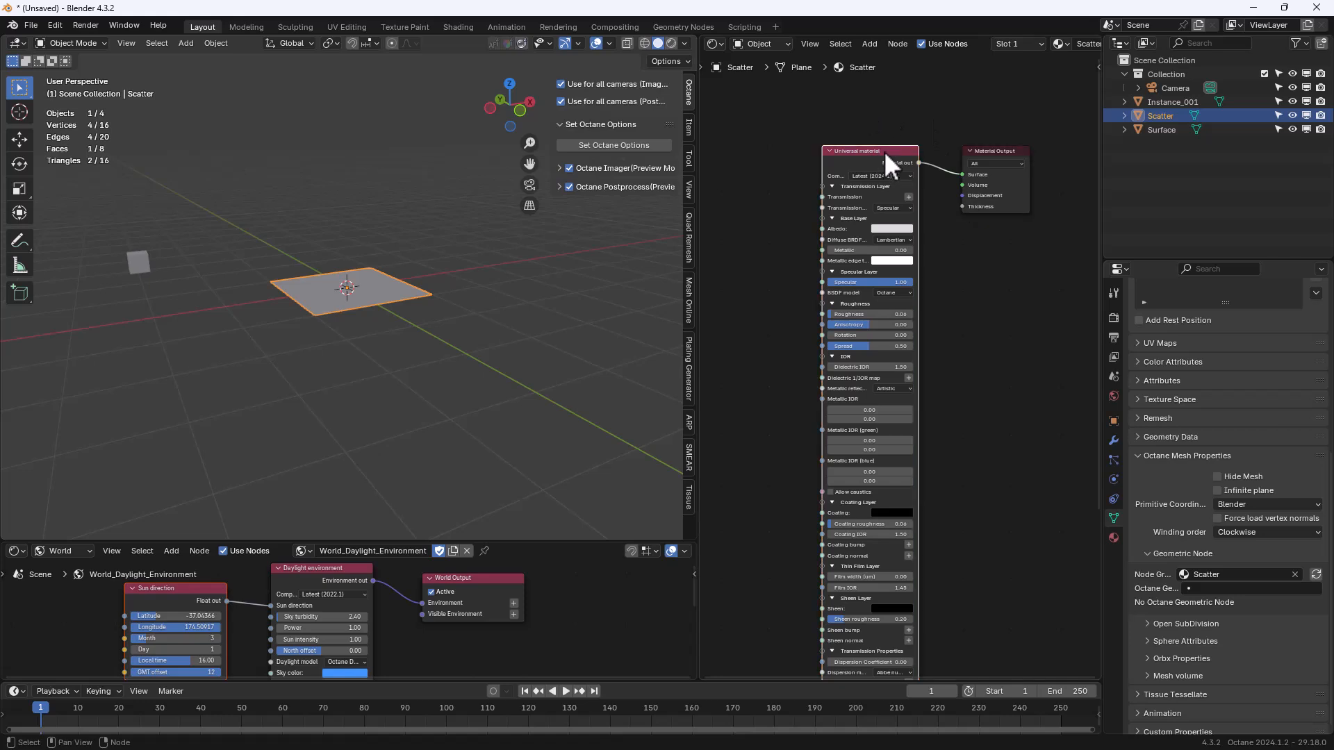
{"action": "key", "text": "x"}
{"action": "key", "text": "shift+a"}
{"action": "type", "text": "scatter"}
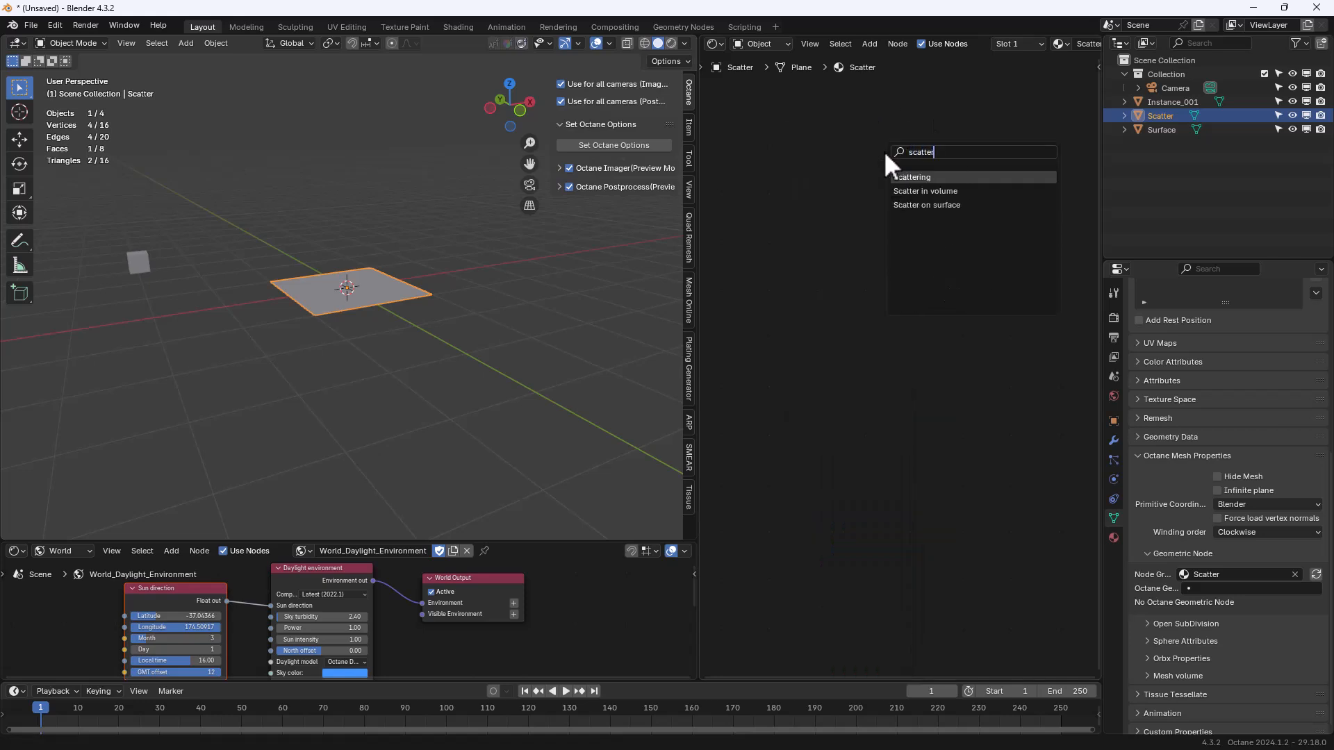
{"action": "key", "text": "Return"}
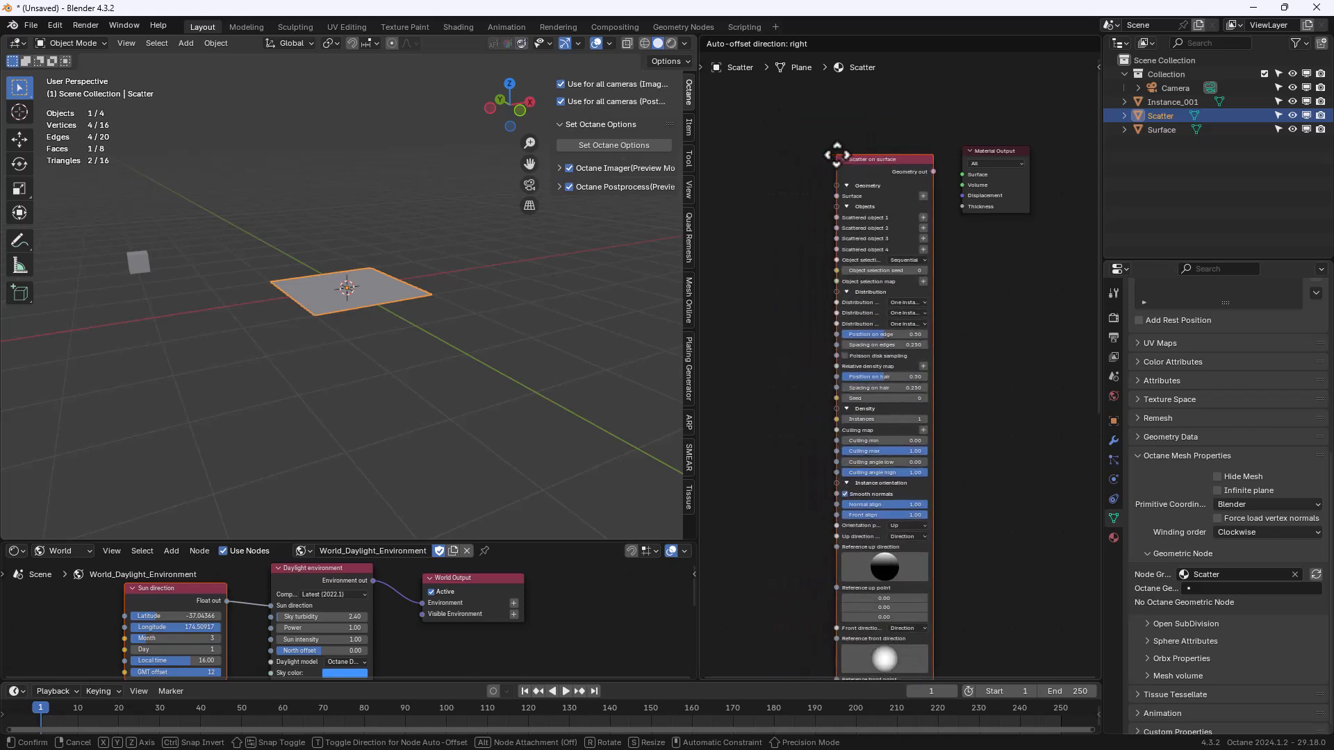
{"action": "left_click", "coordinate": [837, 154]}
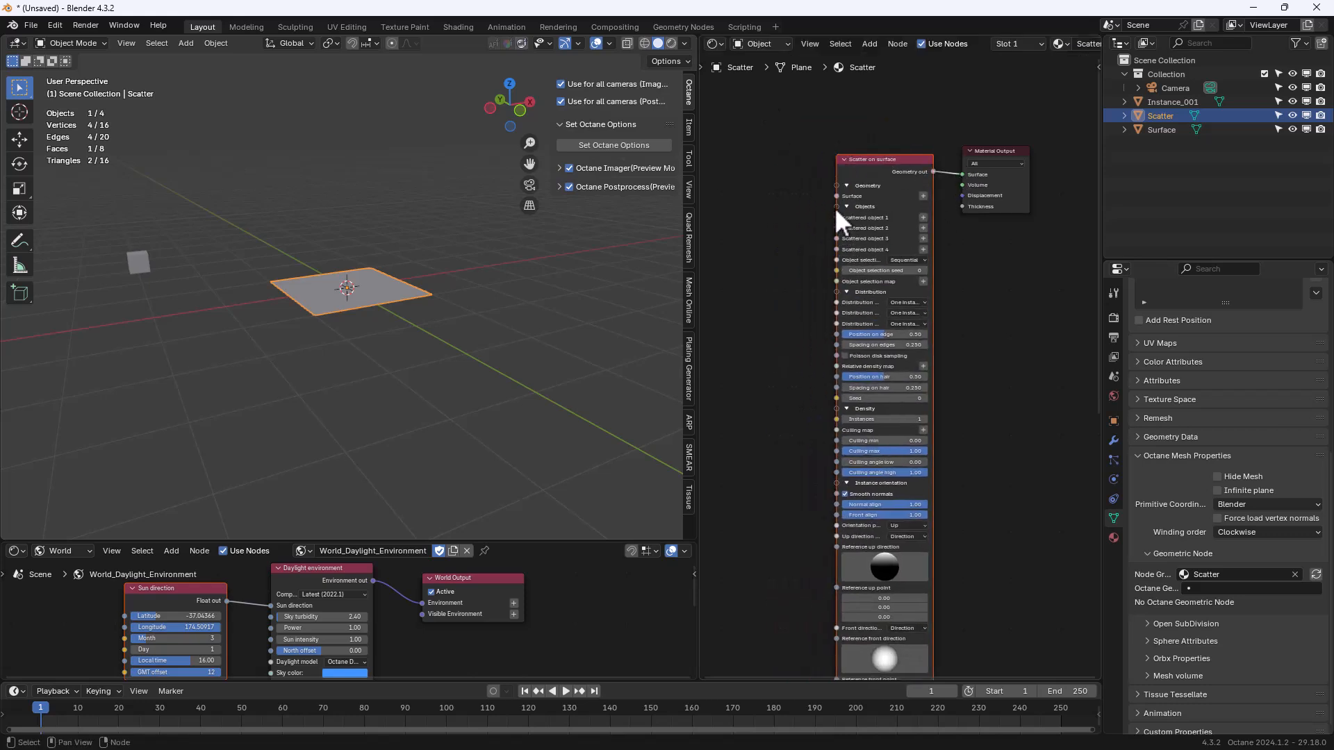
Widen the Scatter on surface node and enlarge the shader editor area so its parameters are readable.
{"action": "left_click_drag", "start_coordinate": [892, 236], "coordinate": [926, 244]}
{"action": "left_click_drag", "start_coordinate": [839, 144], "coordinate": [854, 155]}
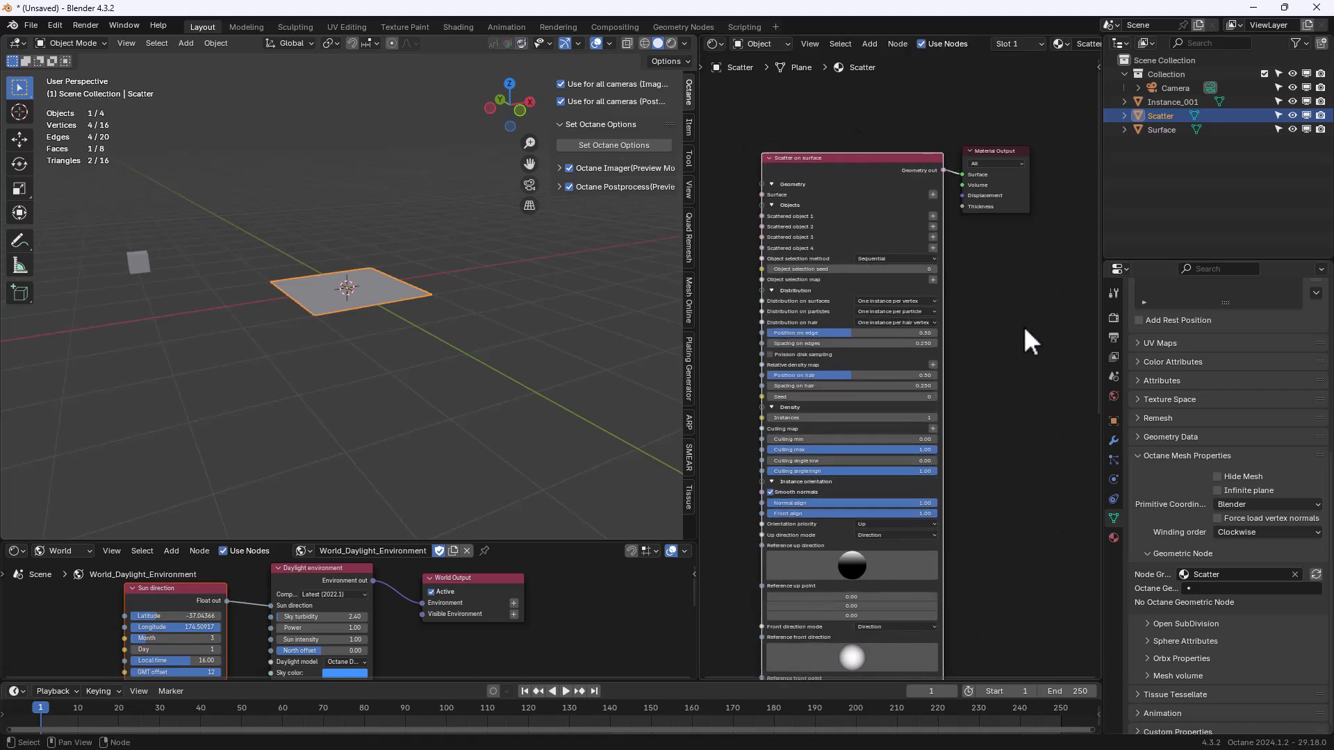
{"action": "scroll", "coordinate": [1023, 327], "scroll_direction": "up", "scroll_amount": 3}
{"action": "left_click_drag", "start_coordinate": [691, 310], "coordinate": [567, 326]}
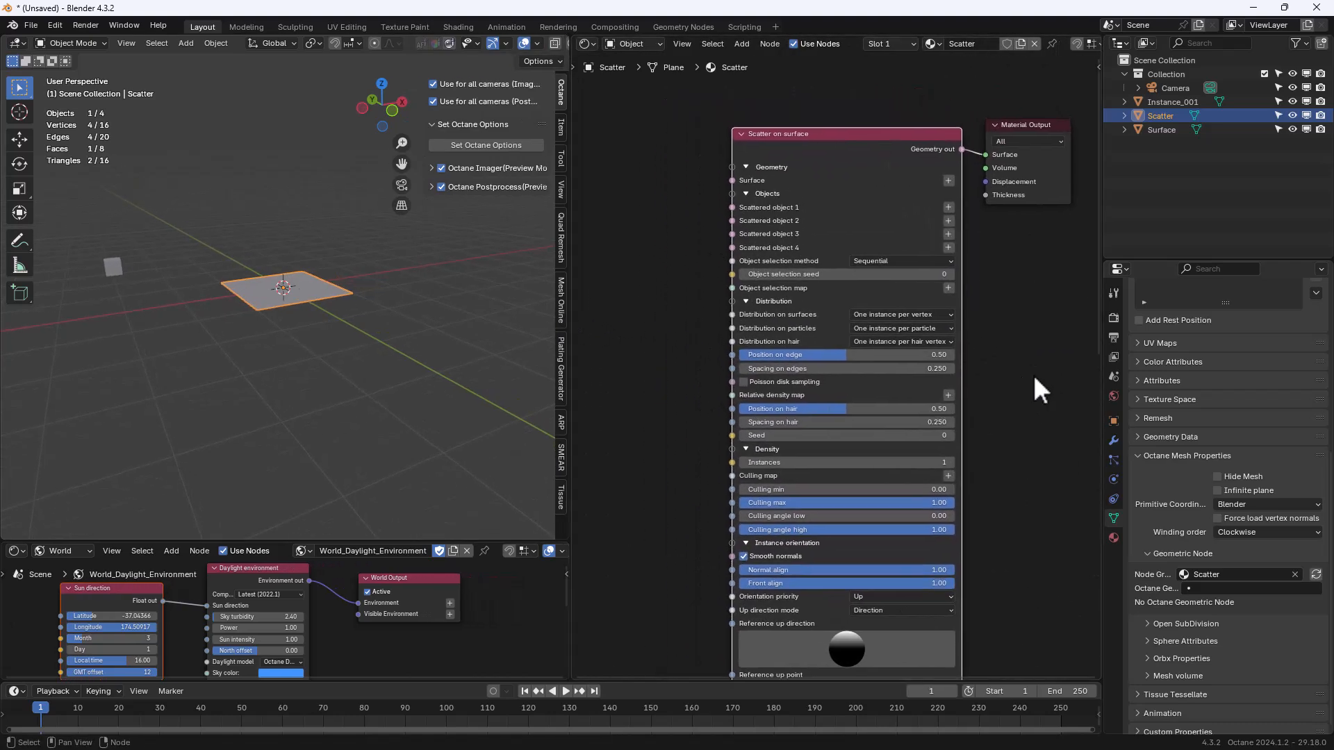
{"action": "scroll", "coordinate": [1032, 374], "scroll_direction": "up", "scroll_amount": 1}
{"action": "middle_click_drag", "start_coordinate": [1017, 352], "coordinate": [1023, 377]}
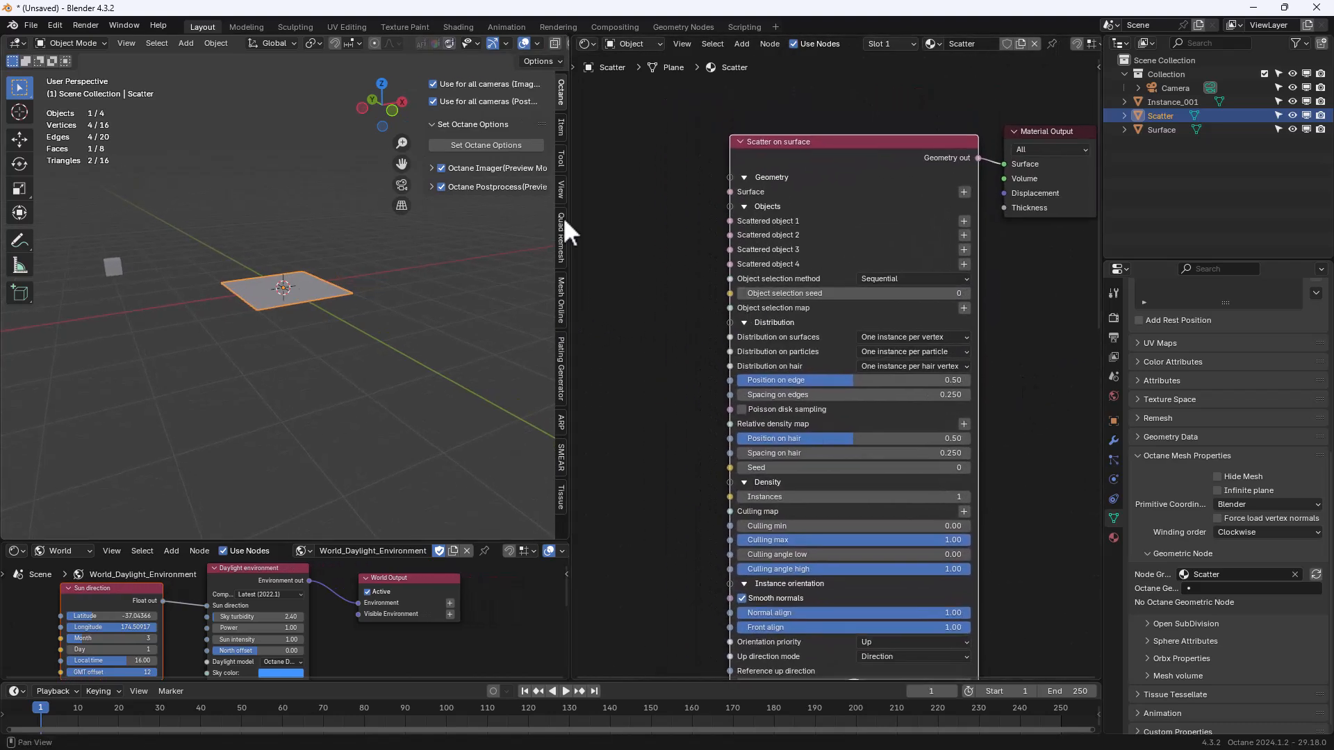
Reroute Geometry out to the Material Output's Displacement input, refresh the node group, and set the Octane geometric node to Scatter on surface.
{"action": "left_click", "coordinate": [1206, 587]}
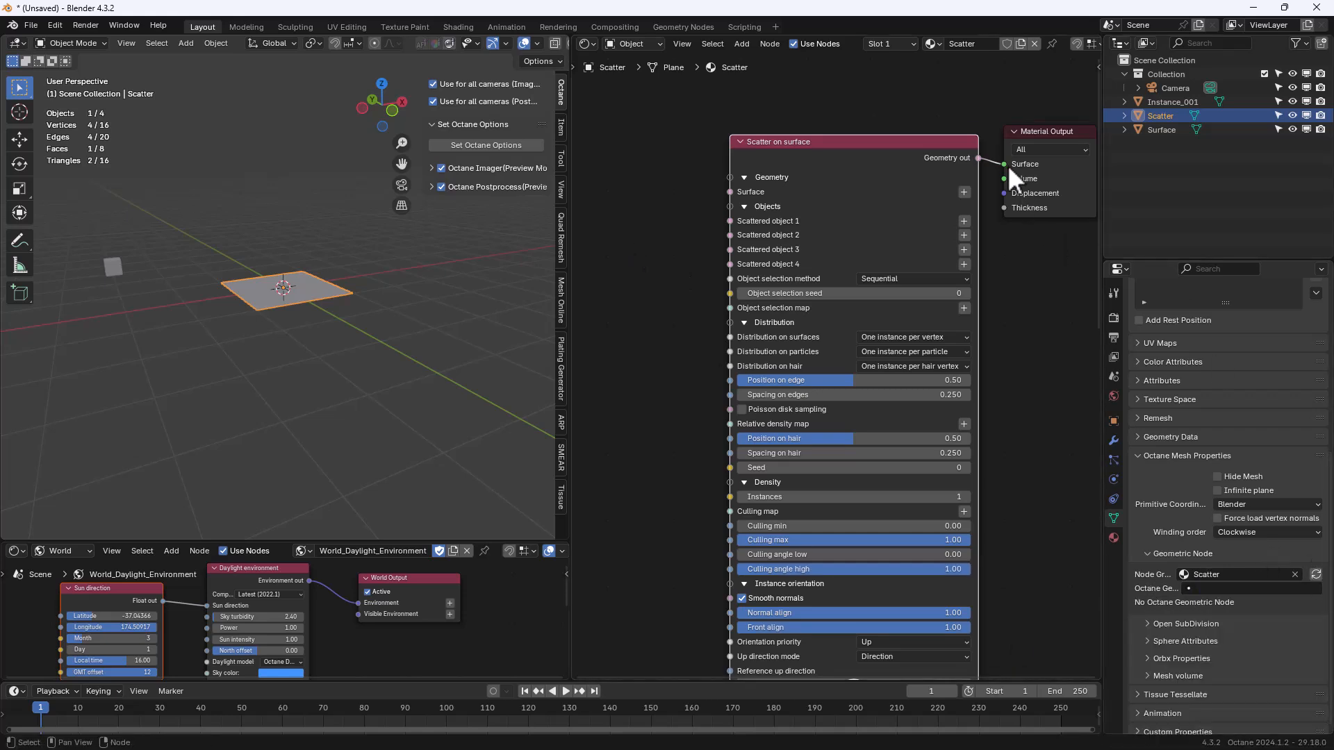
{"action": "left_click_drag", "start_coordinate": [1004, 165], "coordinate": [1009, 208]}
{"action": "left_click", "coordinate": [1316, 574]}
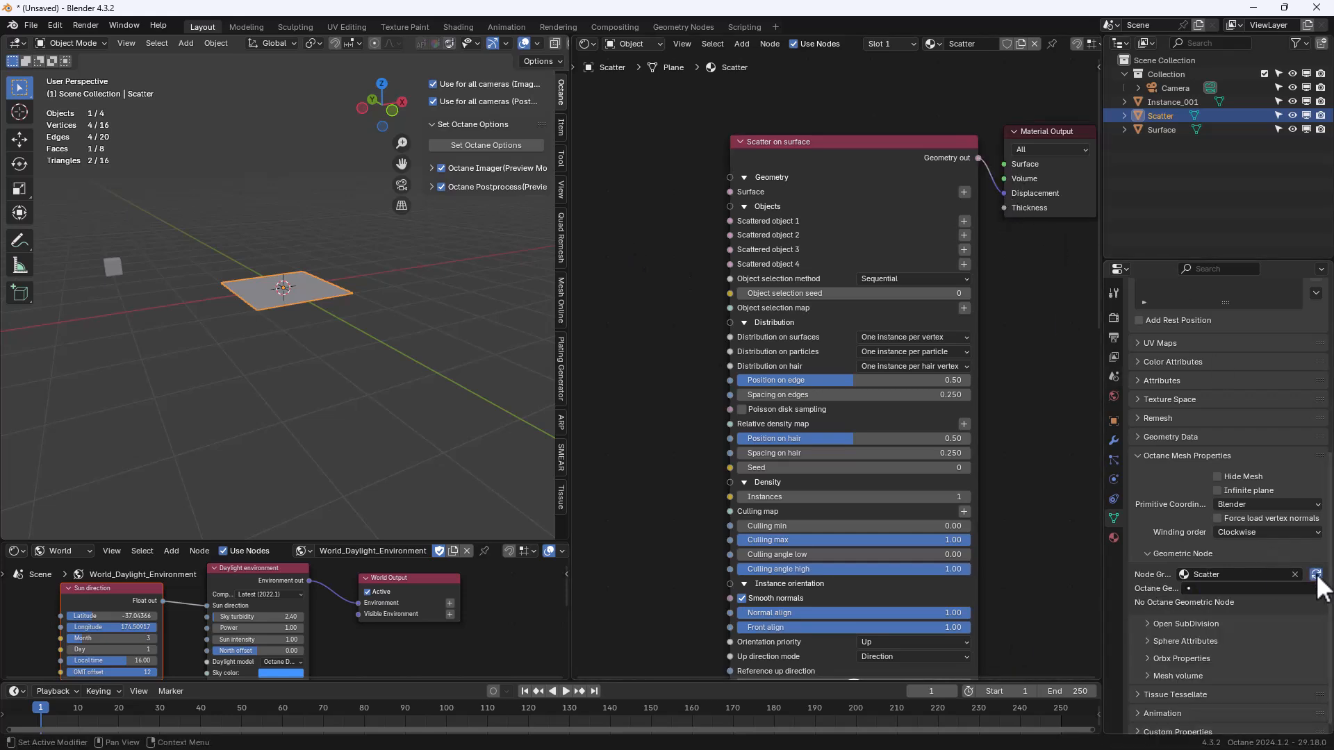
{"action": "left_click", "coordinate": [1253, 588]}
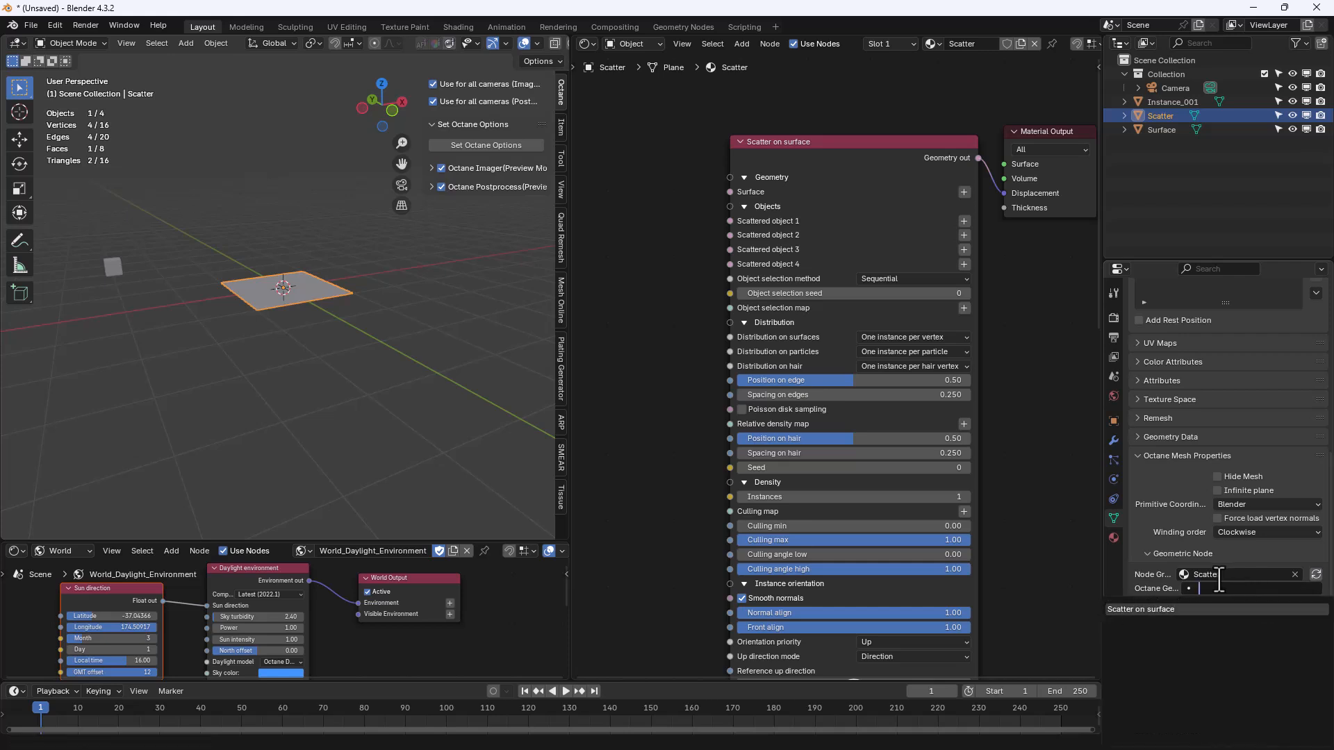
{"action": "left_click", "coordinate": [1196, 609]}
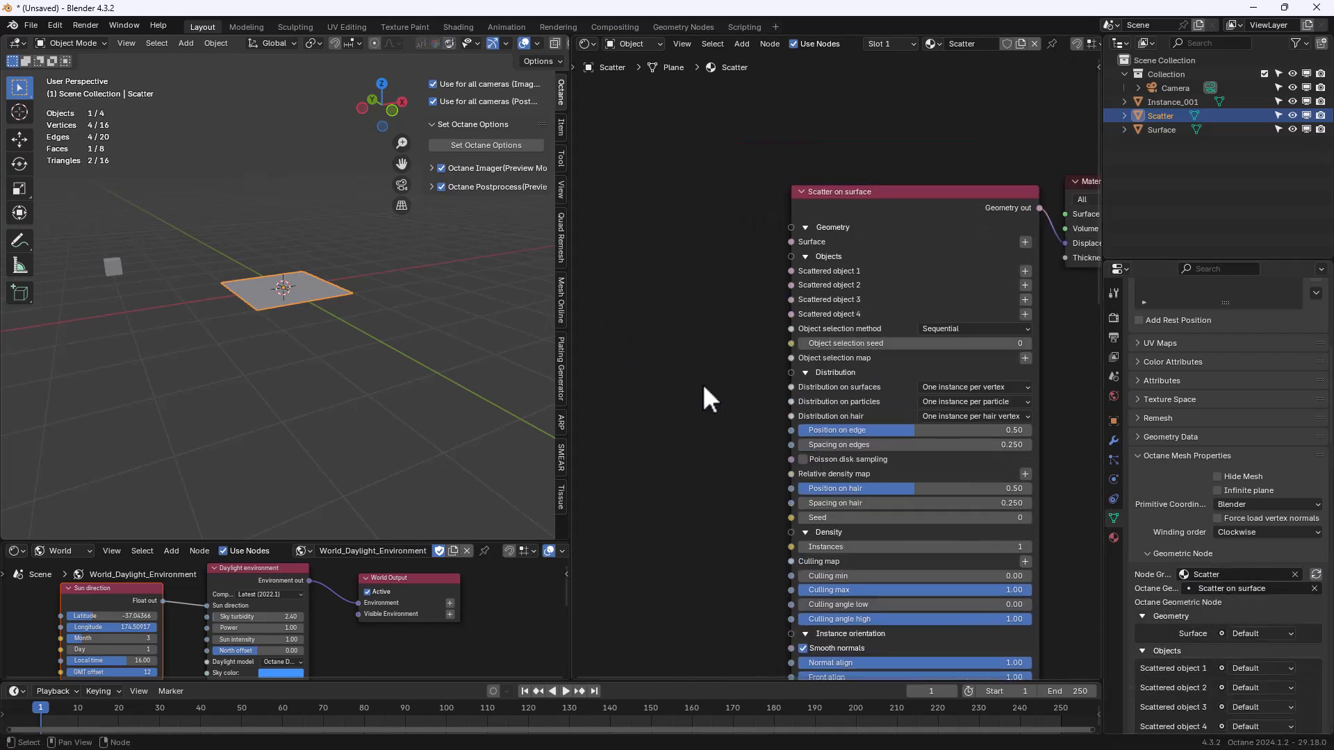
Feed the scatter node's Surface input with an Object Data node that references the Surface object.
{"action": "left_click", "coordinate": [1025, 239]}
{"action": "left_click", "coordinate": [697, 343]}
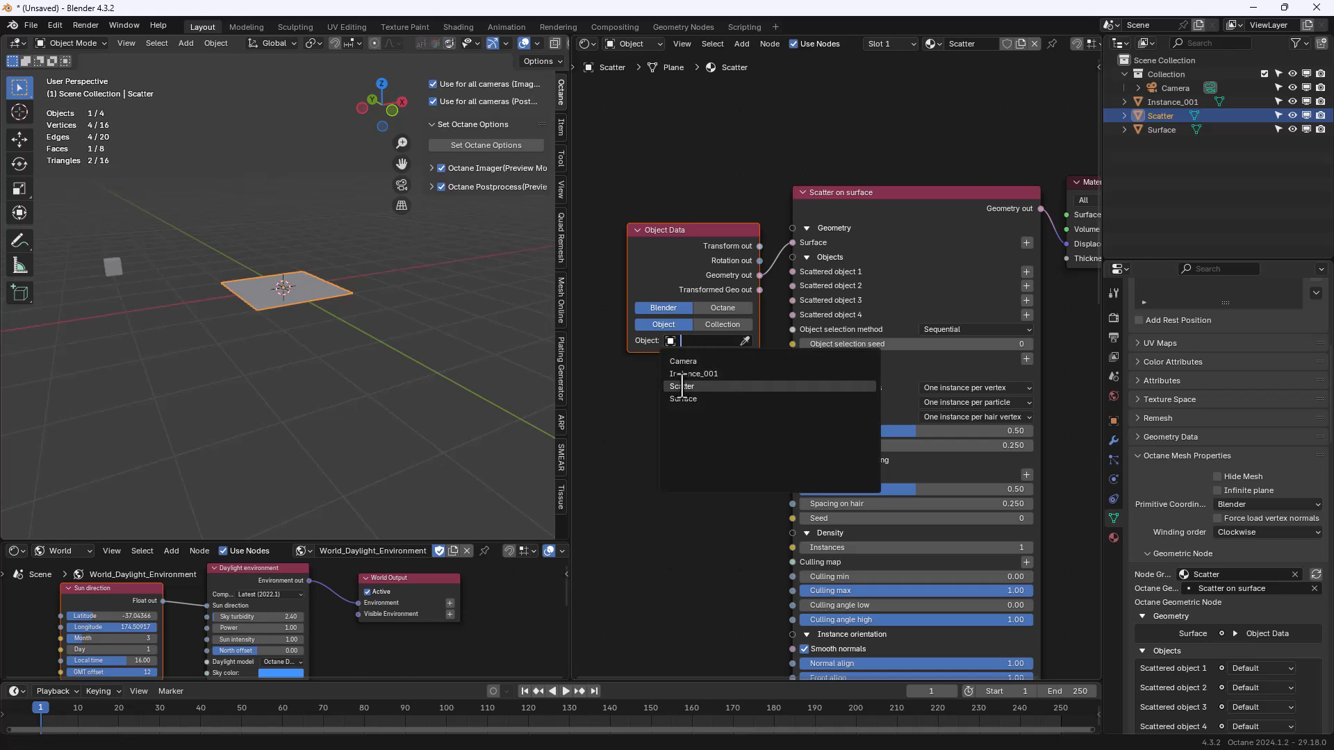
{"action": "left_click", "coordinate": [687, 399]}
{"action": "left_click_drag", "start_coordinate": [704, 230], "coordinate": [698, 156]}
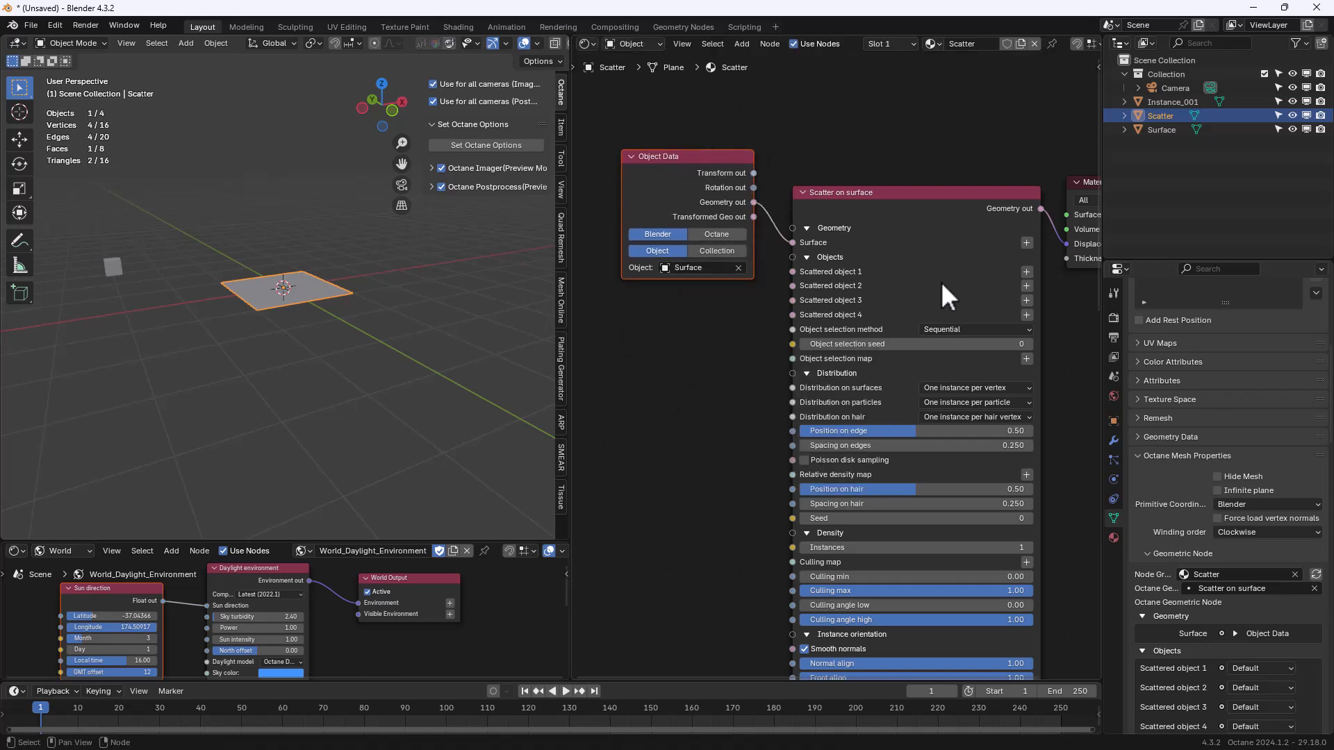
Feed the Scattered object 1 input with an Object Data node that references Instance_001.
{"action": "left_click", "coordinate": [1026, 271]}
{"action": "left_click", "coordinate": [700, 399]}
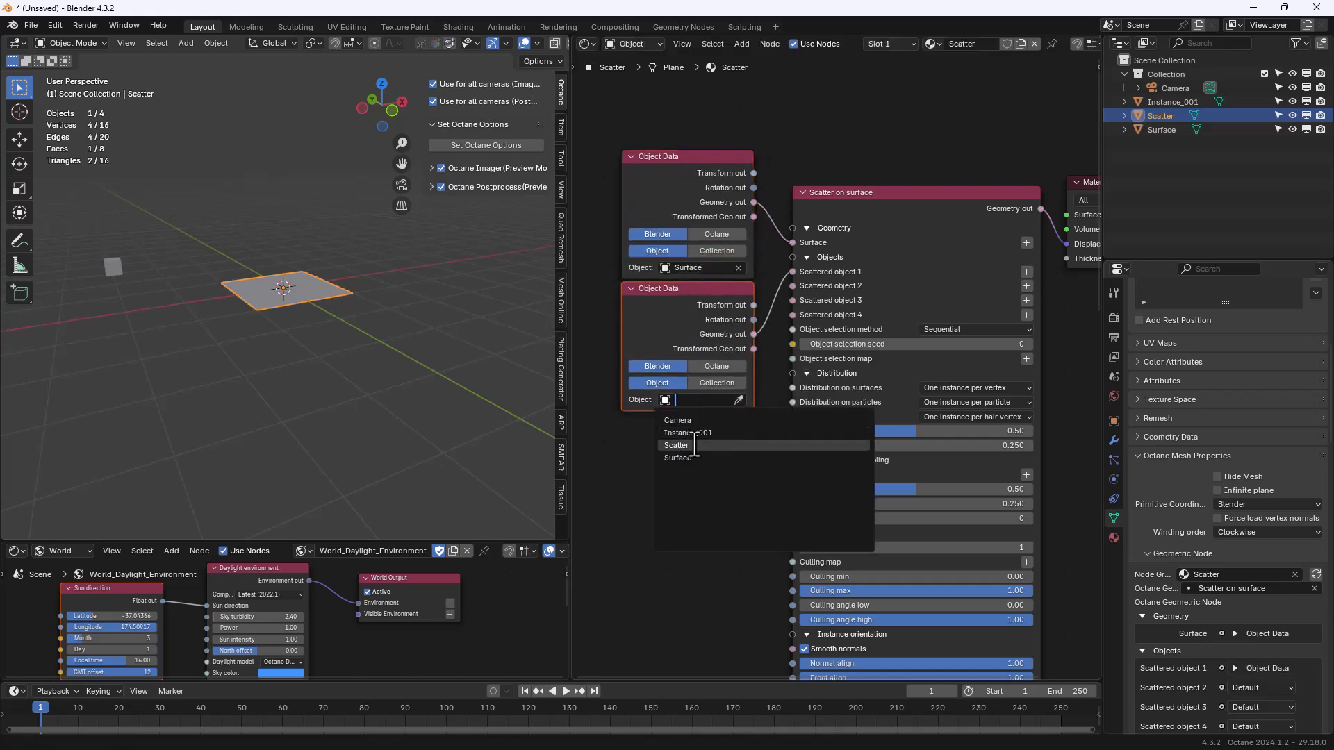
{"action": "left_click", "coordinate": [695, 432]}
{"action": "left_click_drag", "start_coordinate": [709, 292], "coordinate": [708, 299]}
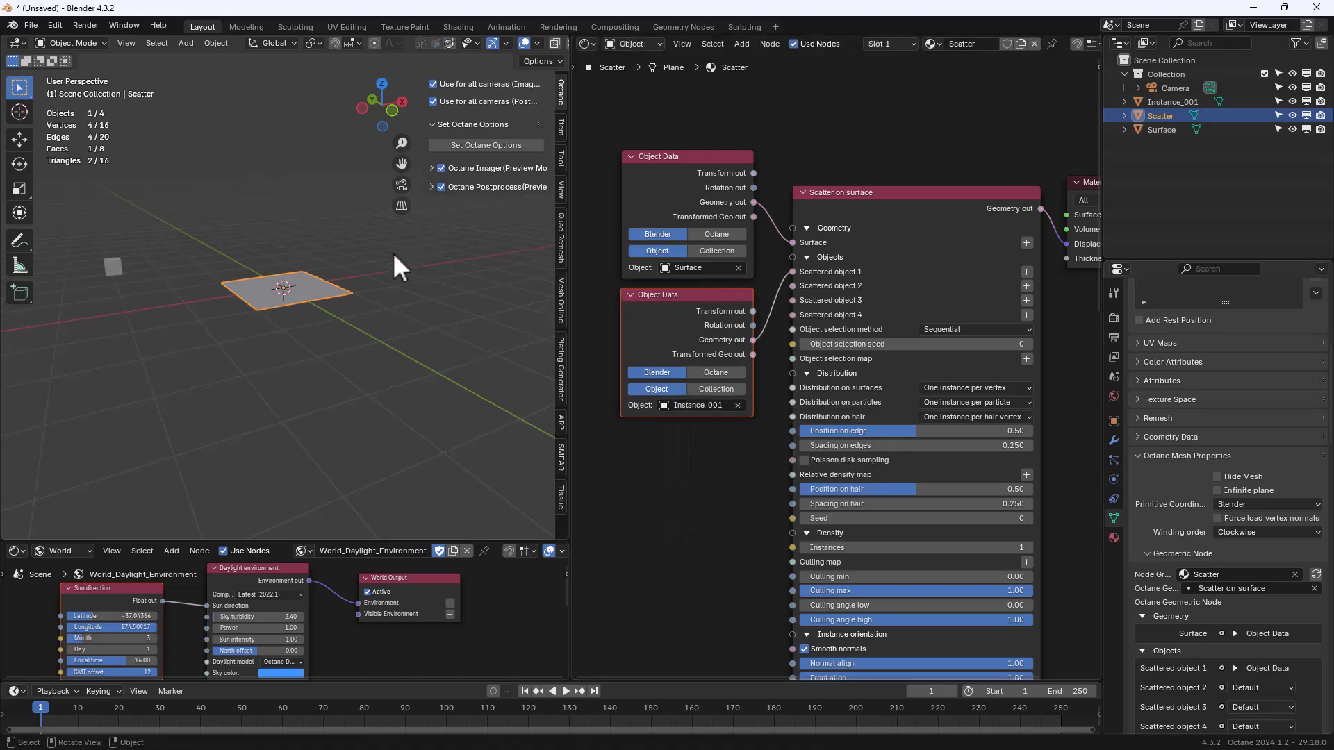
Switch the viewport to rendered shading and inspect the scattered cubes around the plane.
{"action": "key", "text": "z"}
{"action": "left_click", "coordinate": [302, 226]}
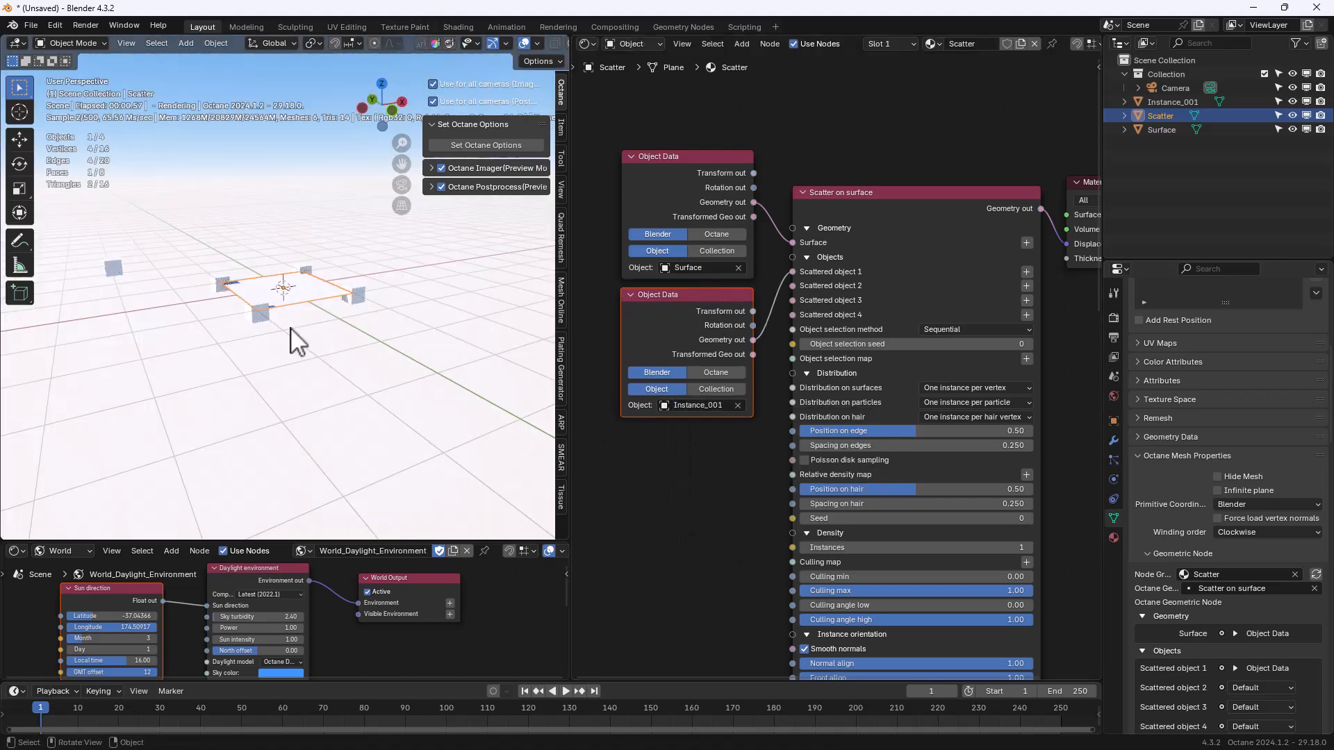
{"action": "scroll", "coordinate": [313, 333], "scroll_direction": "up", "scroll_amount": 2}
{"action": "middle_click_drag", "start_coordinate": [327, 349], "coordinate": [358, 388]}
{"action": "scroll", "coordinate": [327, 381], "scroll_direction": "down", "scroll_amount": 2}
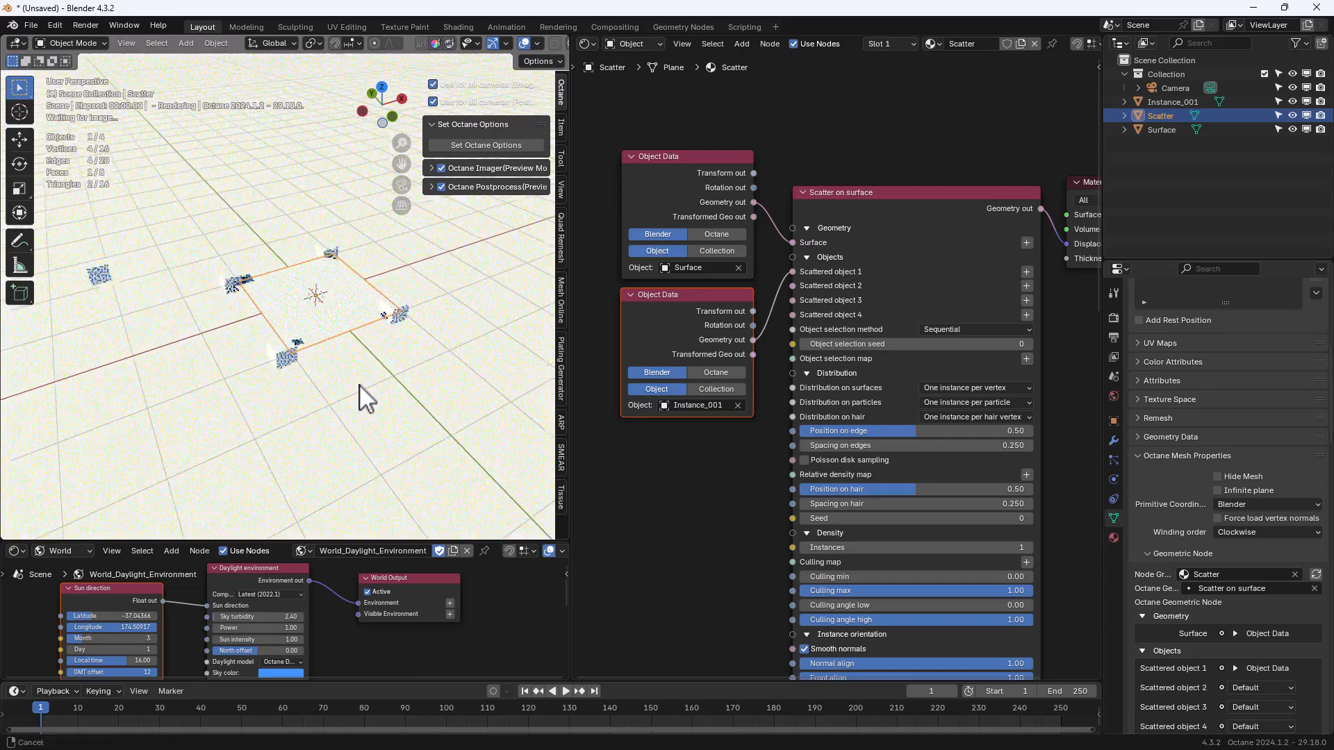
{"action": "scroll", "coordinate": [357, 387], "scroll_direction": "up", "scroll_amount": 1}
{"action": "middle_click_drag", "start_coordinate": [302, 339], "coordinate": [299, 316]}
Disconnect the Sun direction node from the Daylight environment node and adjust the sun direction on its sphere control.
{"action": "left_click_drag", "start_coordinate": [207, 605], "coordinate": [144, 628]}
{"action": "left_click_drag", "start_coordinate": [257, 626], "coordinate": [291, 648]}
{"action": "mouse_move", "coordinate": [357, 375]}
{"action": "middle_mouse_down"}
{"action": "mouse_move", "coordinate": [257, 379]}
{"action": "mouse_move", "coordinate": [369, 393]}
{"action": "middle_mouse_up"}
{"action": "scroll", "coordinate": [352, 393], "scroll_direction": "up", "scroll_amount": 2}
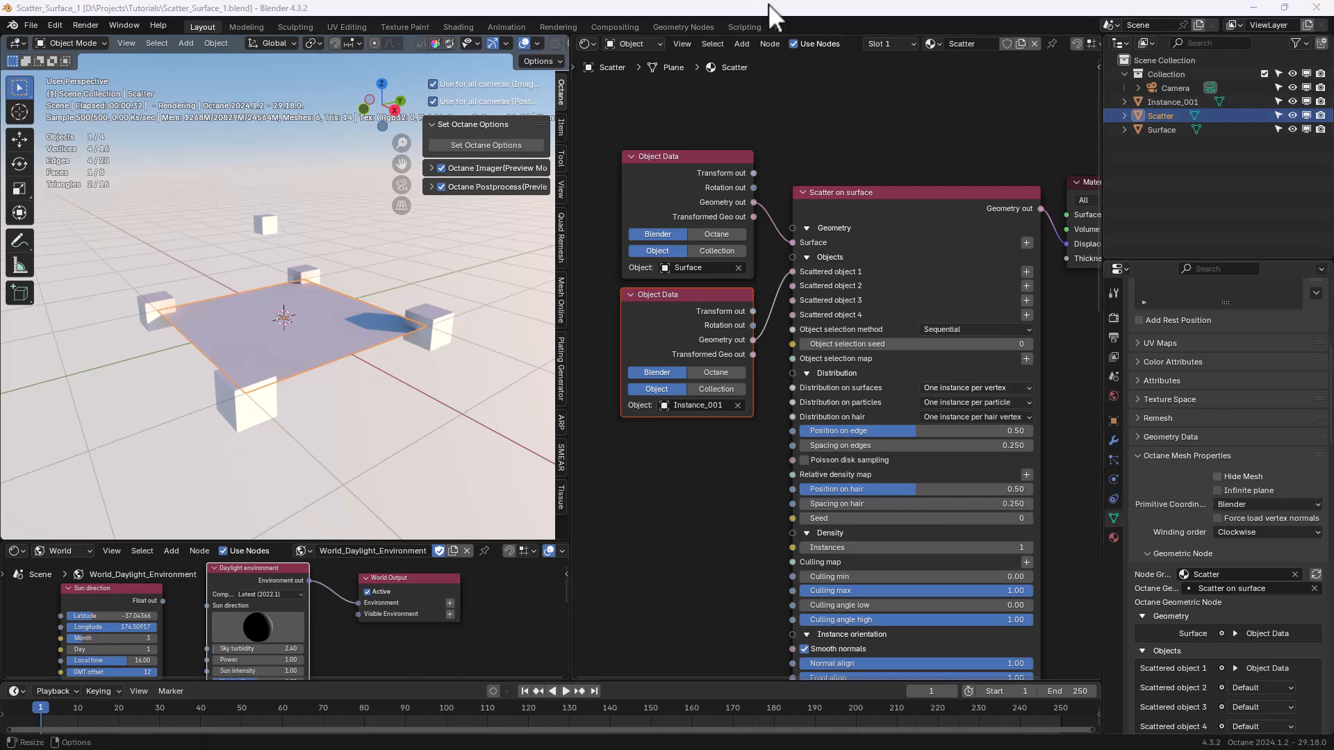
Set the Primitive Coordinates of Instance_001, Scatter and Surface to Octane in the Octane mesh properties.
{"action": "left_click", "coordinate": [1166, 102]}
{"action": "left_click", "coordinate": [1157, 130], "text": "shift"}
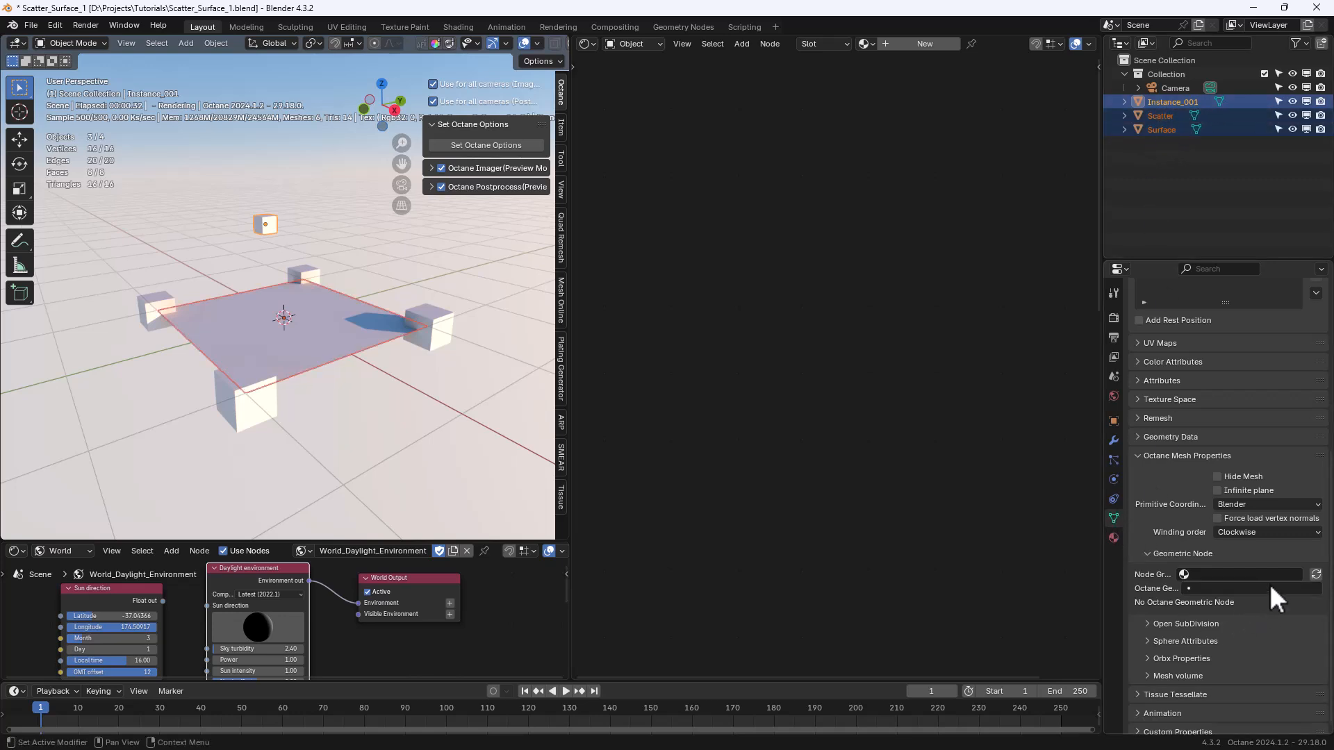
{"action": "left_click", "coordinate": [1253, 503]}
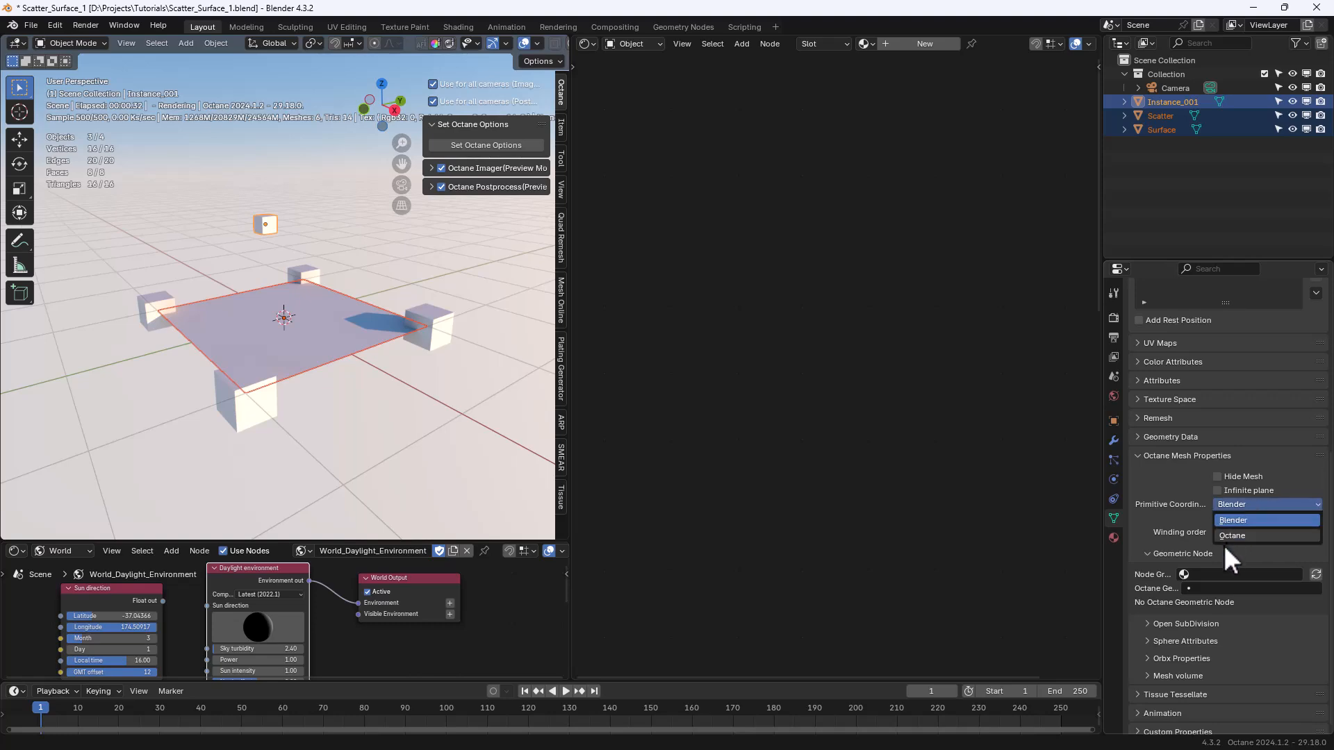
{"action": "left_click", "coordinate": [1233, 535]}
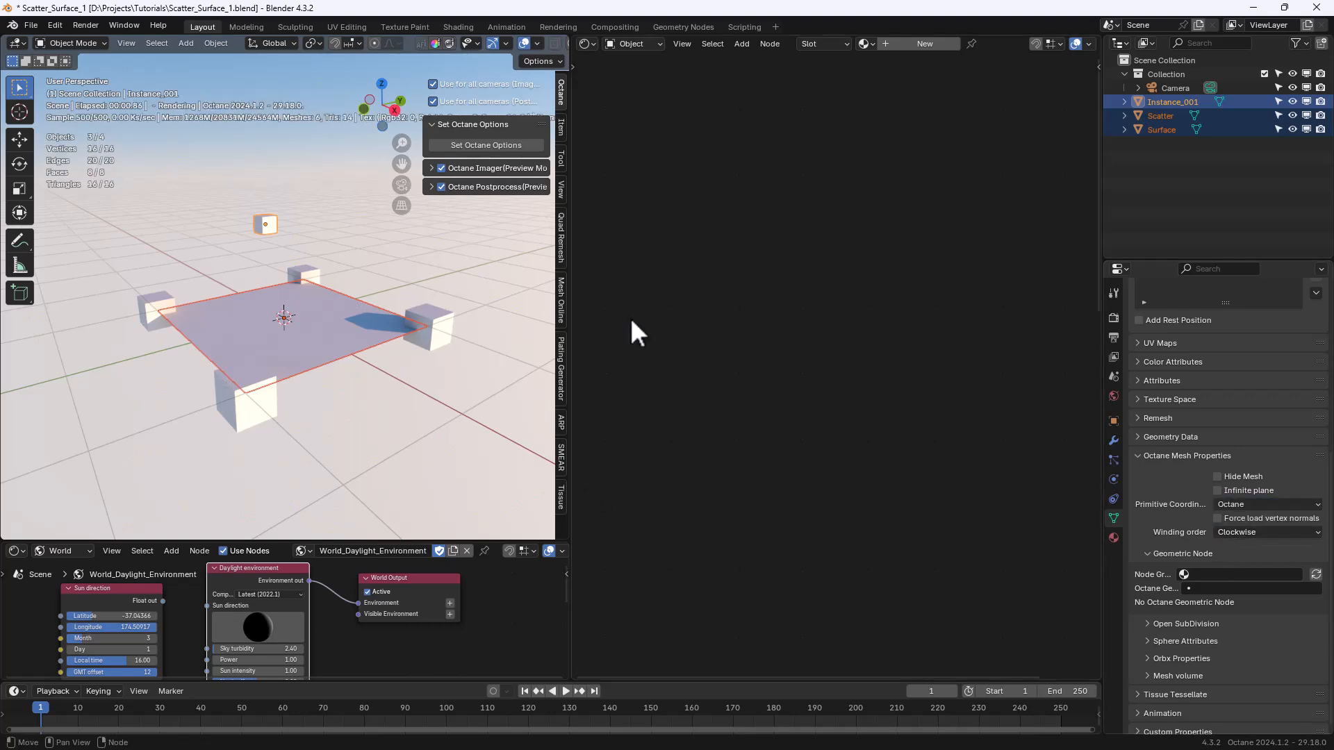
Set the Scatter on surface node's Distribution on surfaces to One instance per polygon.
{"action": "left_click", "coordinate": [1181, 115]}
{"action": "left_click", "coordinate": [1165, 174]}
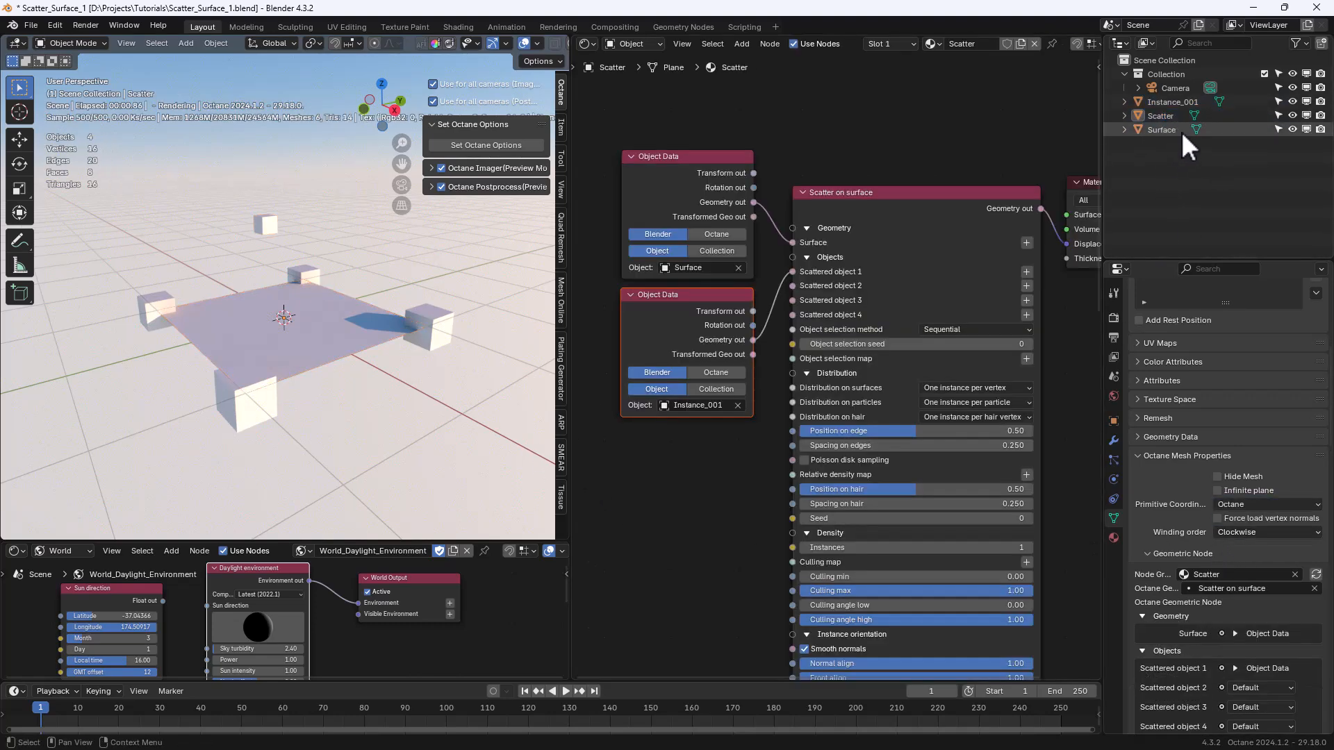
{"action": "left_click", "coordinate": [950, 397]}
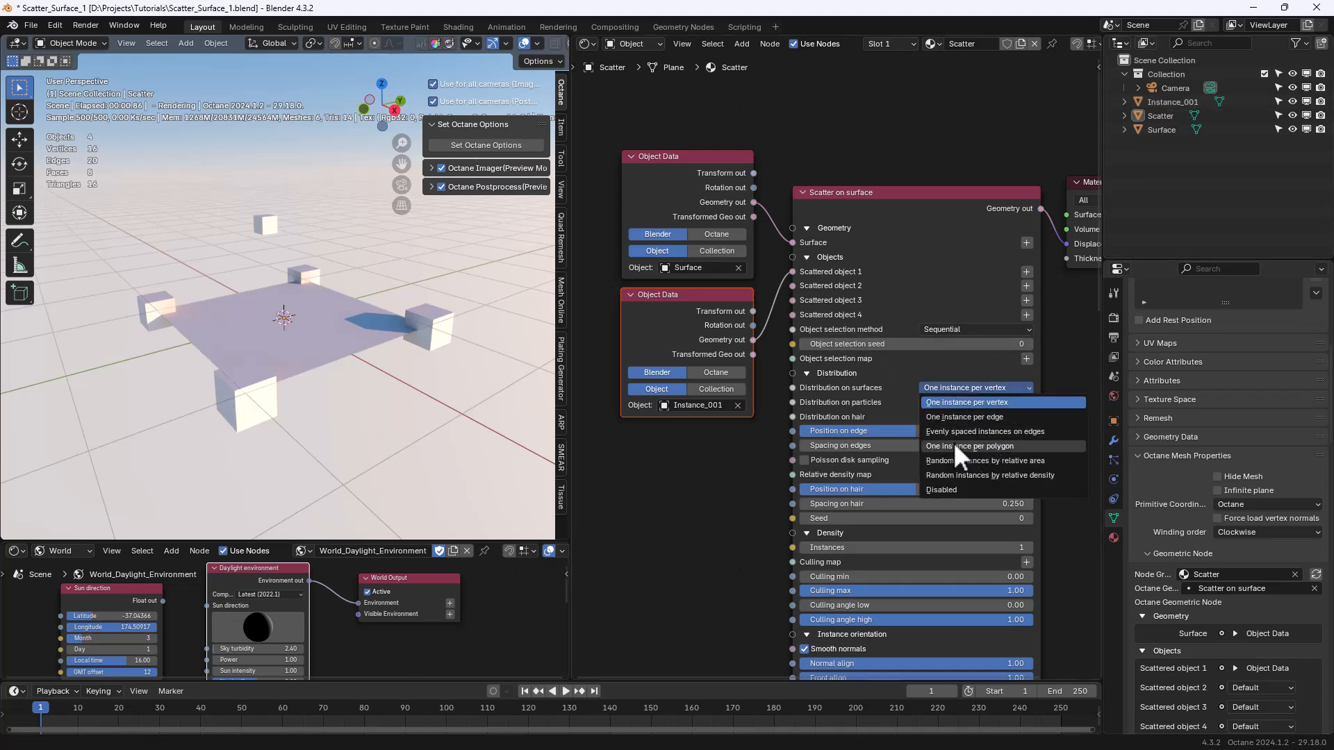
{"action": "left_click", "coordinate": [969, 446]}
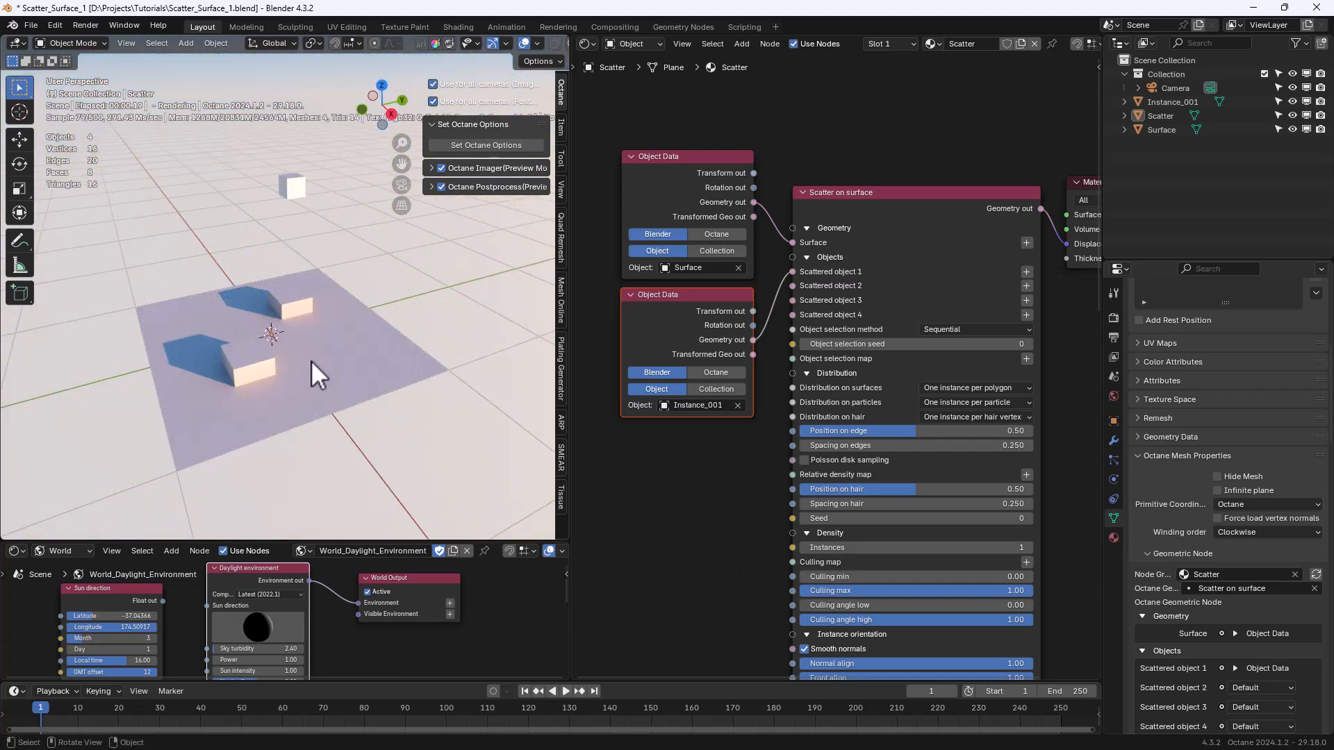
Enable Open SubDivision in the Octane mesh properties of the Surface plane.
{"action": "left_click", "coordinate": [365, 368]}
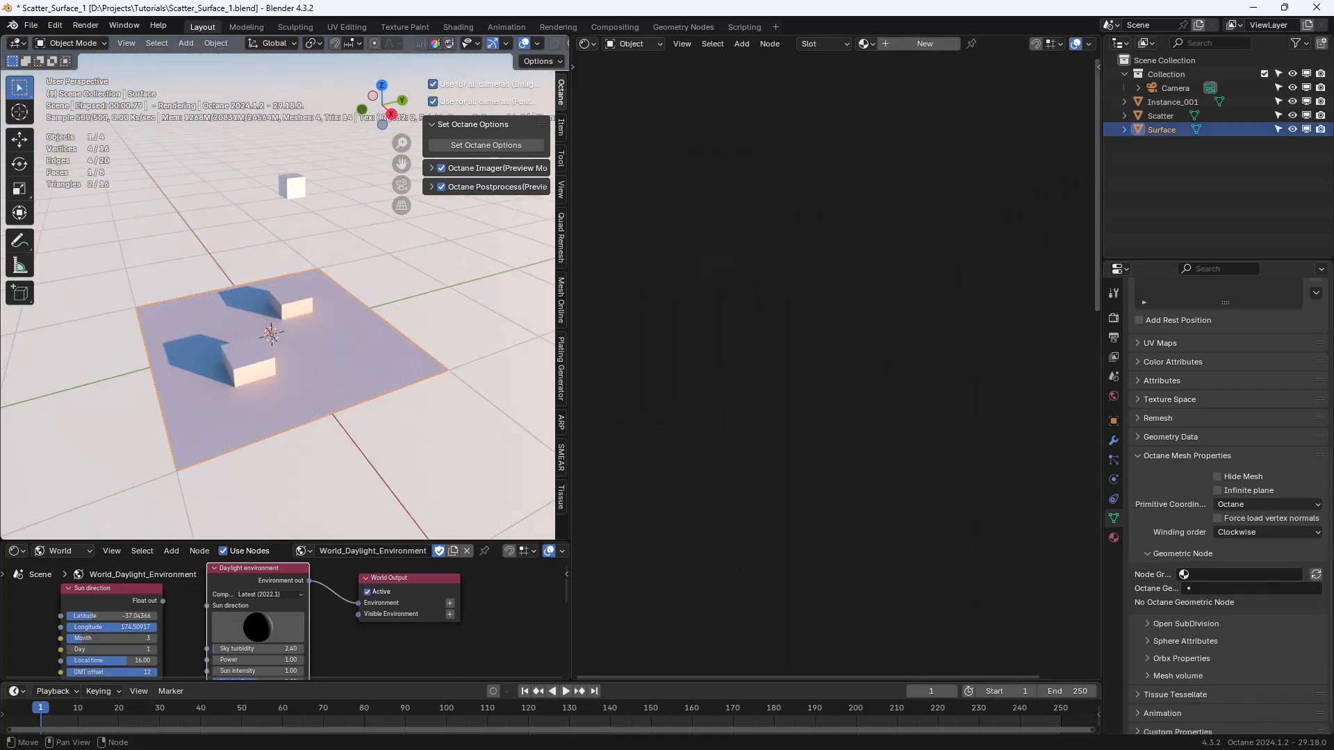
{"action": "left_click", "coordinate": [1143, 617]}
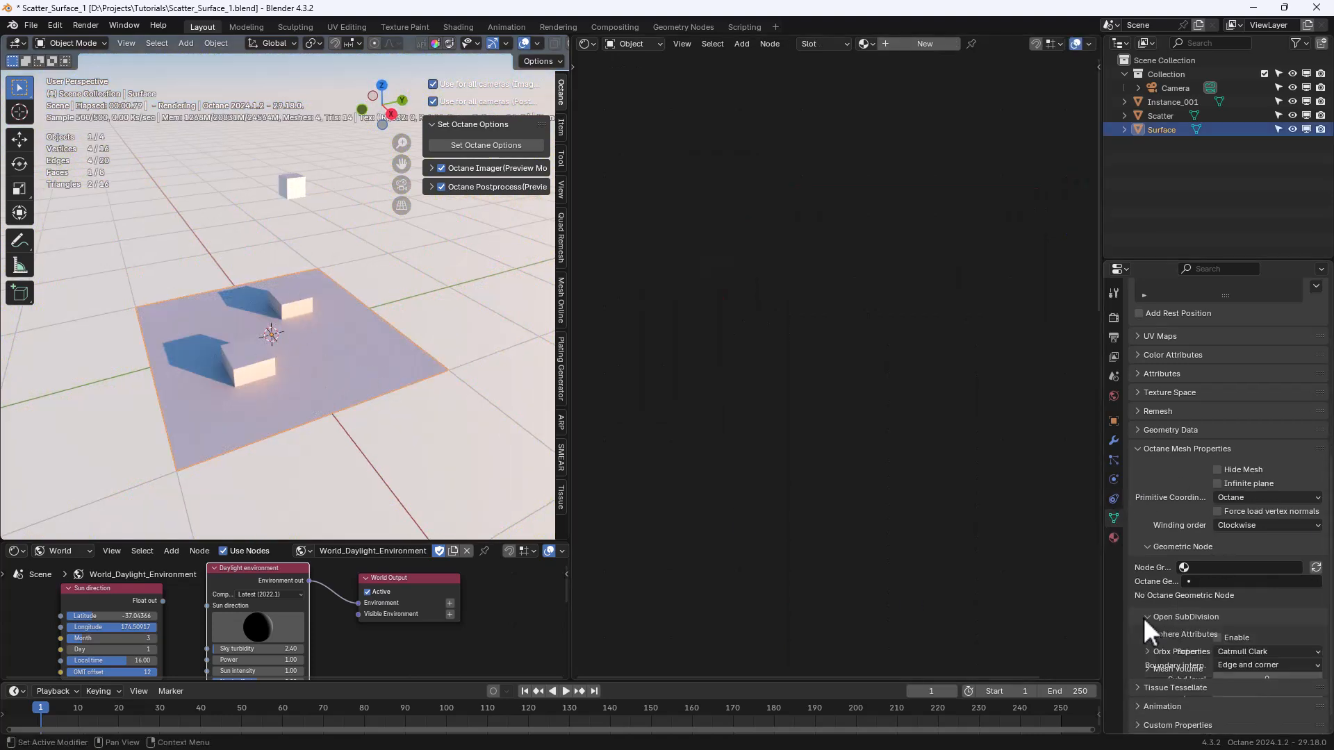
{"action": "left_click", "coordinate": [1216, 637]}
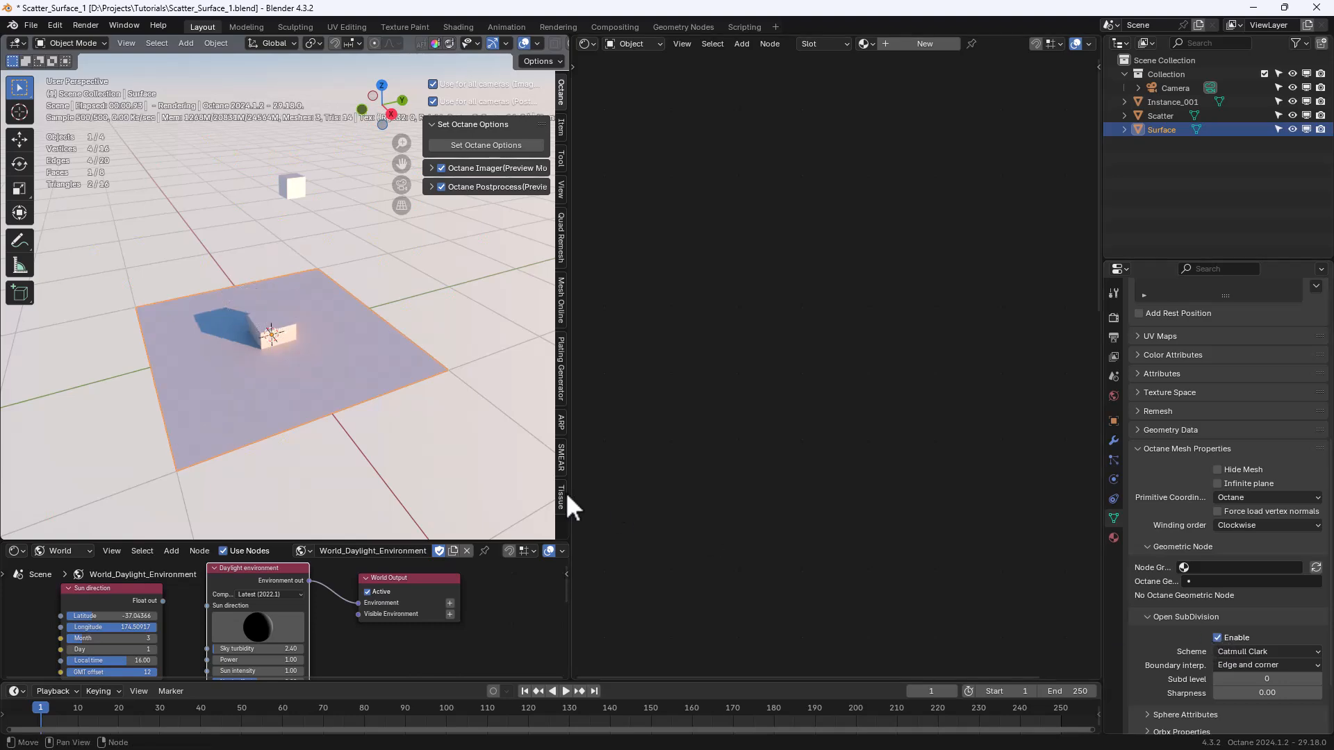
{"action": "middle_click_drag", "start_coordinate": [284, 398], "coordinate": [342, 390]}
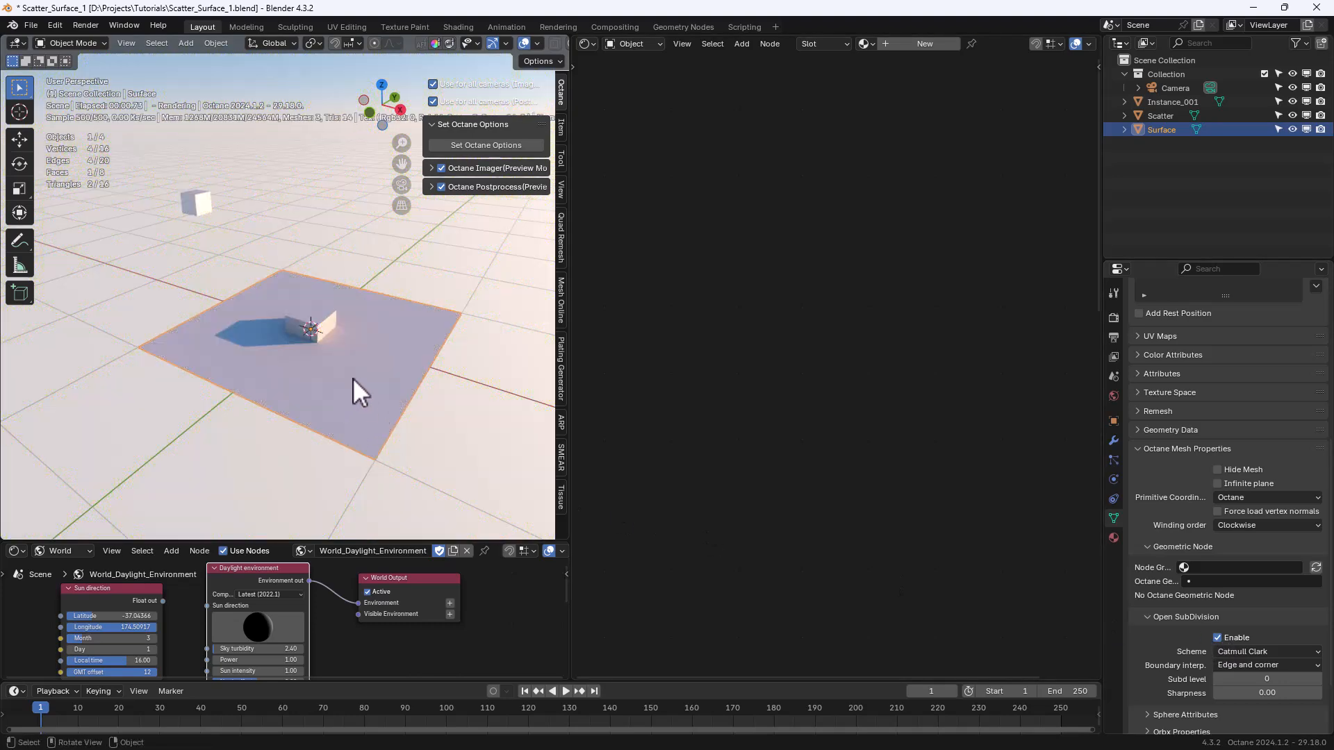
Subdivide the Surface plane's mesh twice in Edit Mode and save the file incrementally as Scatter_Surface_2.
{"action": "key", "text": "Tab"}
{"action": "right_click", "coordinate": [298, 363]}
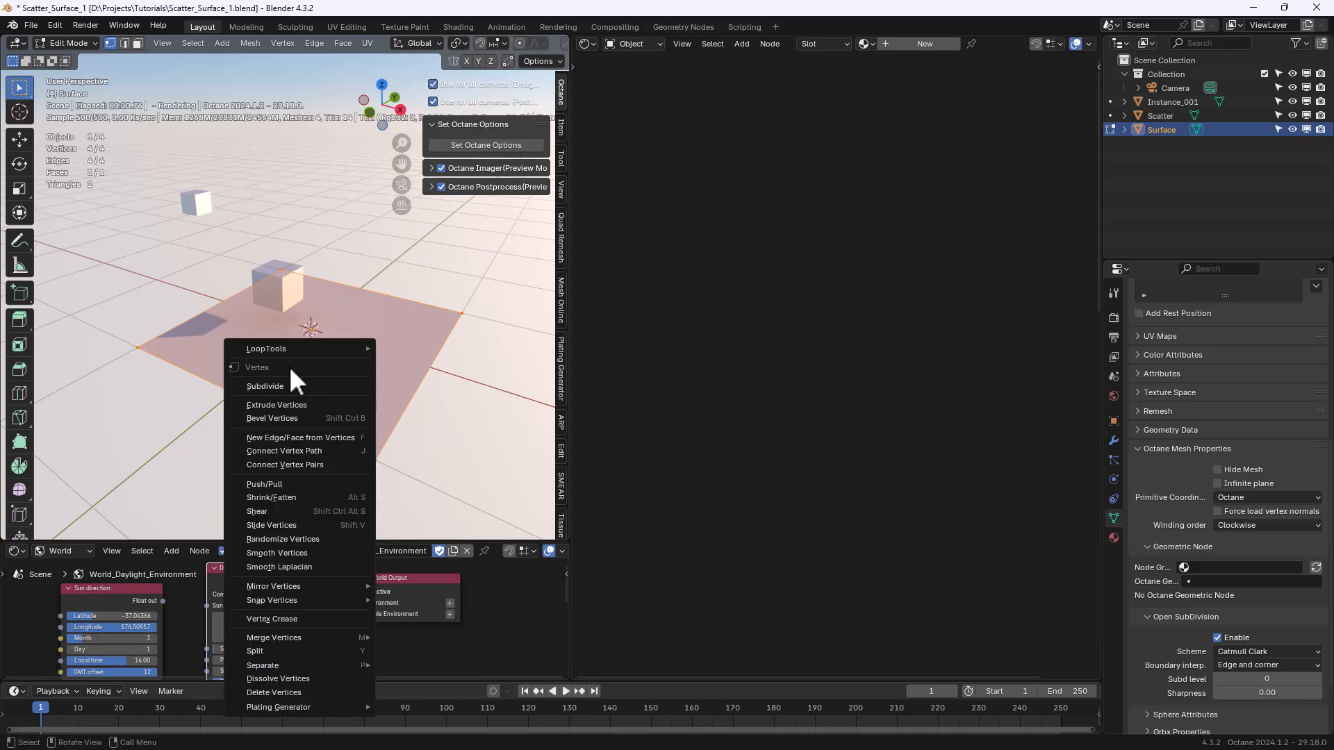
{"action": "left_click", "coordinate": [291, 378]}
{"action": "right_click", "coordinate": [299, 375]}
{"action": "left_click", "coordinate": [332, 370]}
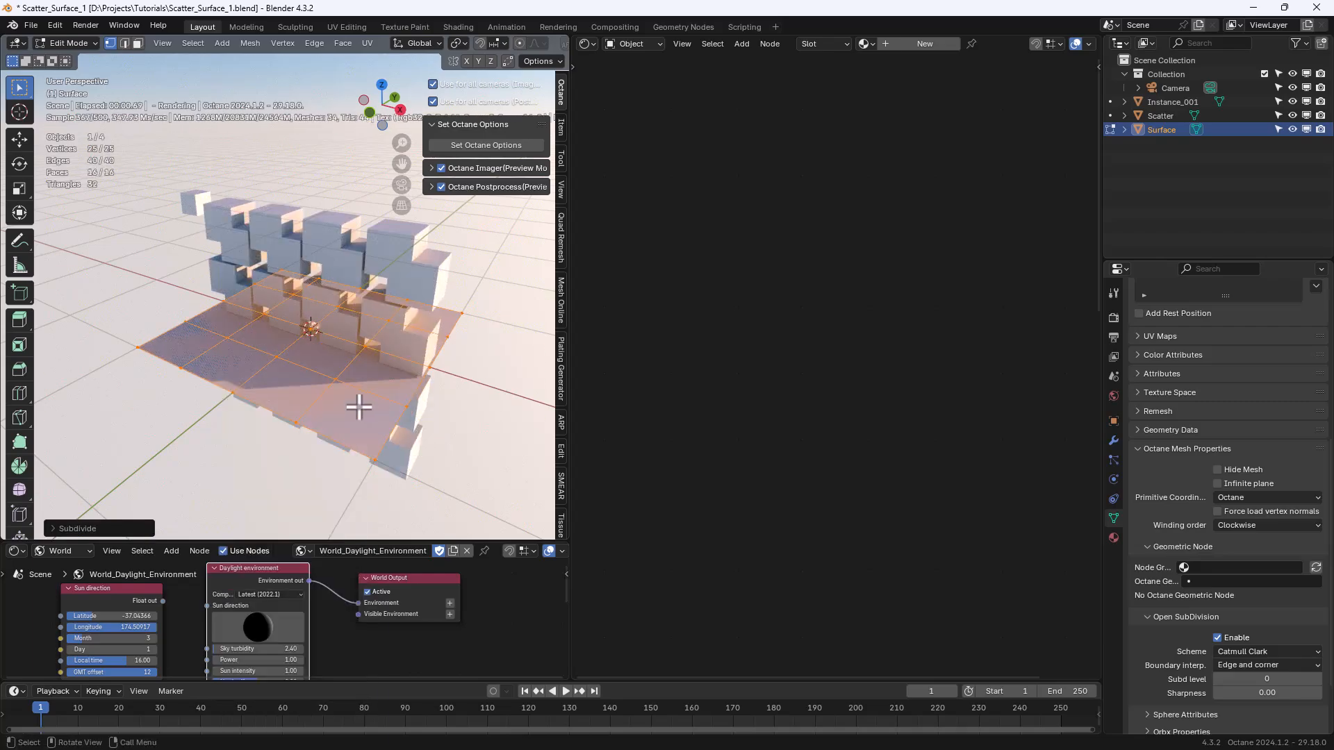
{"action": "key", "text": "Tab"}
{"action": "middle_click_drag", "start_coordinate": [357, 406], "coordinate": [426, 435]}
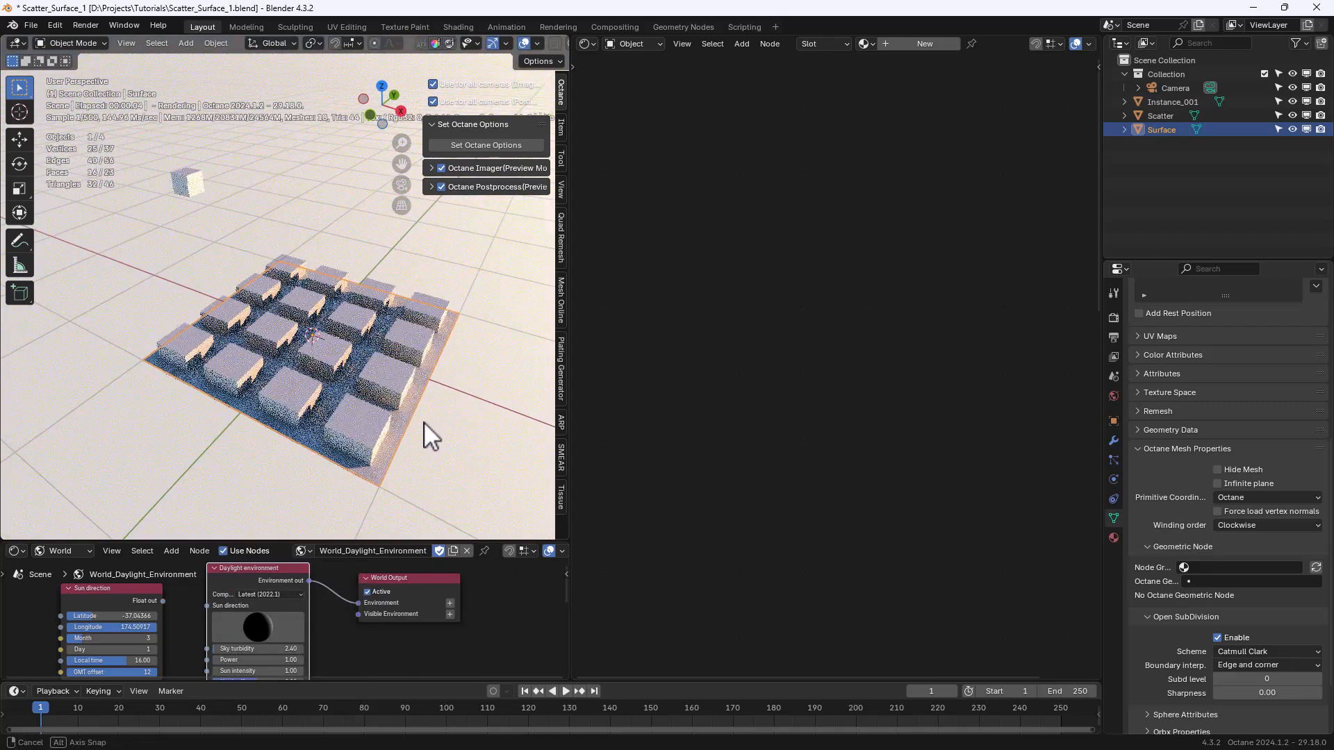
{"action": "key", "text": "ctrl+alt+s"}
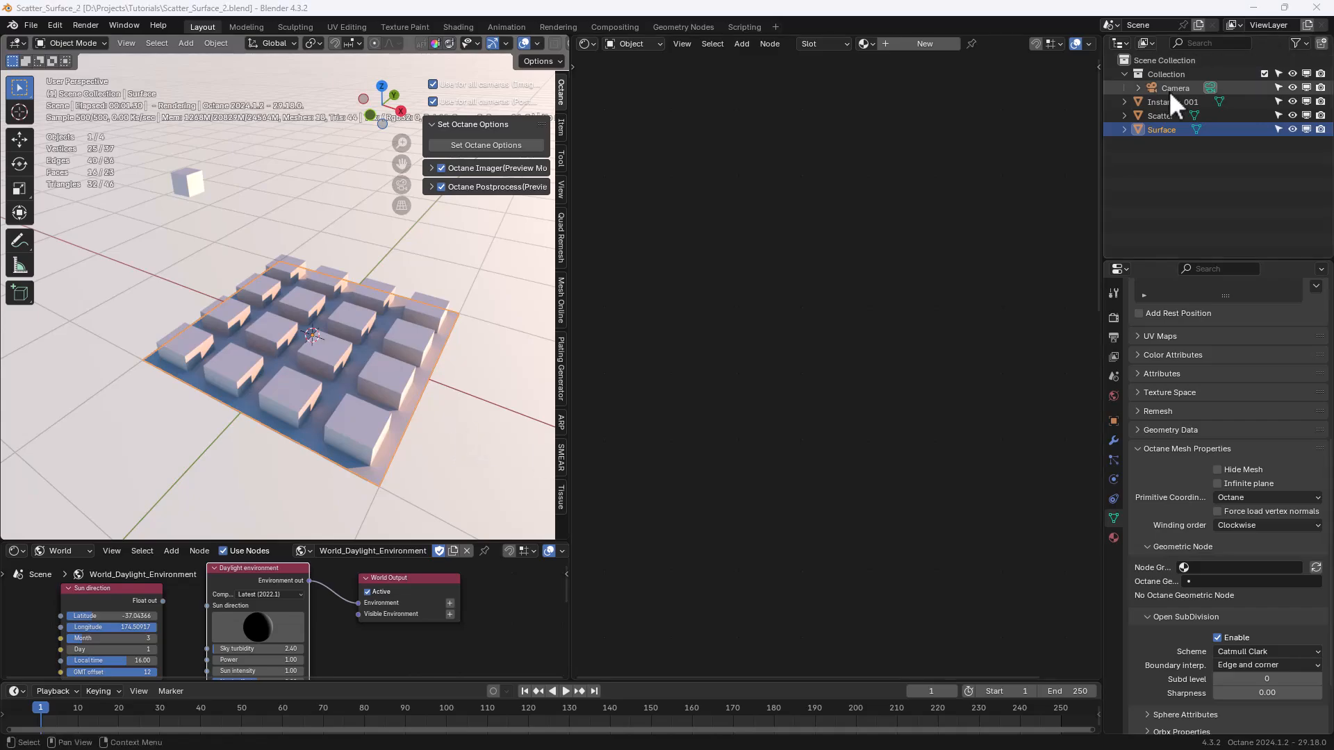
Try moving, scaling and rotating the Instance_001 cube in Object Mode, cancelling each transform.
{"action": "left_click", "coordinate": [1160, 115]}
{"action": "left_click", "coordinate": [172, 182]}
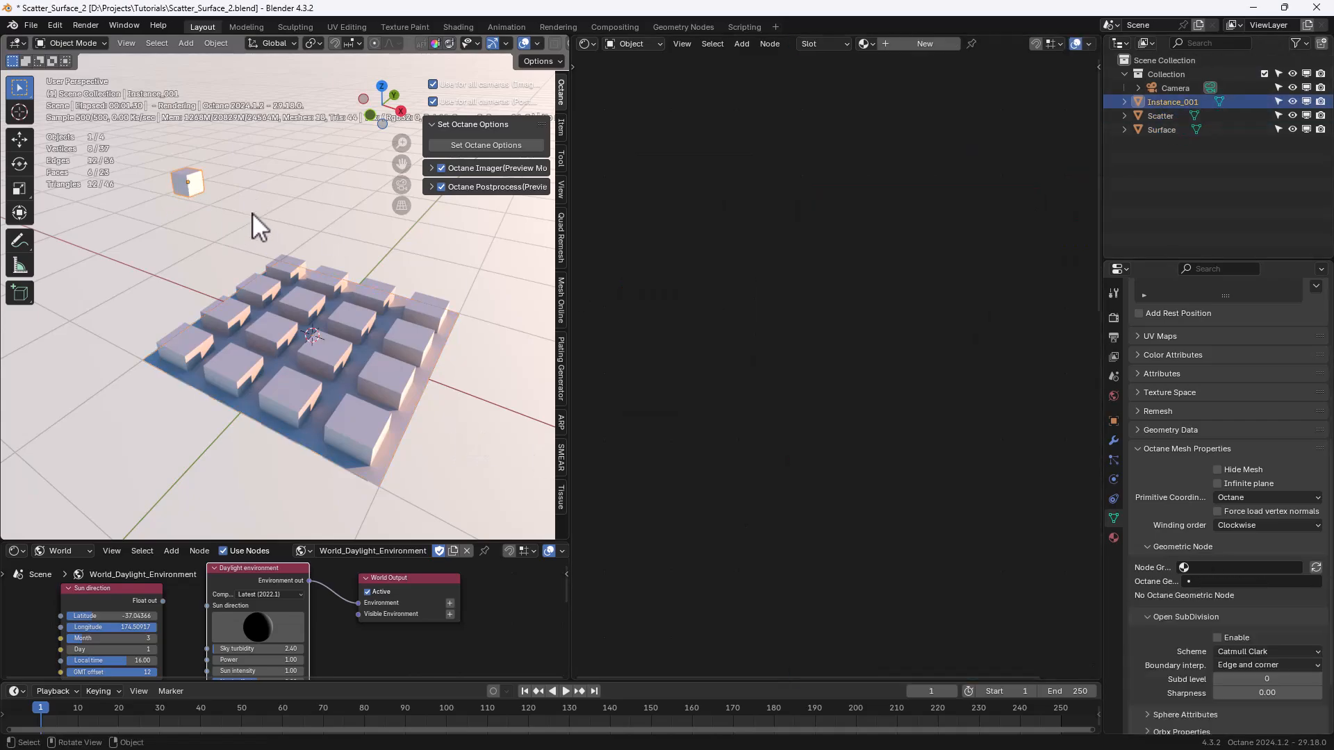
{"action": "key", "text": "g"}
{"action": "key", "text": "Escape"}
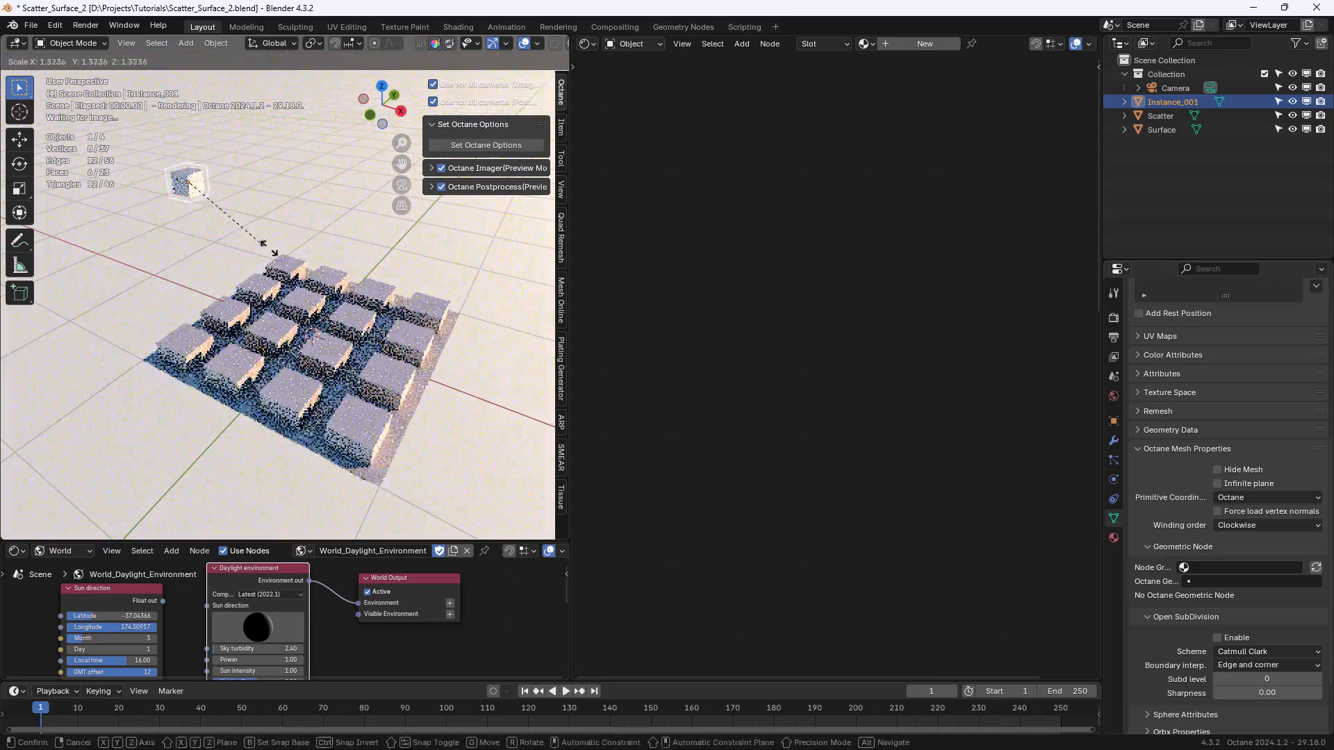
{"action": "key", "text": "r"}
{"action": "key", "text": "r"}
{"action": "right_click", "coordinate": [273, 243]}
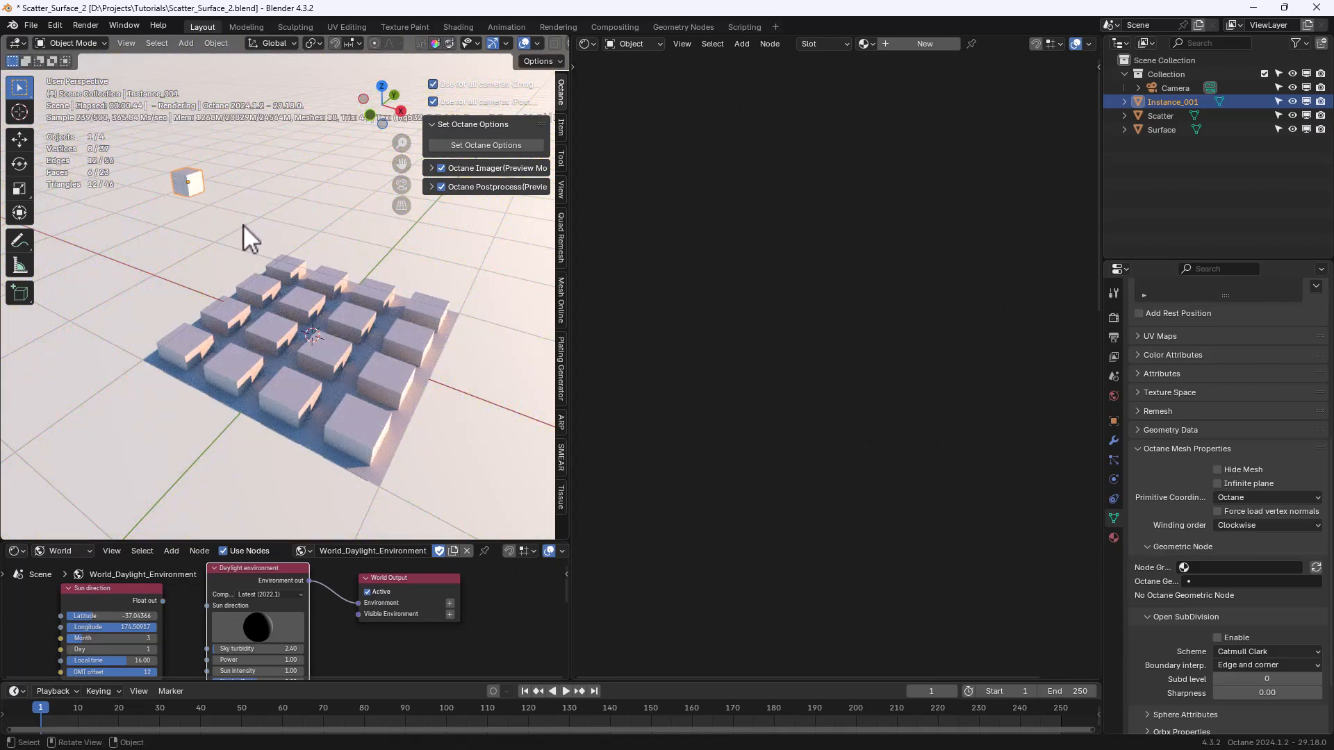
Link the Transformed Geo out of the Instance_001 Object Data node to Scattered object 1.
{"action": "left_click", "coordinate": [379, 471]}
{"action": "left_click", "coordinate": [1160, 115]}
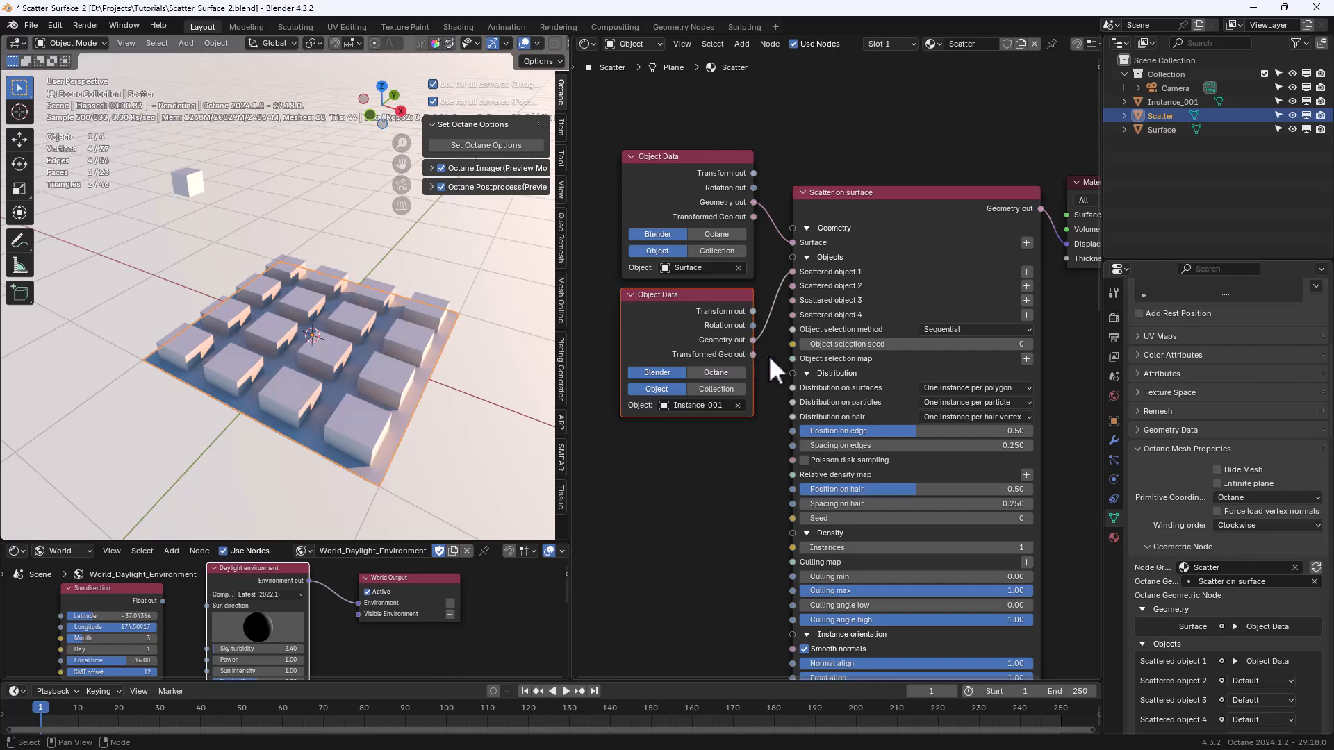
{"action": "left_click_drag", "start_coordinate": [789, 278], "coordinate": [201, 245]}
Move the Instance_001 cube, clear its location, and try rotating and scaling it at the origin.
{"action": "left_click", "coordinate": [188, 185]}
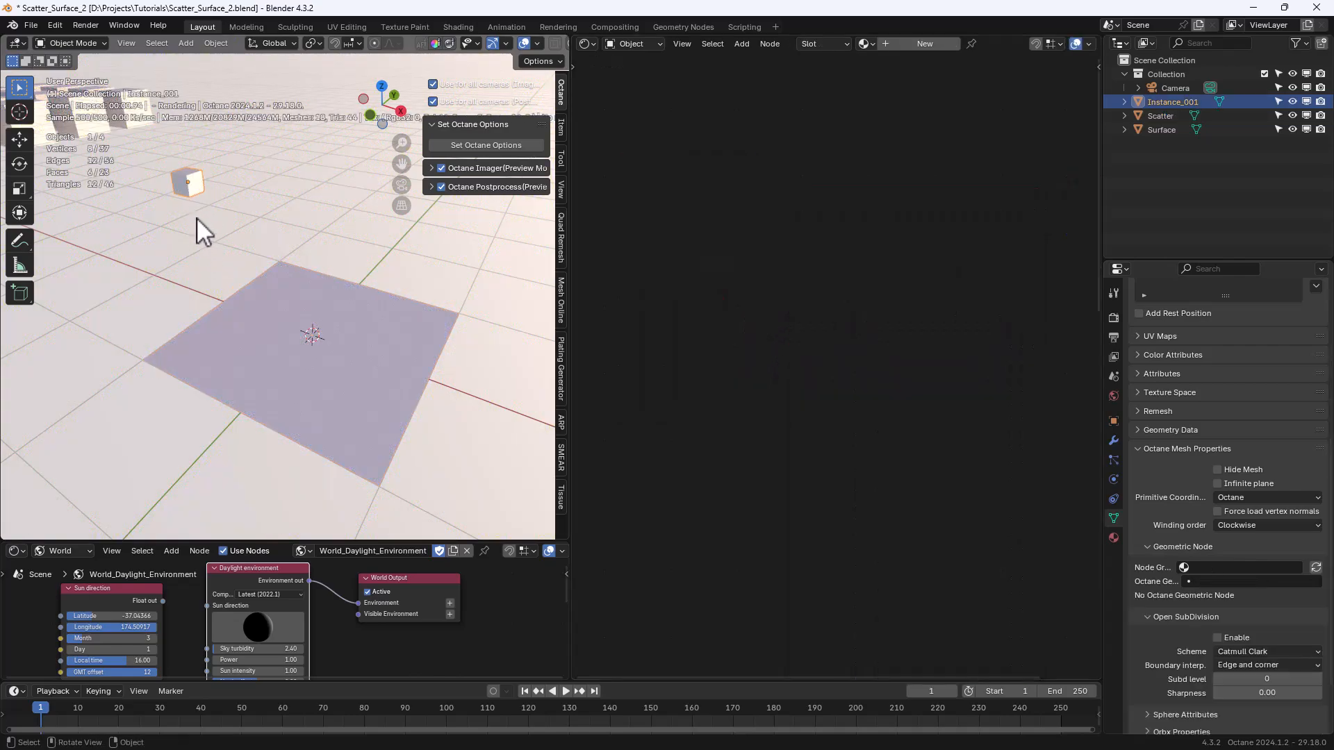
{"action": "key", "text": "g"}
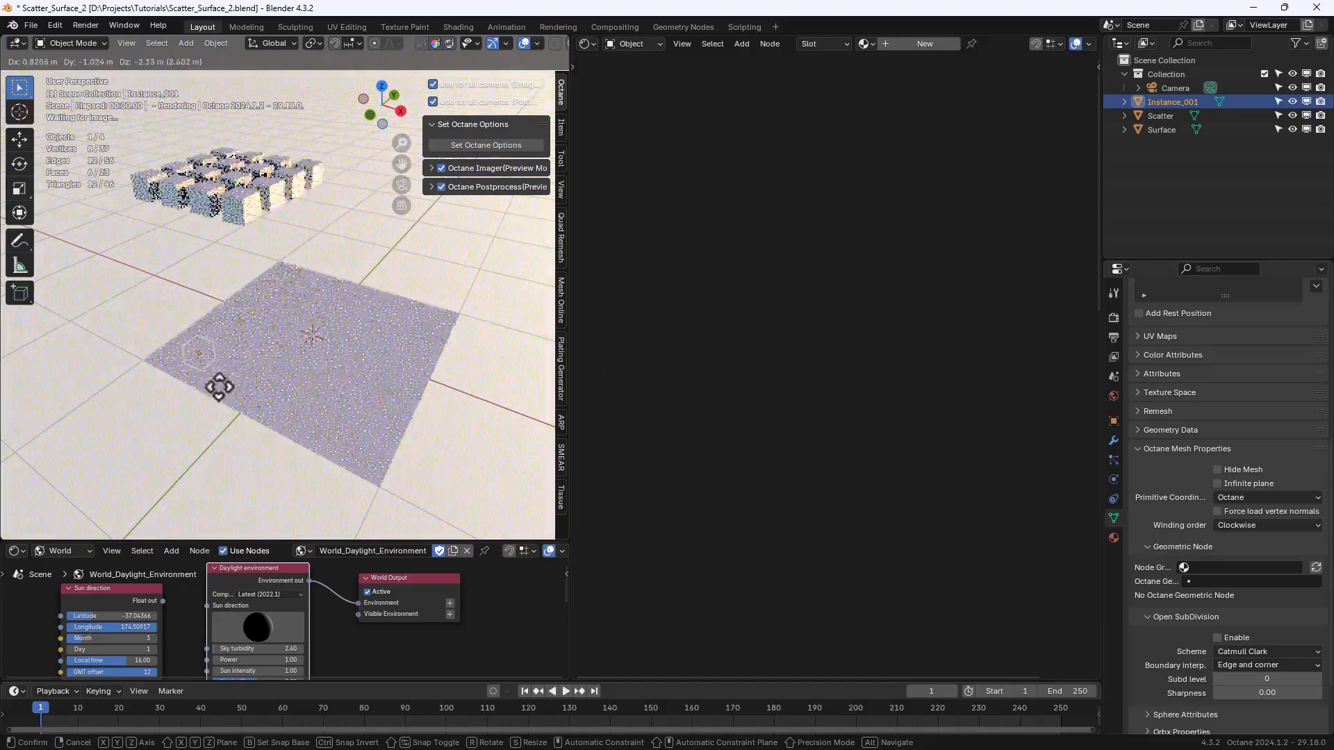
{"action": "left_click", "coordinate": [212, 434]}
{"action": "key", "text": "alt+g"}
{"action": "key", "text": "r"}
{"action": "key", "text": "r"}
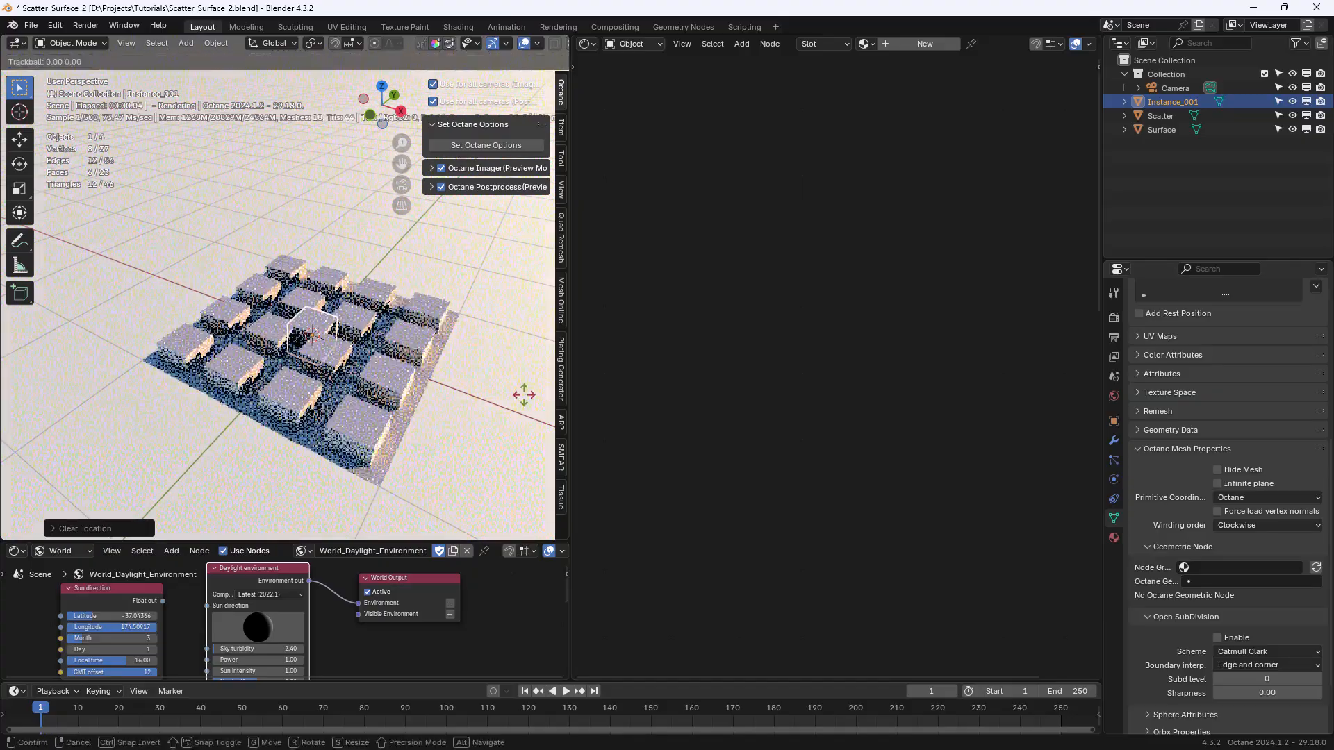
{"action": "left_click", "coordinate": [438, 381]}
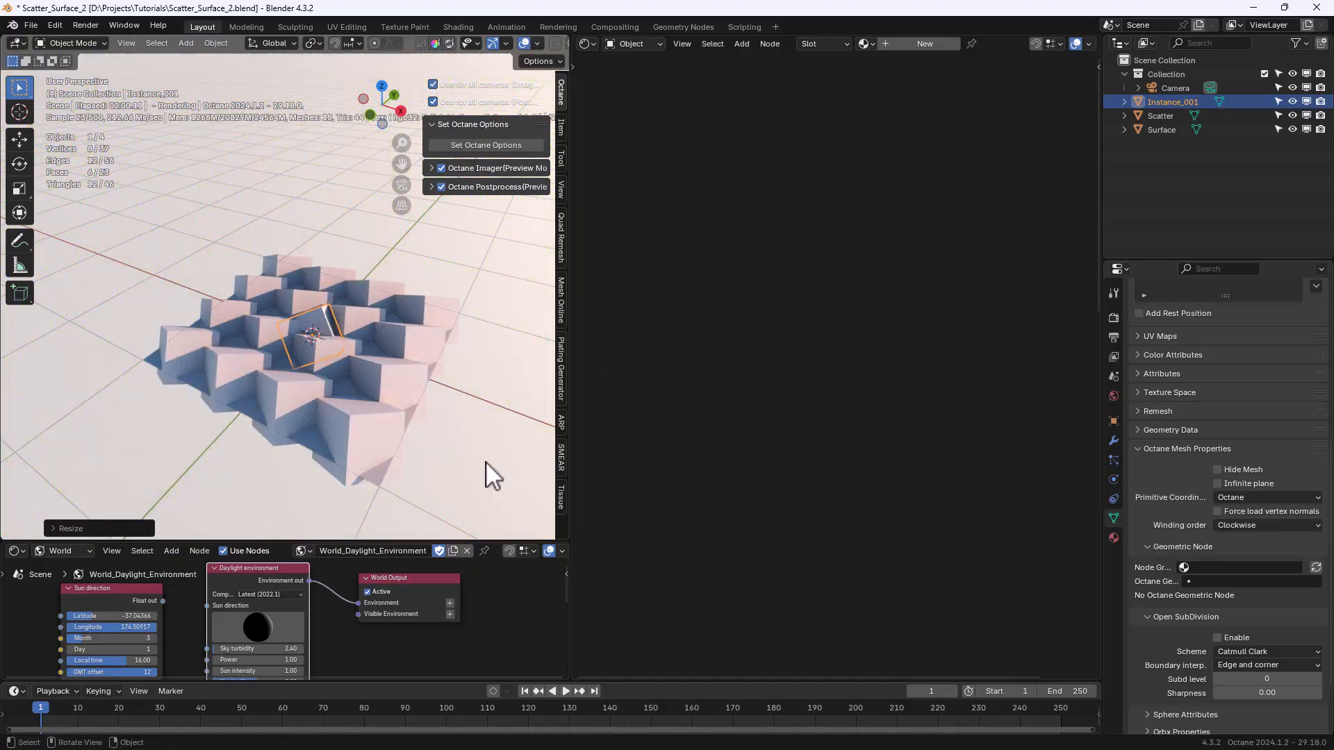
Undo the move, rotation and scale transforms made to the Instance_001 cube.
{"action": "key", "text": "ctrl+z"}
{"action": "key", "text": "ctrl+z"}
{"action": "key", "text": "ctrl+z"}
{"action": "key", "text": "ctrl+z"}
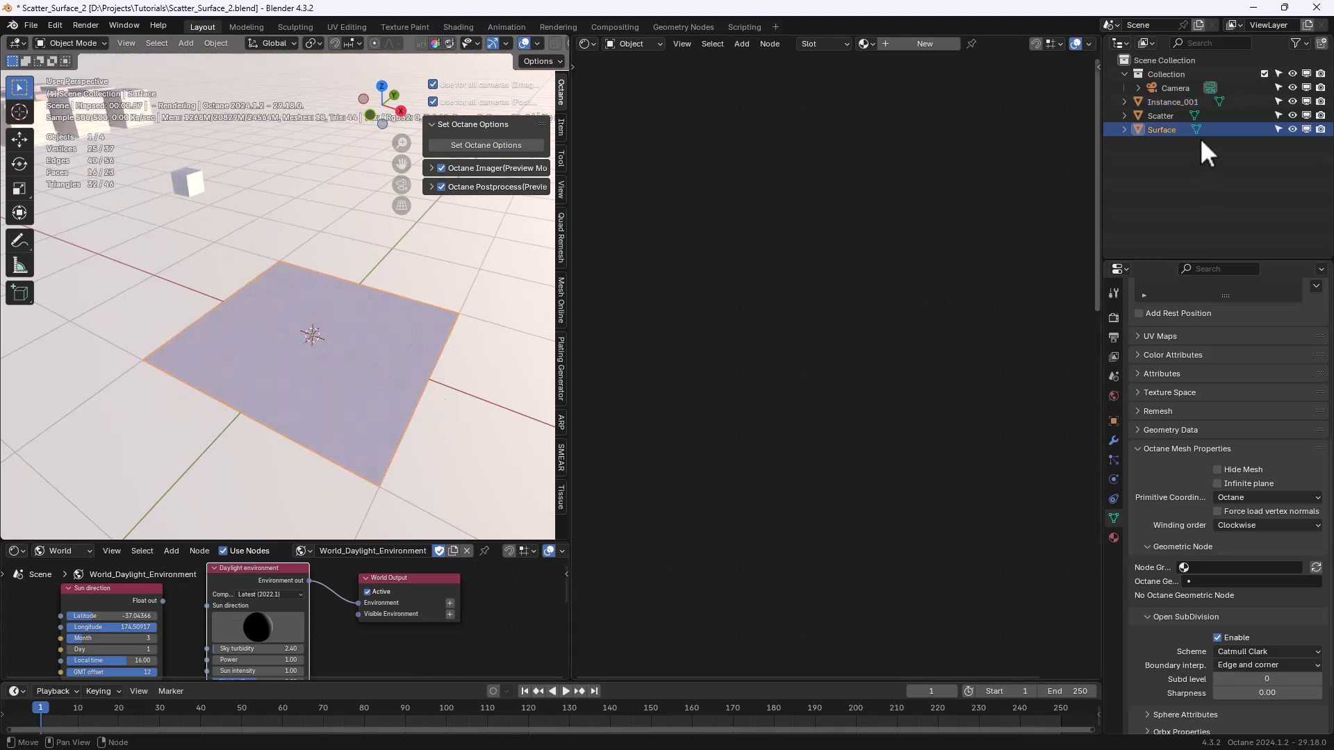
Relink the Instance_001 node's Geometry out to Scattered object 1 and save the file incrementally as Scatter_Surface_3.
{"action": "left_click", "coordinate": [1181, 115]}
{"action": "left_click_drag", "start_coordinate": [785, 267], "coordinate": [792, 272]}
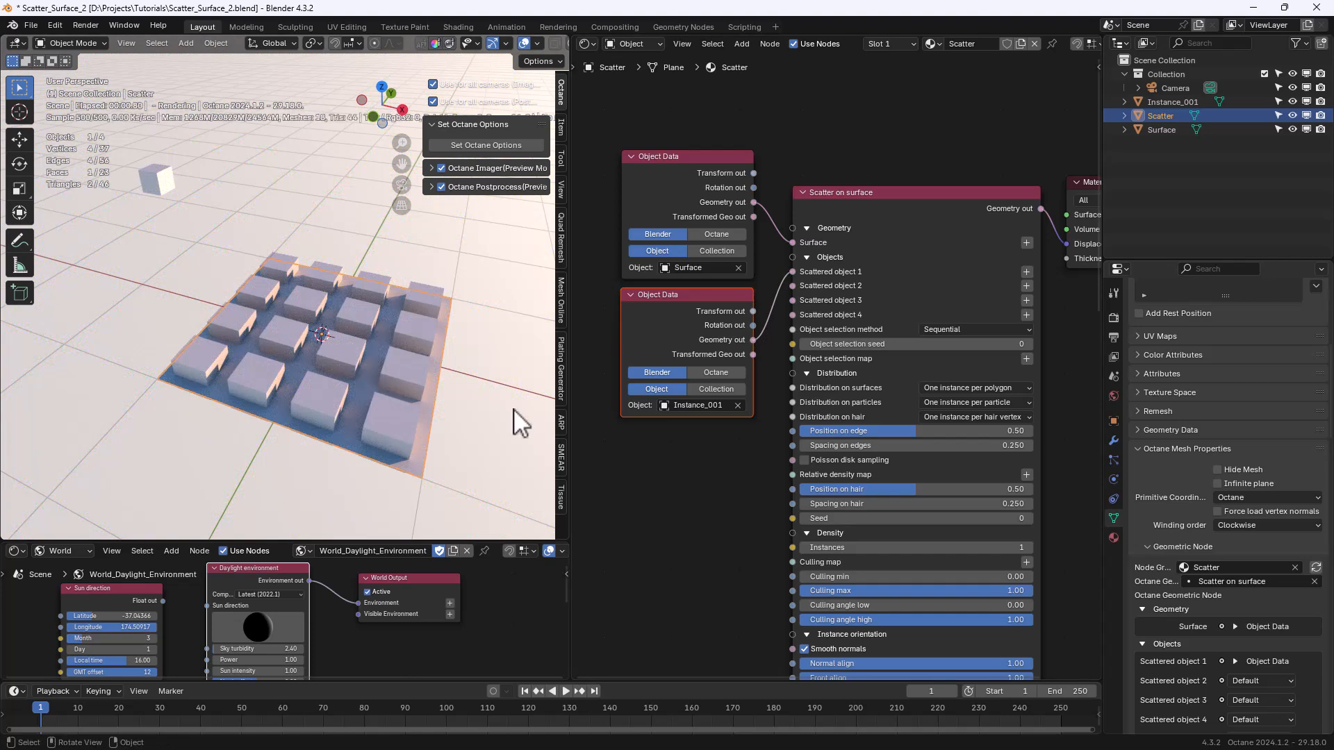
{"action": "key", "text": "ctrl+alt+s"}
Try the surface distribution modes One instance per vertex, One instance per edge and One instance per polygon.
{"action": "left_click", "coordinate": [939, 388]}
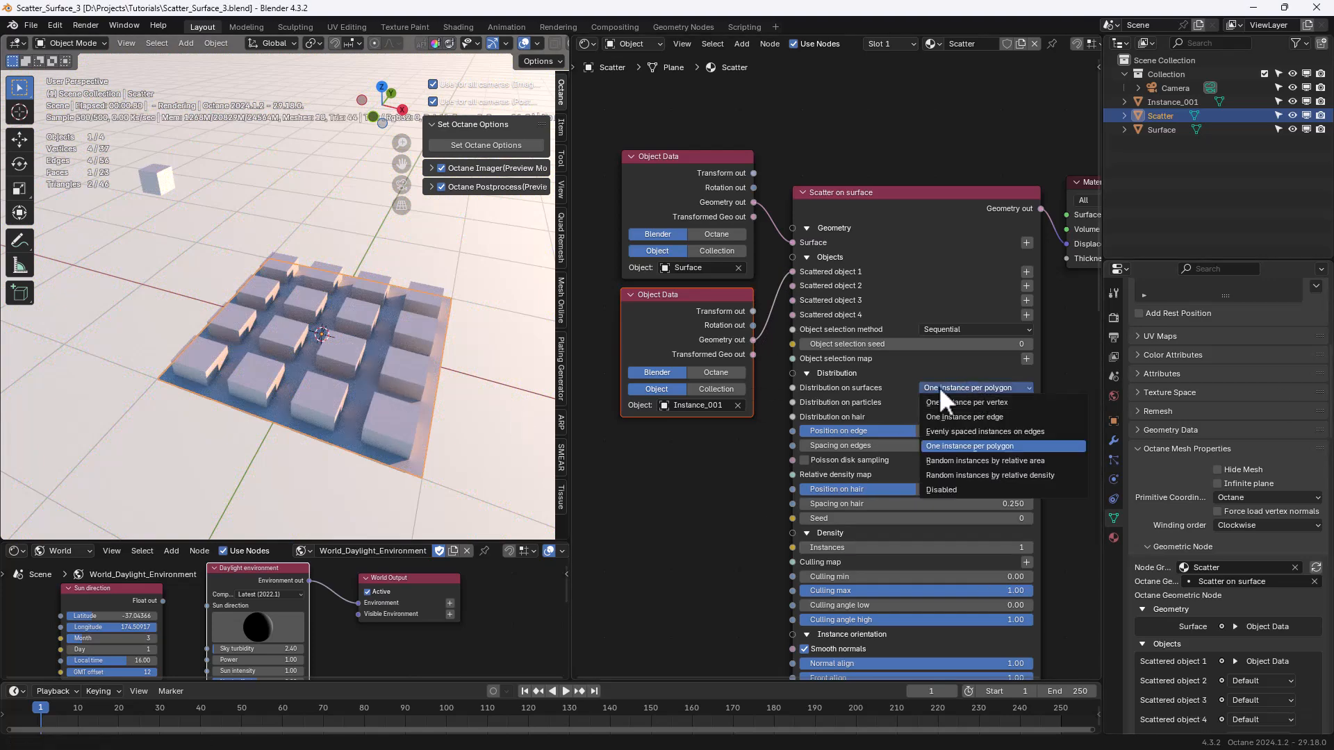
{"action": "left_click", "coordinate": [953, 403]}
{"action": "left_click", "coordinate": [975, 387]}
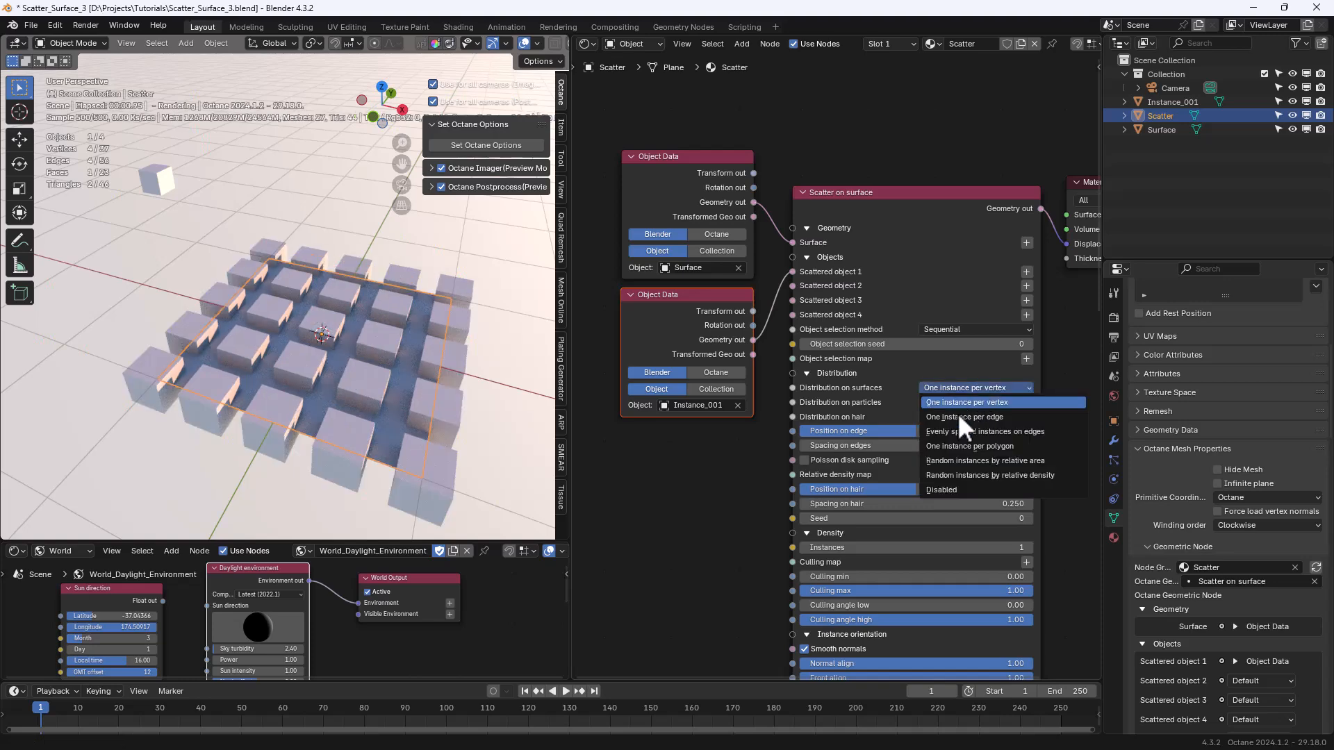
{"action": "left_click", "coordinate": [966, 415]}
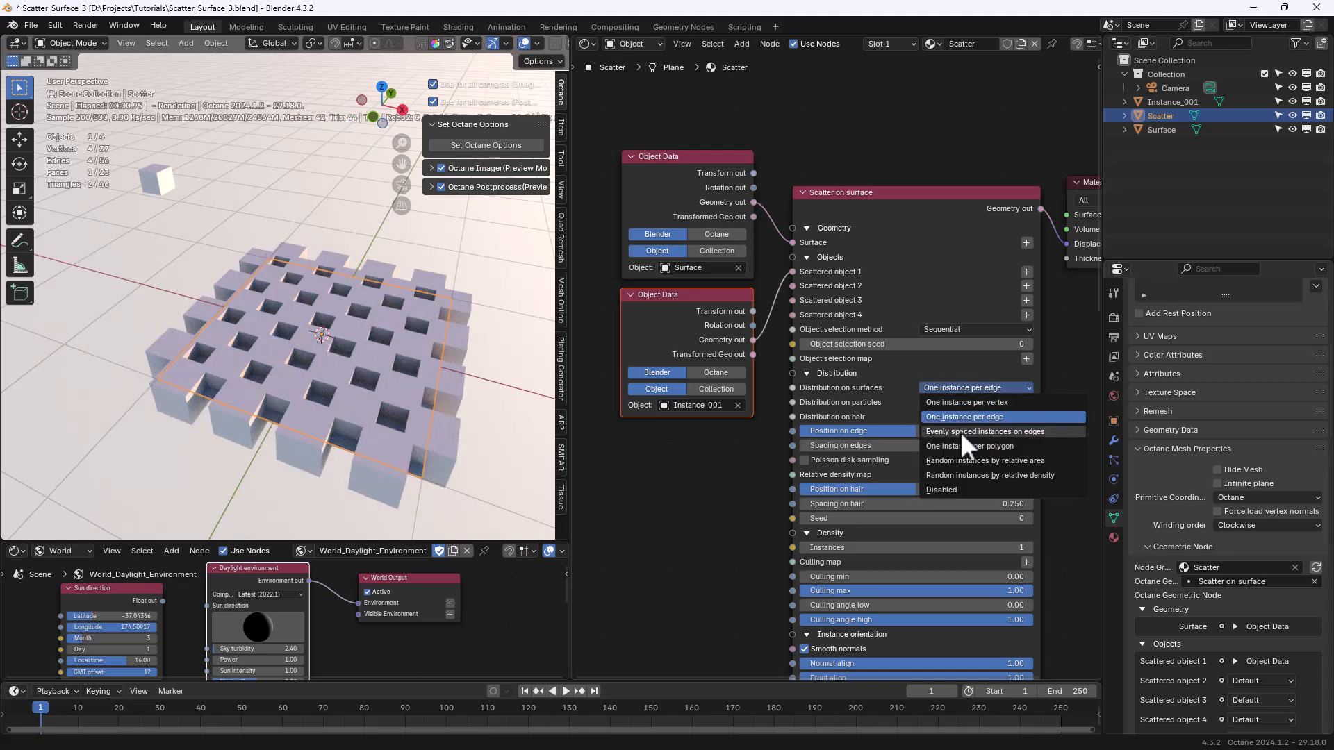
{"action": "left_click", "coordinate": [979, 446]}
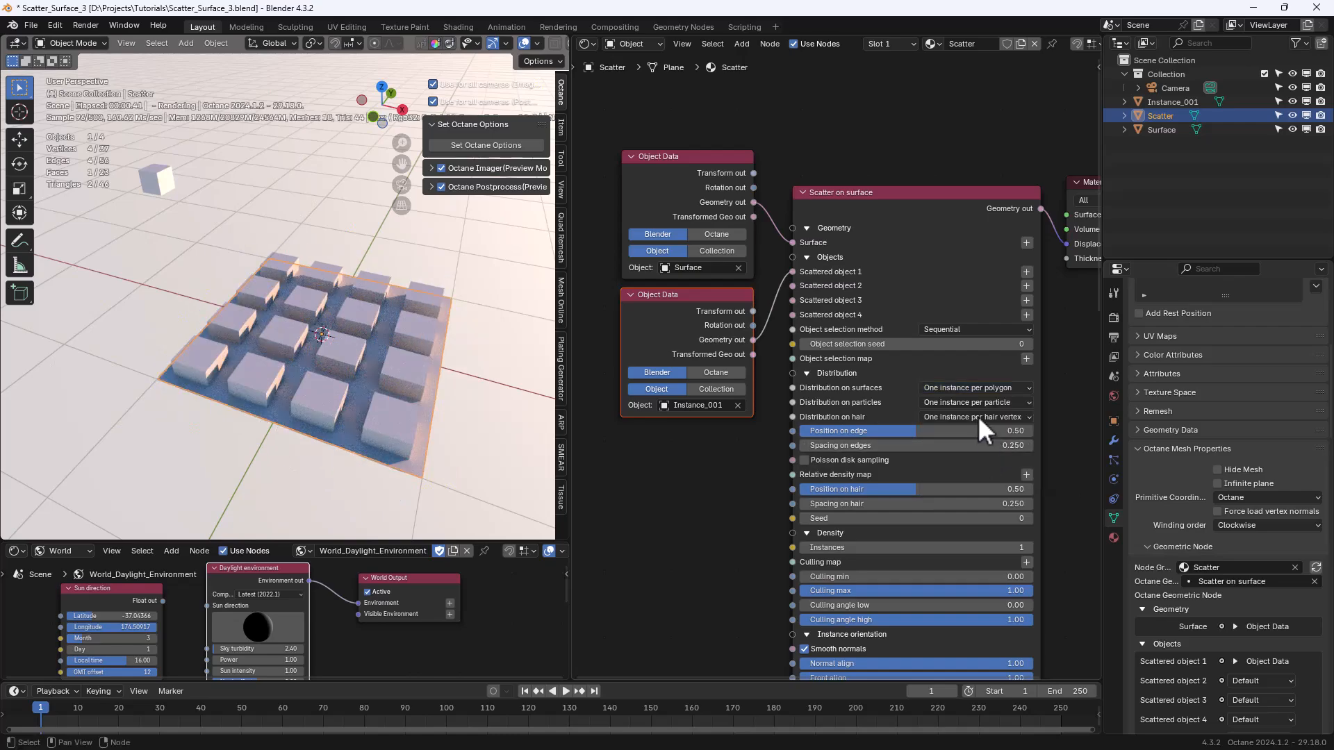
Distribute random instances by relative area on the surface, with Poisson disk sampling enabled and Instances set to 34.
{"action": "left_click", "coordinate": [971, 388]}
{"action": "left_click", "coordinate": [977, 461]}
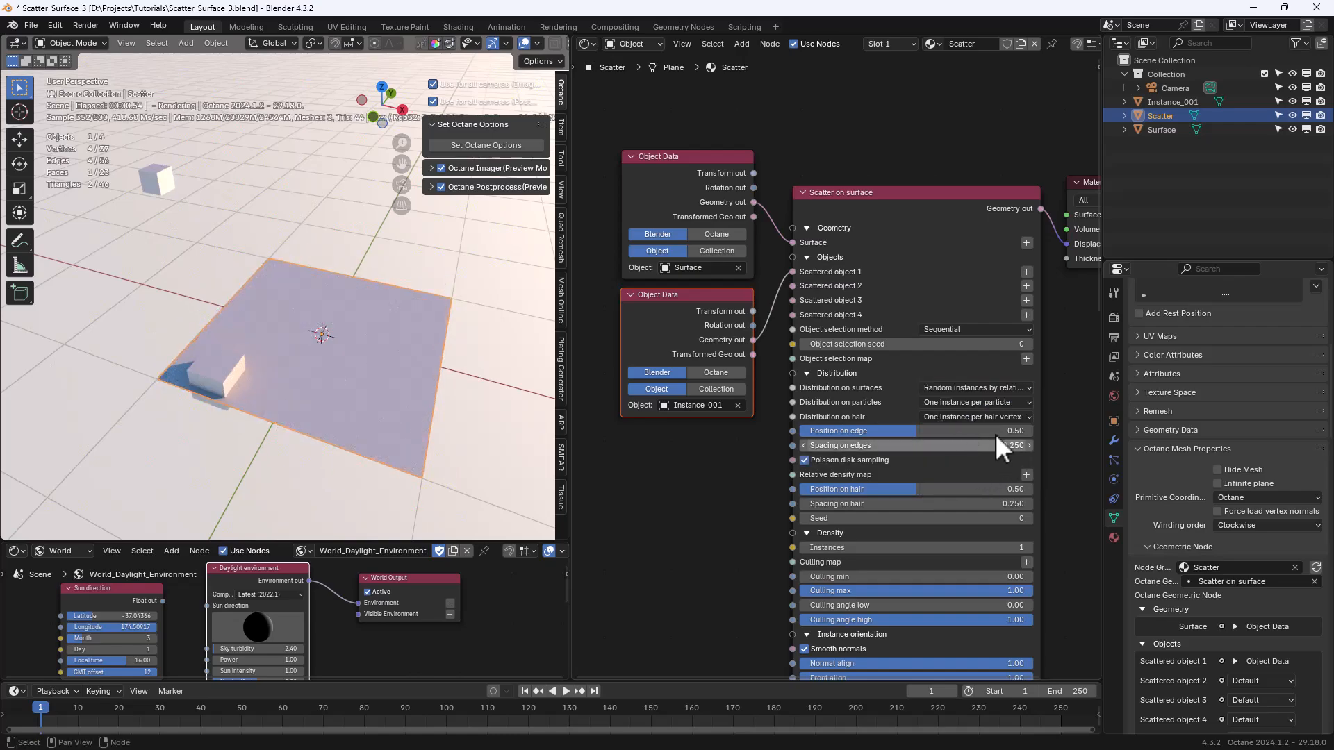
{"action": "left_click_drag", "start_coordinate": [971, 547], "coordinate": [994, 547]}
Change Distribution on surfaces to Random instances by relative density and set Instances to 19.
{"action": "left_click", "coordinate": [1004, 389]}
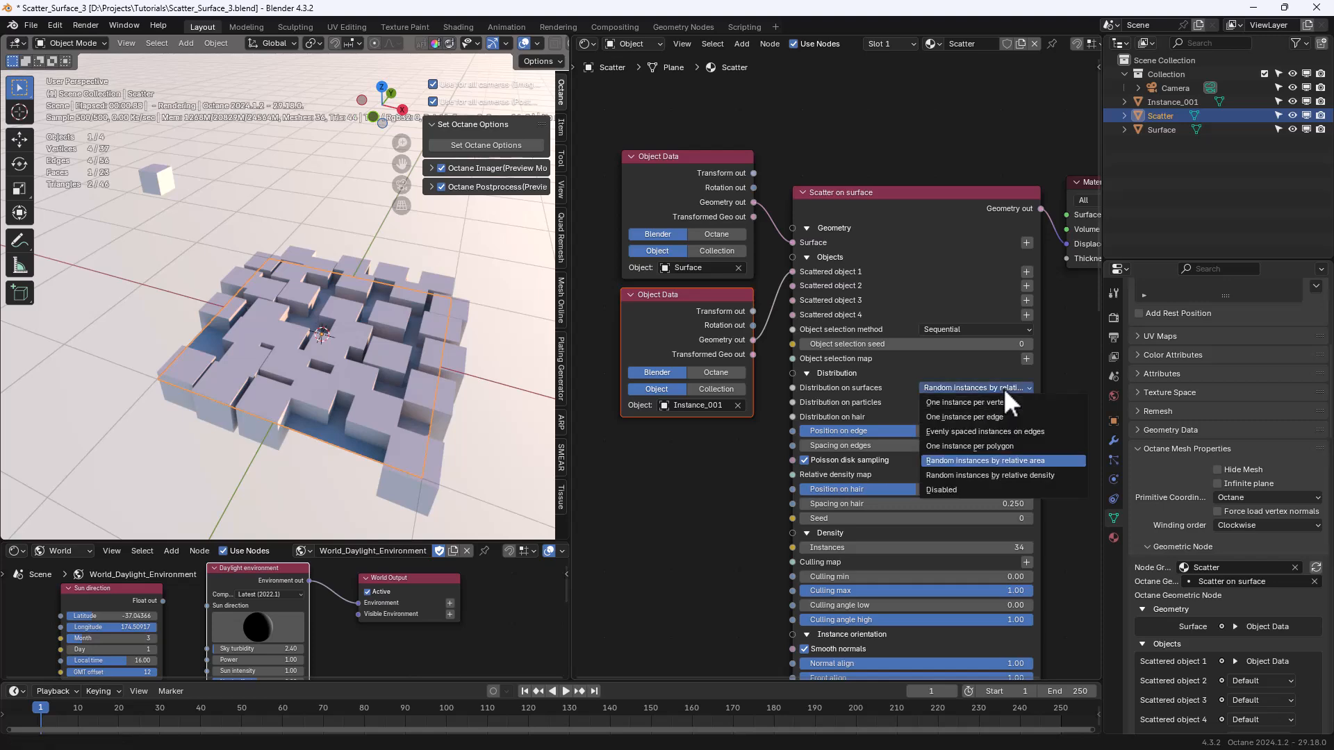
{"action": "left_click", "coordinate": [985, 475]}
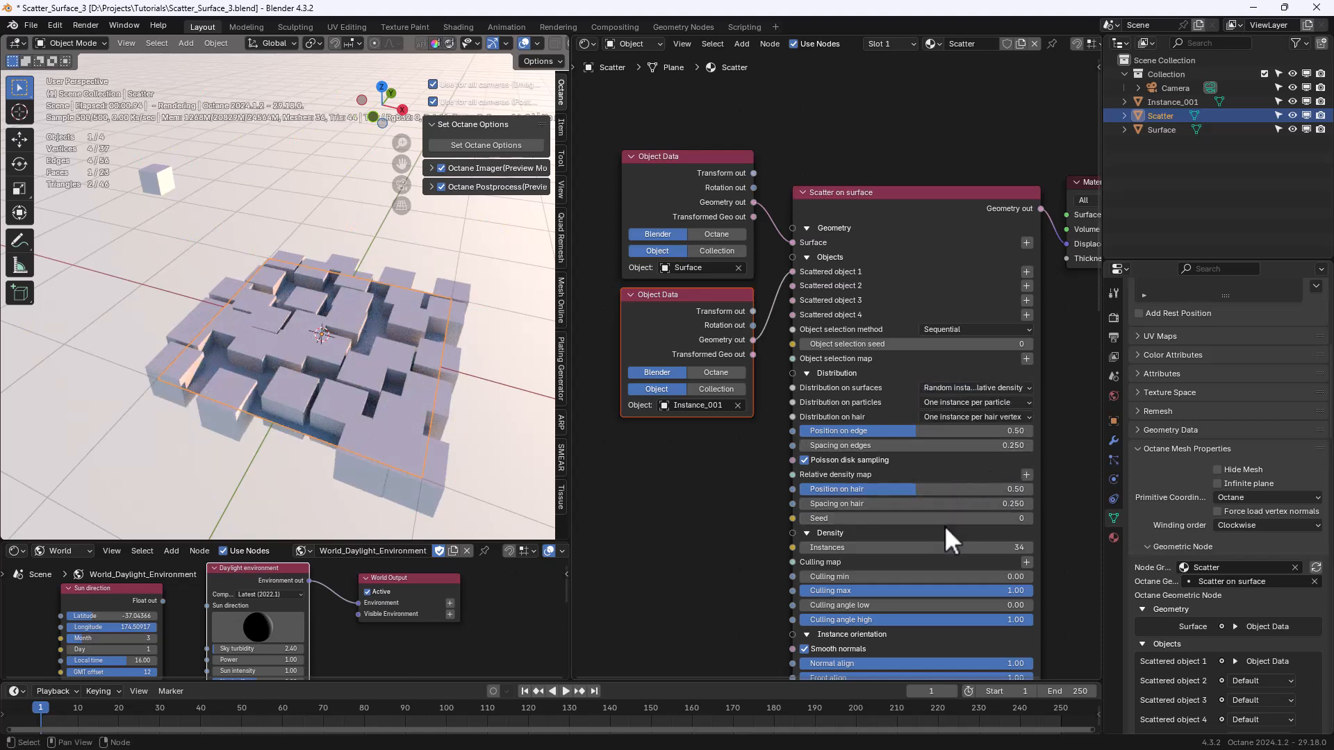
{"action": "left_click_drag", "start_coordinate": [910, 547], "coordinate": [868, 548]}
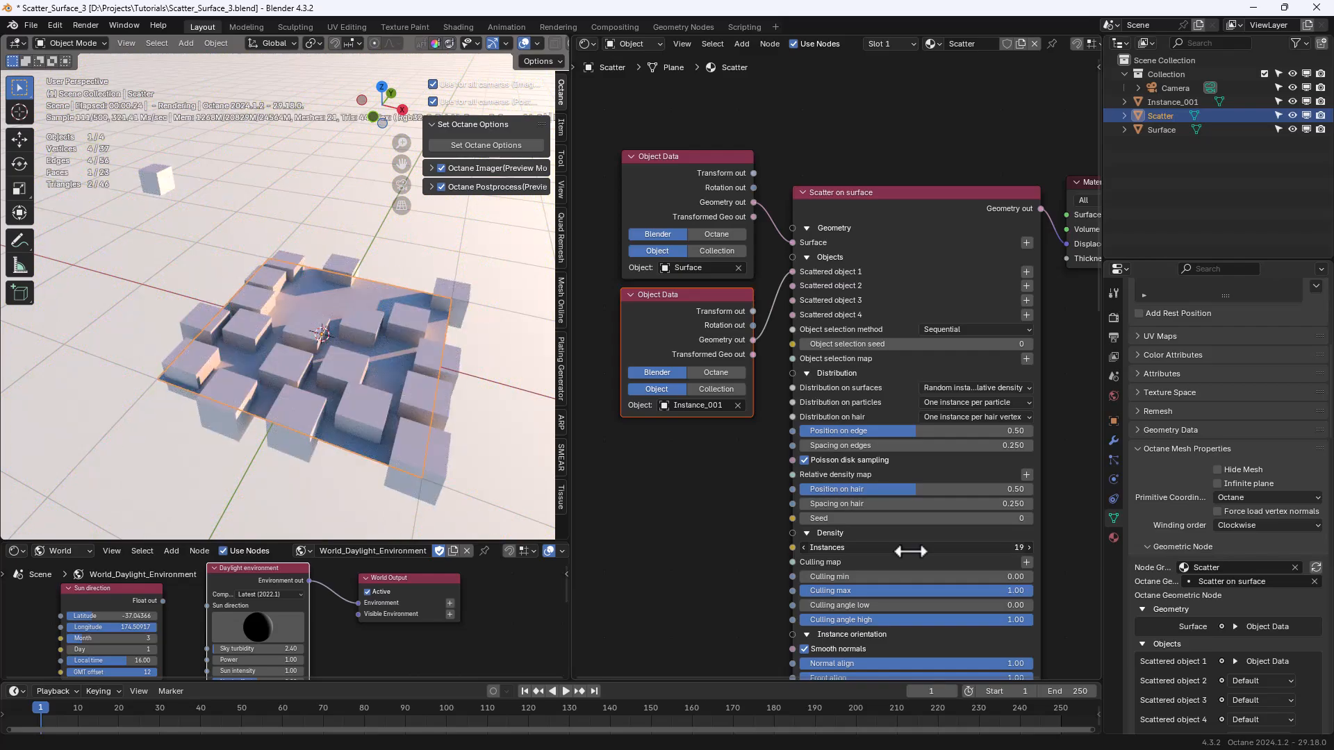
Scale down the Instance_001 cube's mesh considerably in Edit Mode and select the Scatter object again.
{"action": "left_click", "coordinate": [159, 180]}
{"action": "key", "text": "Tab"}
{"action": "key", "text": "s"}
{"action": "left_click", "coordinate": [248, 202]}
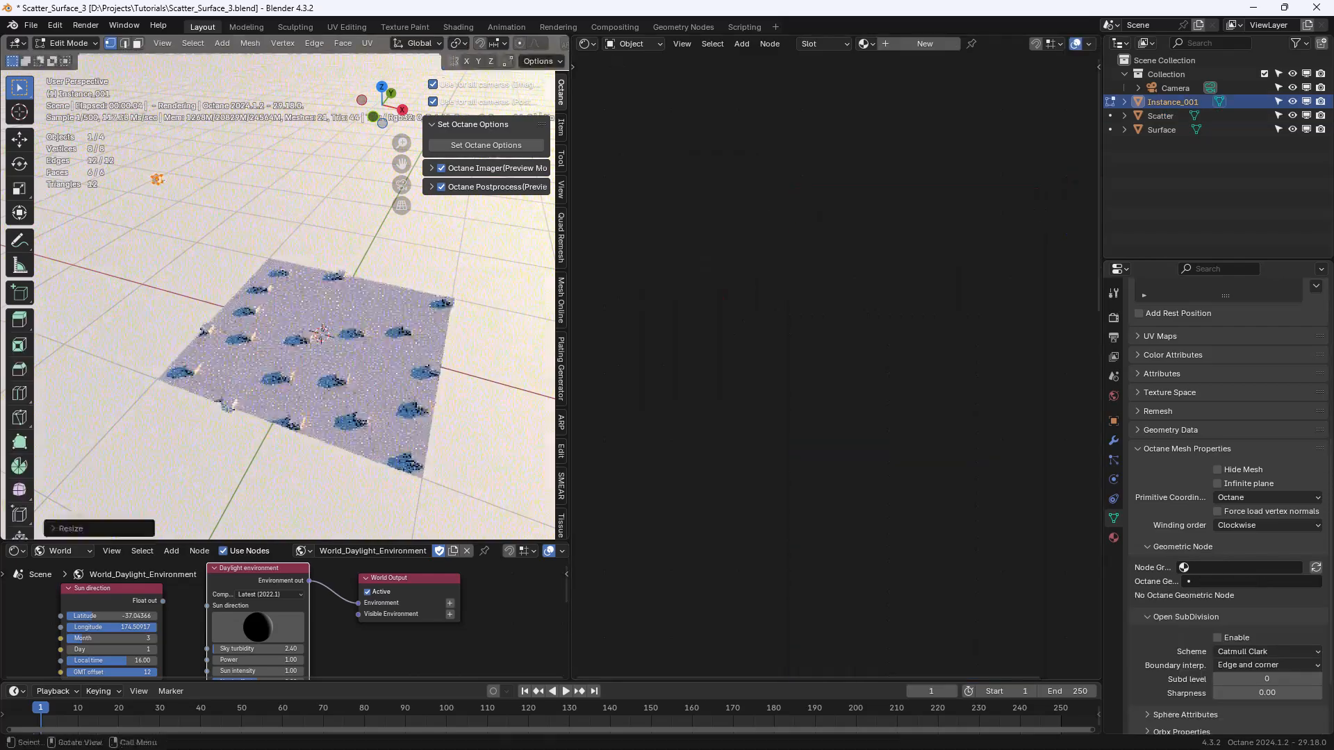
{"action": "key", "text": "Tab"}
{"action": "left_click", "coordinate": [349, 305]}
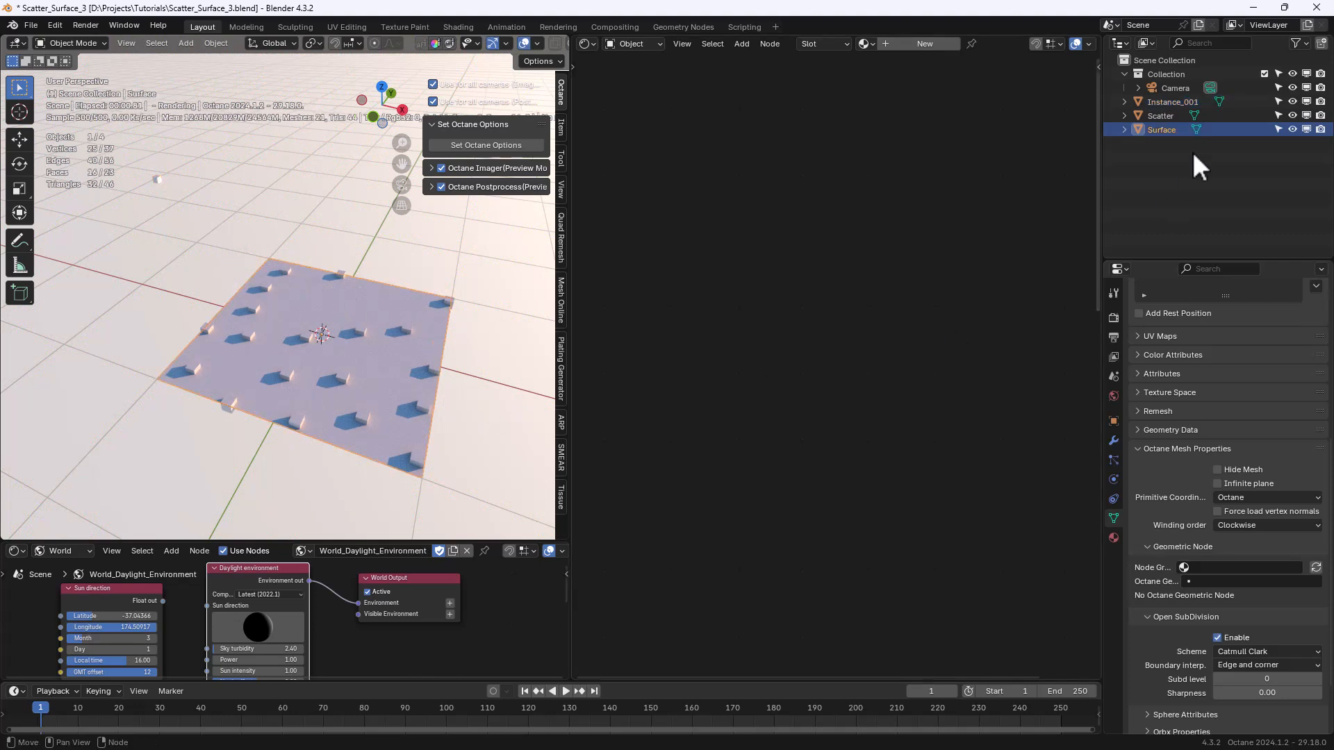
{"action": "left_click", "coordinate": [1160, 116]}
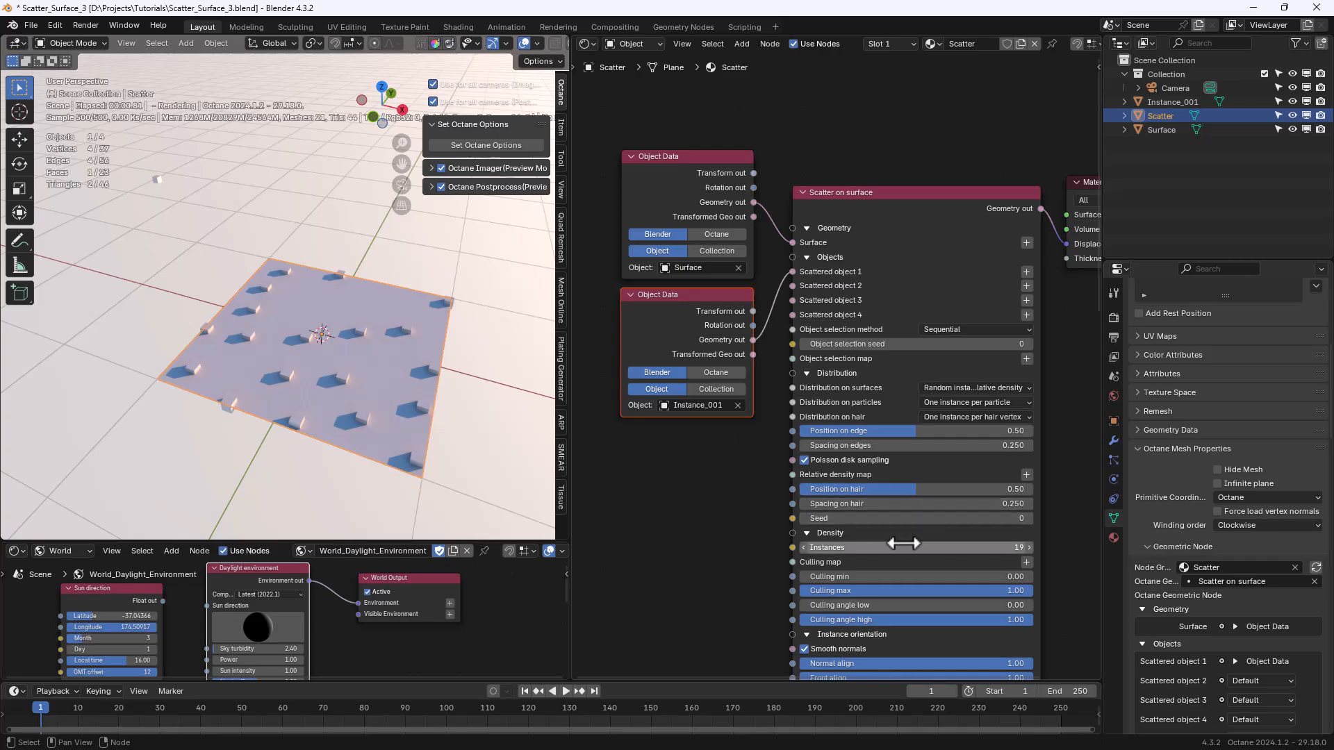
Try a higher Instances value on the Scatter on surface node and cancel the change.
{"action": "left_click_drag", "start_coordinate": [899, 547], "coordinate": [1001, 547]}
{"action": "key", "text": "Escape"}
{"action": "scroll", "coordinate": [395, 386], "scroll_direction": "up", "scroll_amount": 3}
{"action": "middle_click_drag", "start_coordinate": [395, 386], "coordinate": [379, 300], "text": "shift"}
{"action": "scroll", "coordinate": [278, 295], "scroll_direction": "down", "scroll_amount": 2}
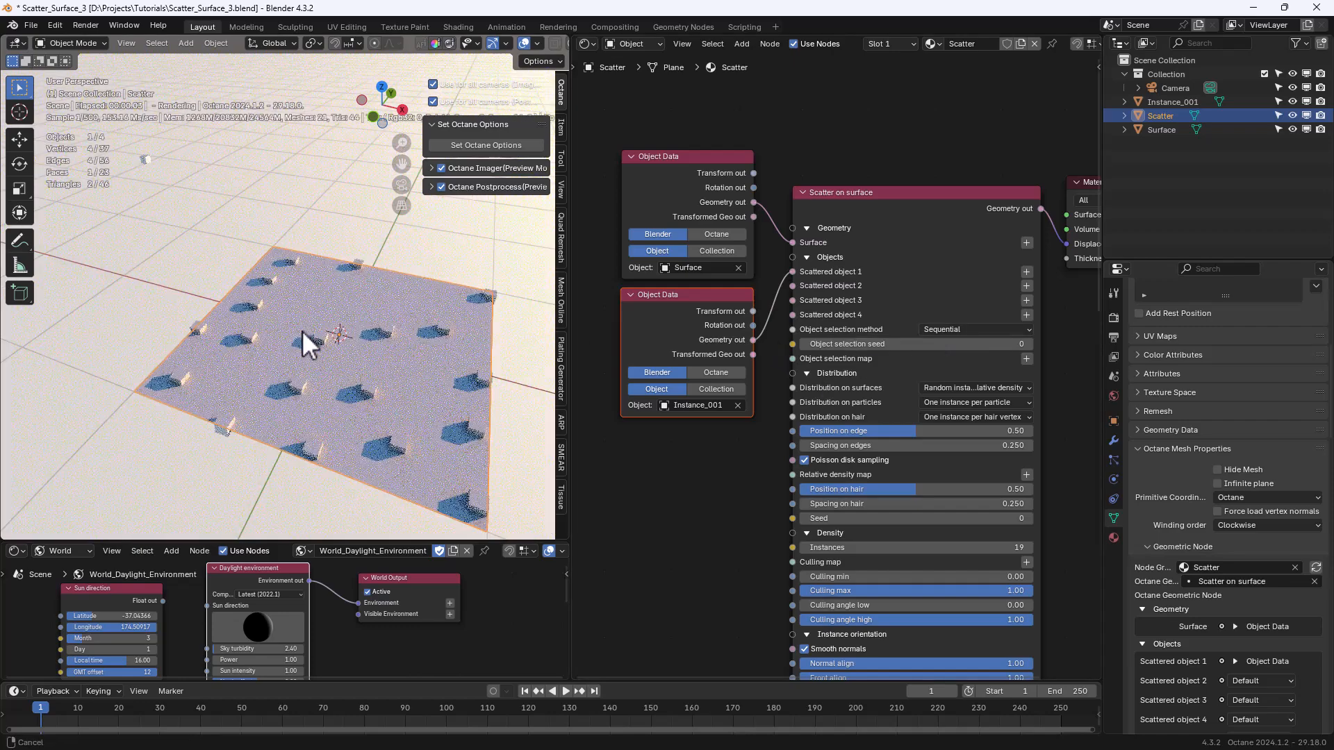
Duplicate the Instance_001 cube beside the original and rename the copy Instance_002.
{"action": "left_click", "coordinate": [149, 167]}
{"action": "key", "text": "shift+d"}
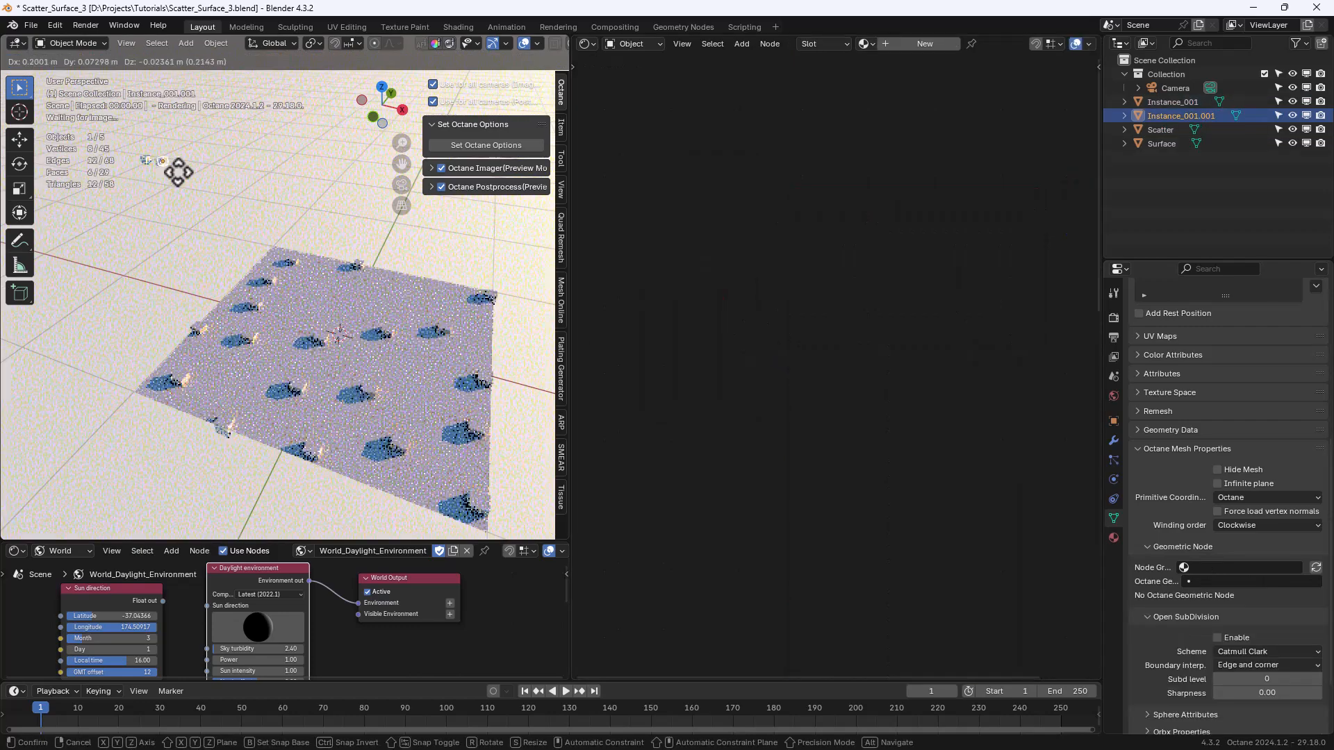
{"action": "right_click", "coordinate": [180, 170]}
{"action": "key", "text": "F2"}
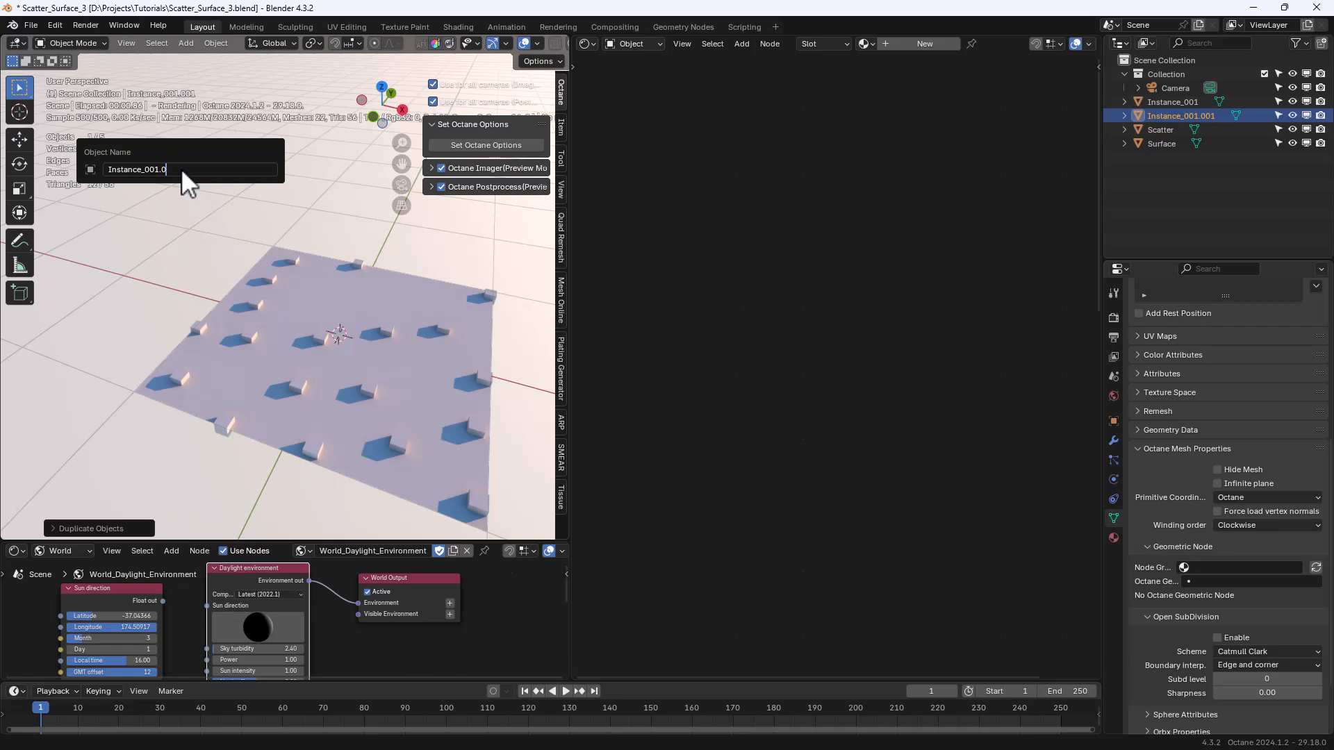
{"action": "key", "text": "BackSpace"}
{"action": "key", "text": "BackSpace"}
{"action": "key", "text": "BackSpace"}
{"action": "type", "text": "2"}
{"action": "key", "text": "Return"}
Taper the Instance_002 cube in Edit Mode by scaling its top face to about 0.49.
{"action": "scroll", "coordinate": [170, 165], "scroll_direction": "up", "scroll_amount": 3}
{"action": "middle_click_drag", "start_coordinate": [93, 153], "coordinate": [289, 352], "text": "shift"}
{"action": "key", "text": "Tab"}
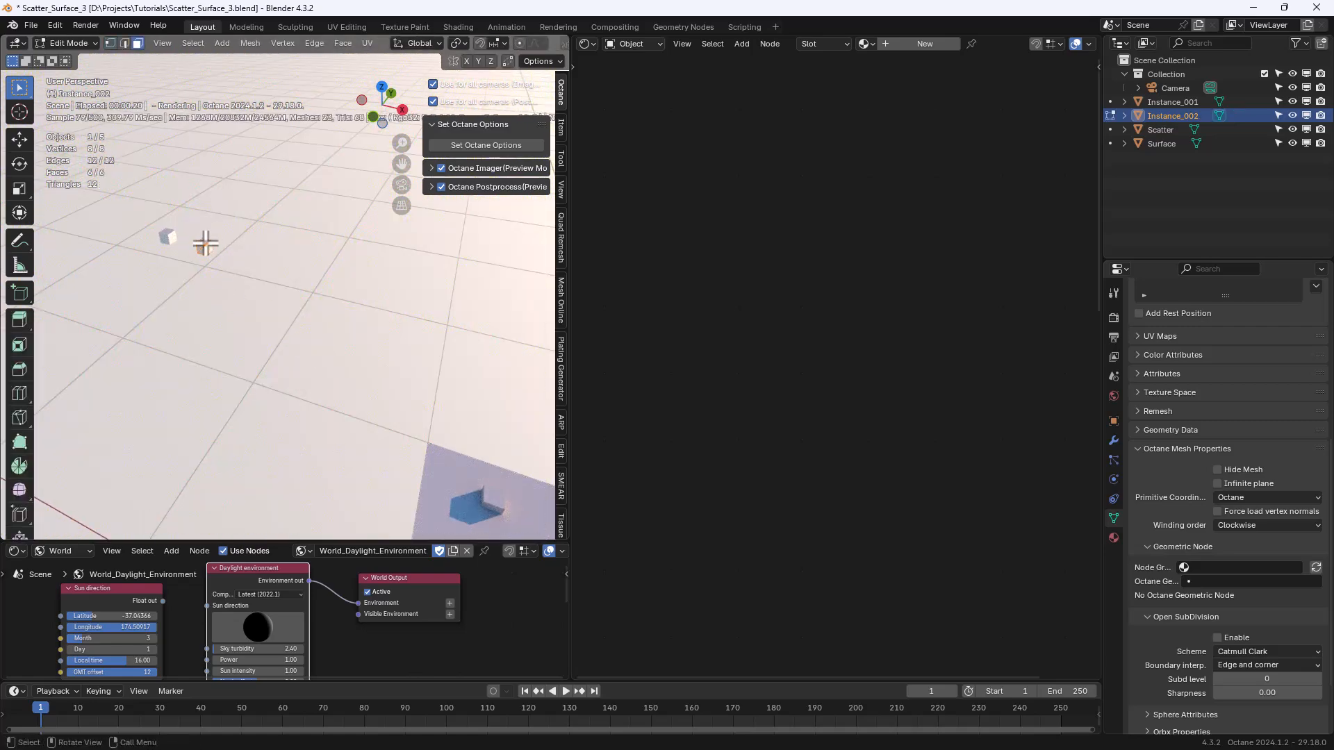
{"action": "key", "text": "s"}
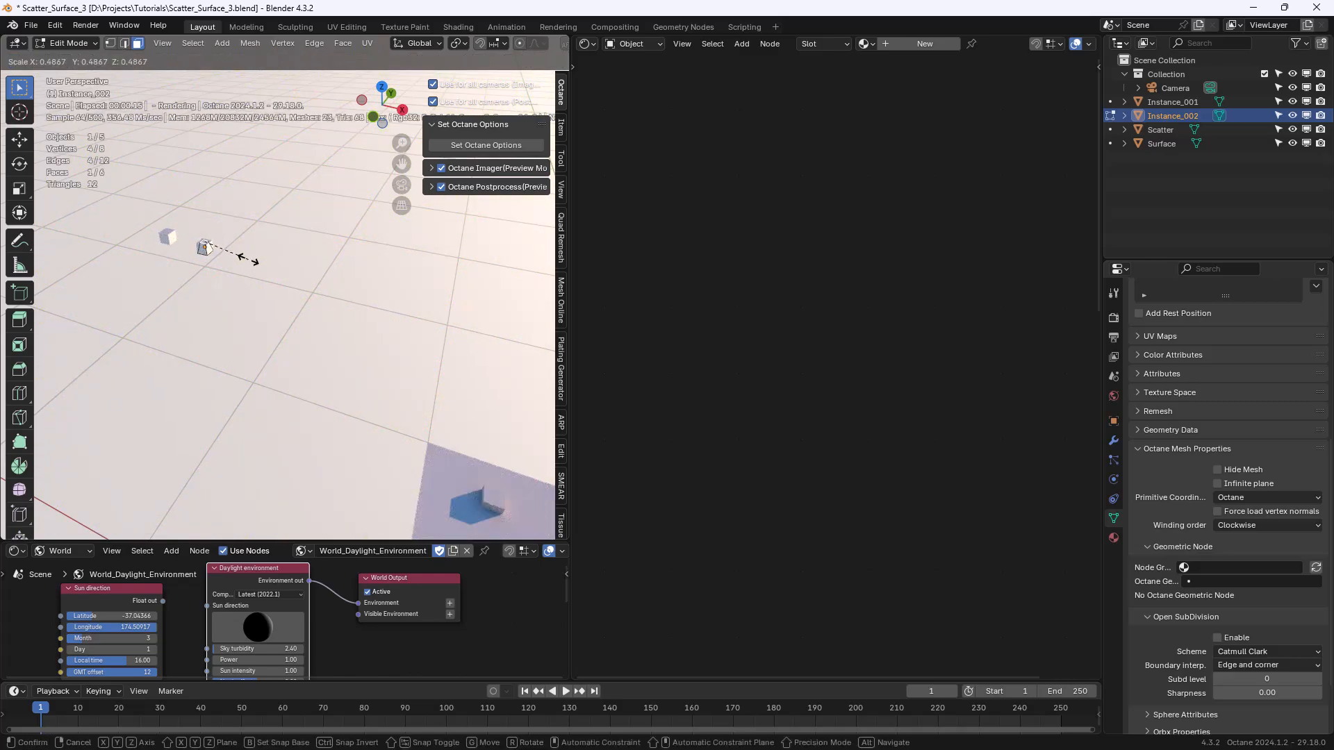
{"action": "left_click", "coordinate": [250, 262]}
{"action": "key", "text": "Tab"}
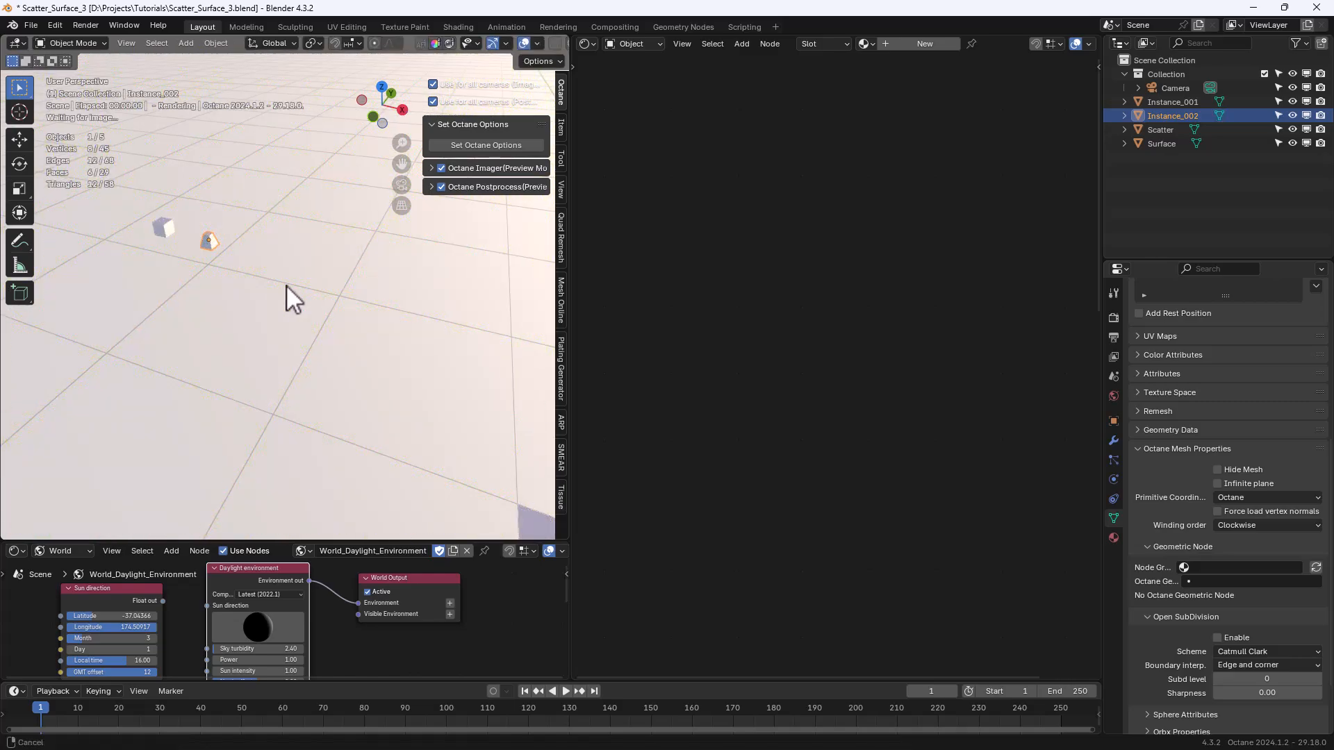
In the Scatter object's node tree, add a duplicate Object Data node for Instance_002 and connect its Geometry out to Scattered object 2.
{"action": "scroll", "coordinate": [286, 284], "scroll_direction": "down", "scroll_amount": 3}
{"action": "middle_click_drag", "start_coordinate": [286, 278], "coordinate": [268, 236], "text": "shift"}
{"action": "left_click", "coordinate": [373, 335]}
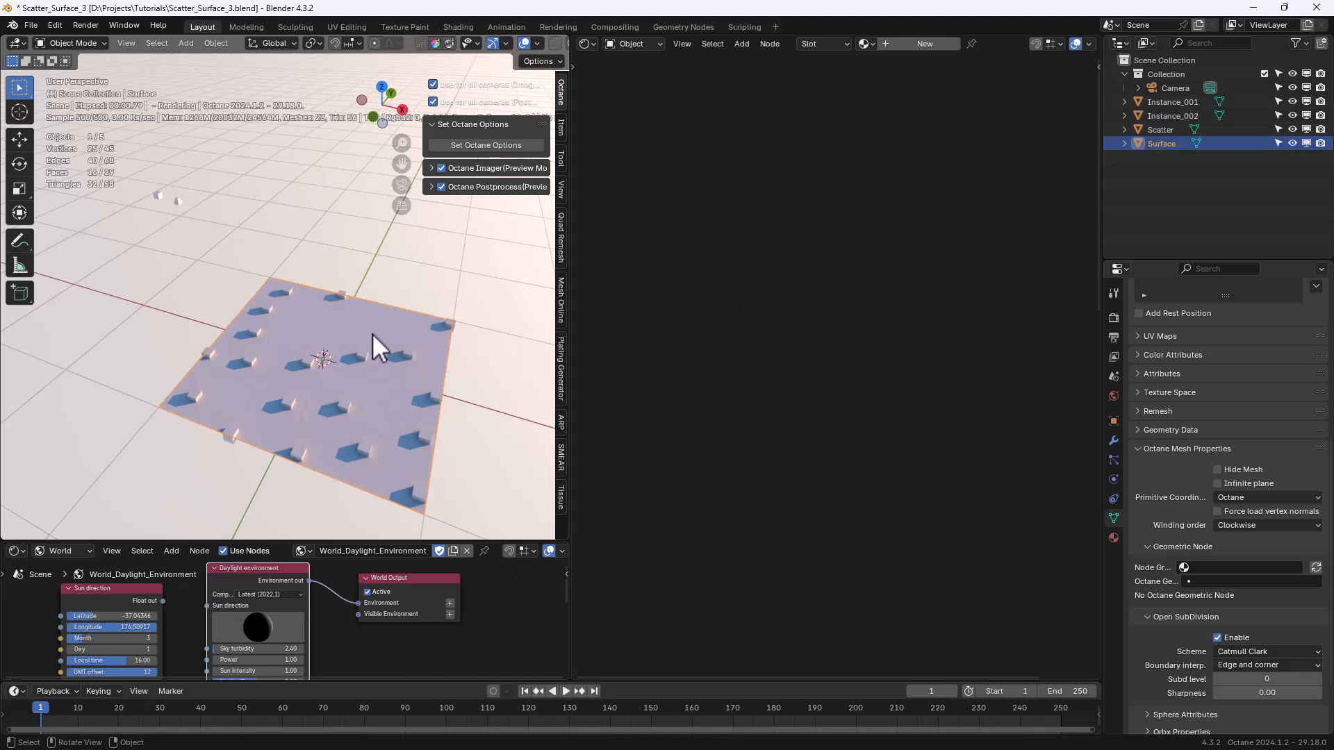
{"action": "left_click", "coordinate": [1201, 128]}
{"action": "left_click", "coordinate": [700, 294]}
{"action": "key", "text": "shift+d"}
{"action": "left_click", "coordinate": [682, 450]}
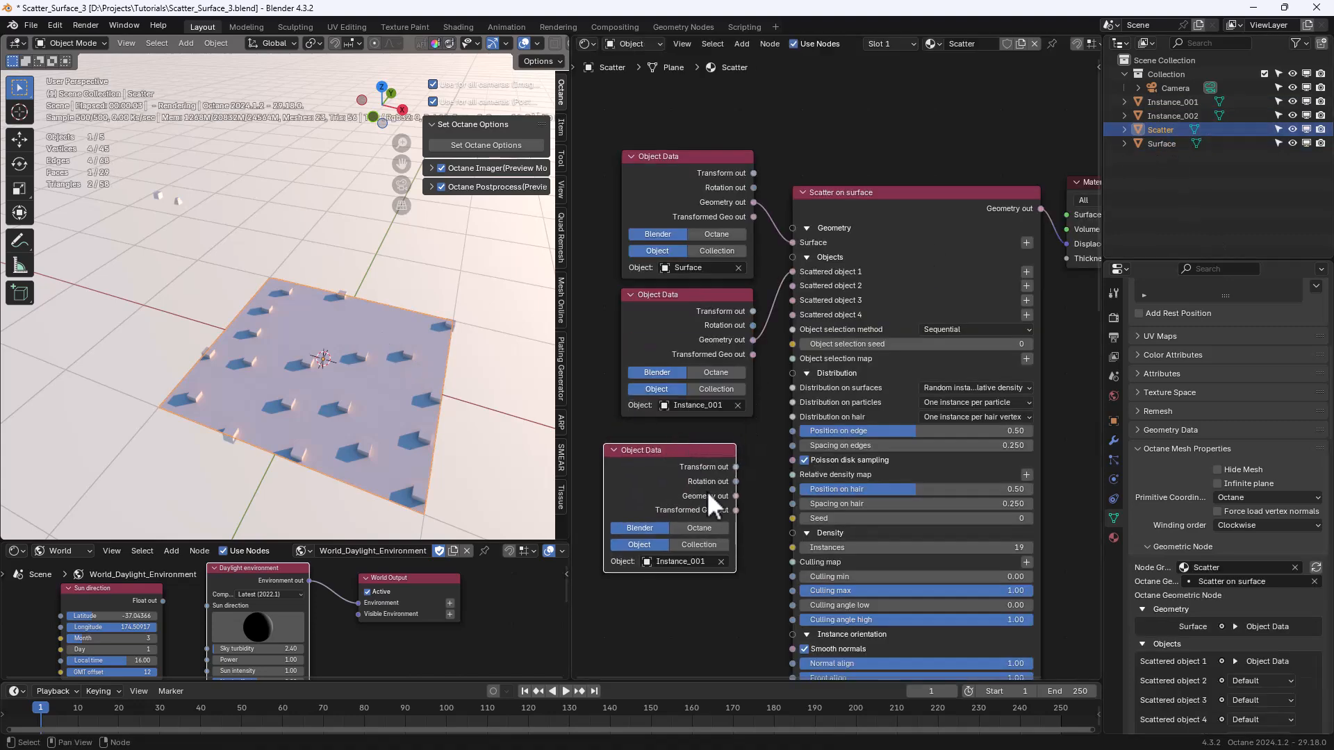
{"action": "left_click", "coordinate": [697, 561]}
{"action": "left_click", "coordinate": [669, 606]}
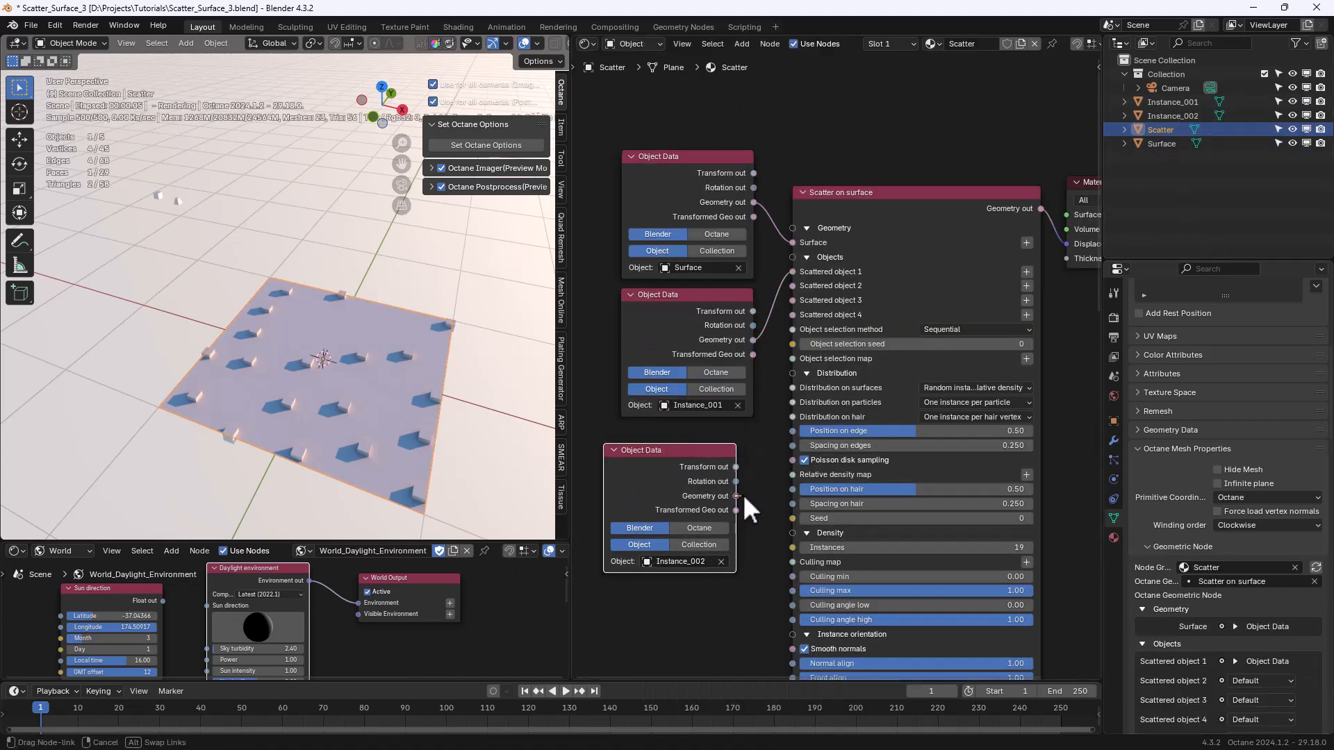
{"action": "left_click_drag", "start_coordinate": [792, 288], "coordinate": [793, 287]}
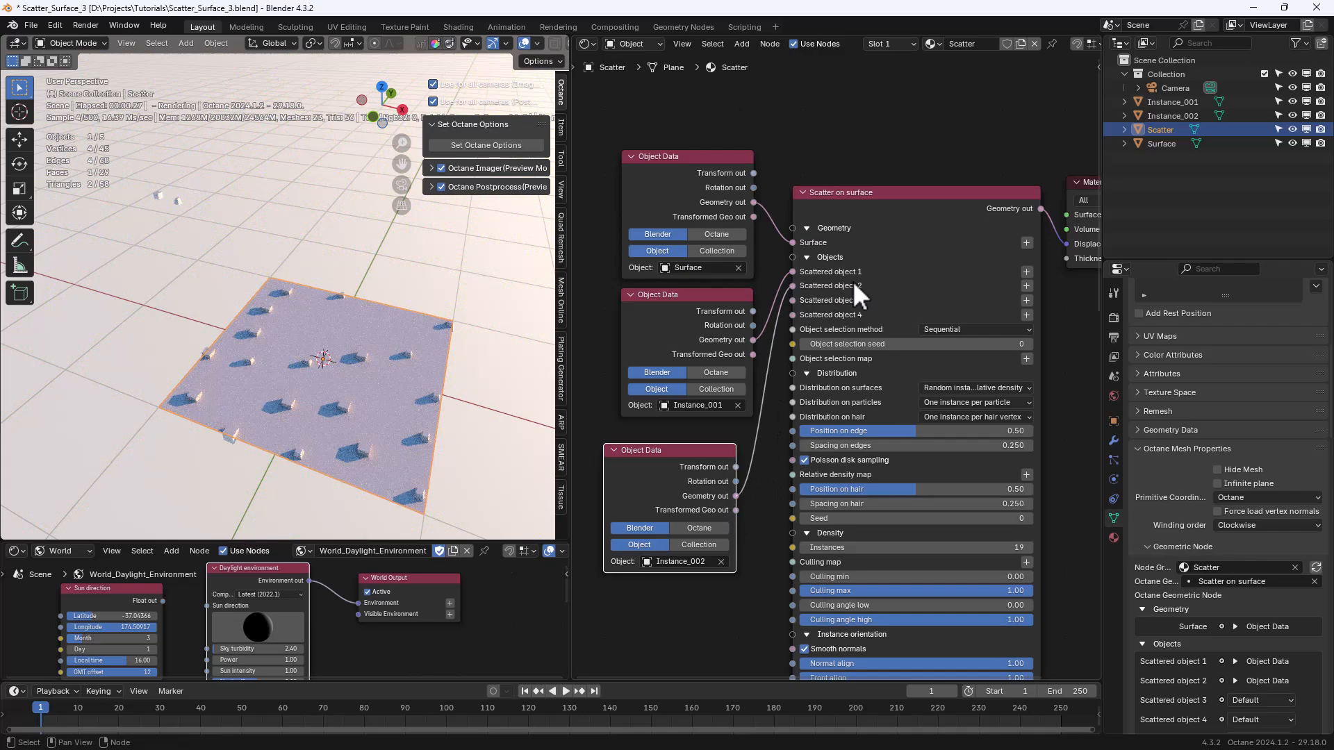
{"action": "middle_click_drag", "start_coordinate": [413, 377], "coordinate": [386, 302]}
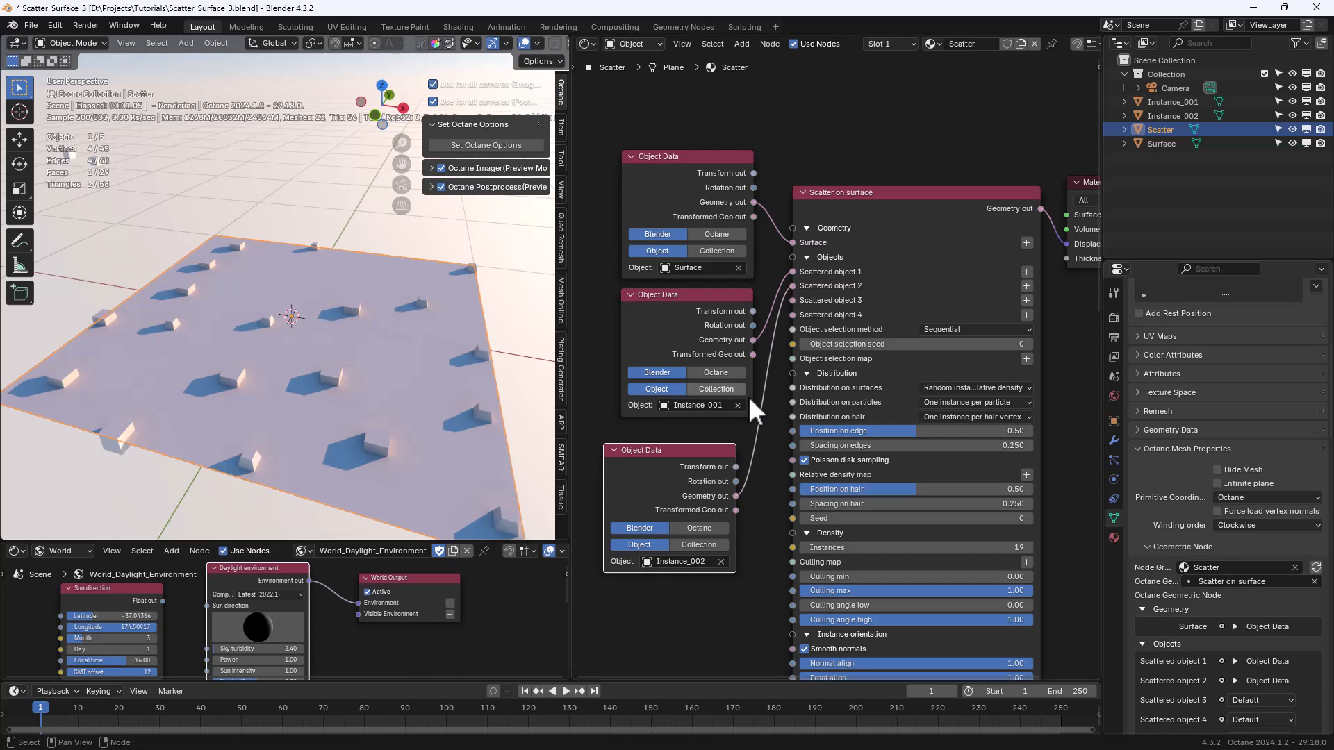
Try One instance per vertex as the Distribution on surfaces and settle on One instance per polygon.
{"action": "left_click", "coordinate": [990, 386]}
{"action": "left_click", "coordinate": [973, 399]}
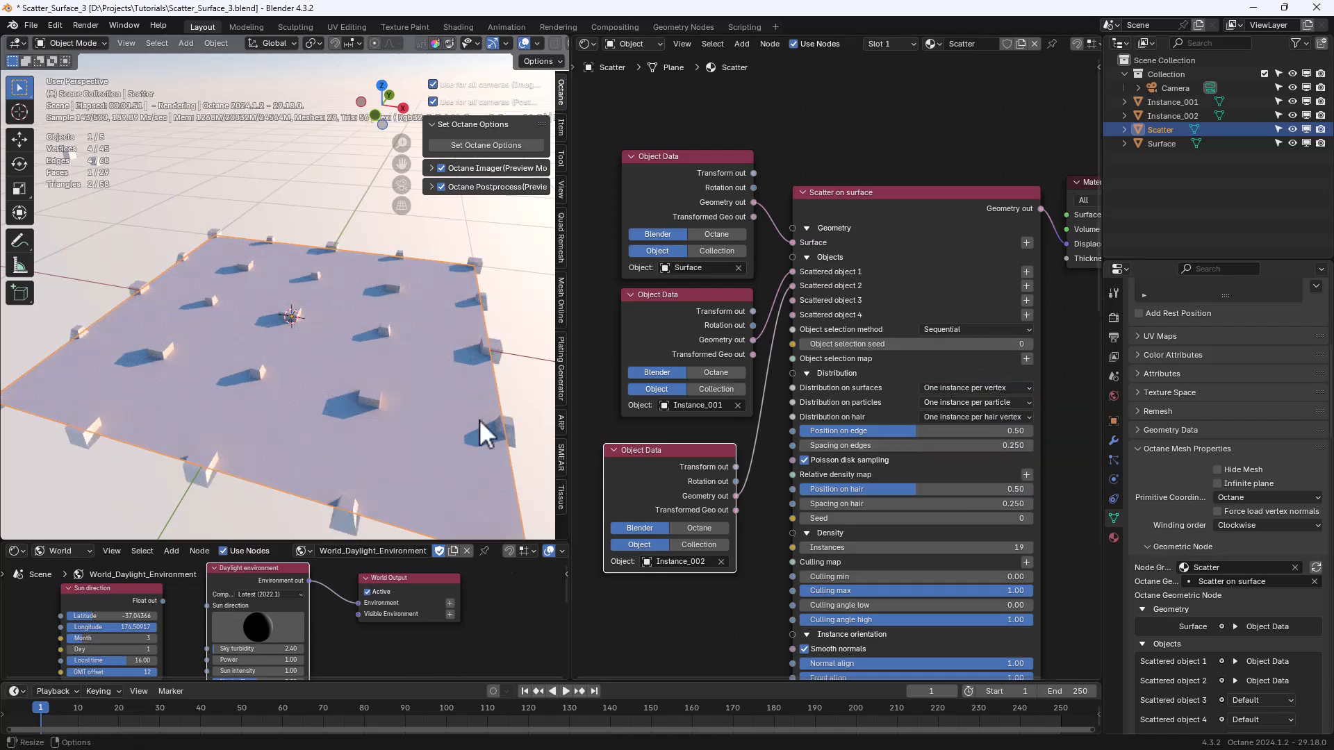
{"action": "left_click", "coordinate": [973, 388]}
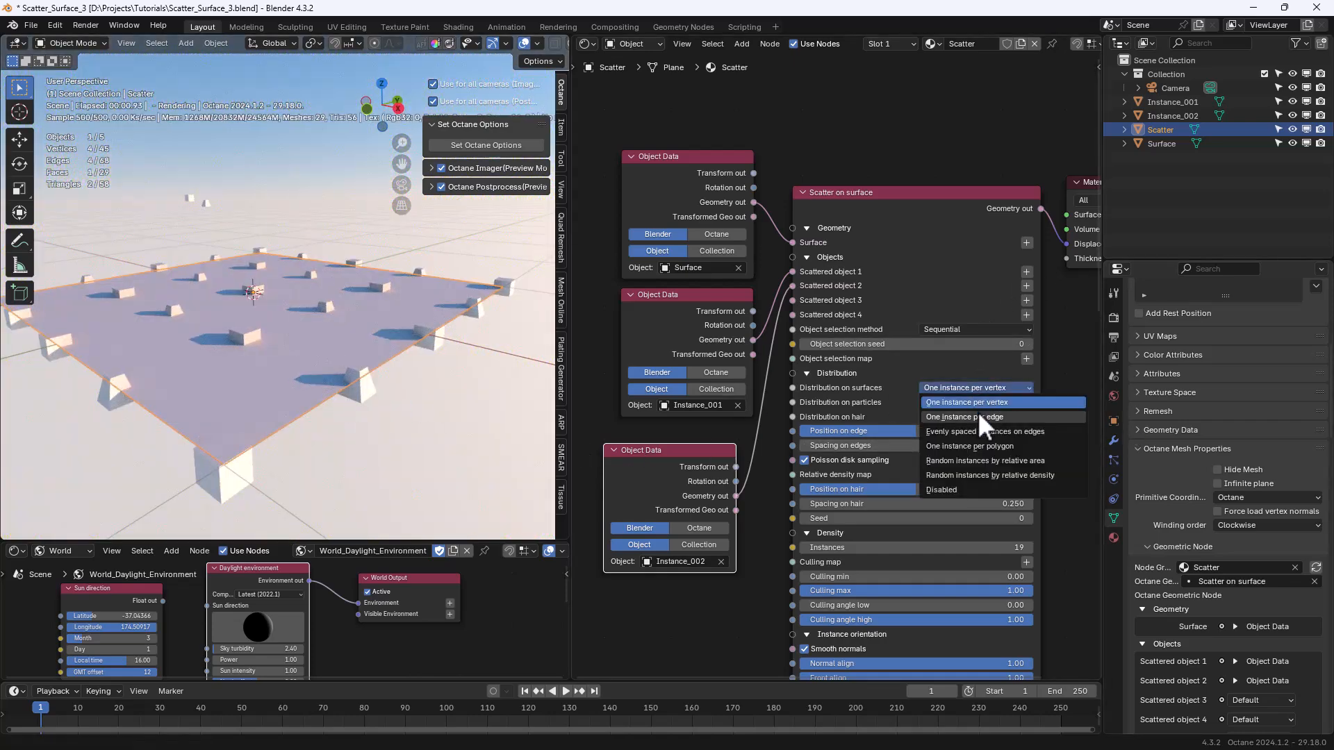
{"action": "left_click", "coordinate": [984, 445]}
{"action": "middle_click_drag", "start_coordinate": [399, 382], "coordinate": [415, 381]}
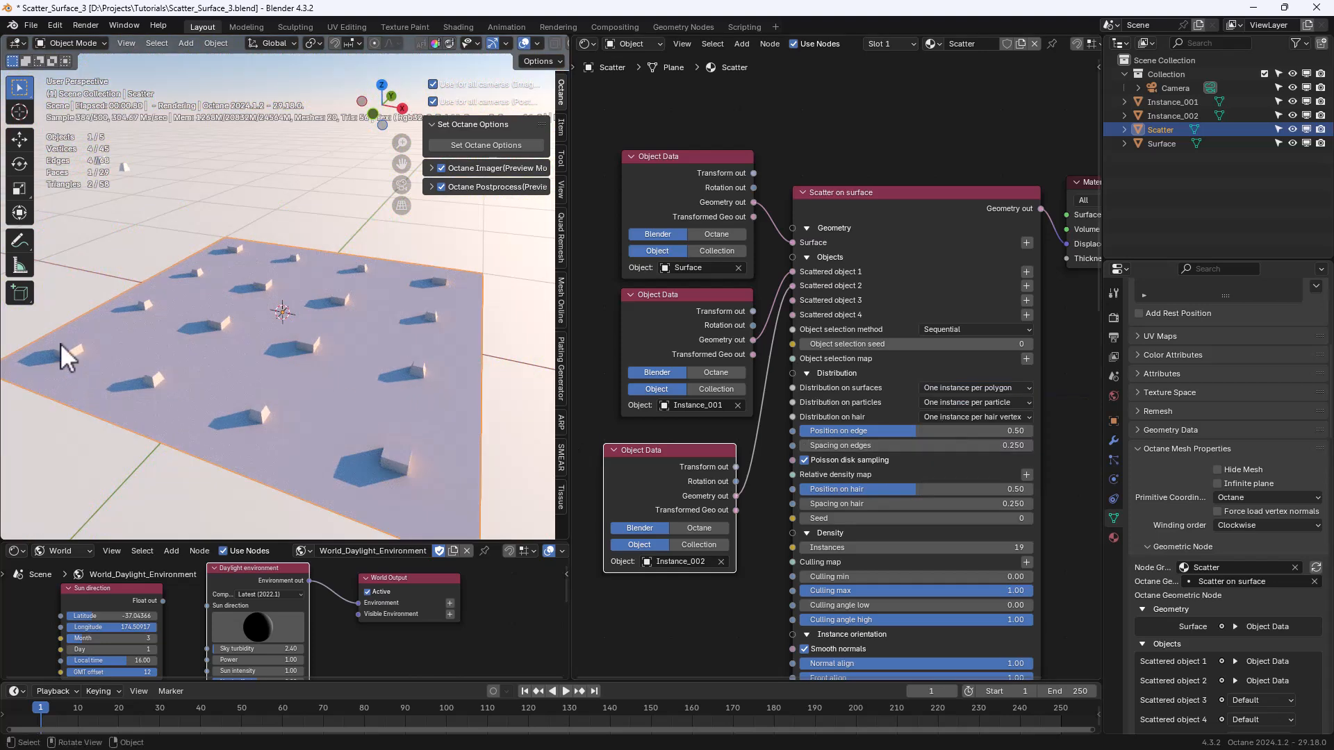
Switch the Object selection method through Random to Selection map, and save the file incrementally as Scatter_Surface_4.
{"action": "left_click", "coordinate": [949, 327]}
{"action": "left_click", "coordinate": [943, 357]}
{"action": "left_click", "coordinate": [934, 329]}
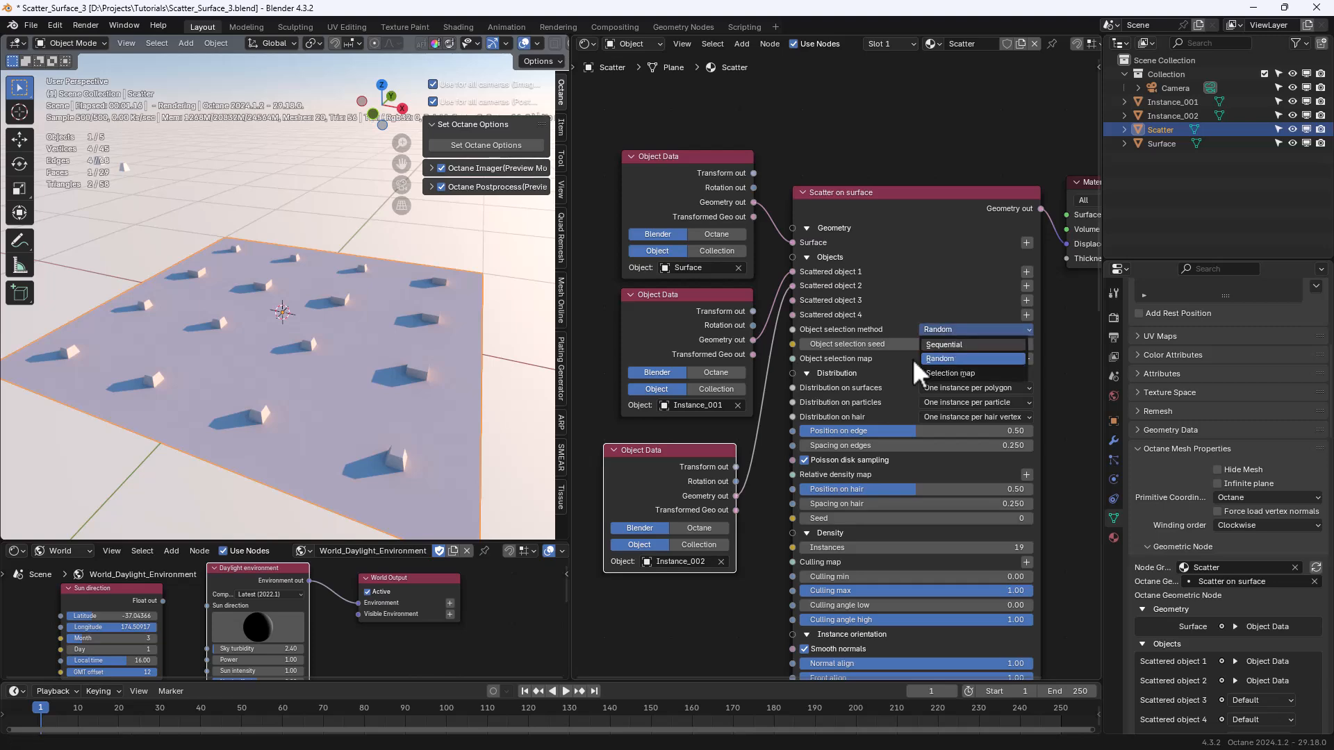
{"action": "left_click", "coordinate": [956, 372]}
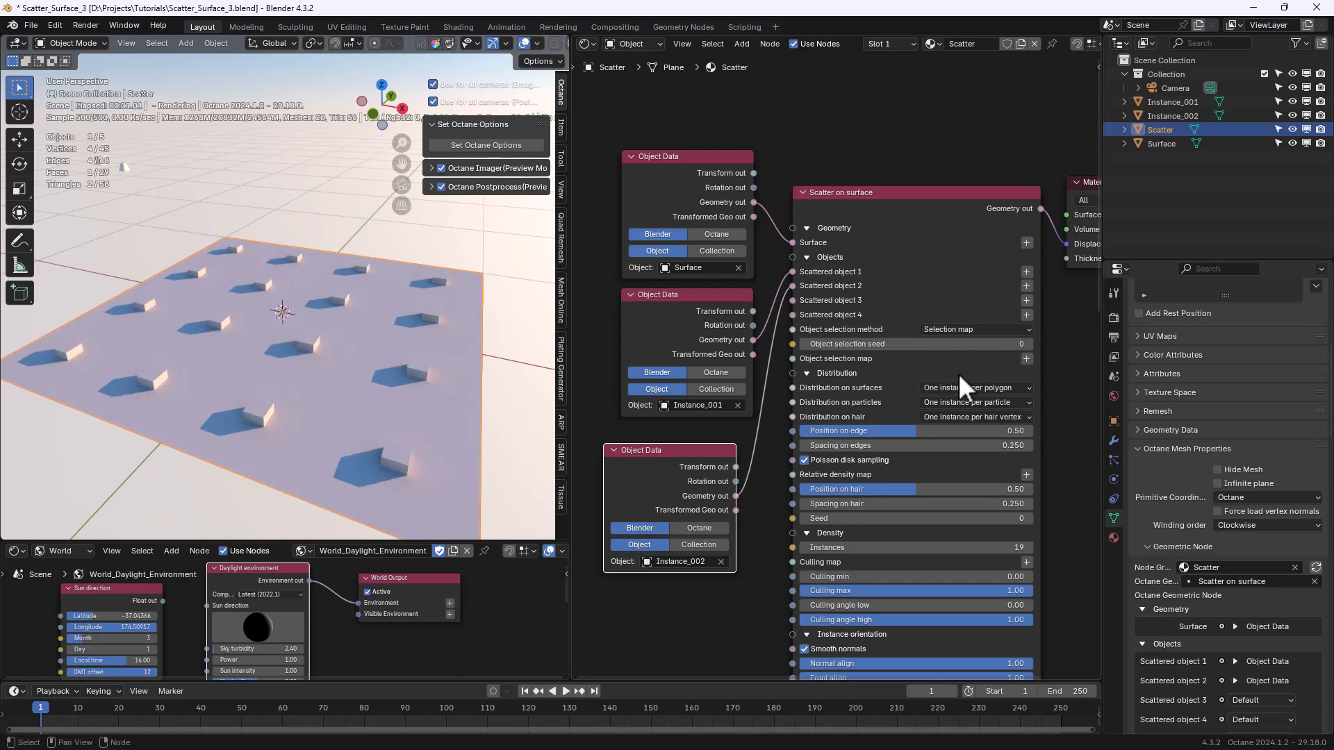
{"action": "key", "text": "ctrl+alt+s"}
Subdivide all faces of the Surface plane in Edit Mode into a grid of 1,024 faces.
{"action": "left_click", "coordinate": [293, 392]}
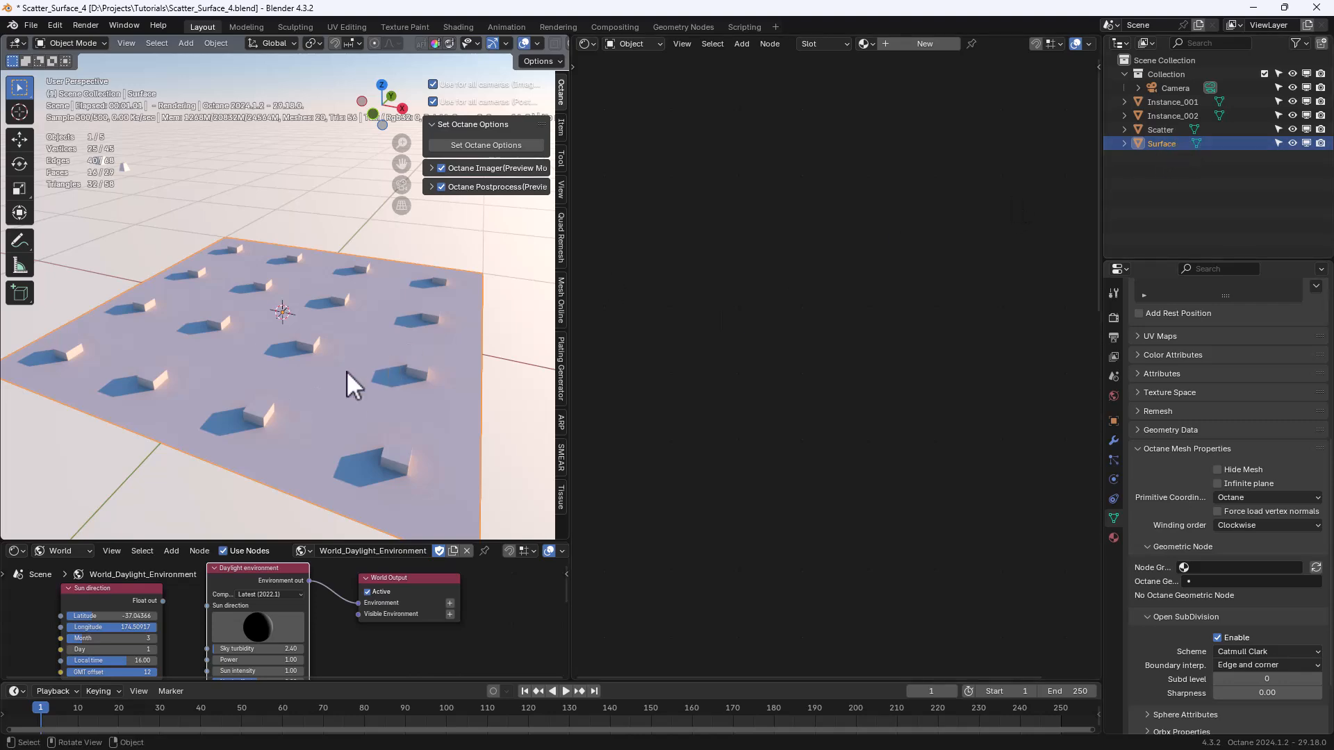
{"action": "key", "text": "Tab"}
{"action": "right_click", "coordinate": [264, 406]}
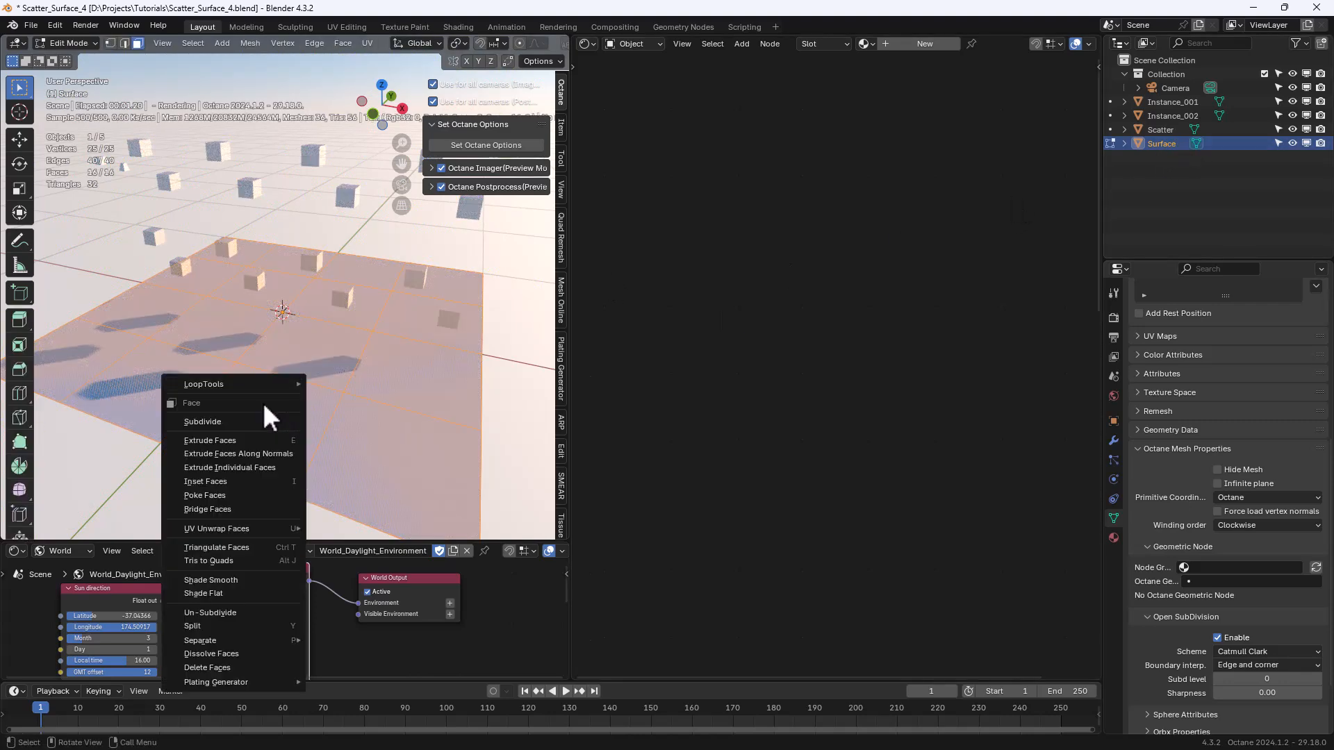
{"action": "left_click", "coordinate": [227, 420]}
{"action": "key", "text": "Tab"}
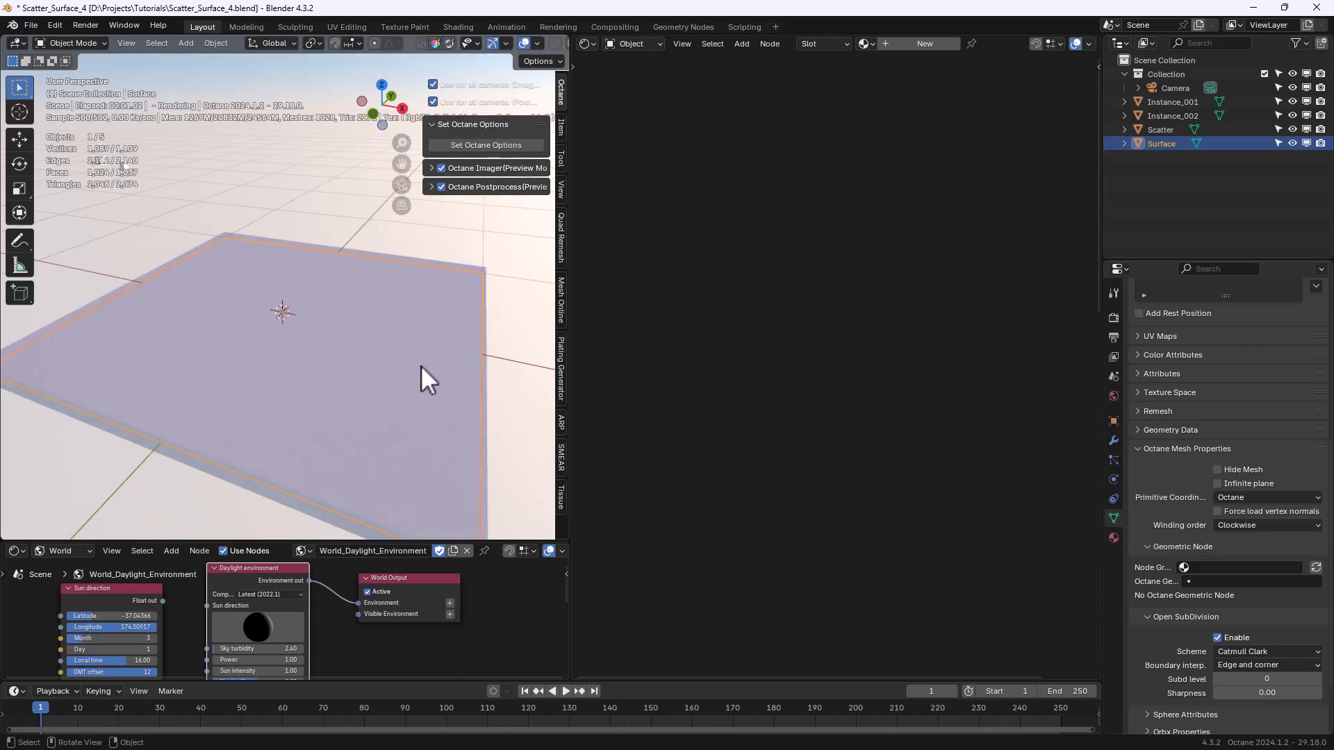
{"action": "middle_click_drag", "start_coordinate": [274, 256], "coordinate": [341, 308], "text": "shift"}
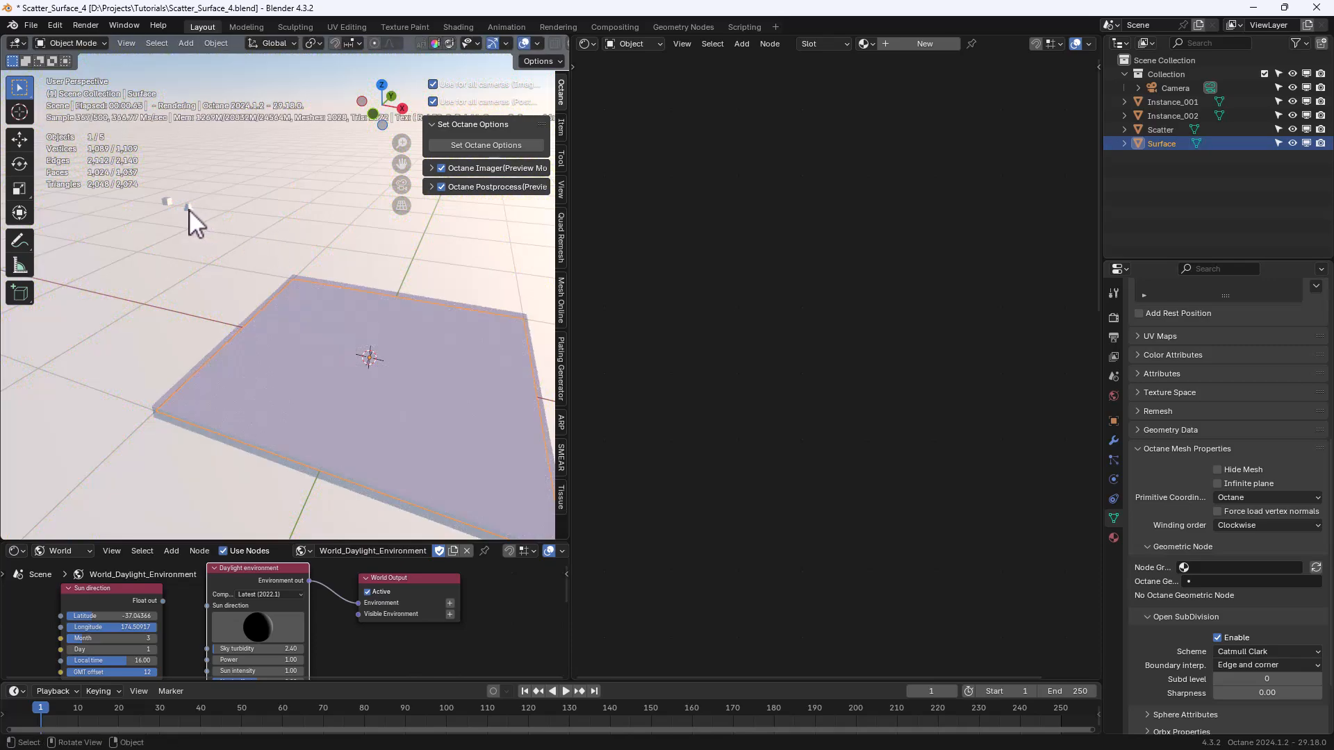
{"action": "middle_click_drag", "start_coordinate": [477, 423], "coordinate": [445, 389], "text": "shift"}
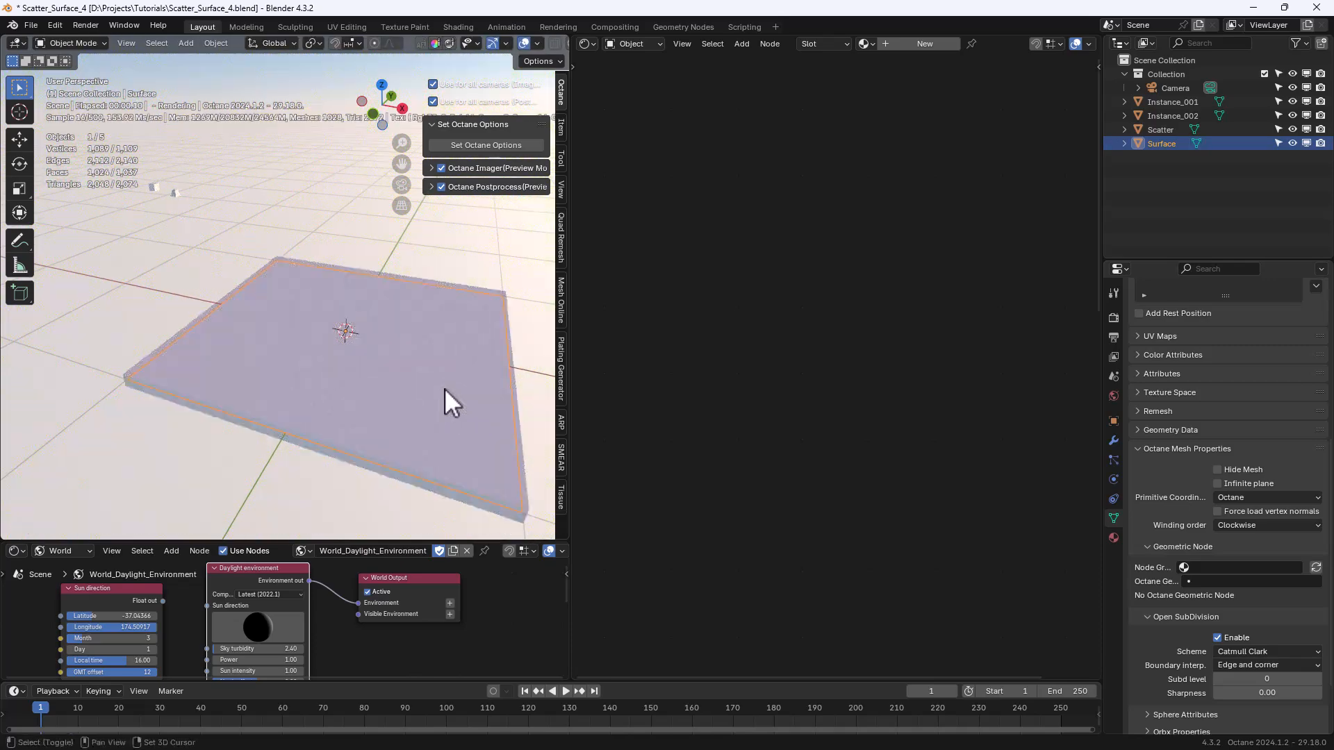
Scale the Instance_001 and Instance_002 meshes together in Edit Mode to about half size, each about its individual origin.
{"action": "left_click", "coordinate": [175, 193]}
{"action": "left_click", "coordinate": [153, 187], "text": "shift"}
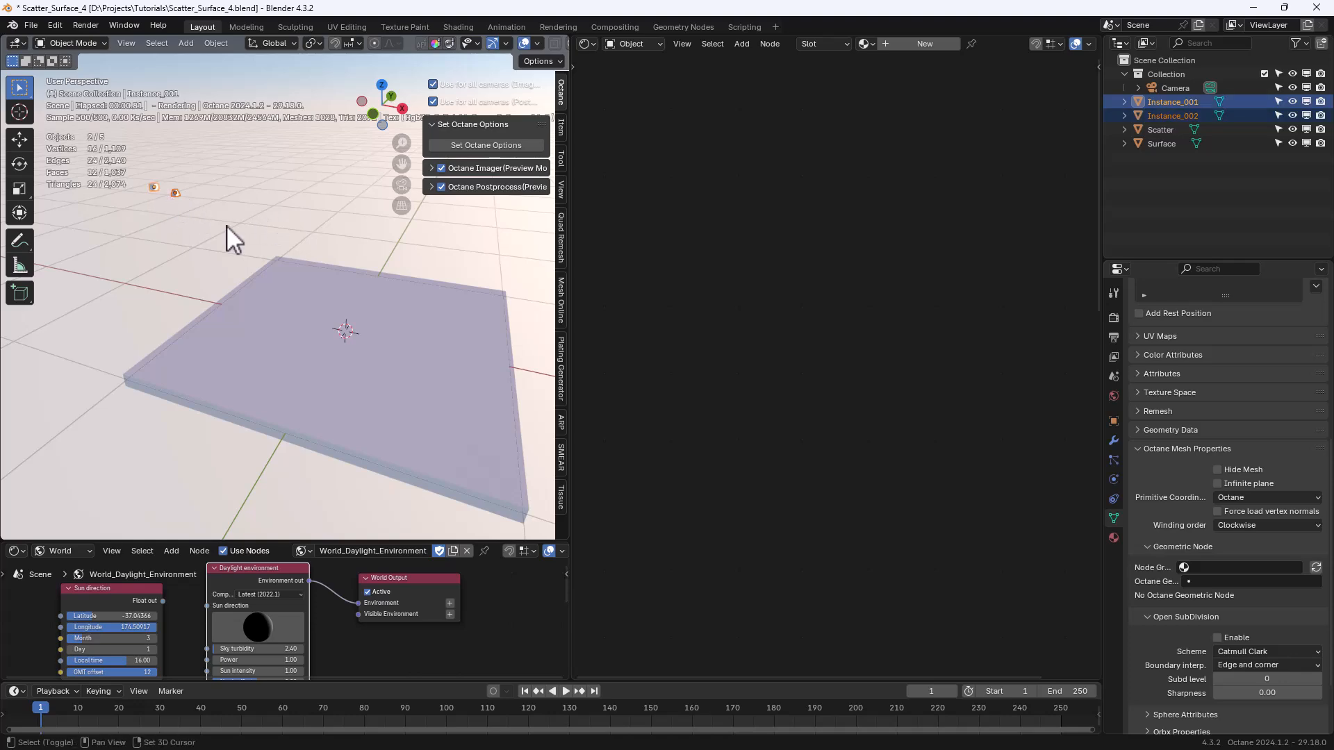
{"action": "key", "text": "Tab"}
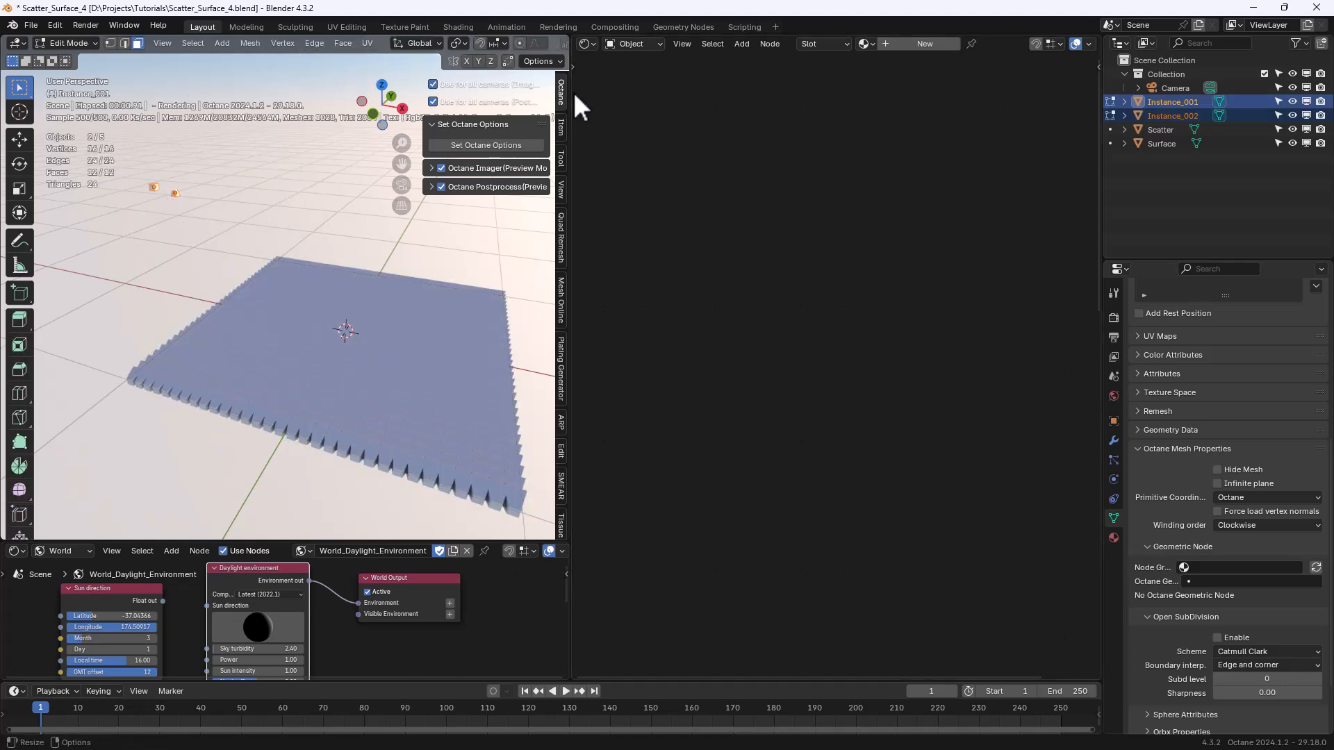
{"action": "left_click_drag", "start_coordinate": [573, 92], "coordinate": [678, 97]}
{"action": "left_click", "coordinate": [505, 44]}
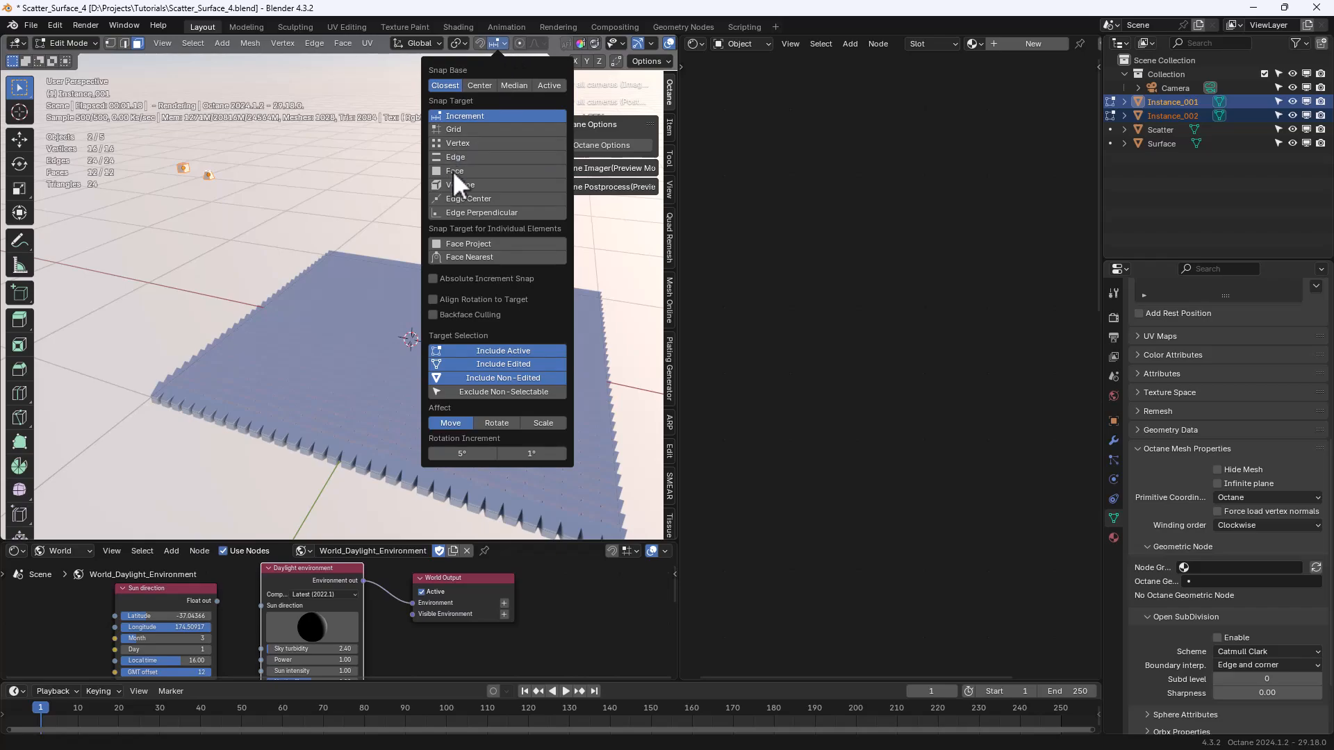
{"action": "left_click", "coordinate": [460, 42]}
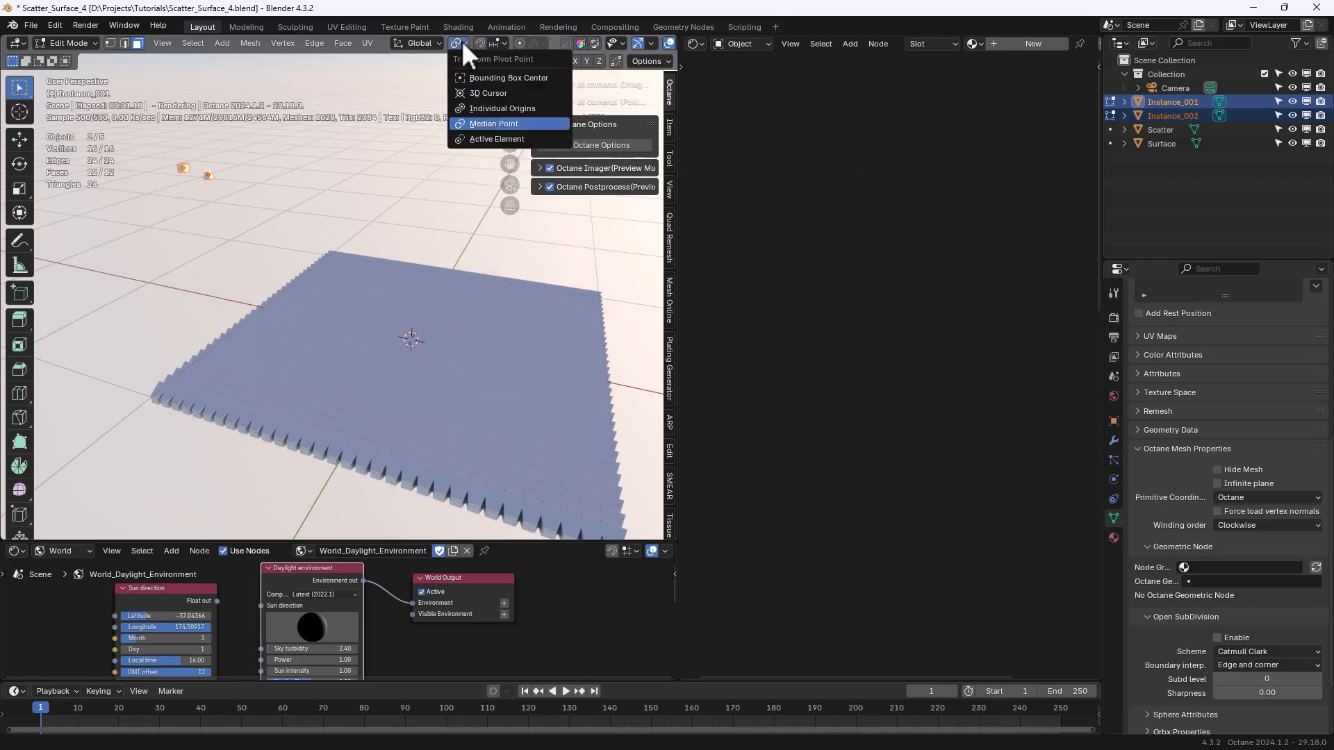
{"action": "left_click", "coordinate": [501, 123]}
{"action": "key", "text": "s"}
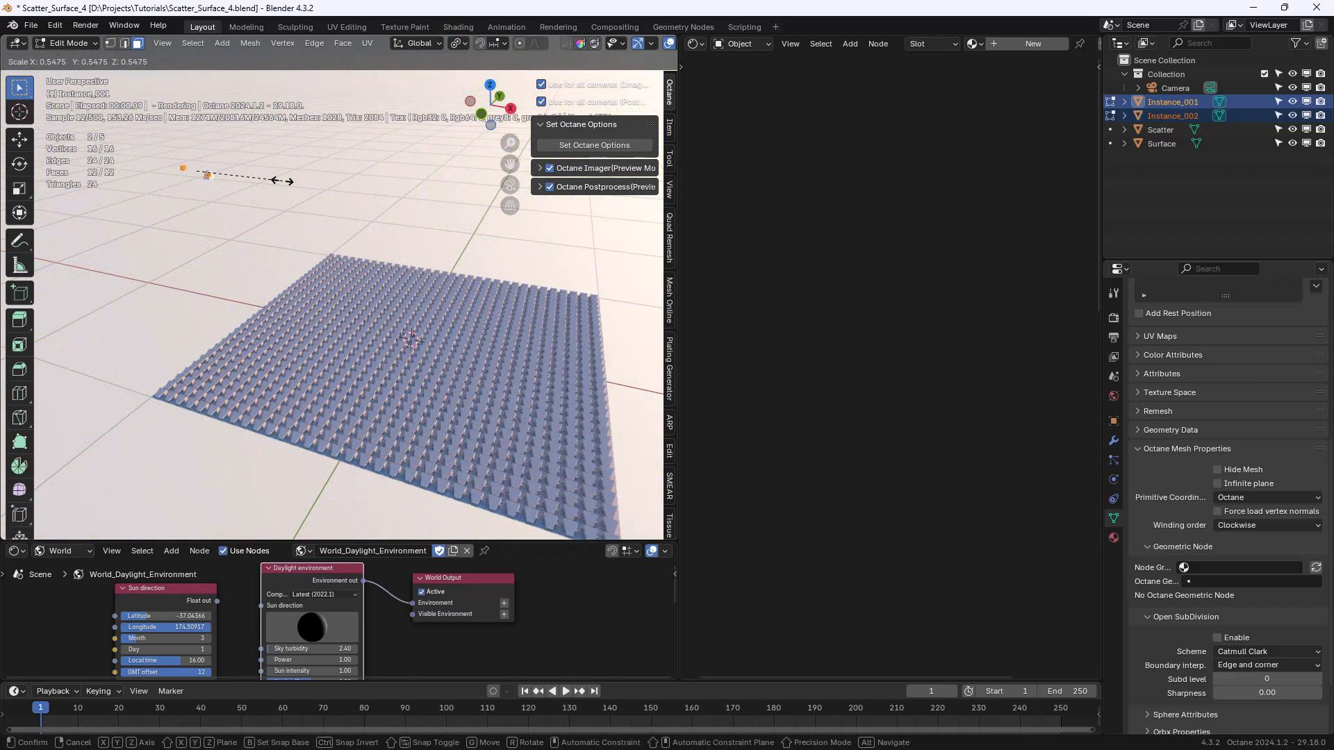
{"action": "left_click", "coordinate": [271, 179]}
{"action": "key", "text": "Tab"}
{"action": "scroll", "coordinate": [430, 382], "scroll_direction": "up", "scroll_amount": 6}
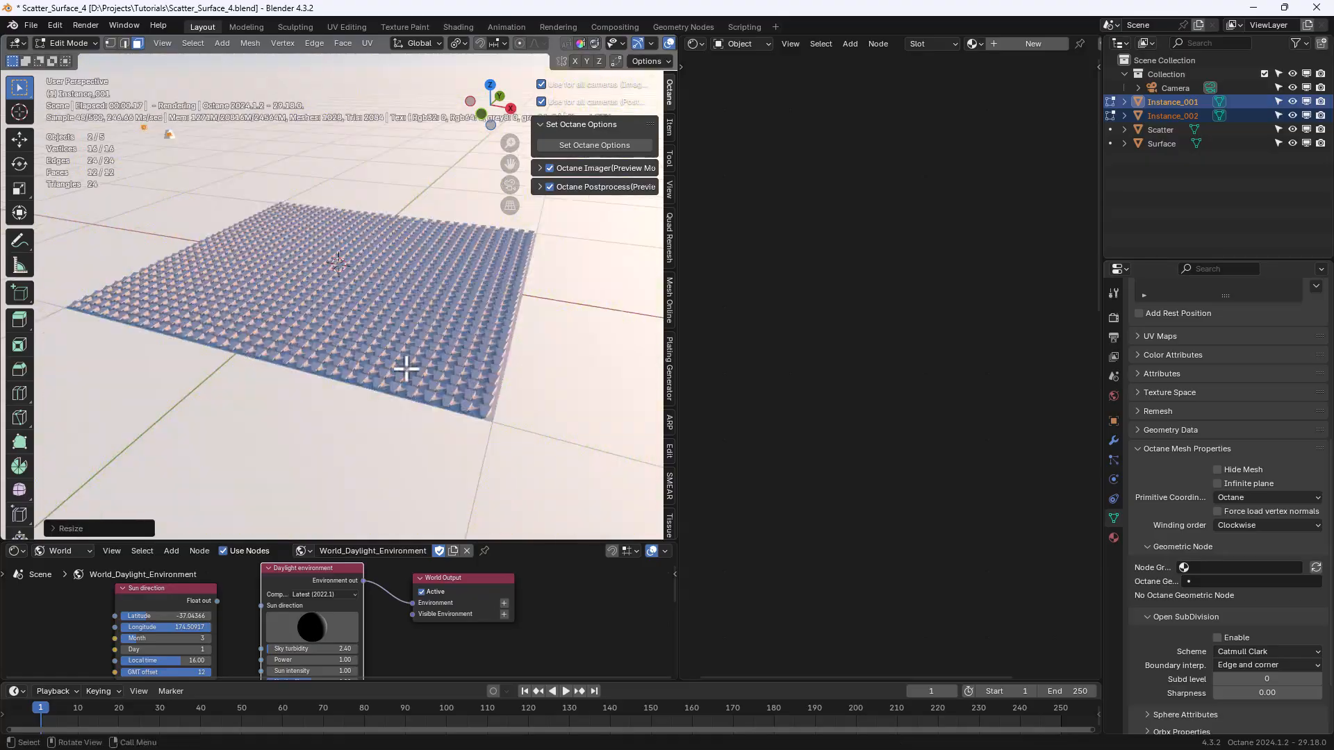
{"action": "middle_click_drag", "start_coordinate": [394, 367], "coordinate": [401, 320]}
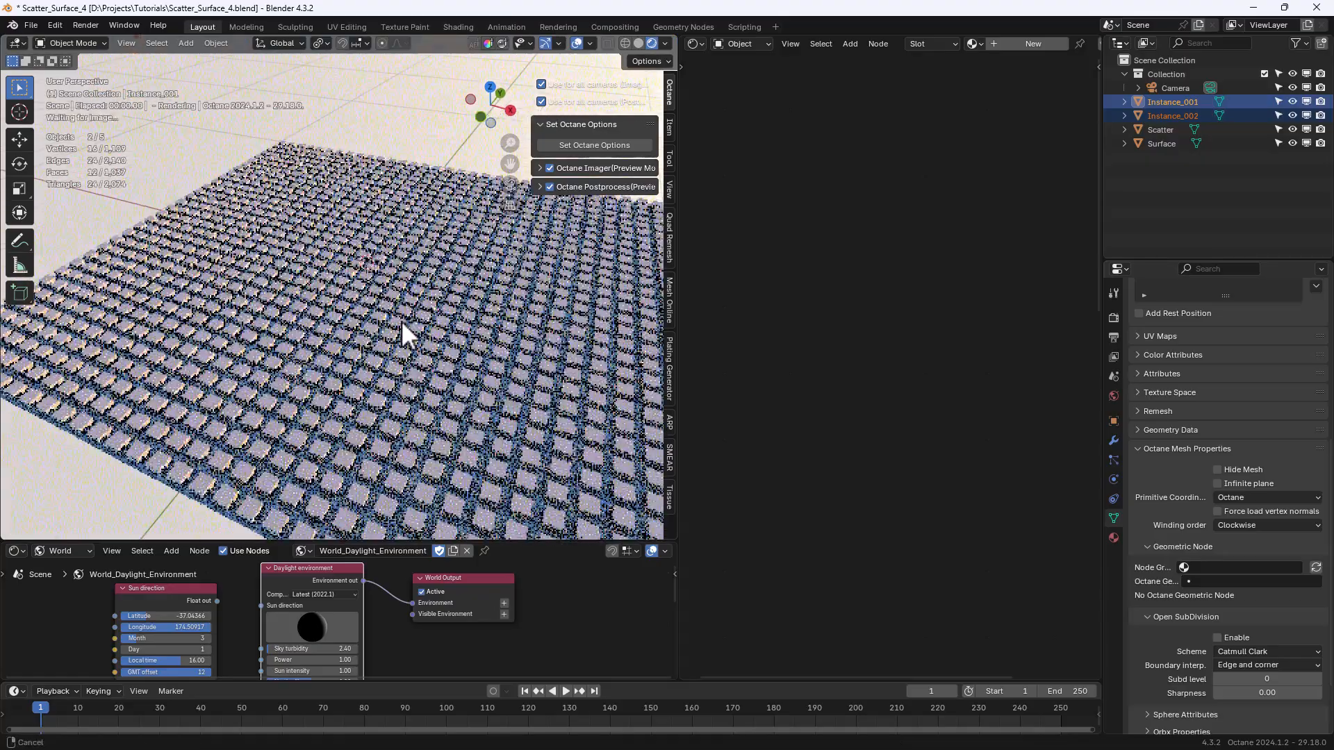
Select the Scatter object, try the Sequential and Random object selection methods, and return to Selection map.
{"action": "left_click", "coordinate": [1155, 141]}
{"action": "left_click", "coordinate": [1152, 129]}
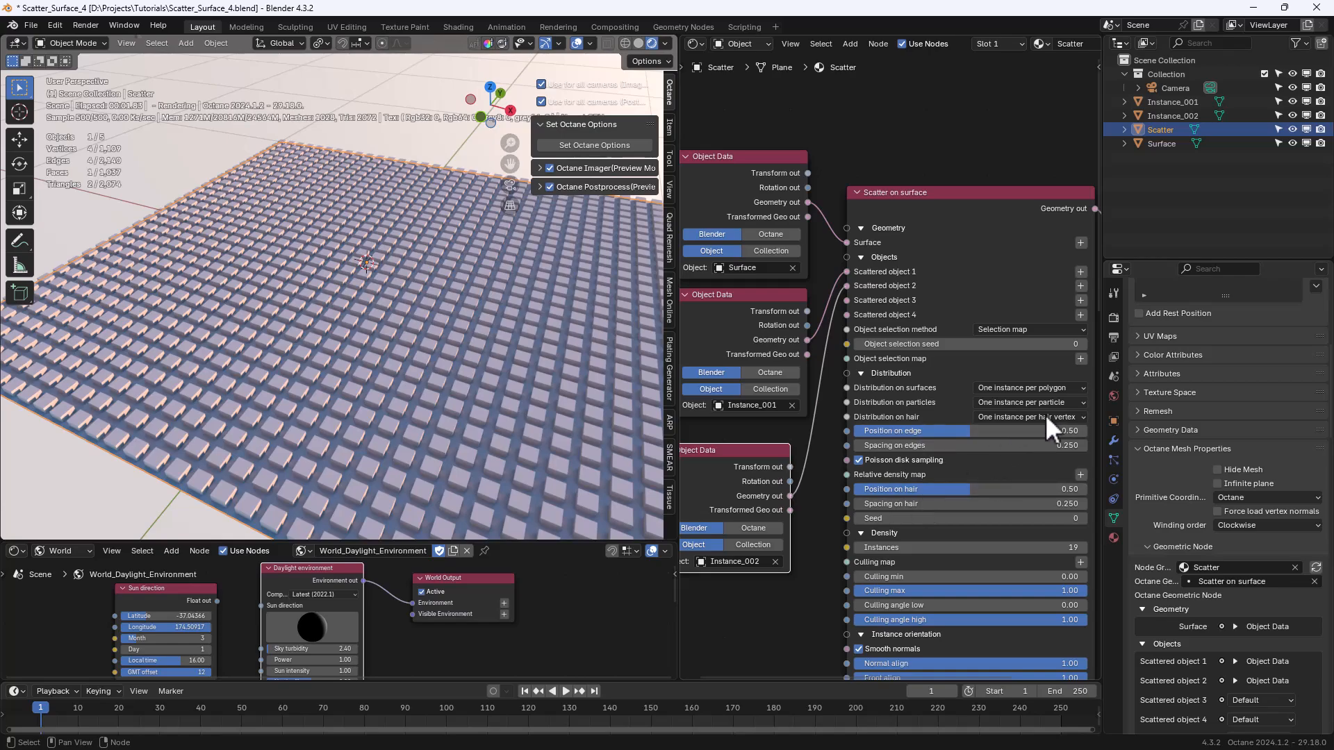
{"action": "left_click", "coordinate": [1000, 330]}
{"action": "left_click", "coordinate": [1004, 344]}
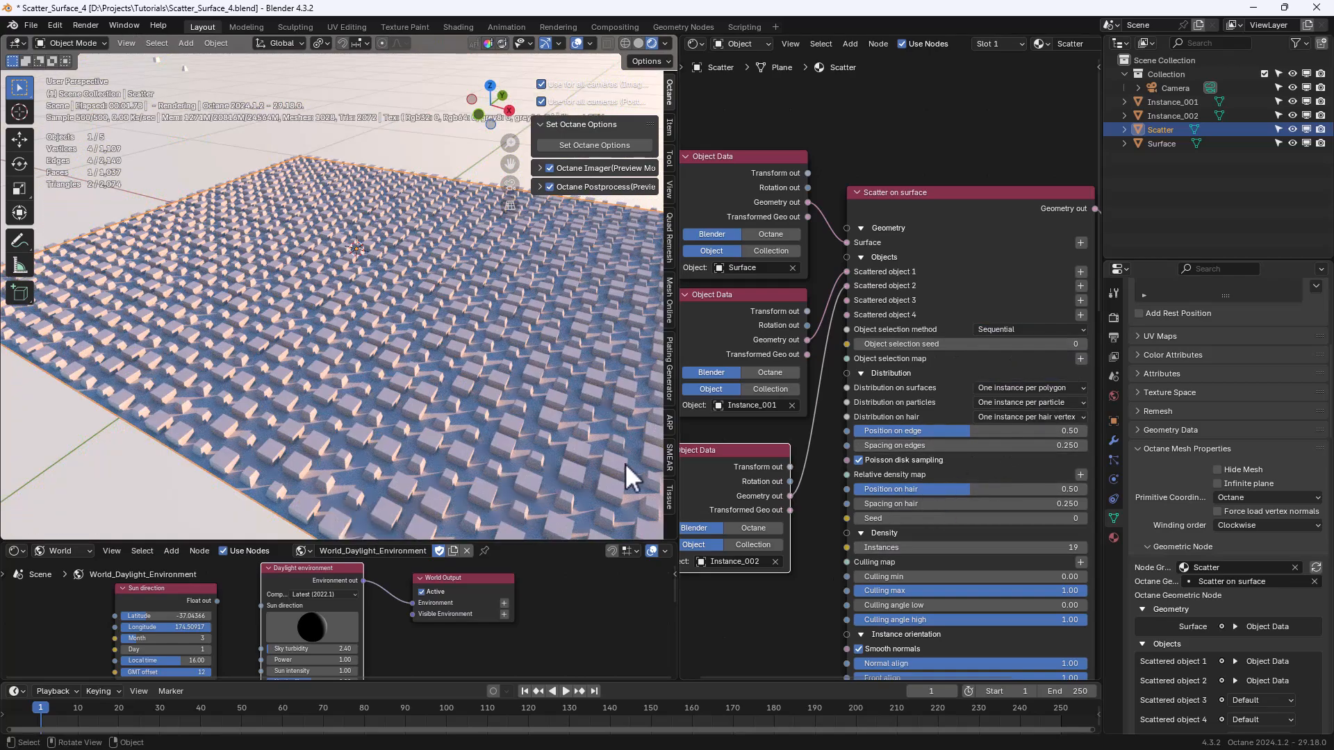
{"action": "left_click", "coordinate": [1009, 331]}
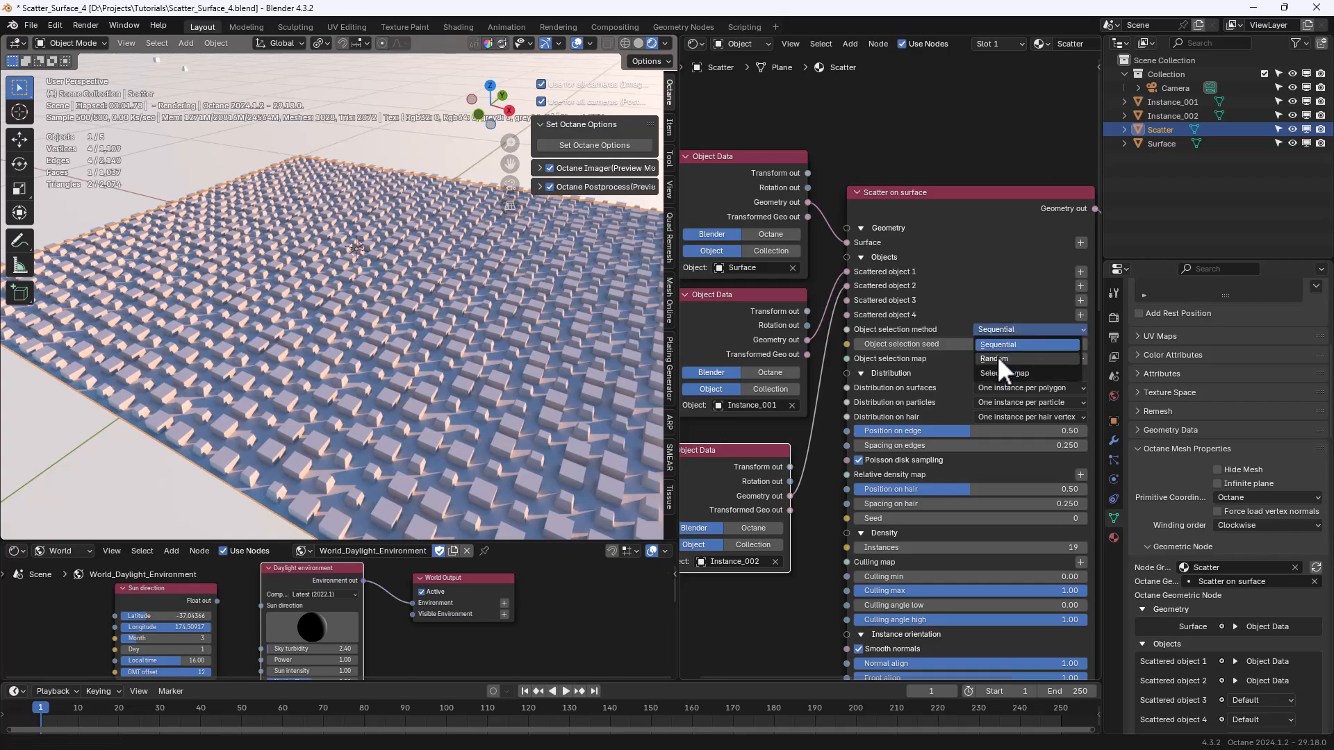
{"action": "left_click", "coordinate": [997, 357]}
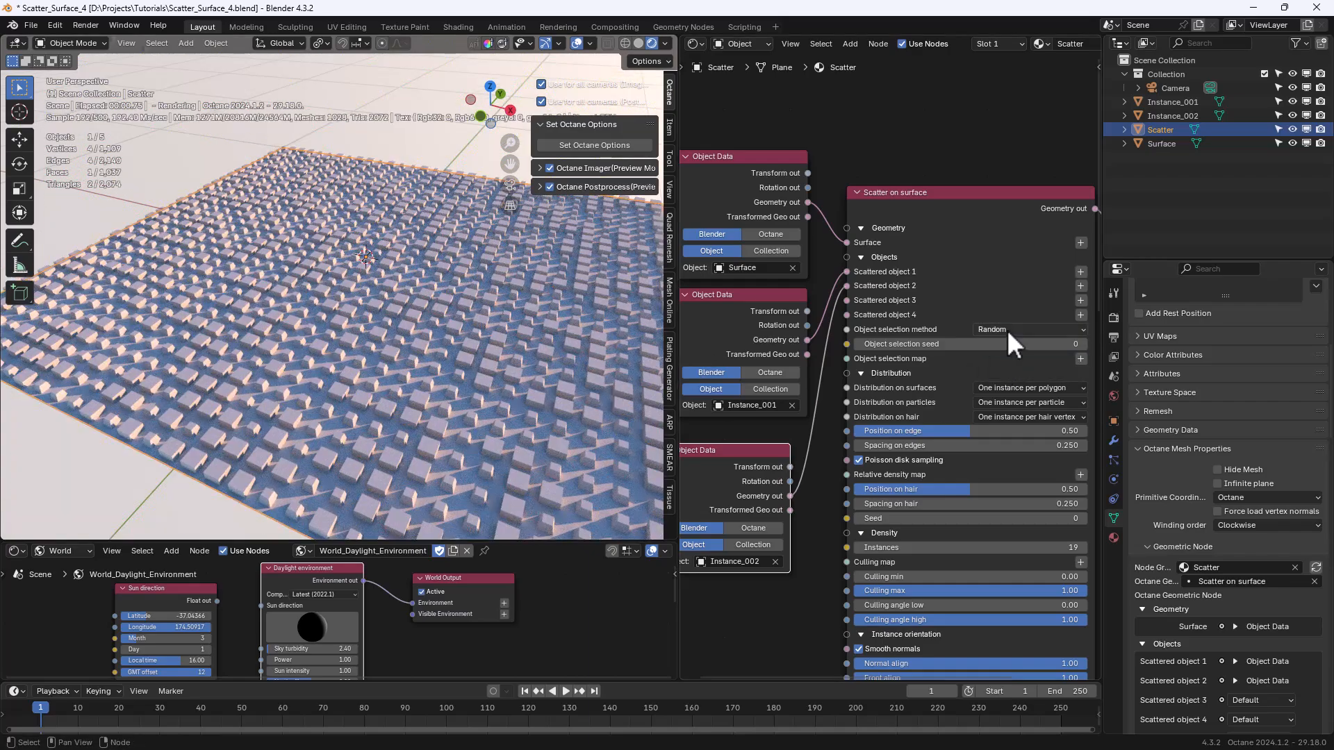
{"action": "left_click", "coordinate": [1006, 329]}
{"action": "left_click", "coordinate": [1012, 374]}
{"action": "middle_click_drag", "start_coordinate": [506, 421], "coordinate": [506, 381], "text": "shift"}
{"action": "scroll", "coordinate": [506, 380], "scroll_direction": "down", "scroll_amount": 2}
{"action": "middle_click_drag", "start_coordinate": [343, 303], "coordinate": [351, 321]}
Add a Noise texture node below the Instance_002 Object Data node.
{"action": "middle_click_drag", "start_coordinate": [827, 576], "coordinate": [909, 381]}
{"action": "key", "text": "shift+a"}
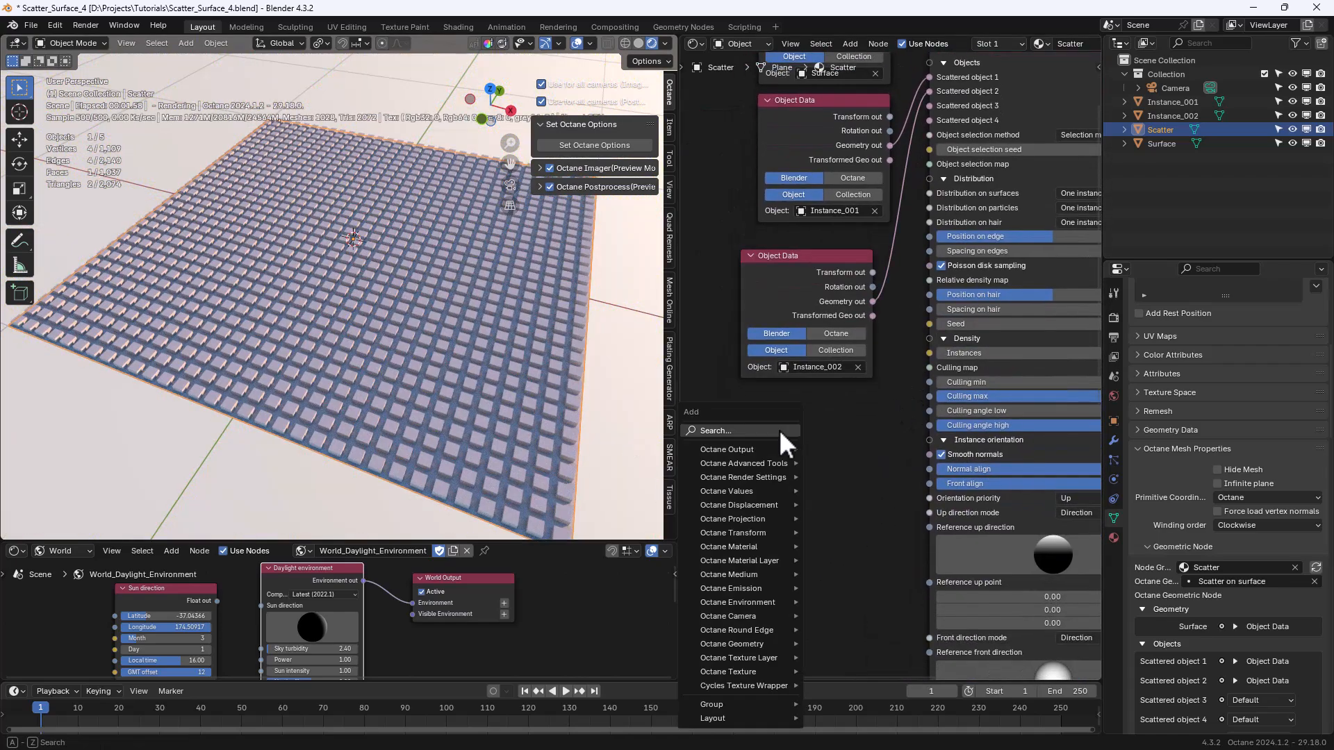
{"action": "type", "text": "noise"}
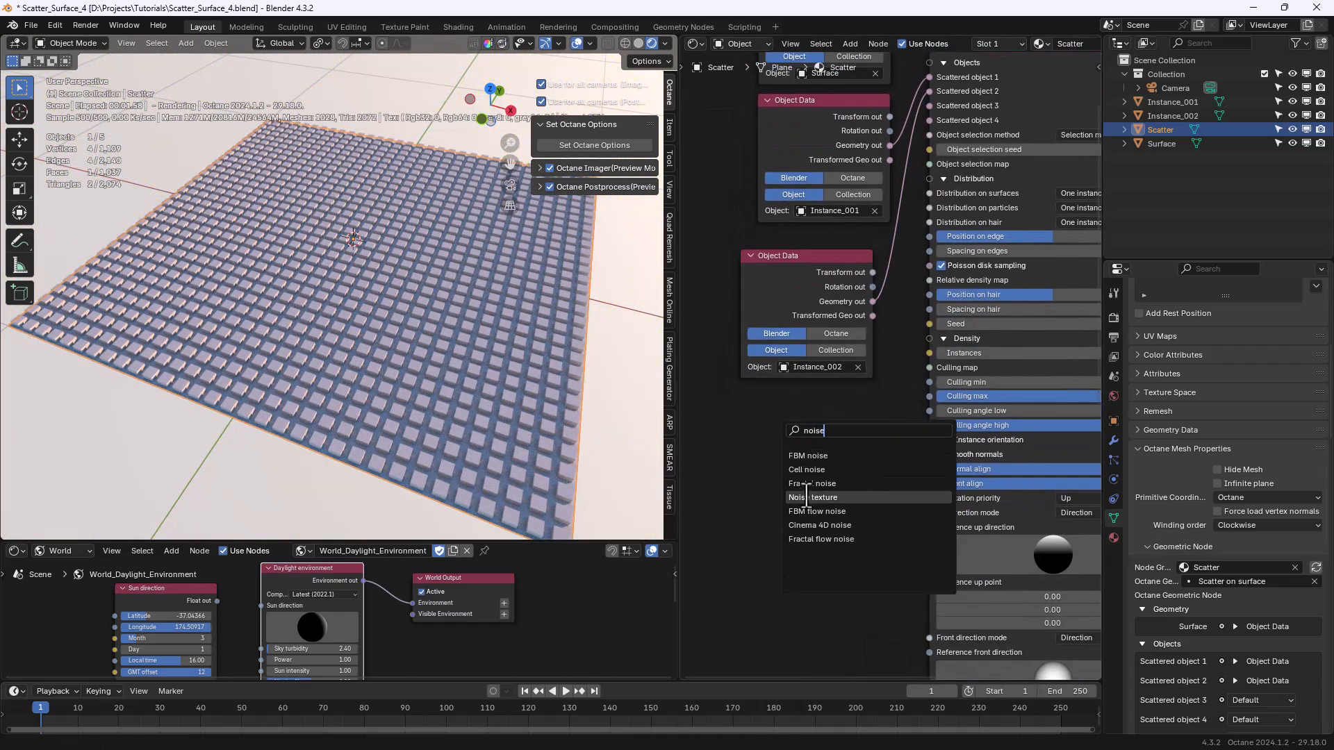
{"action": "left_click", "coordinate": [805, 496]}
{"action": "left_click", "coordinate": [752, 479]}
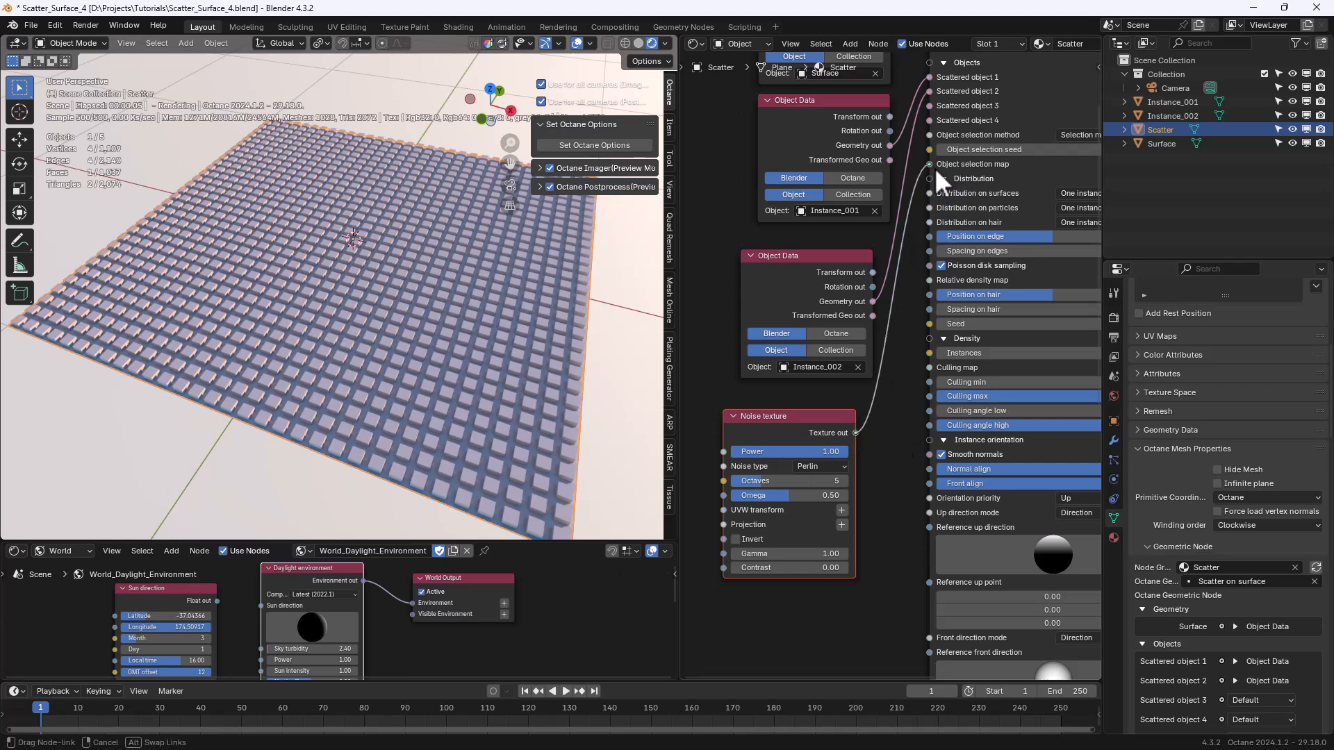
Connect the Noise texture to the Object selection map and feed its Projection input from a new Mesh UV projection node.
{"action": "left_click_drag", "start_coordinate": [935, 168], "coordinate": [931, 165]}
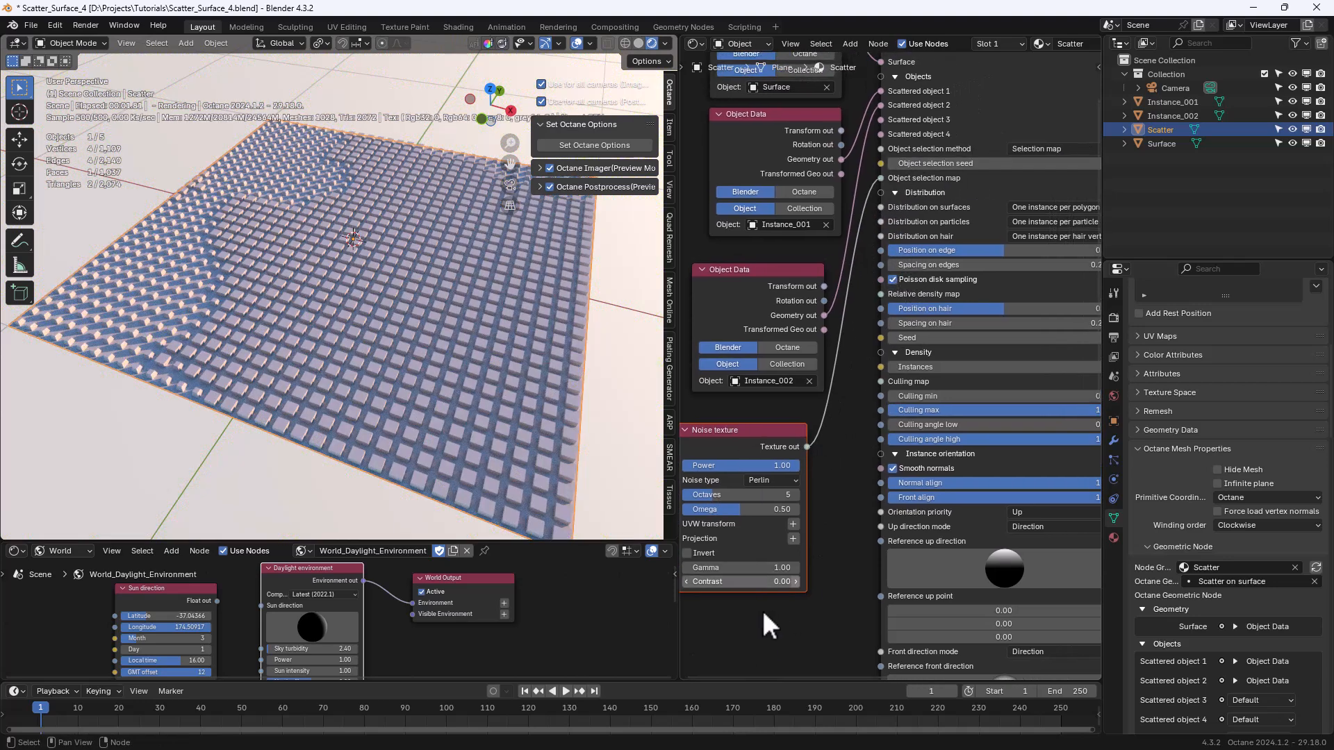
{"action": "middle_click_drag", "start_coordinate": [758, 540], "coordinate": [861, 464]}
{"action": "key", "text": "shift+a"}
{"action": "type", "text": "uv"}
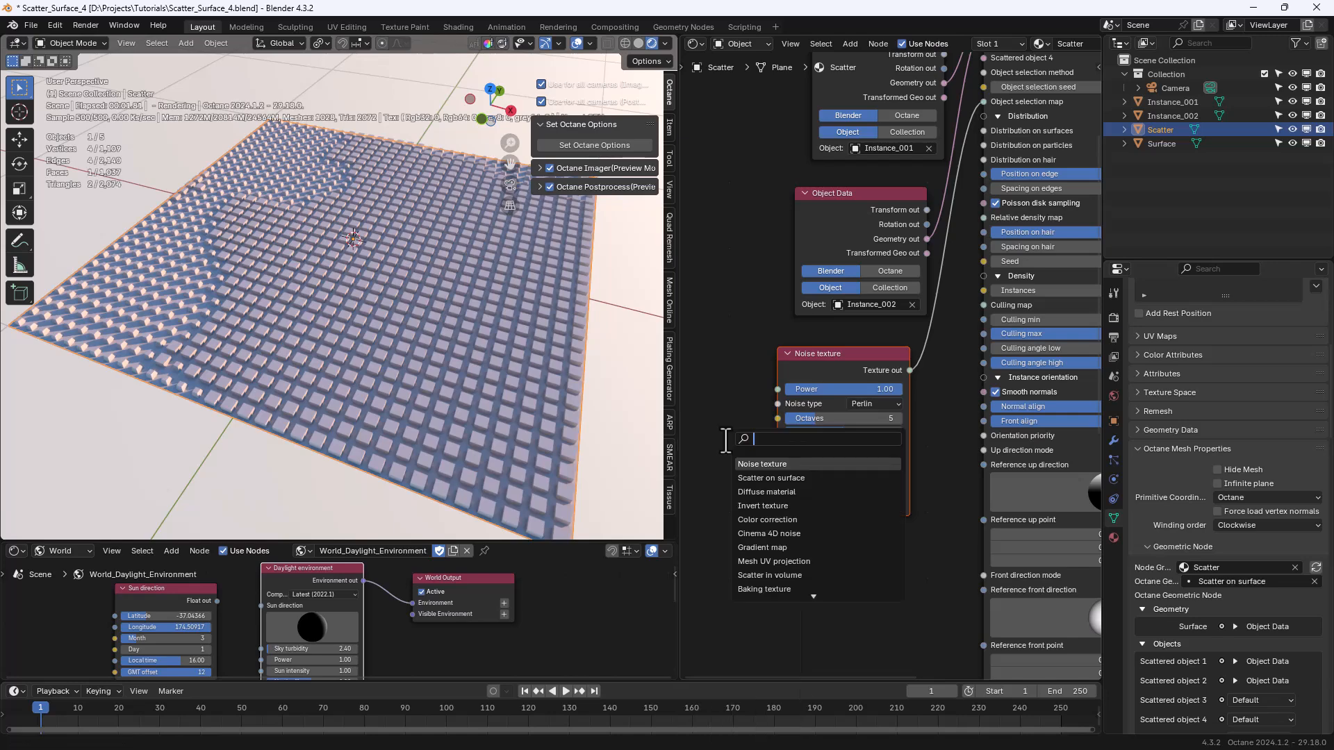
{"action": "left_click", "coordinate": [781, 490]}
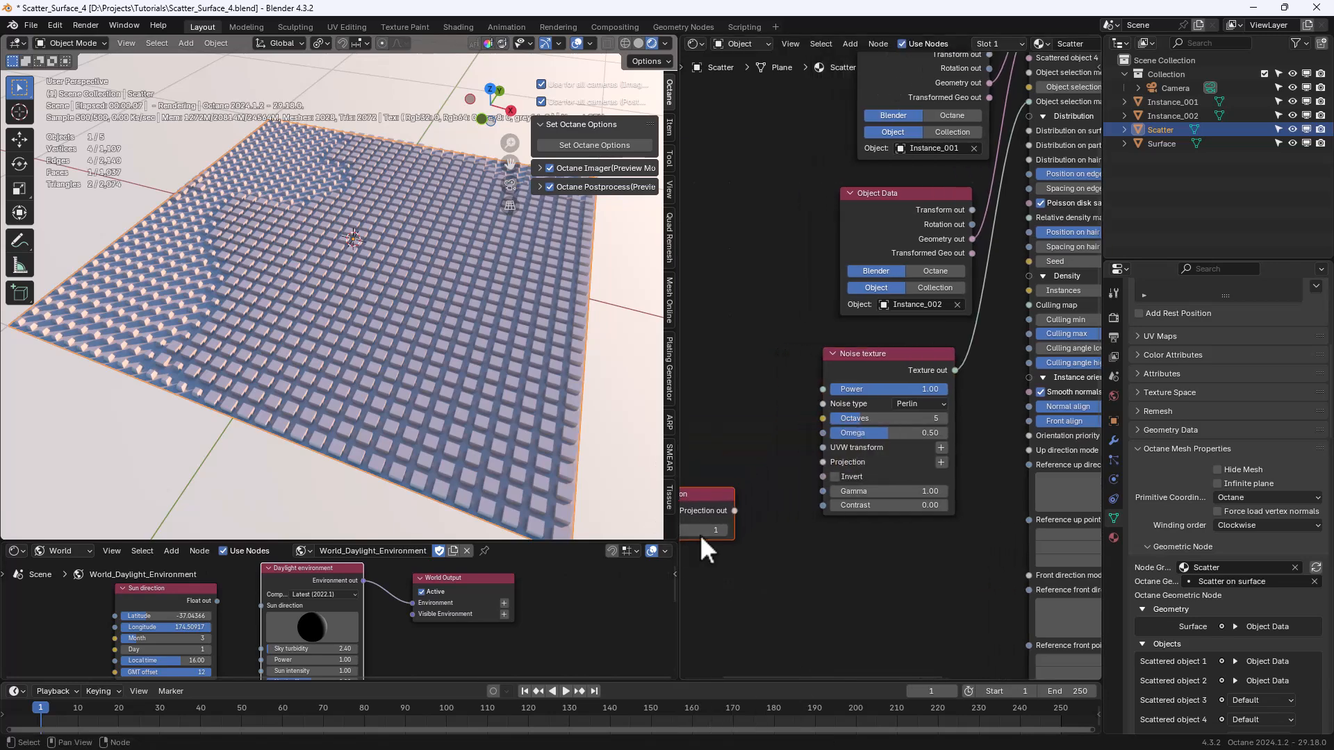
{"action": "left_click_drag", "start_coordinate": [798, 504], "coordinate": [822, 462]}
{"action": "left_click_drag", "start_coordinate": [699, 493], "coordinate": [738, 507]}
Add a 3D transformation node to the Noise texture's UVW transform and set its Scale to 4 on all axes.
{"action": "left_click", "coordinate": [940, 447]}
{"action": "left_click_drag", "start_coordinate": [778, 433], "coordinate": [779, 257]}
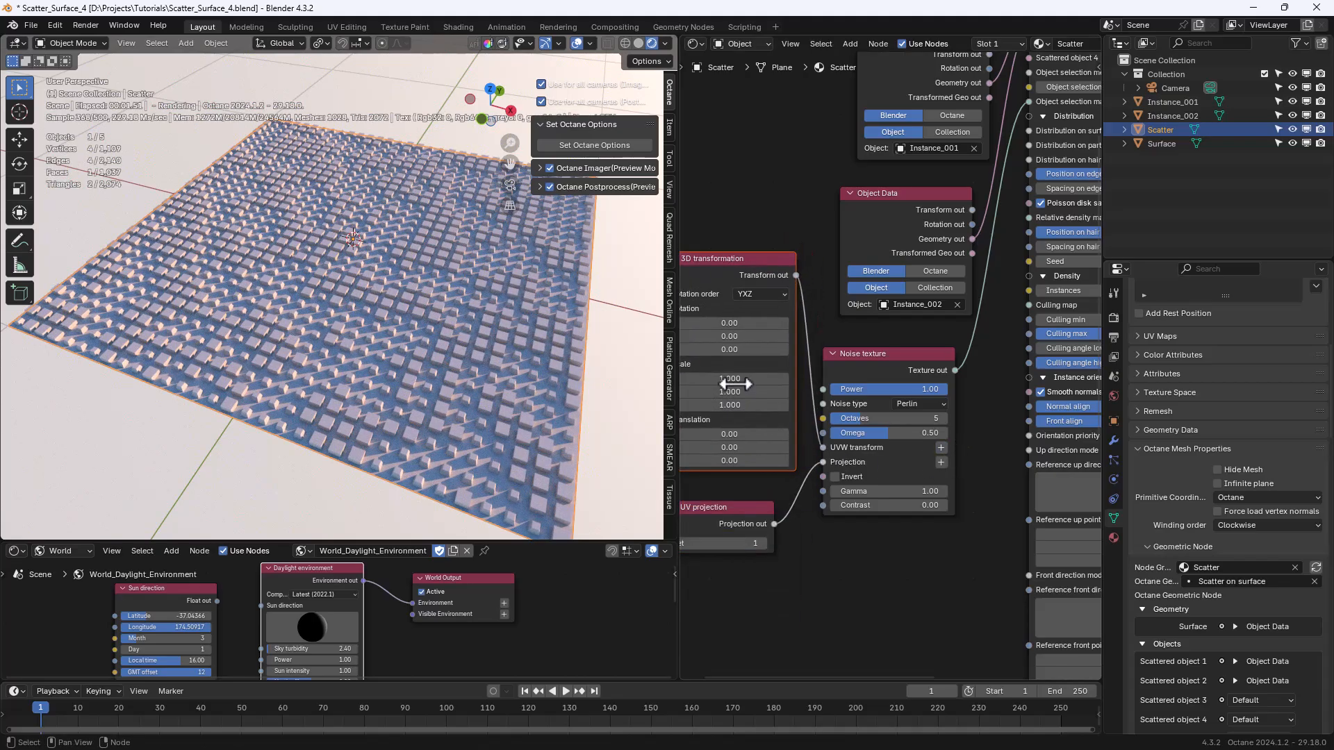
{"action": "left_click_drag", "start_coordinate": [735, 382], "coordinate": [735, 404]}
{"action": "type", "text": "4"}
{"action": "key", "text": "Return"}
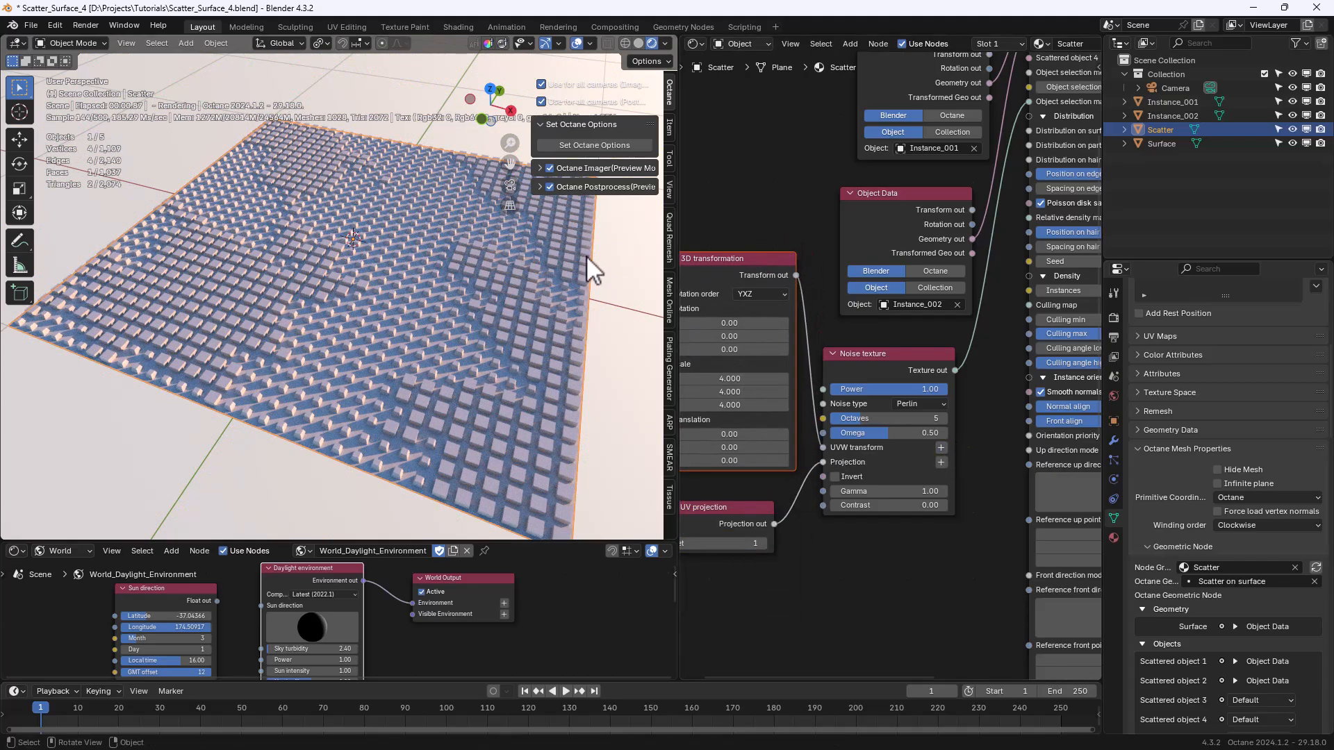
{"action": "middle_click_drag", "start_coordinate": [586, 255], "coordinate": [300, 399]}
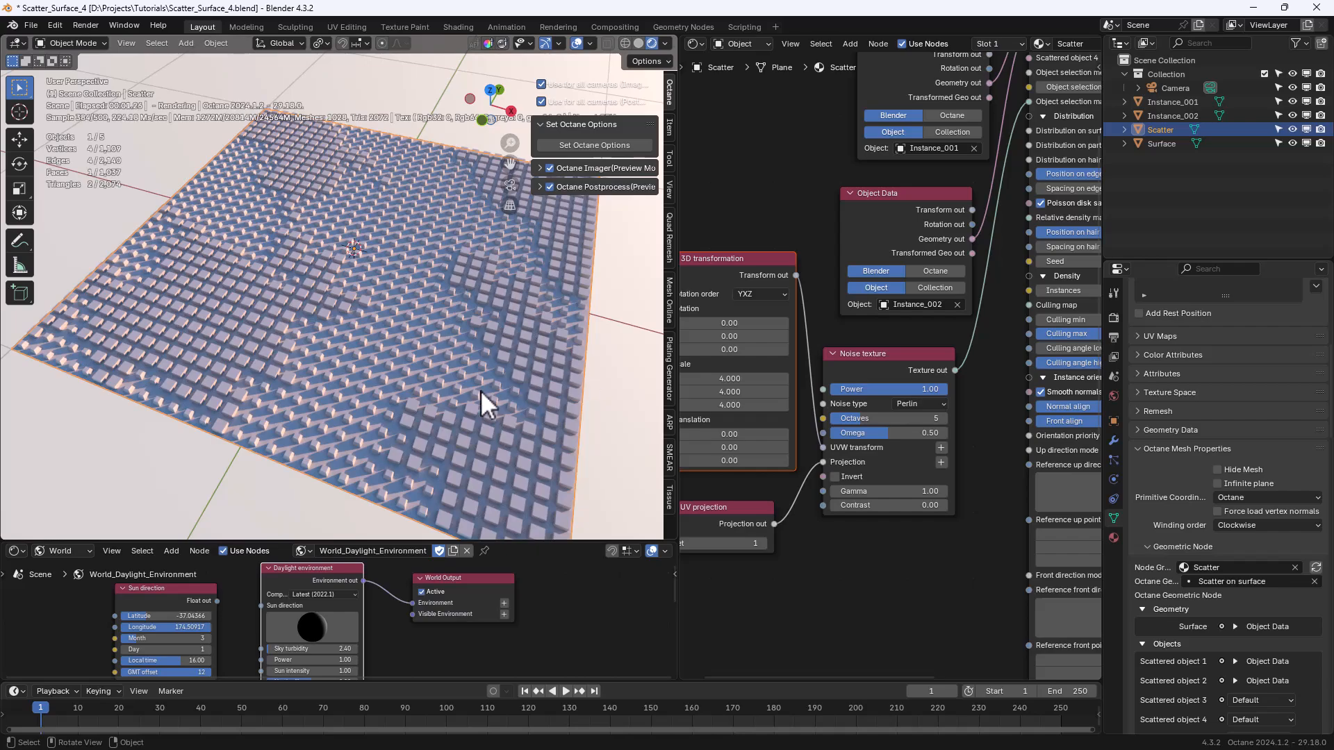
{"action": "middle_click_drag", "start_coordinate": [481, 391], "coordinate": [452, 401]}
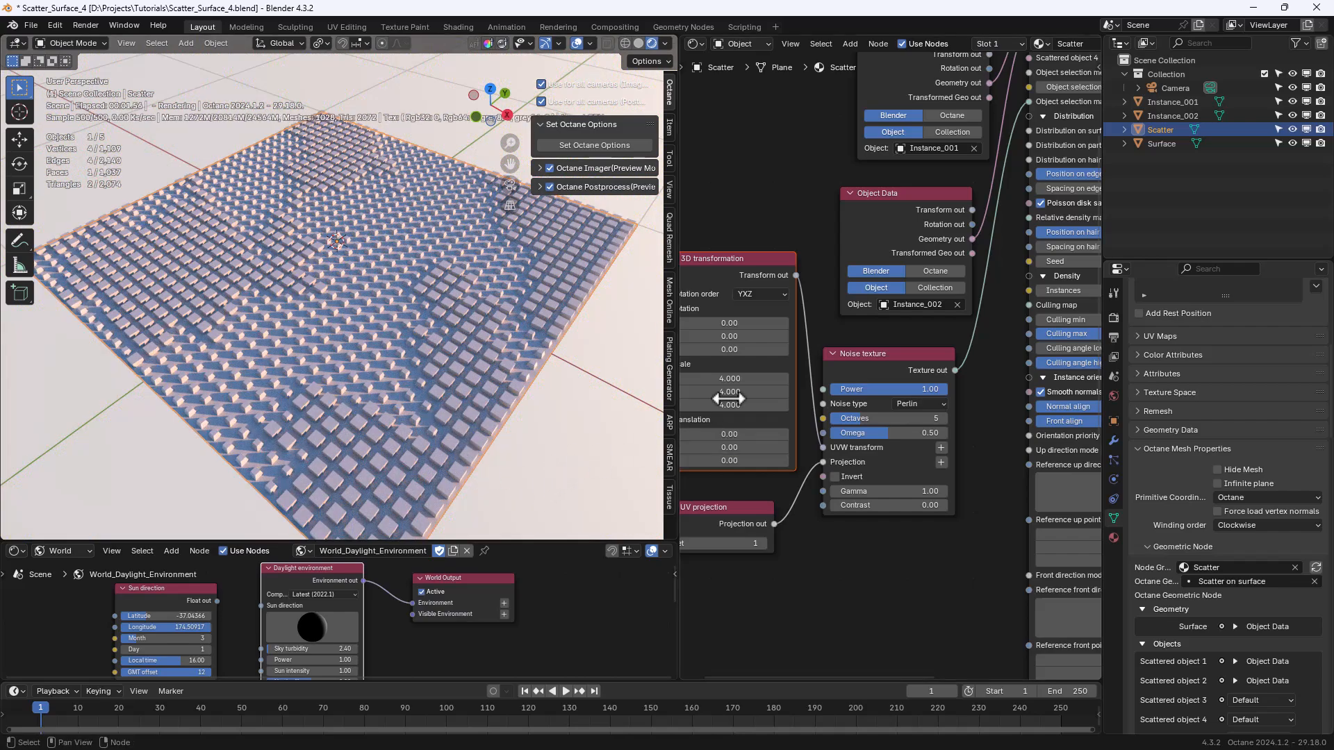
Group the 3D transformation, Mesh UV projection and Noise texture nodes, and return to the Scatter node tree.
{"action": "scroll", "coordinate": [893, 365], "scroll_direction": "down", "scroll_amount": 2}
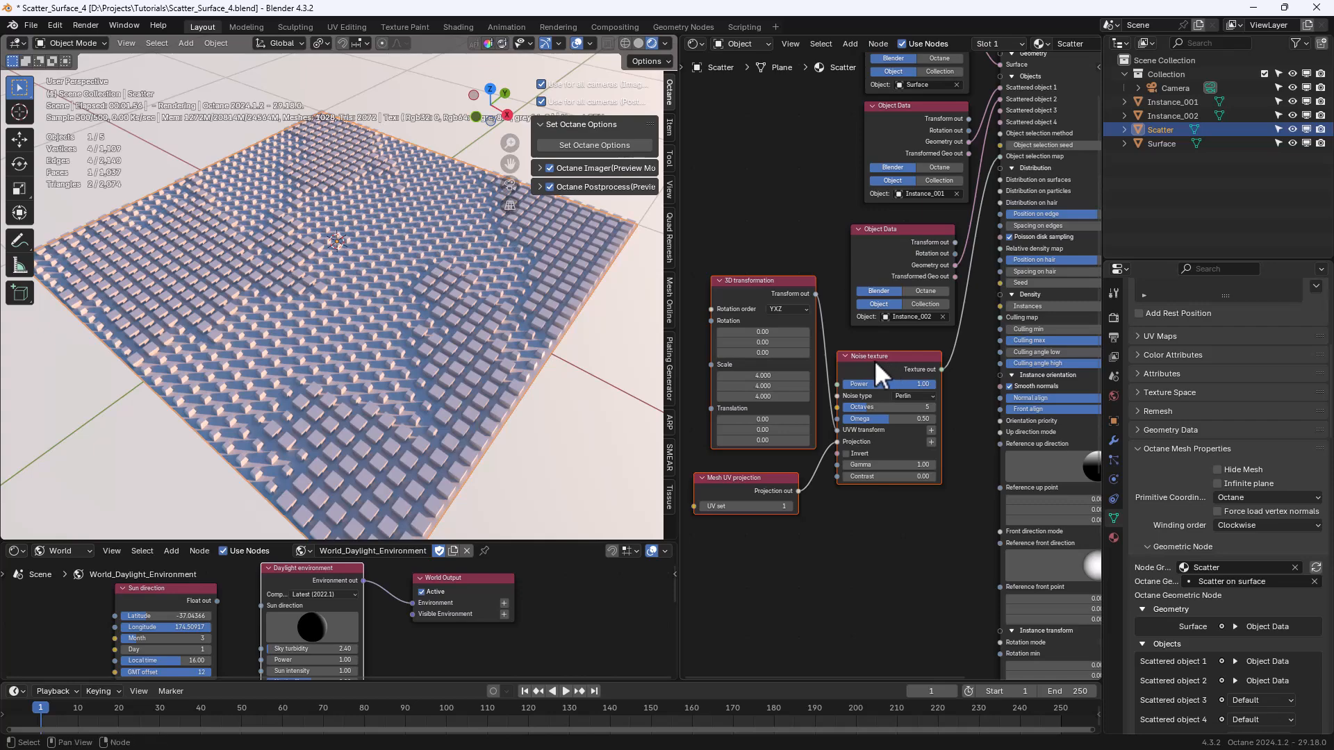
{"action": "key", "text": "ctrl+g"}
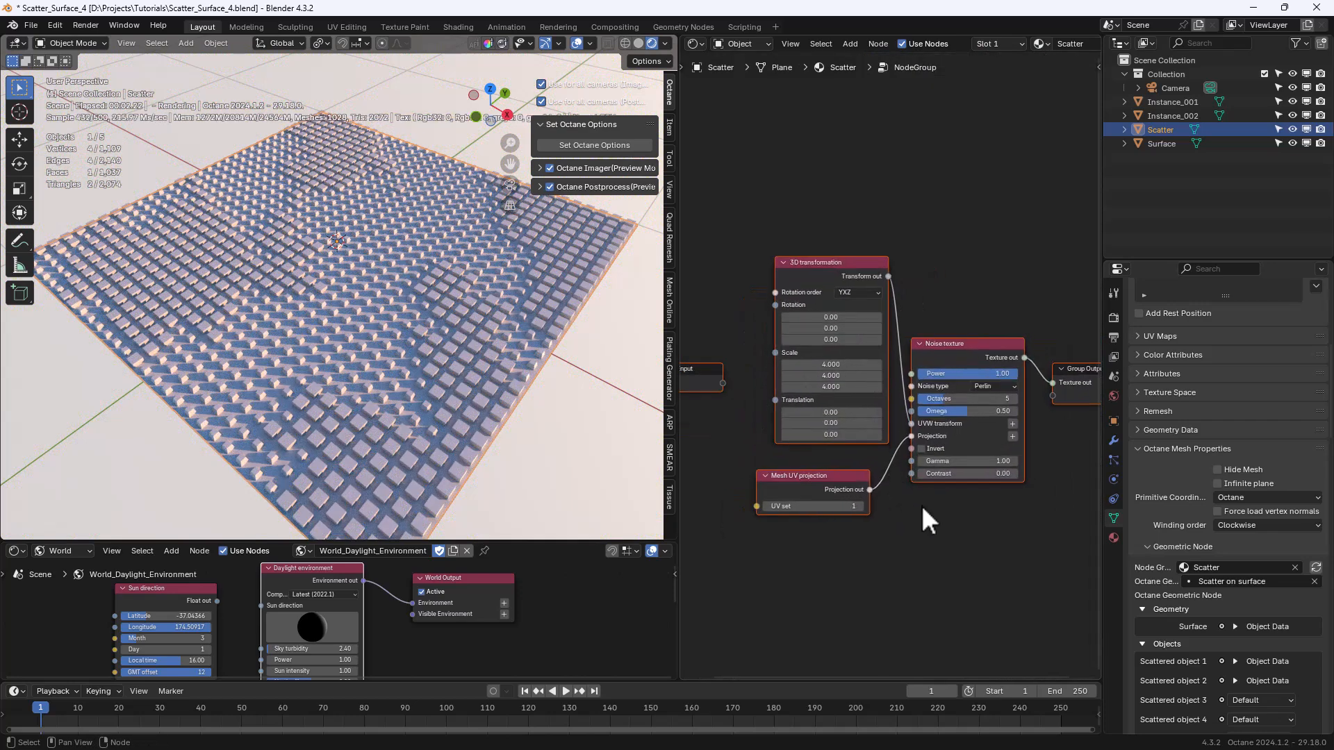
{"action": "key", "text": "Tab"}
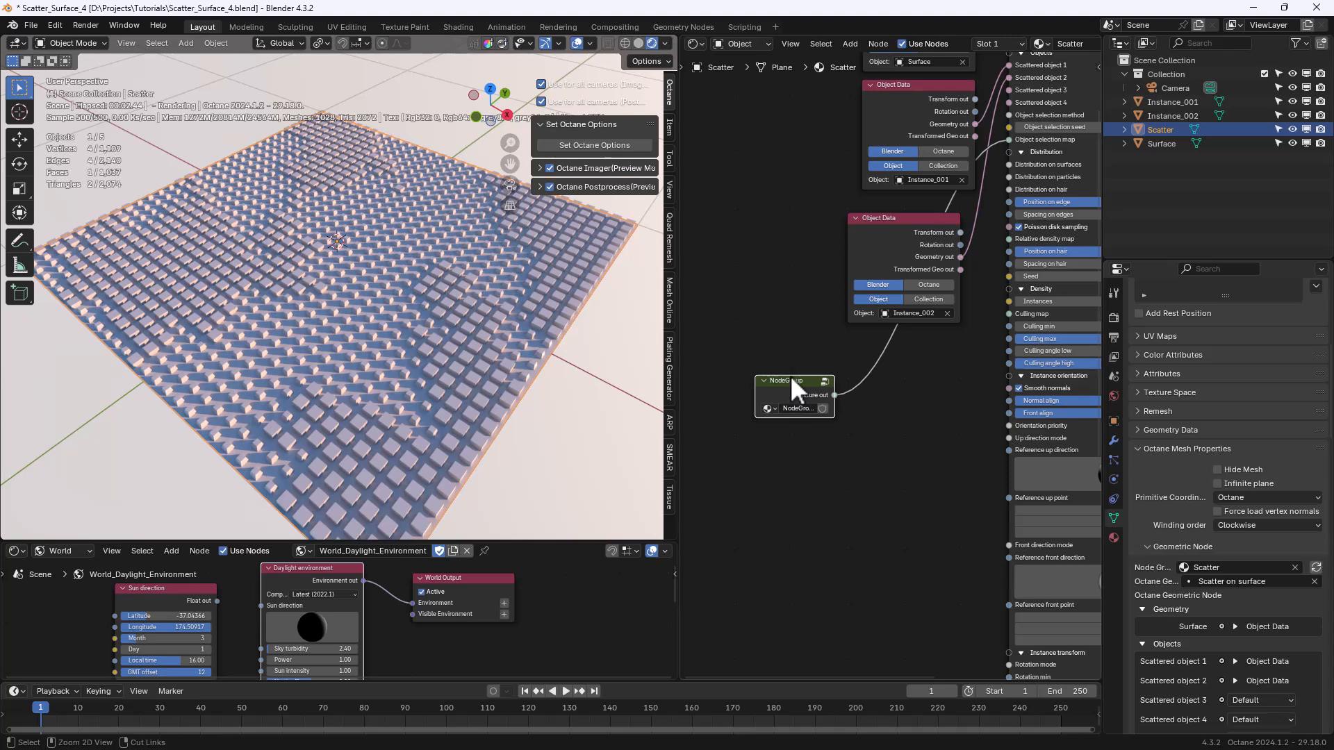
Create a new Universal material on the Surface plane and connect a copy of the noise node group to its Albedo.
{"action": "left_click_drag", "start_coordinate": [1121, 149], "coordinate": [1163, 144]}
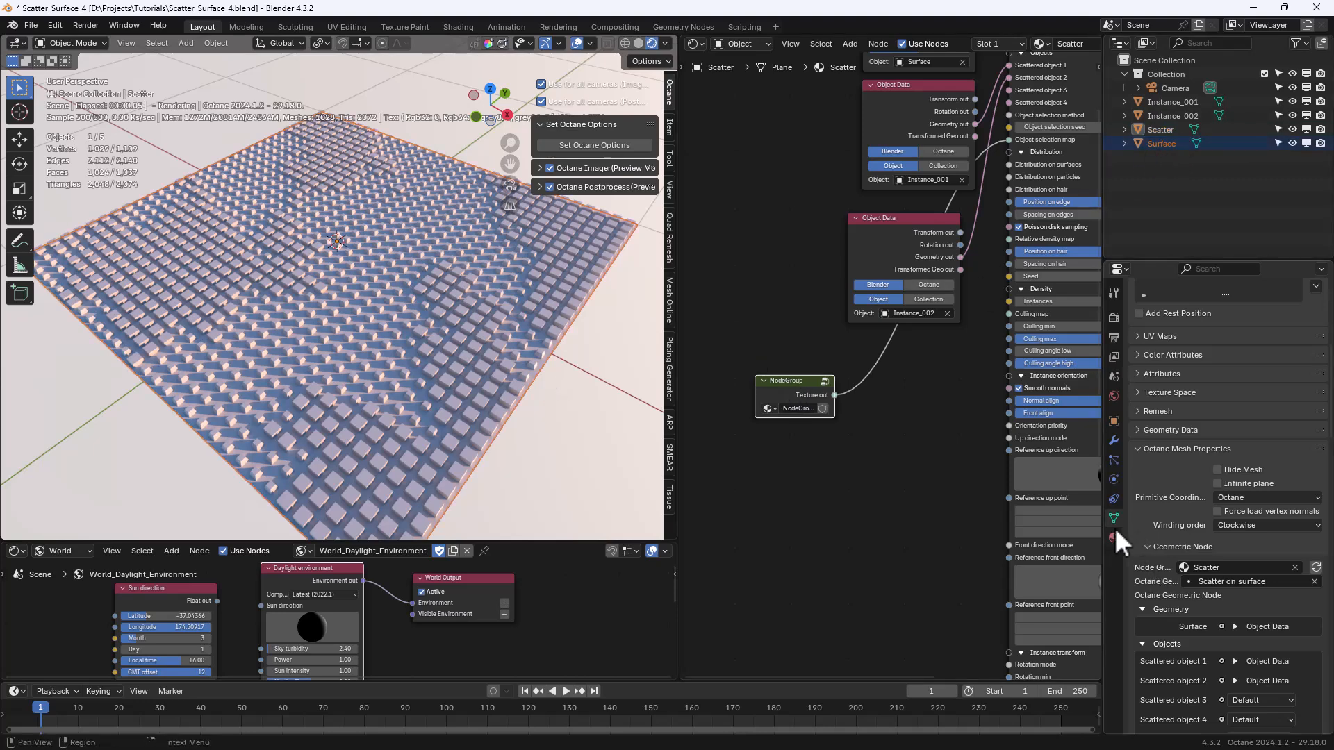
{"action": "left_click", "coordinate": [1114, 536]}
{"action": "left_click", "coordinate": [1160, 144]}
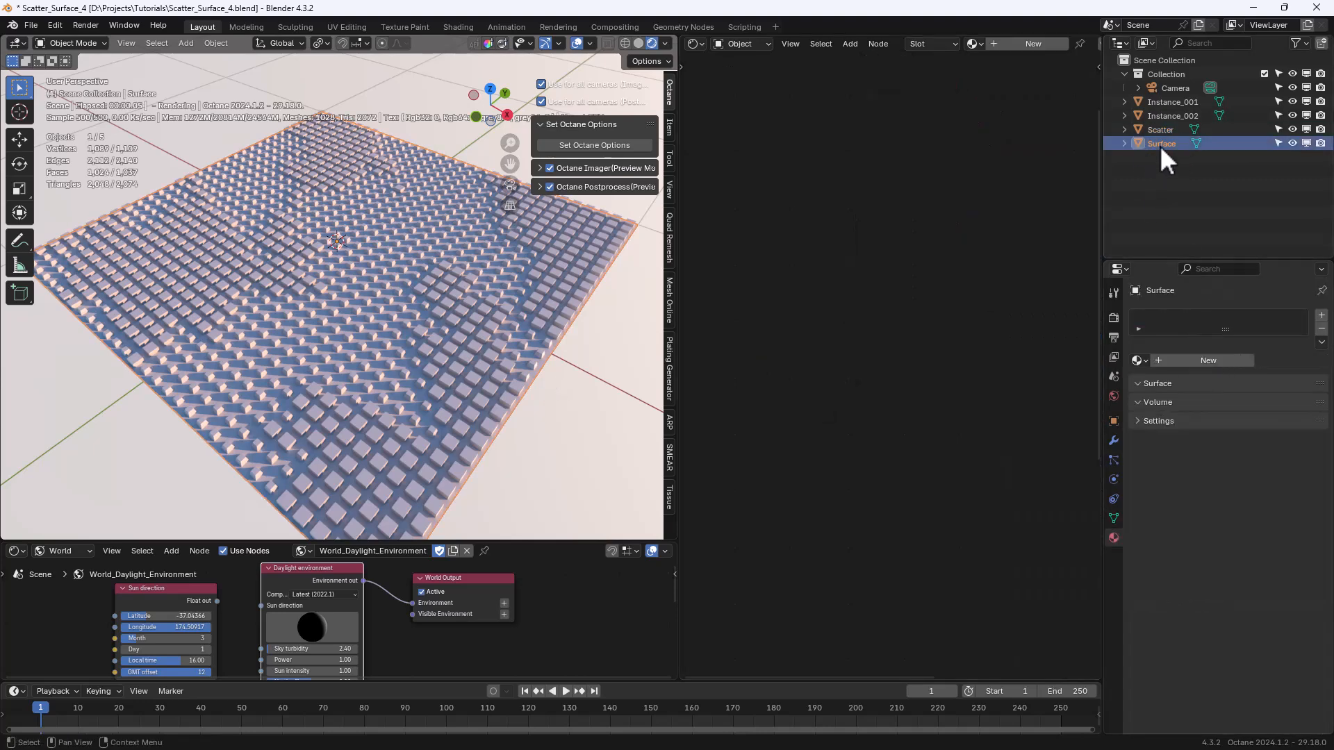
{"action": "left_click", "coordinate": [1211, 359]}
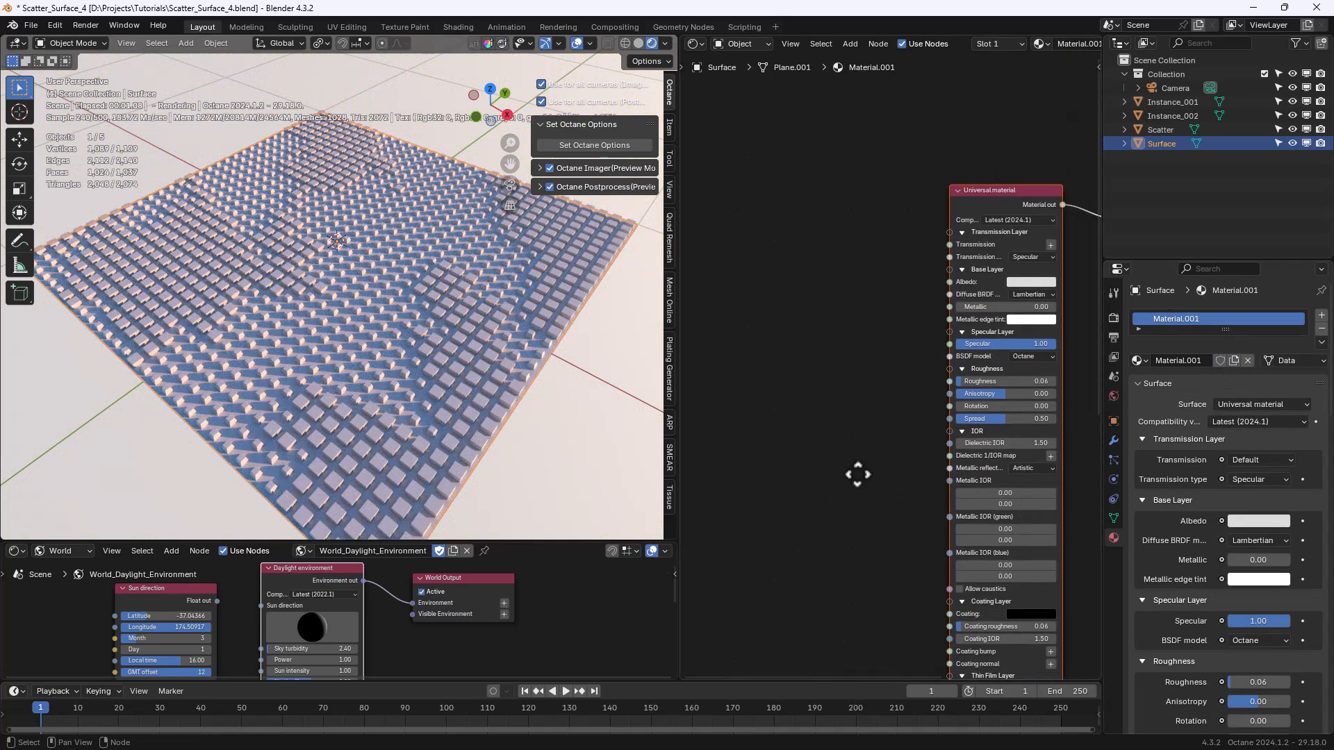
{"action": "left_click_drag", "start_coordinate": [839, 239], "coordinate": [957, 262]}
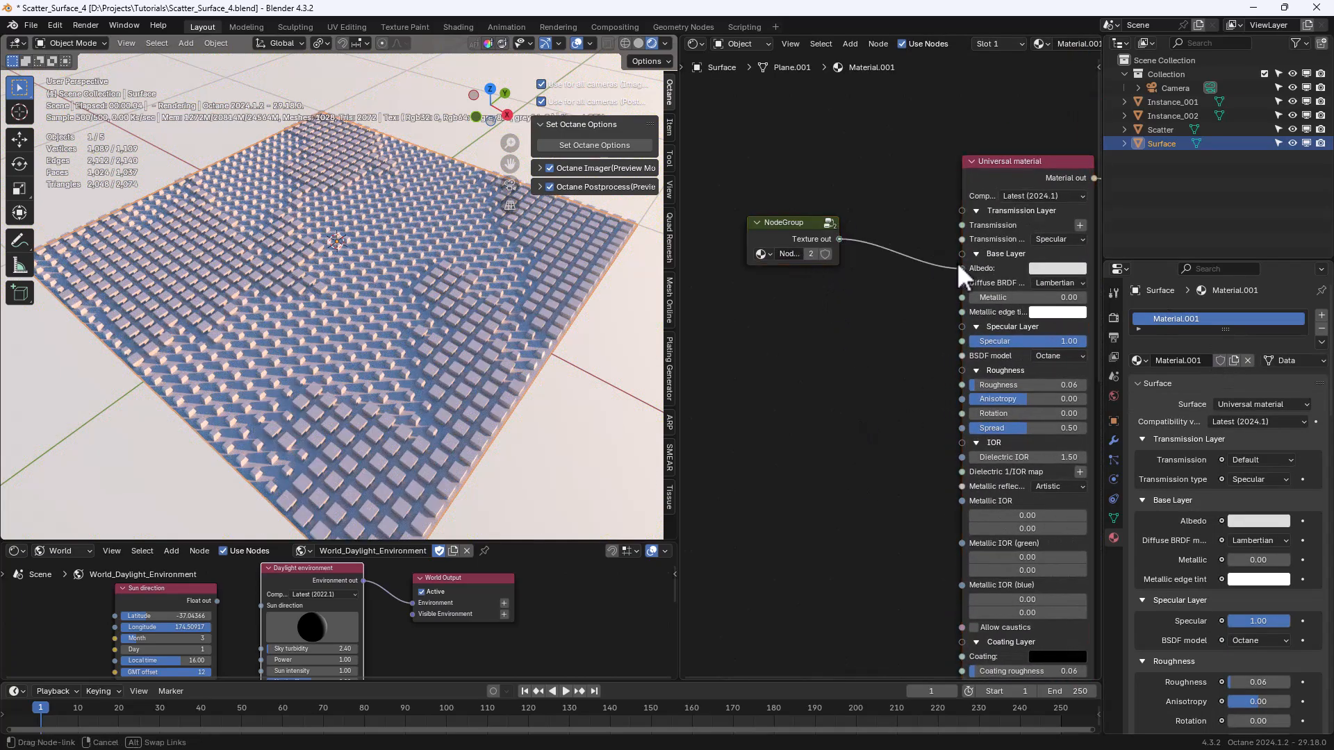
{"action": "middle_click_drag", "start_coordinate": [431, 394], "coordinate": [486, 389]}
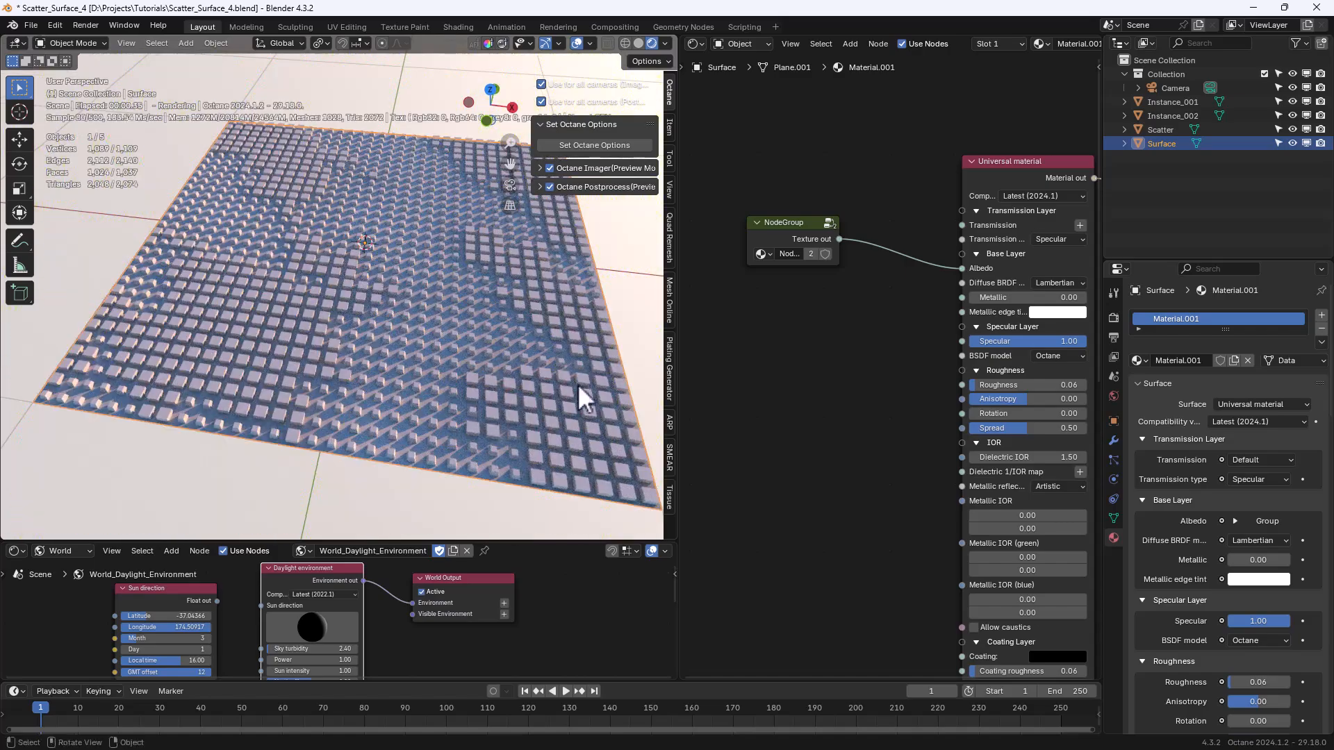
Open the node group, raise the noise's Gamma to 1.12 and Contrast to 44.05, and toggle Scatter's visibility to compare.
{"action": "middle_click_drag", "start_coordinate": [823, 345], "coordinate": [855, 364]}
{"action": "key", "text": "Tab"}
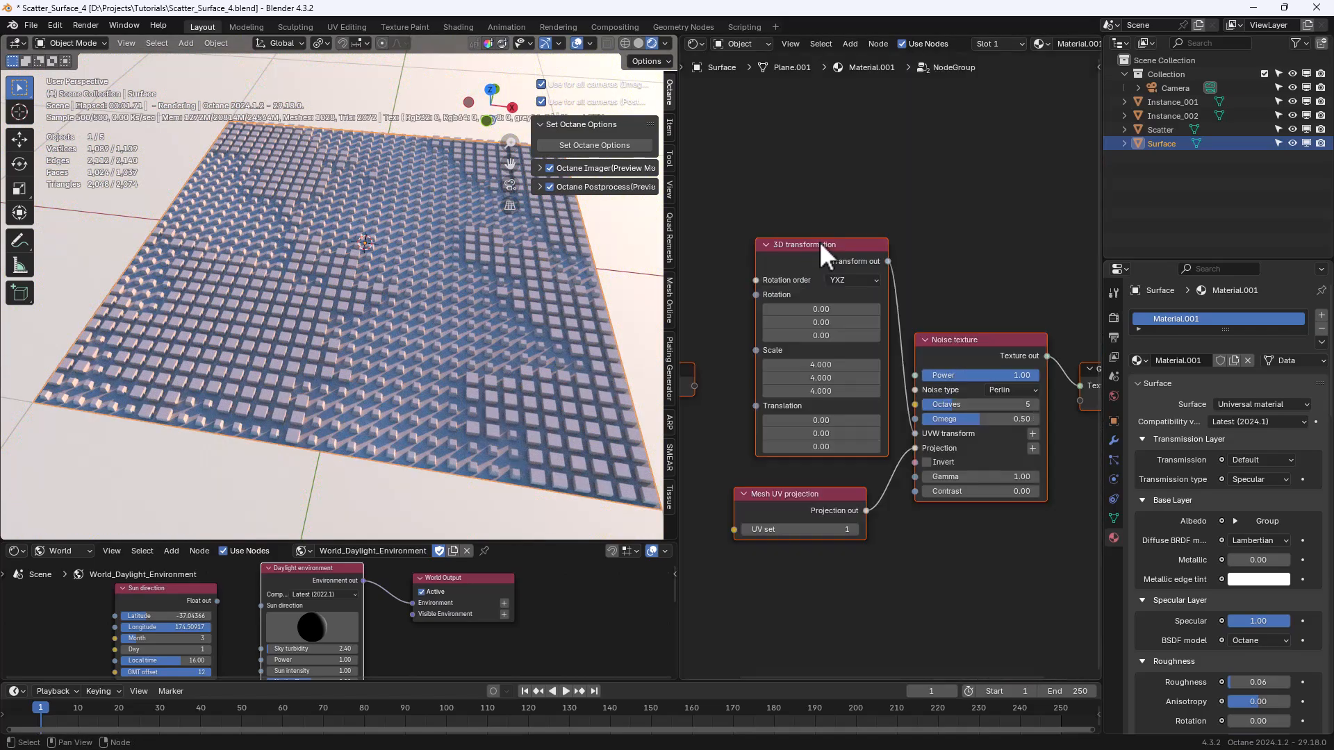
{"action": "left_click_drag", "start_coordinate": [976, 498], "coordinate": [1033, 491]}
{"action": "middle_click_drag", "start_coordinate": [429, 390], "coordinate": [440, 414]}
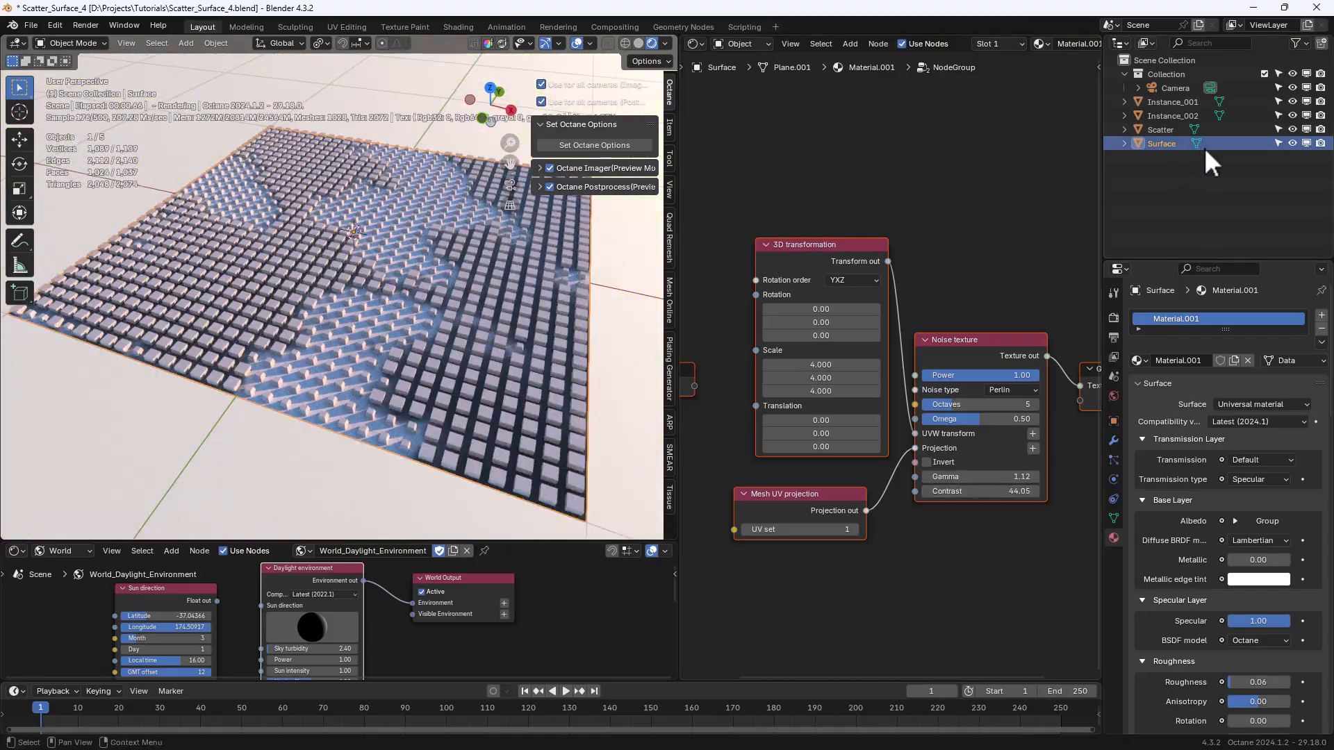
{"action": "left_click", "coordinate": [1307, 131]}
{"action": "left_click", "coordinate": [1307, 130]}
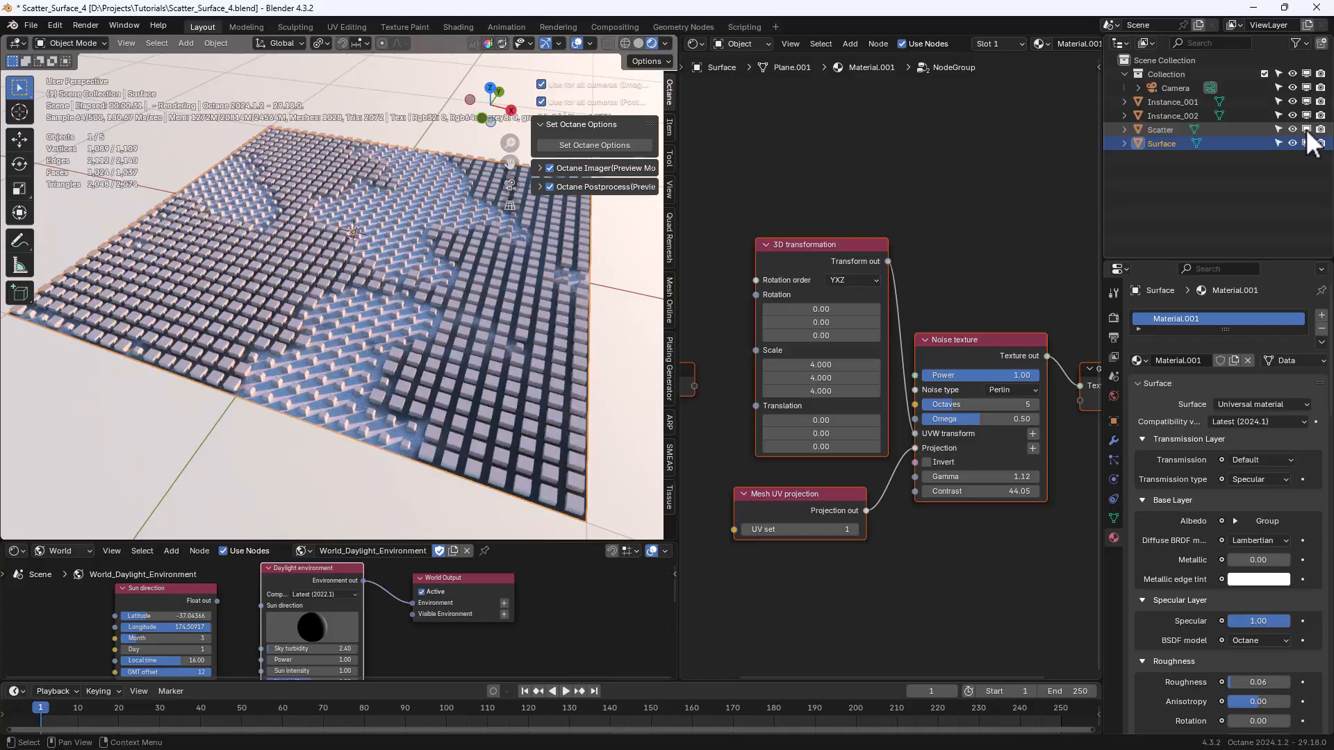
Set the Noise texture's Gamma to 1.01, Contrast to 100 and Octaves to 16.
{"action": "left_click_drag", "start_coordinate": [982, 477], "coordinate": [1021, 491]}
{"action": "left_click", "coordinate": [965, 490]}
{"action": "type", "text": "100"}
{"action": "key", "text": "Return"}
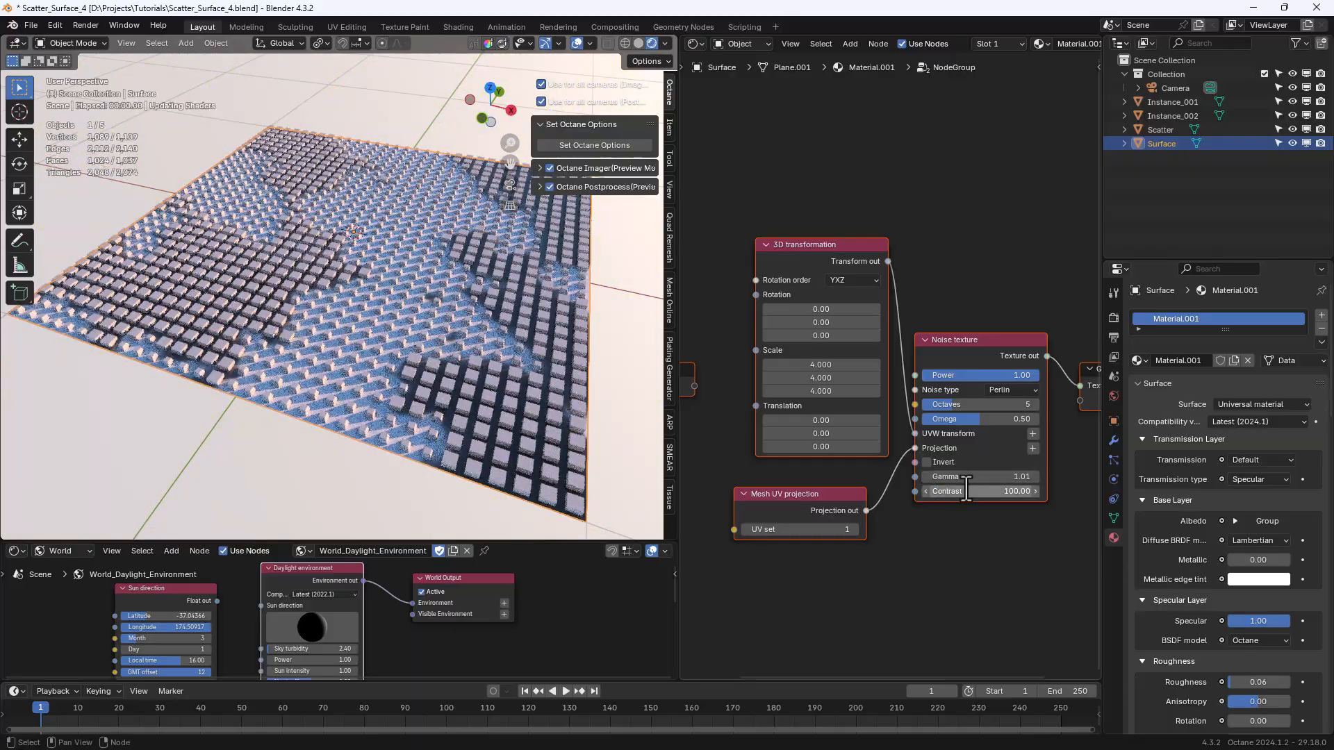
{"action": "left_click_drag", "start_coordinate": [942, 404], "coordinate": [1000, 404]}
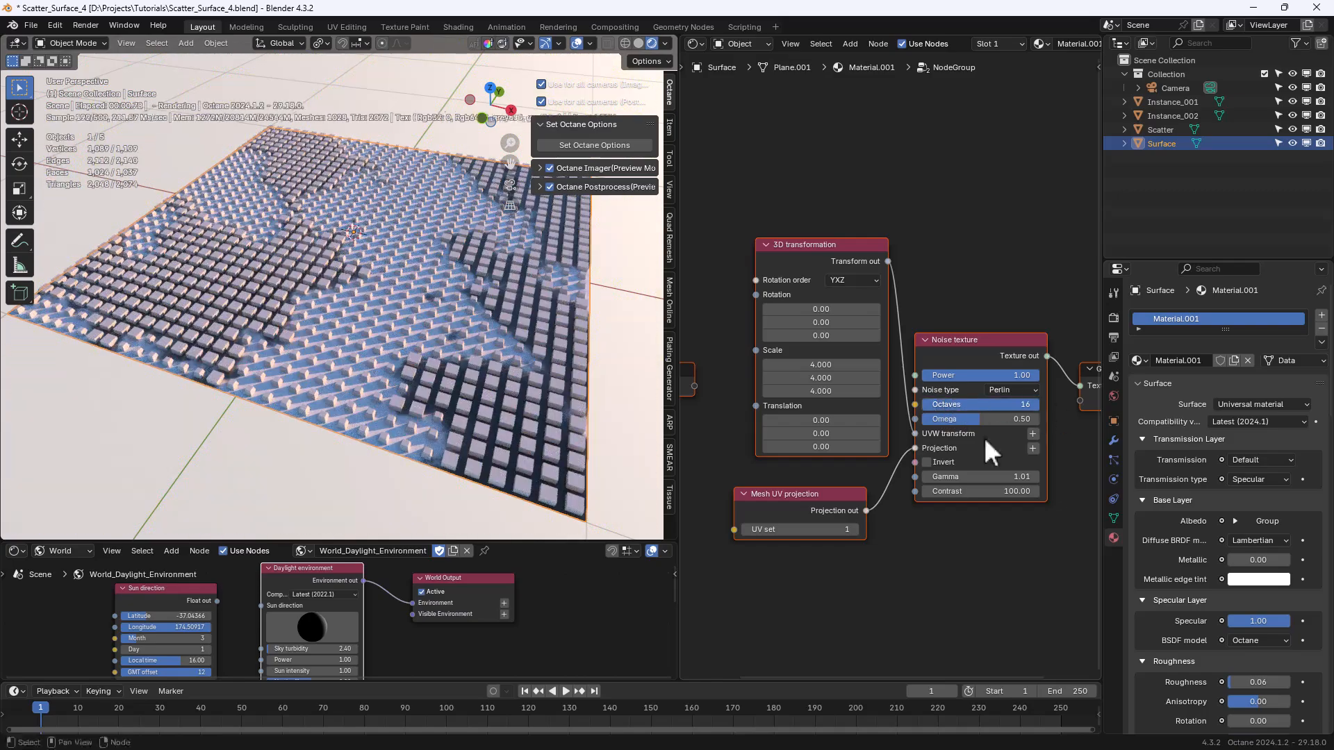
Change the Noise texture's type to Chips, with Gamma 0.41 and Octaves 1.
{"action": "left_click", "coordinate": [1007, 389]}
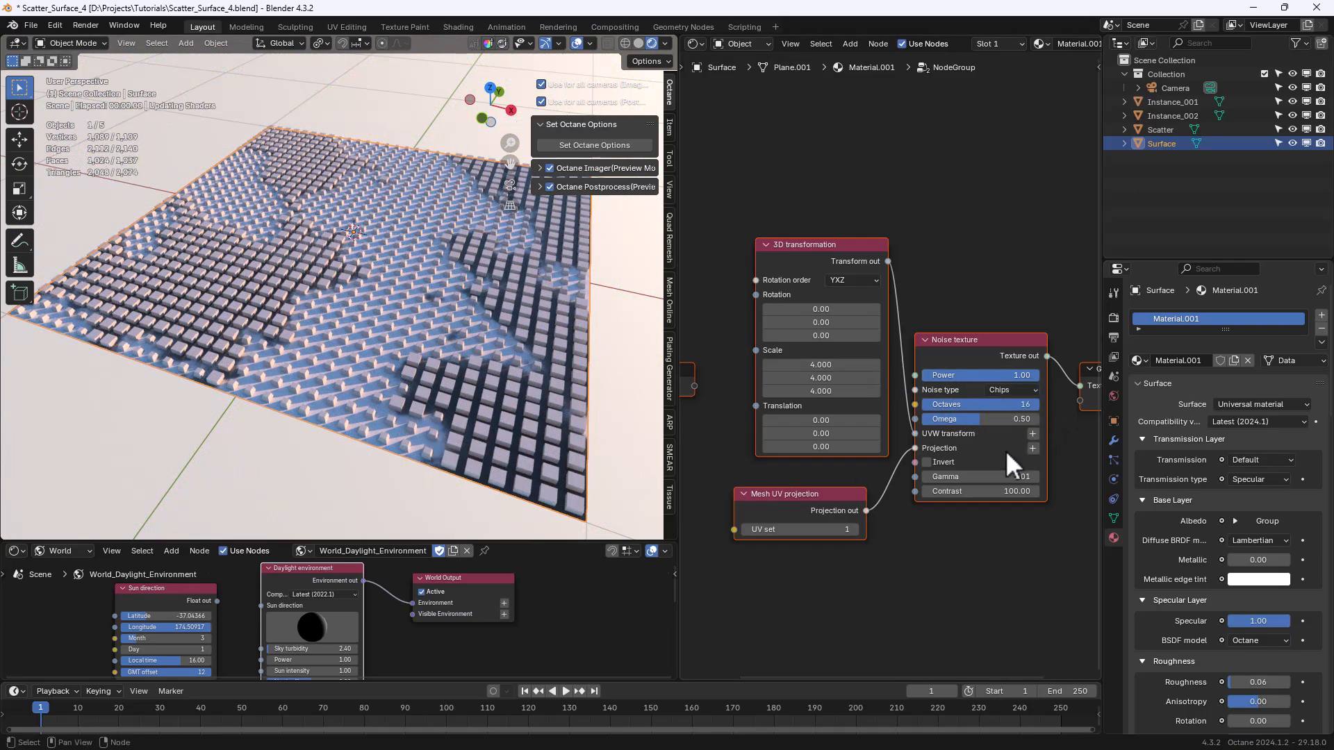
{"action": "left_click", "coordinate": [1006, 450]}
{"action": "mouse_move", "coordinate": [987, 477]}
{"action": "left_mouse_down"}
{"action": "mouse_move", "coordinate": [959, 476]}
{"action": "mouse_move", "coordinate": [973, 477]}
{"action": "left_mouse_up"}
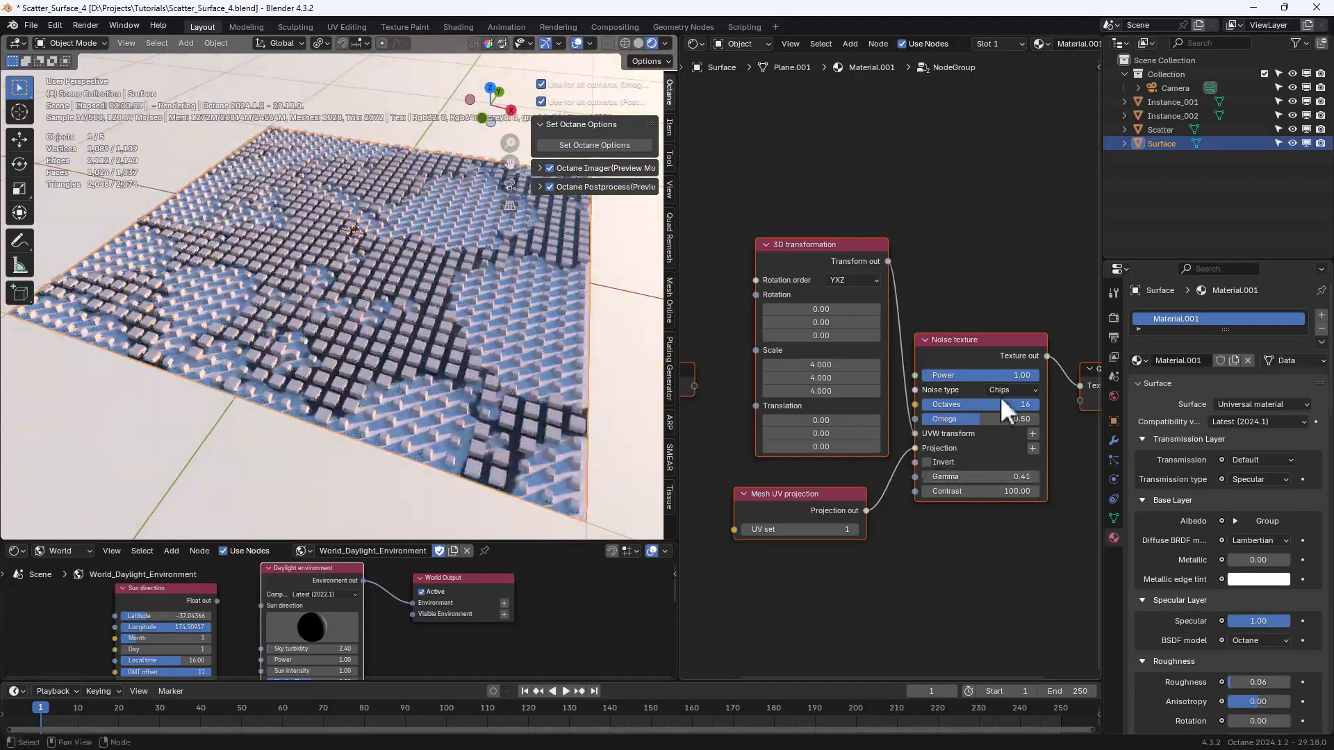
{"action": "left_click_drag", "start_coordinate": [1000, 407], "coordinate": [901, 406]}
{"action": "middle_click_drag", "start_coordinate": [465, 374], "coordinate": [553, 417]}
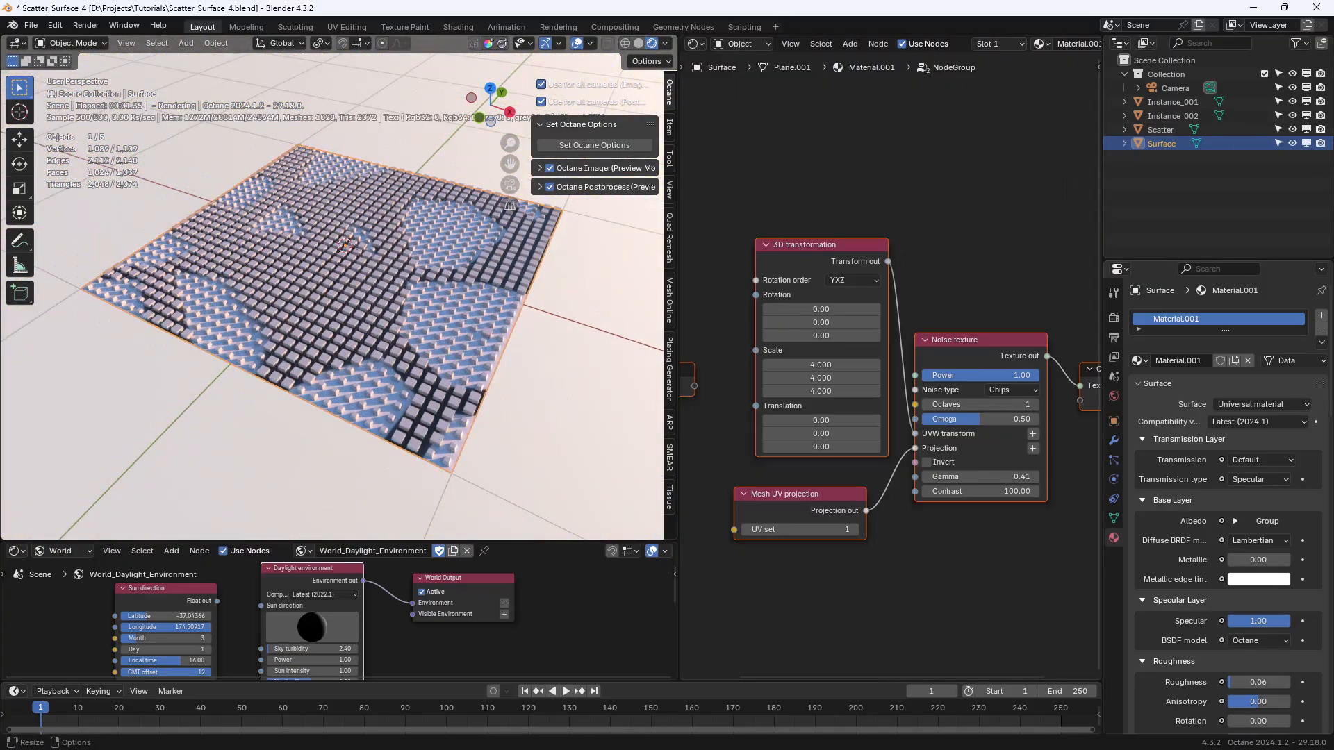
Save an incremental version of the file, and set Scatter's distribution on surfaces to random instances by relative density.
{"action": "key", "text": "ctrl+alt+s"}
{"action": "middle_click_drag", "start_coordinate": [958, 579], "coordinate": [889, 543]}
{"action": "left_click", "coordinate": [1163, 132]}
{"action": "middle_click_drag", "start_coordinate": [839, 502], "coordinate": [762, 322]}
{"action": "scroll", "coordinate": [785, 446], "scroll_direction": "up", "scroll_amount": 2}
{"action": "middle_click_drag", "start_coordinate": [869, 405], "coordinate": [1003, 593]}
{"action": "middle_click_drag", "start_coordinate": [1066, 534], "coordinate": [1027, 464]}
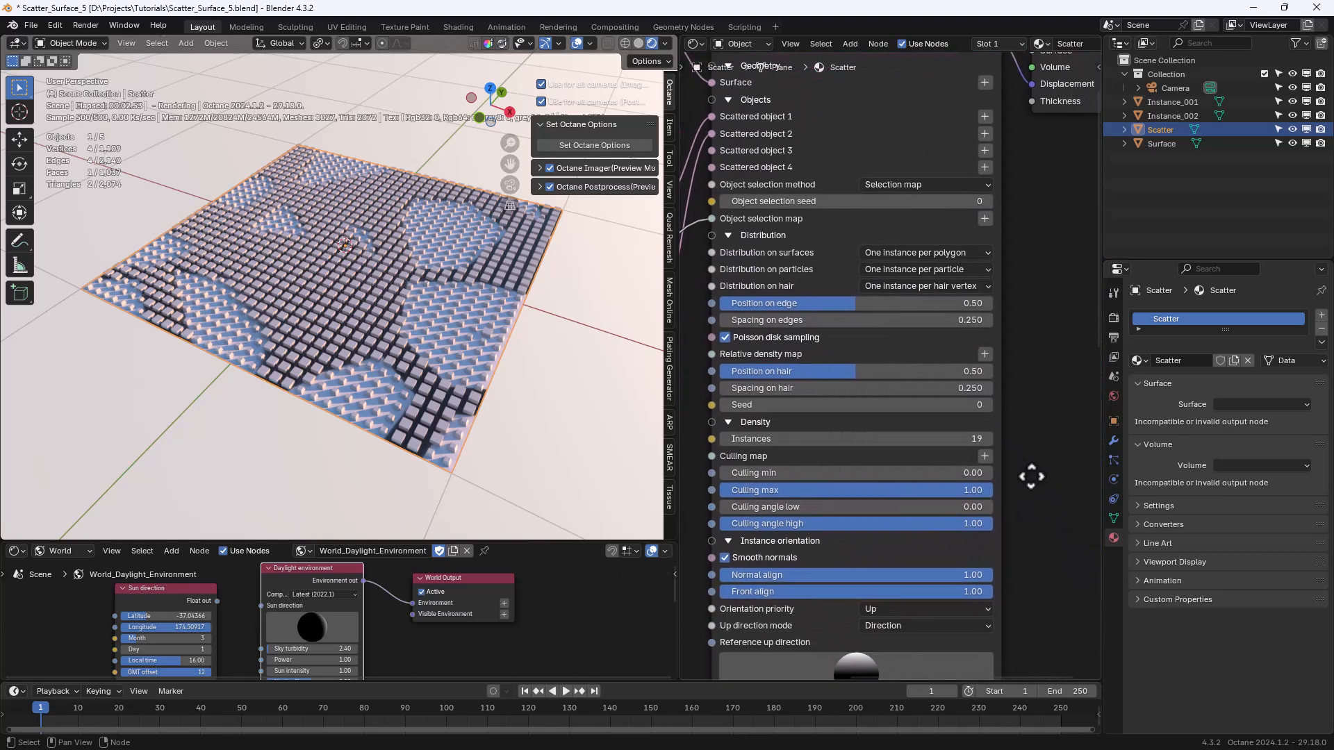
{"action": "left_click", "coordinate": [894, 254]}
{"action": "left_click", "coordinate": [901, 355]}
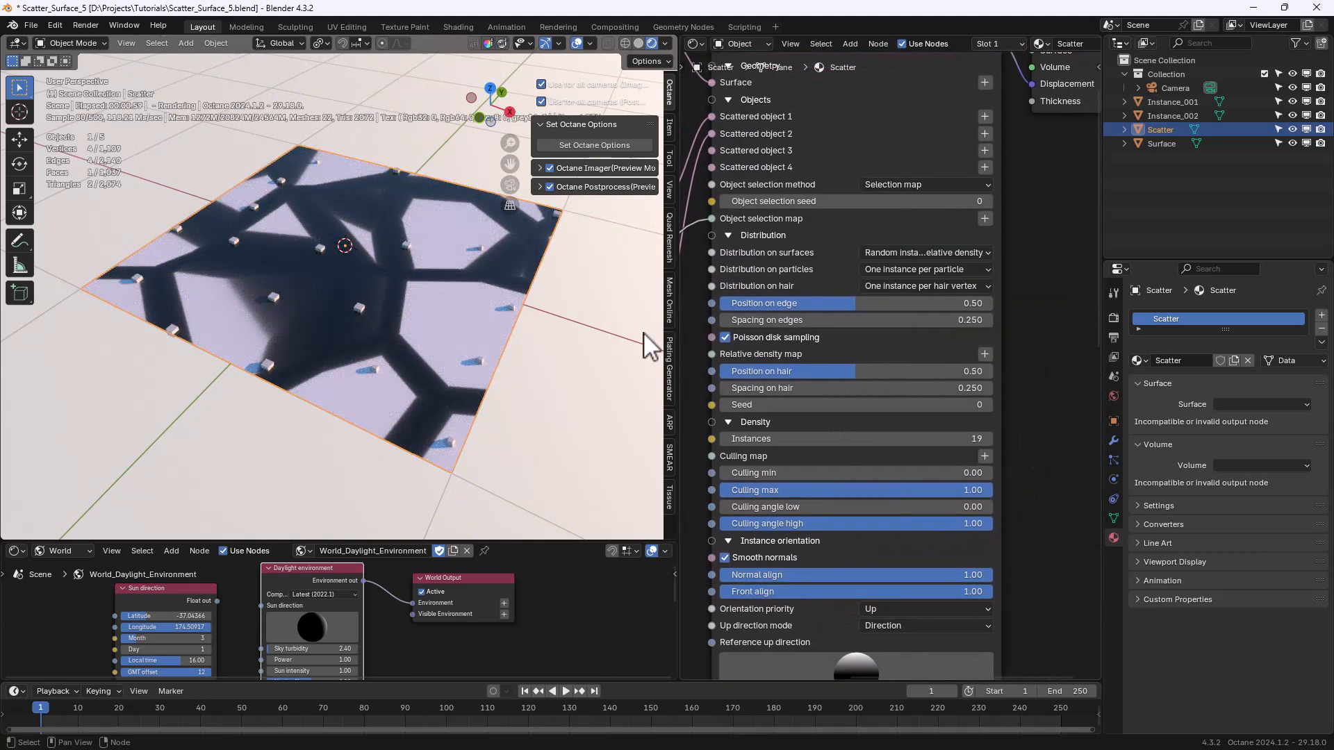
Raise the scatter's Instances to 4124 and switch Poisson disk sampling off and on to compare the spacing.
{"action": "left_click", "coordinate": [846, 440]}
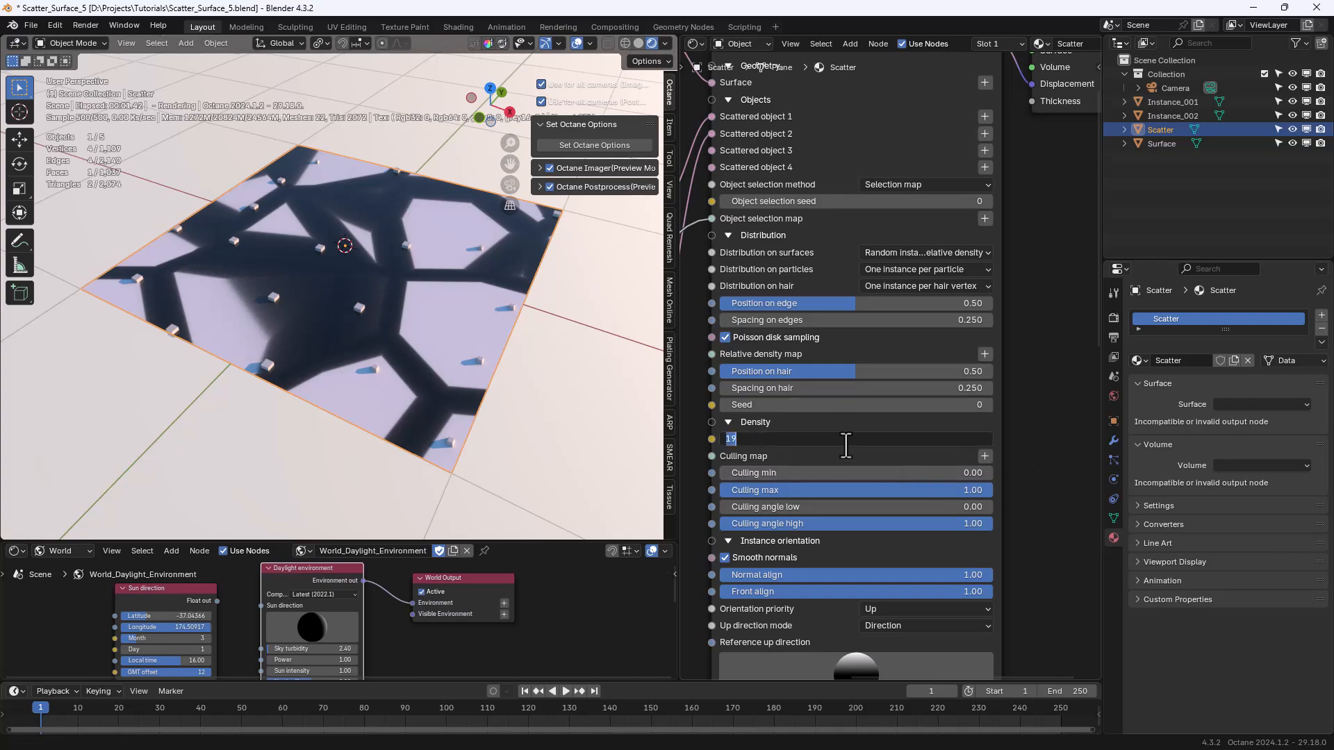
{"action": "key", "text": "Return"}
{"action": "left_click_drag", "start_coordinate": [833, 442], "coordinate": [919, 442]}
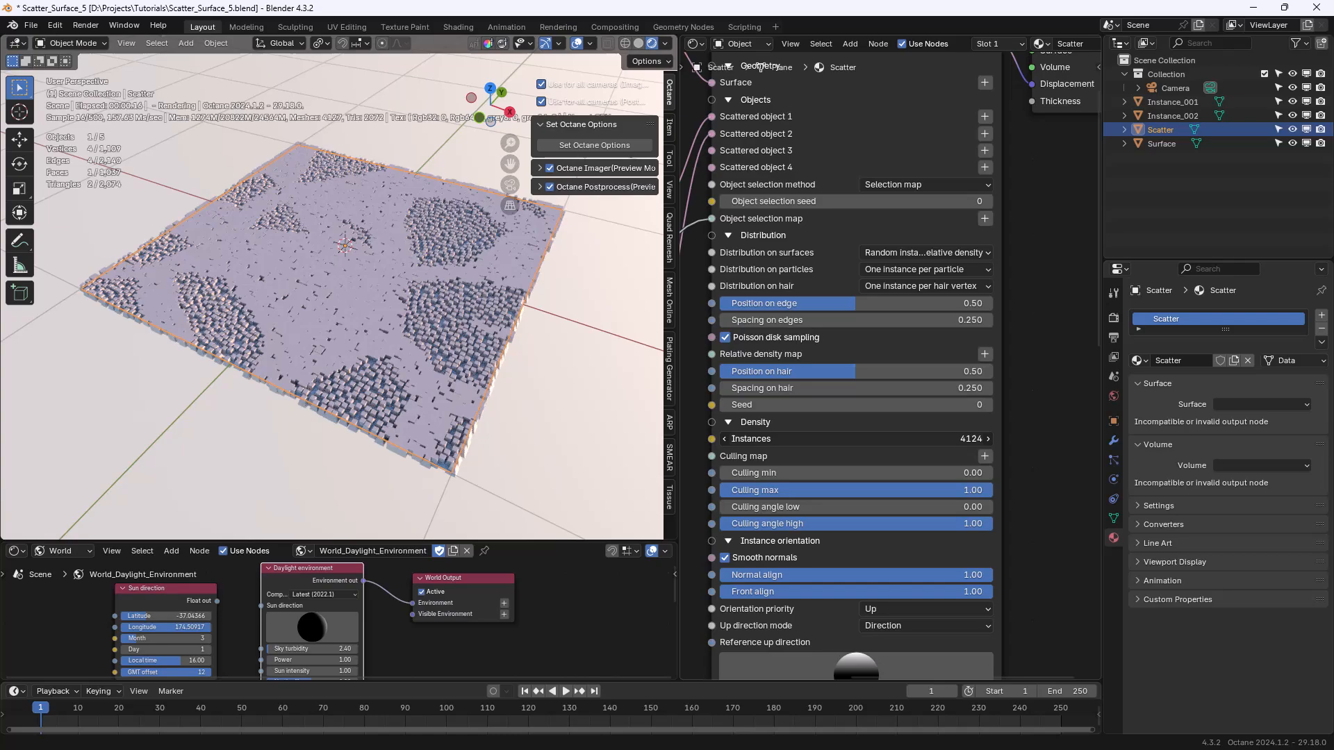
{"action": "left_click", "coordinate": [727, 337]}
{"action": "left_click", "coordinate": [727, 337]}
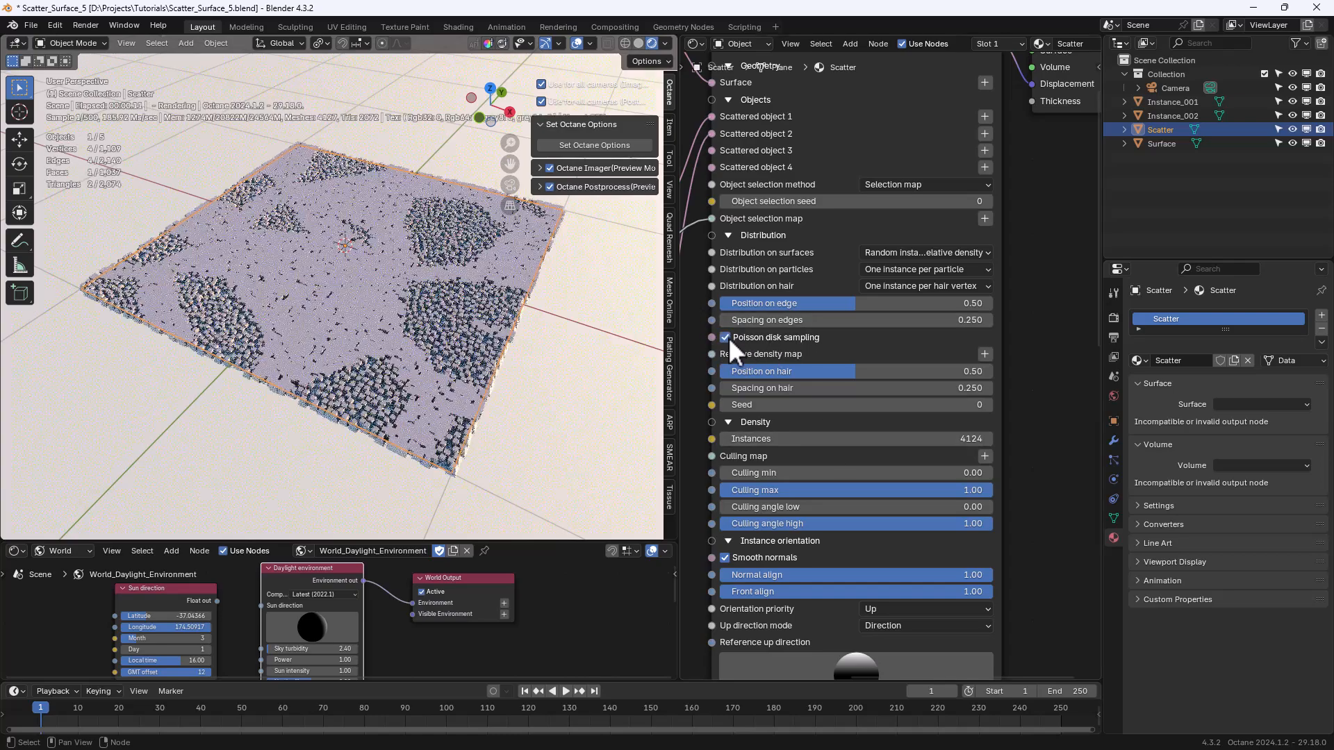
{"action": "left_click", "coordinate": [728, 337]}
{"action": "left_click", "coordinate": [728, 338]}
{"action": "middle_click_drag", "start_coordinate": [378, 380], "coordinate": [419, 405]}
Open the noise node group from the Scatter tree and set the noise's Gamma to 0.35 and Contrast to 0.
{"action": "middle_click_drag", "start_coordinate": [684, 486], "coordinate": [990, 355]}
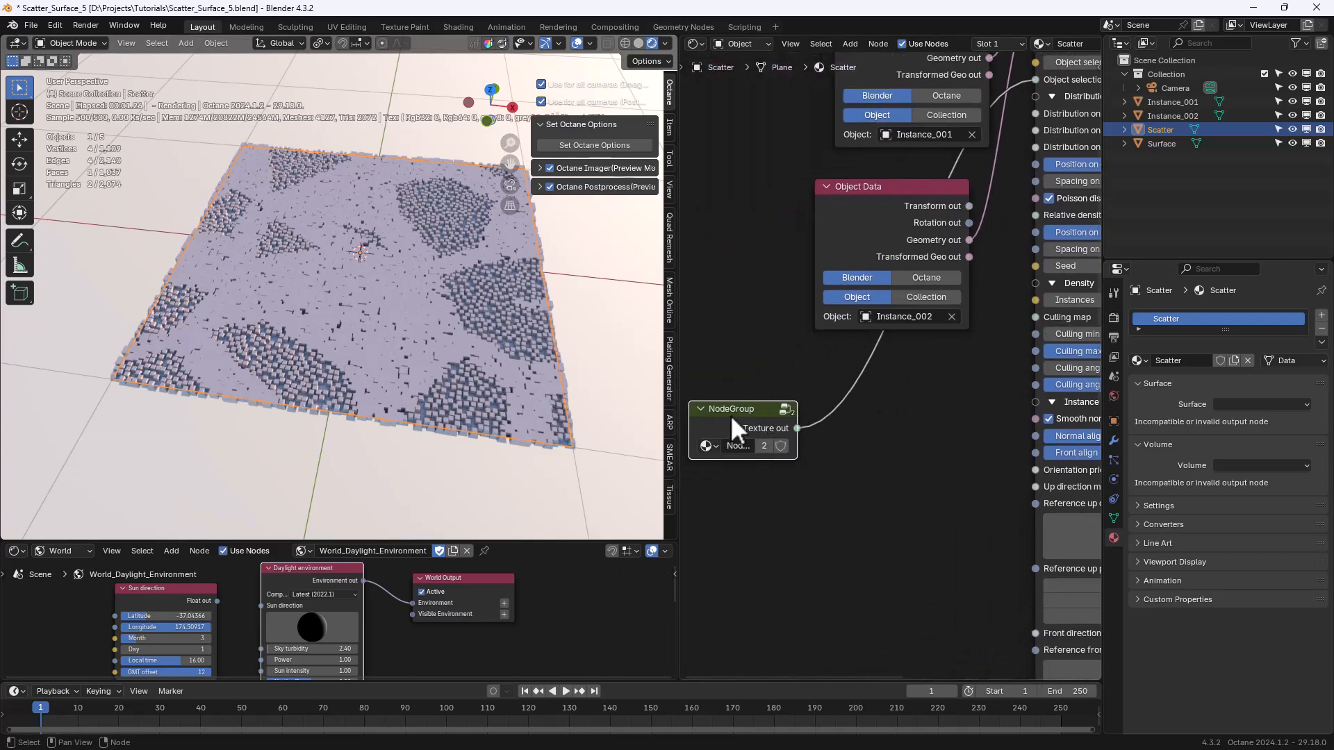
{"action": "left_click_drag", "start_coordinate": [731, 417], "coordinate": [844, 409]}
{"action": "key", "text": "Tab"}
{"action": "middle_click_drag", "start_coordinate": [868, 509], "coordinate": [894, 561]}
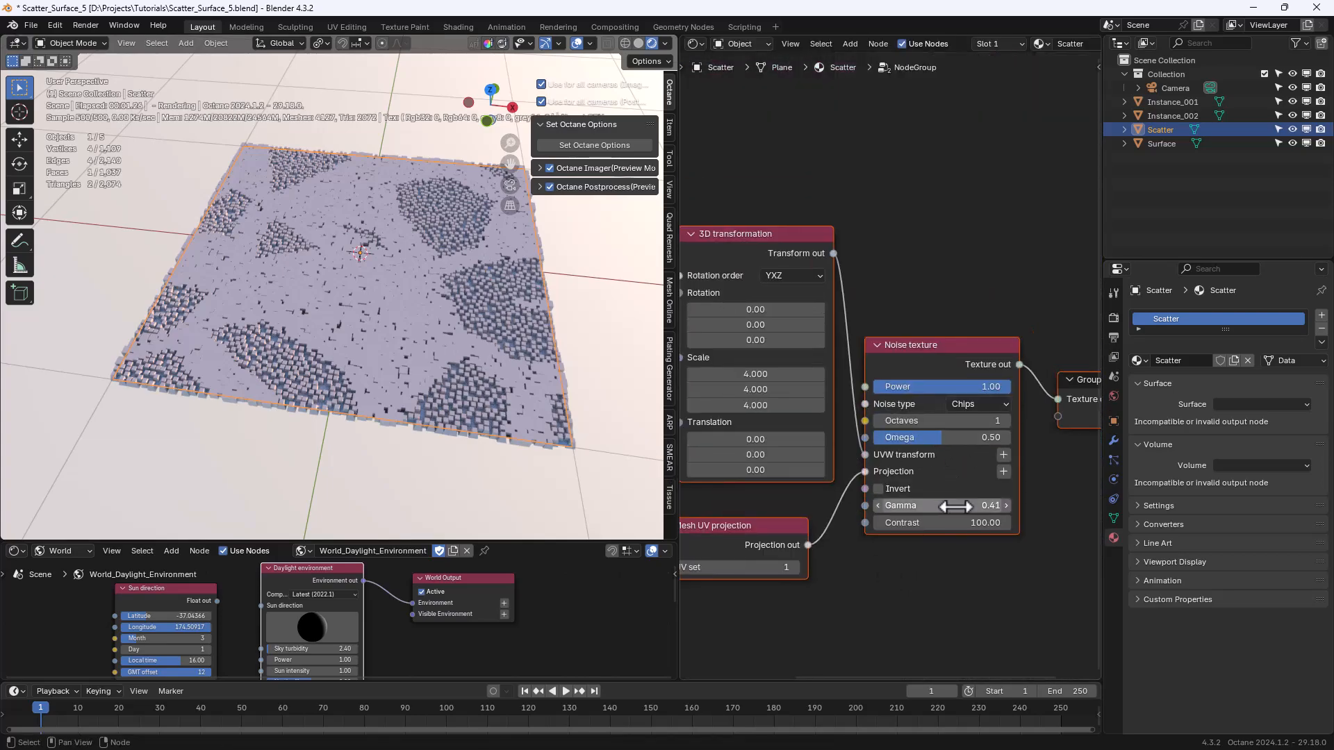
{"action": "left_click_drag", "start_coordinate": [955, 506], "coordinate": [877, 522]}
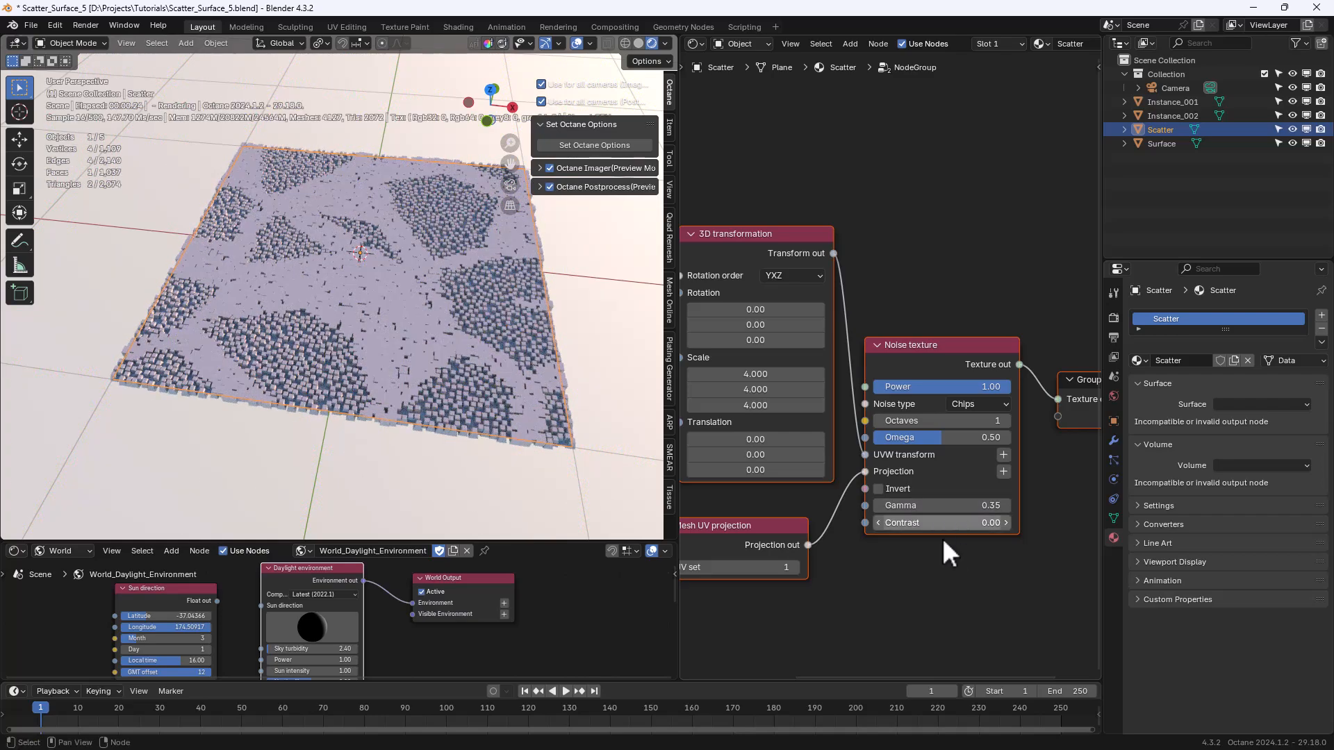
{"action": "left_click_drag", "start_coordinate": [958, 420], "coordinate": [931, 420]}
Try a different second-axis Scale on the 3D transformation node, and return to the Scatter node tree.
{"action": "middle_click_drag", "start_coordinate": [839, 503], "coordinate": [904, 527]}
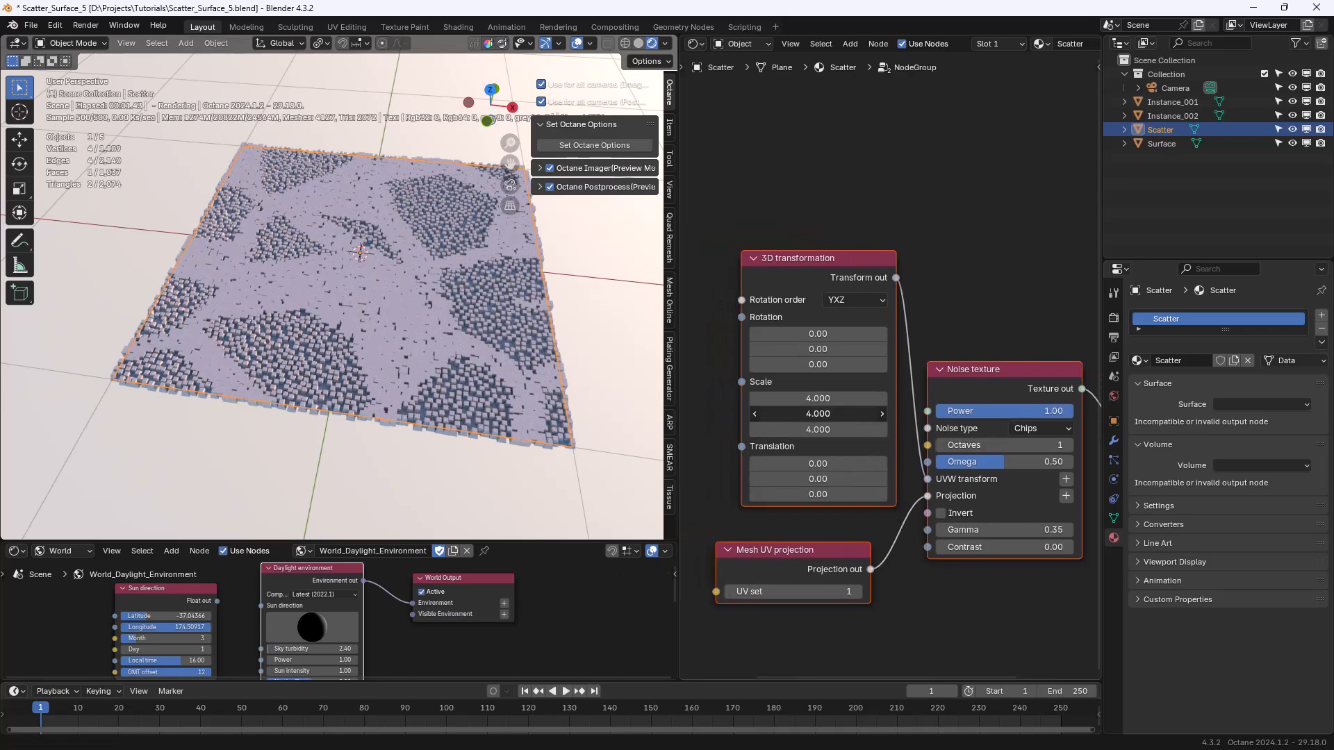
{"action": "left_click_drag", "start_coordinate": [817, 413], "coordinate": [806, 413]}
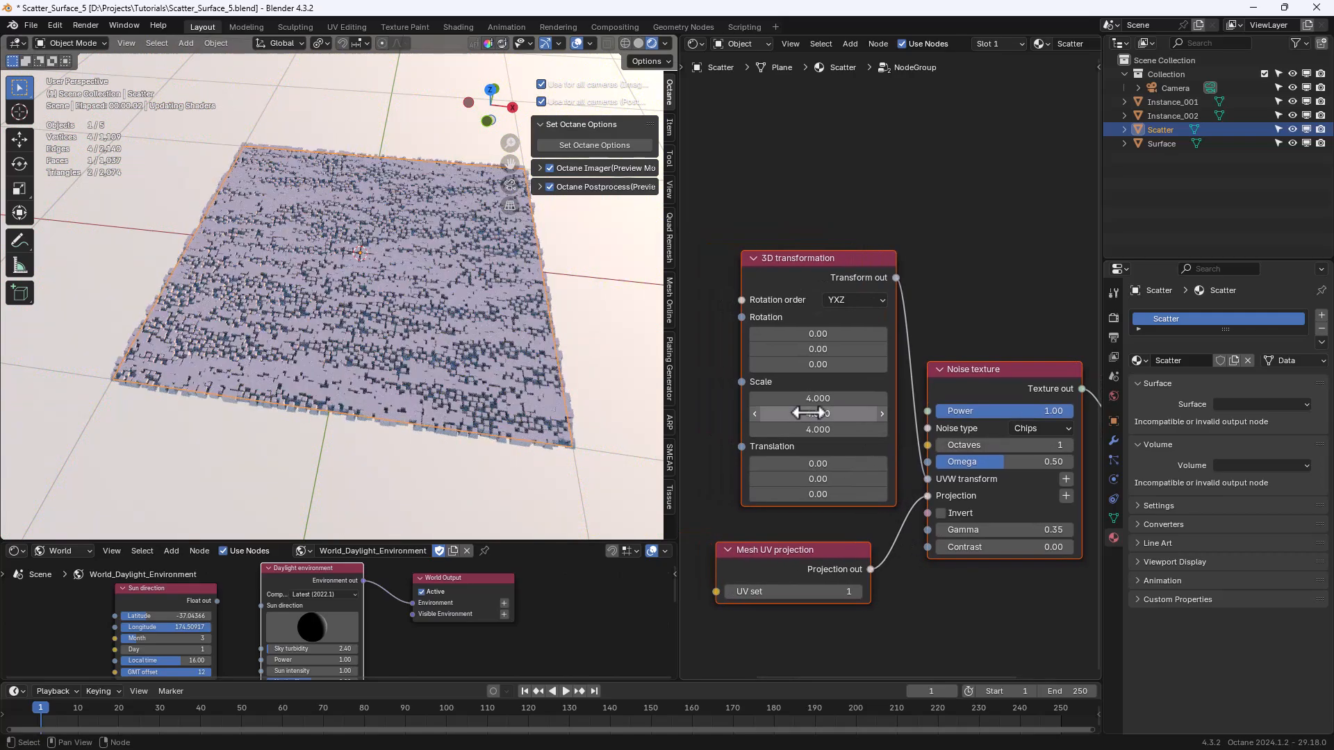
{"action": "middle_click_drag", "start_coordinate": [1035, 465], "coordinate": [898, 434]}
{"action": "key", "text": "Tab"}
{"action": "middle_click_drag", "start_coordinate": [970, 341], "coordinate": [743, 419]}
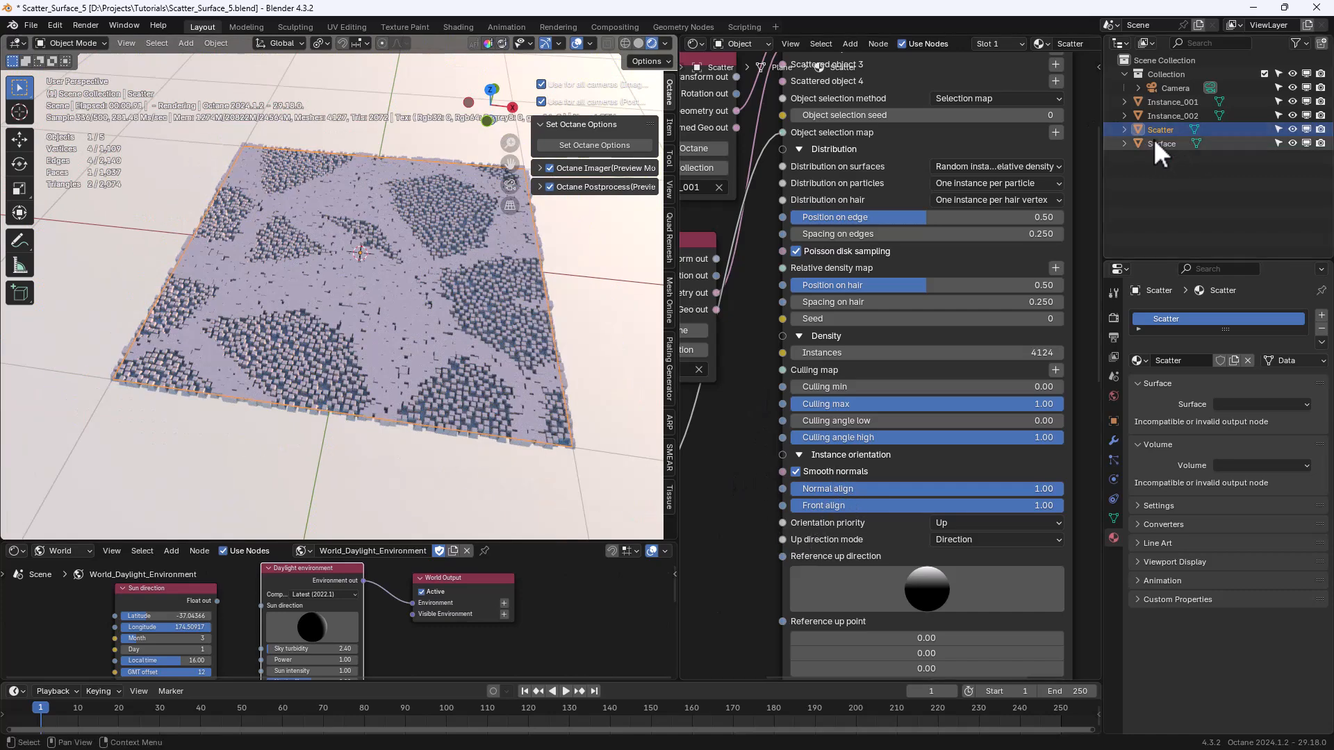
Duplicate the Surface plane and place the copy beside the scattered plane.
{"action": "left_click", "coordinate": [1155, 142]}
{"action": "key", "text": "shift+d"}
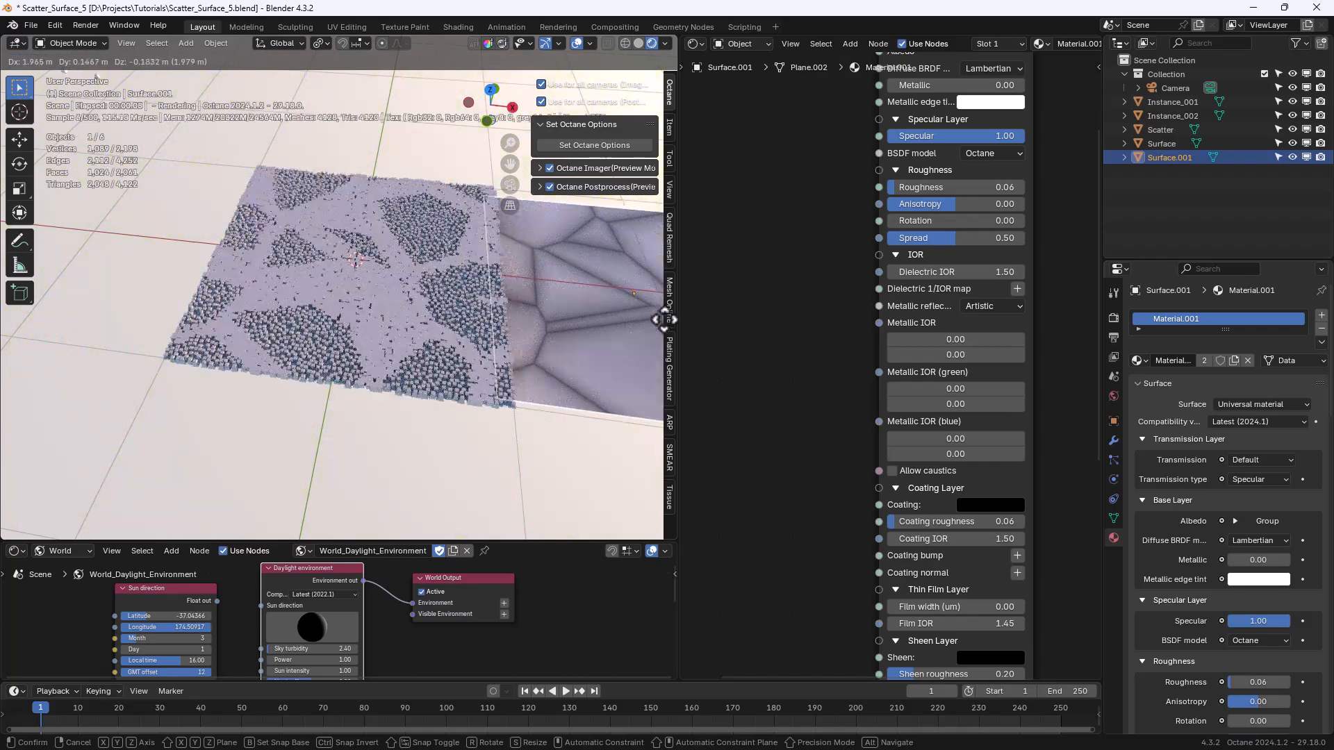
{"action": "left_click", "coordinate": [664, 319]}
{"action": "middle_click_drag", "start_coordinate": [538, 326], "coordinate": [507, 352]}
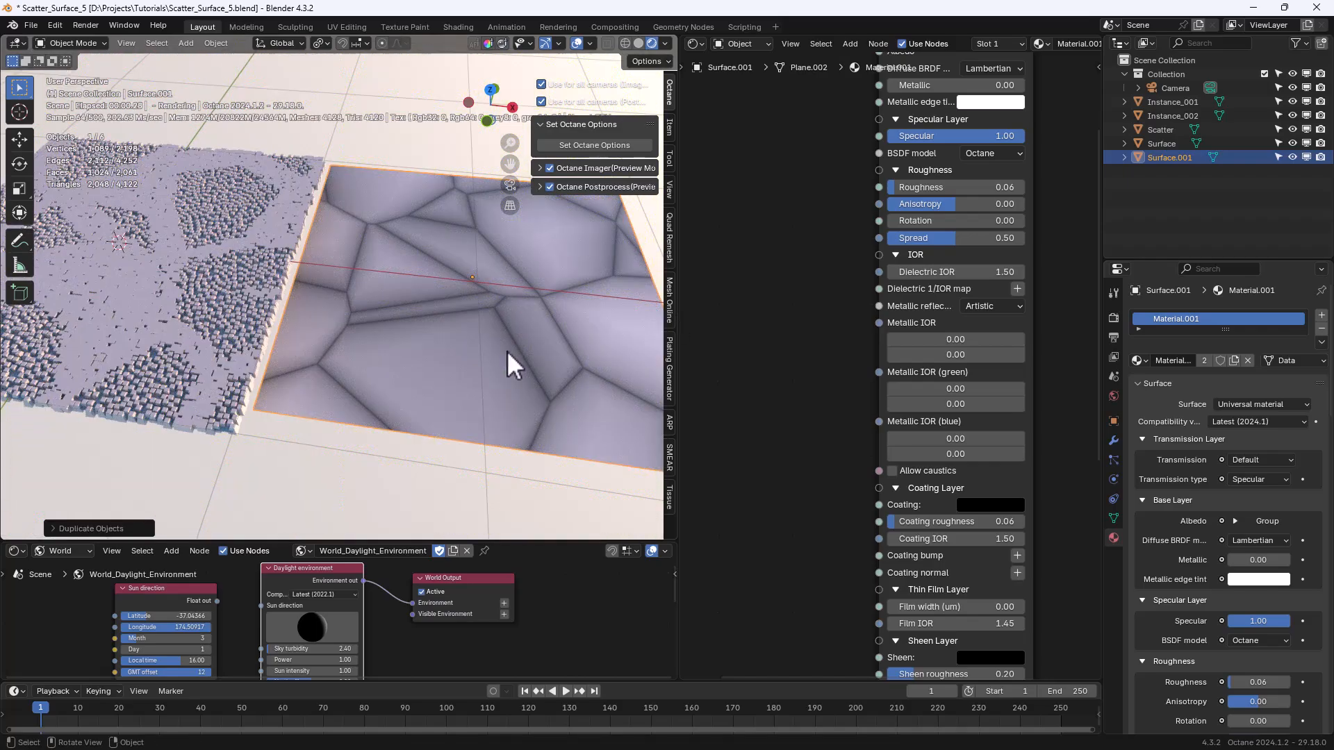
In Edit Mode, raise a hill on the duplicated plane by moving vertices along Z with smooth proportional editing.
{"action": "key", "text": "Tab"}
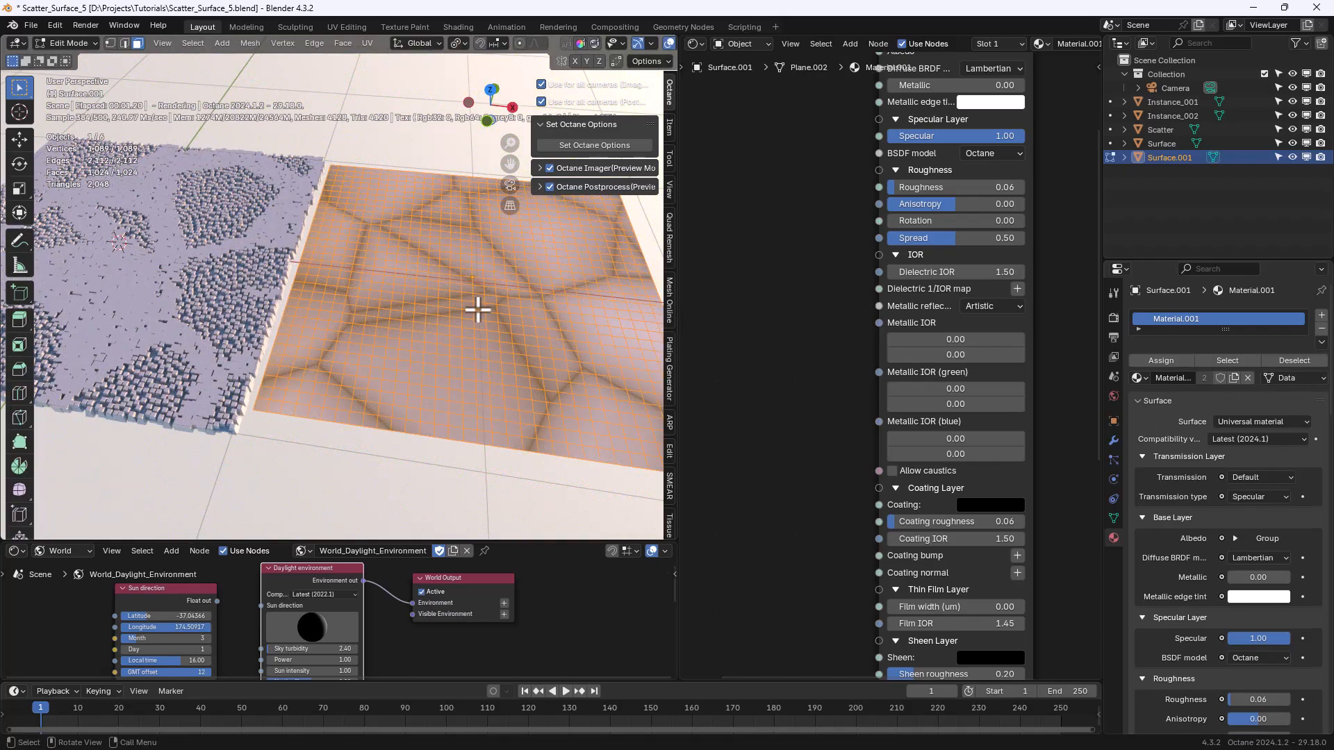
{"action": "key", "text": "1"}
{"action": "key", "text": "alt+a"}
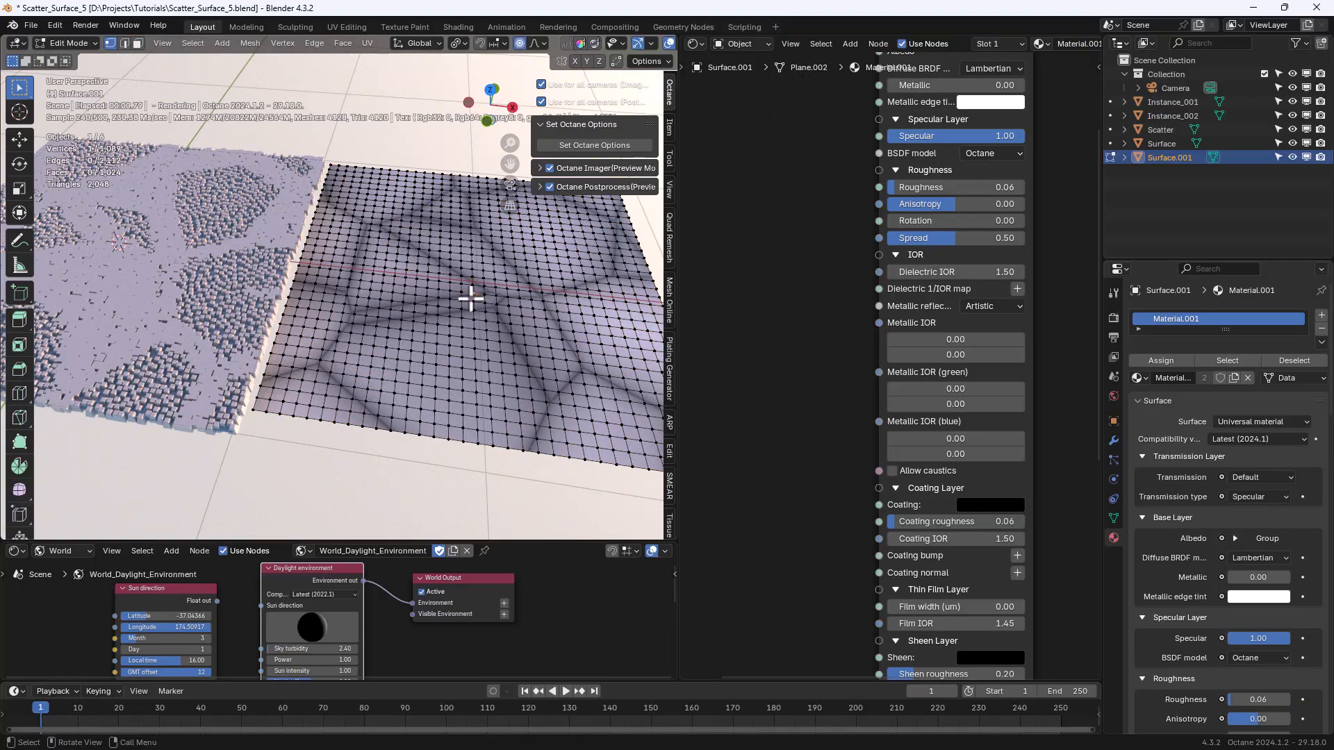
{"action": "key", "text": "g"}
{"action": "key", "text": "z"}
{"action": "scroll", "coordinate": [494, 284], "scroll_direction": "up", "scroll_amount": 3}
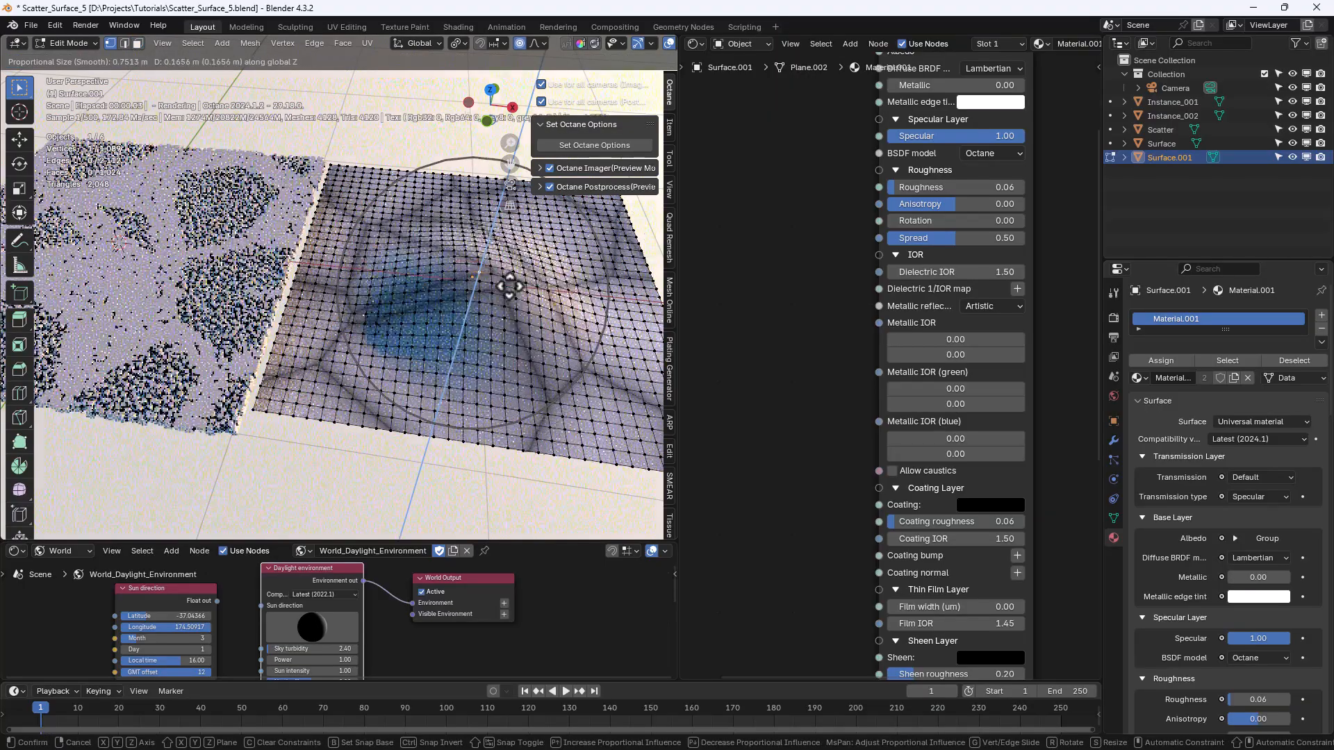
{"action": "left_click", "coordinate": [496, 274]}
Raise a second bump near the duplicated plane's near corner along Z with proportional editing, and return to Object Mode.
{"action": "middle_click_drag", "start_coordinate": [611, 396], "coordinate": [620, 328]}
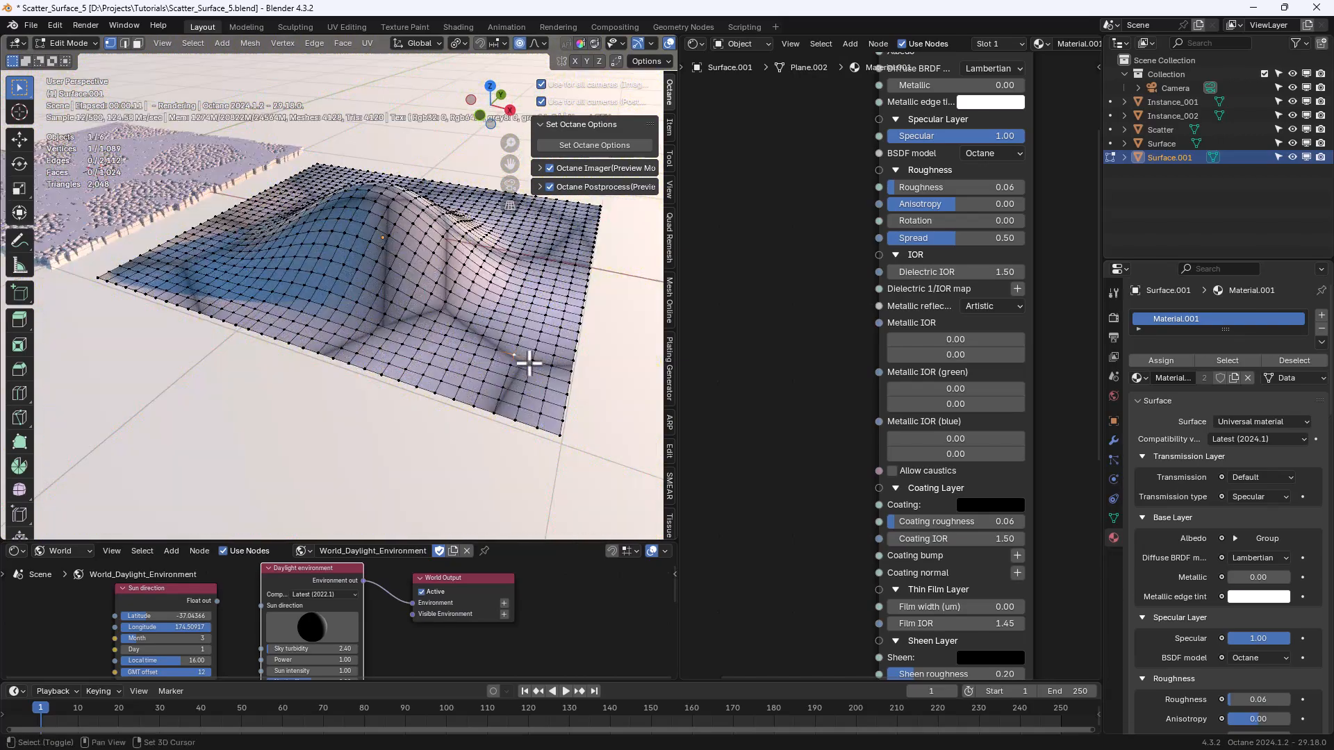
{"action": "key", "text": "g"}
{"action": "key", "text": "z"}
{"action": "scroll", "coordinate": [617, 325], "scroll_direction": "up", "scroll_amount": 5}
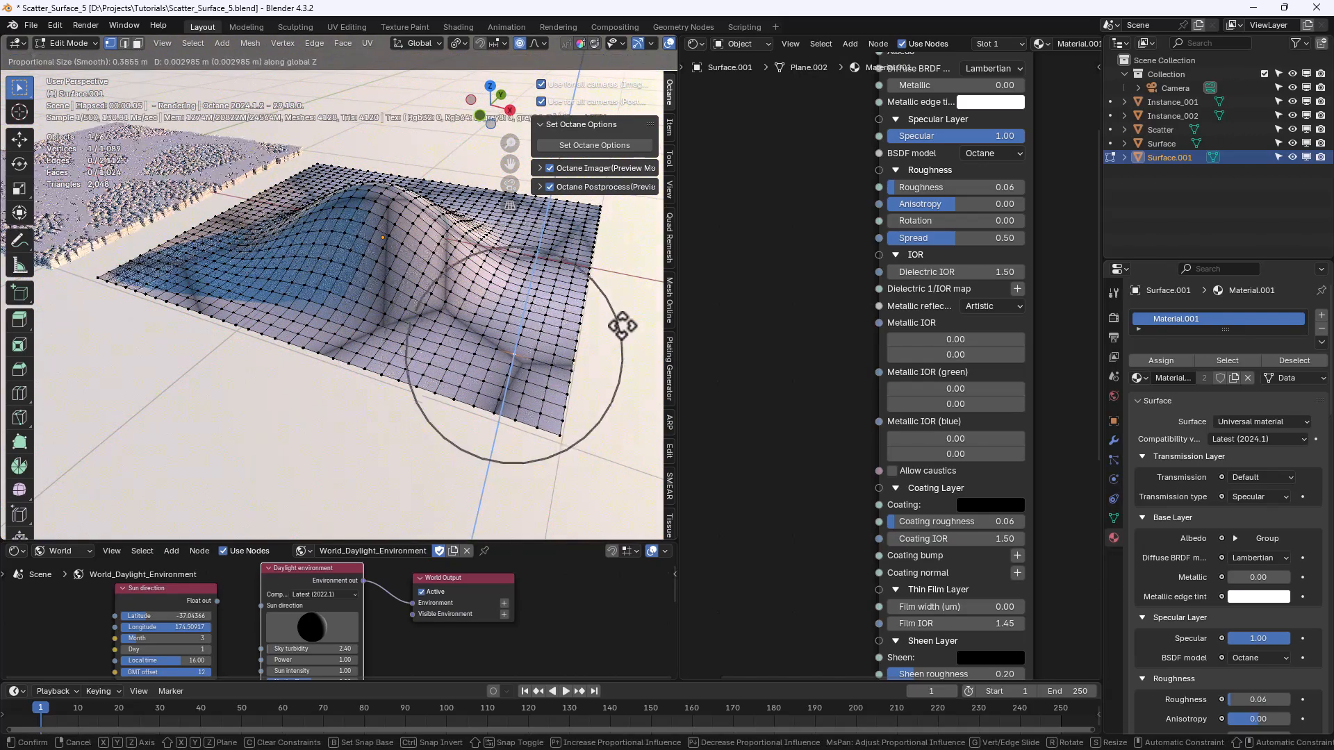
{"action": "left_click", "coordinate": [560, 316]}
{"action": "key", "text": "Tab"}
Select Scatter and set the Object Data node feeding its Surface input to Surface.001.
{"action": "middle_click_drag", "start_coordinate": [534, 390], "coordinate": [458, 389]}
{"action": "left_click", "coordinate": [1162, 130]}
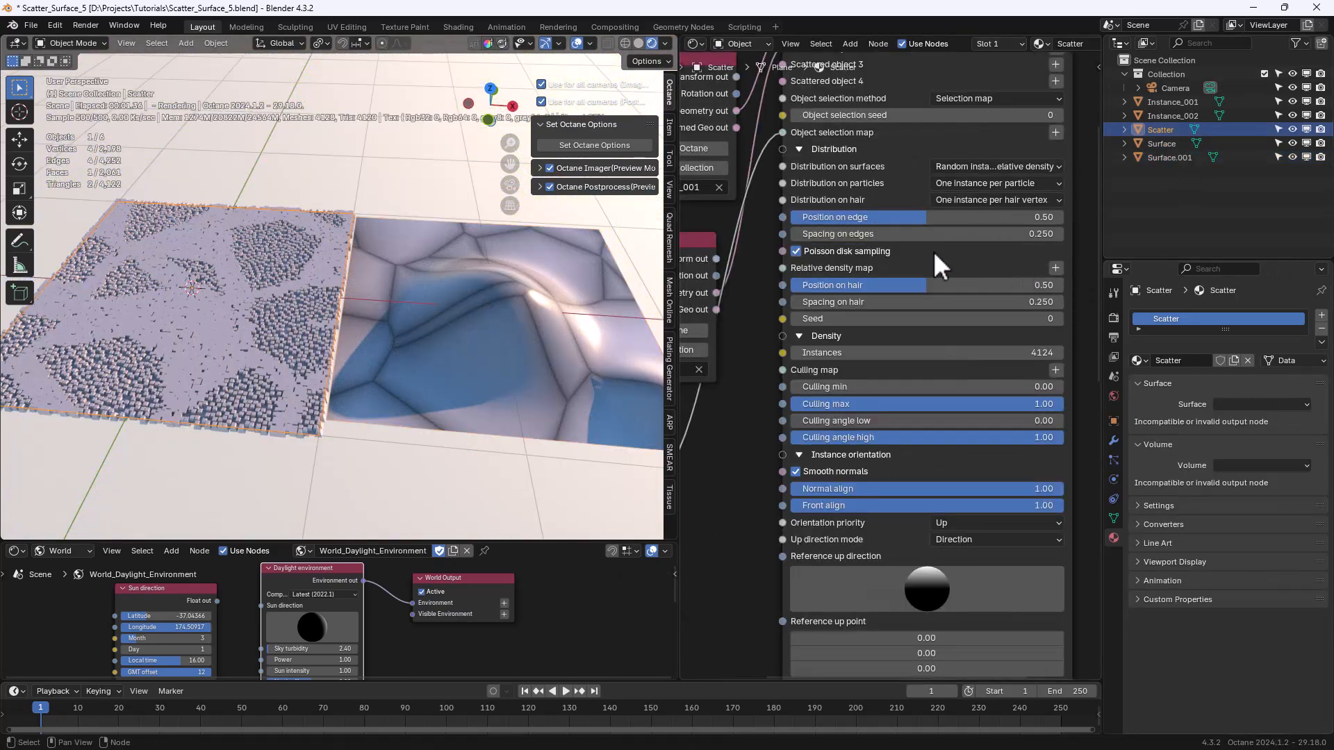
{"action": "middle_click_drag", "start_coordinate": [753, 362], "coordinate": [890, 655]}
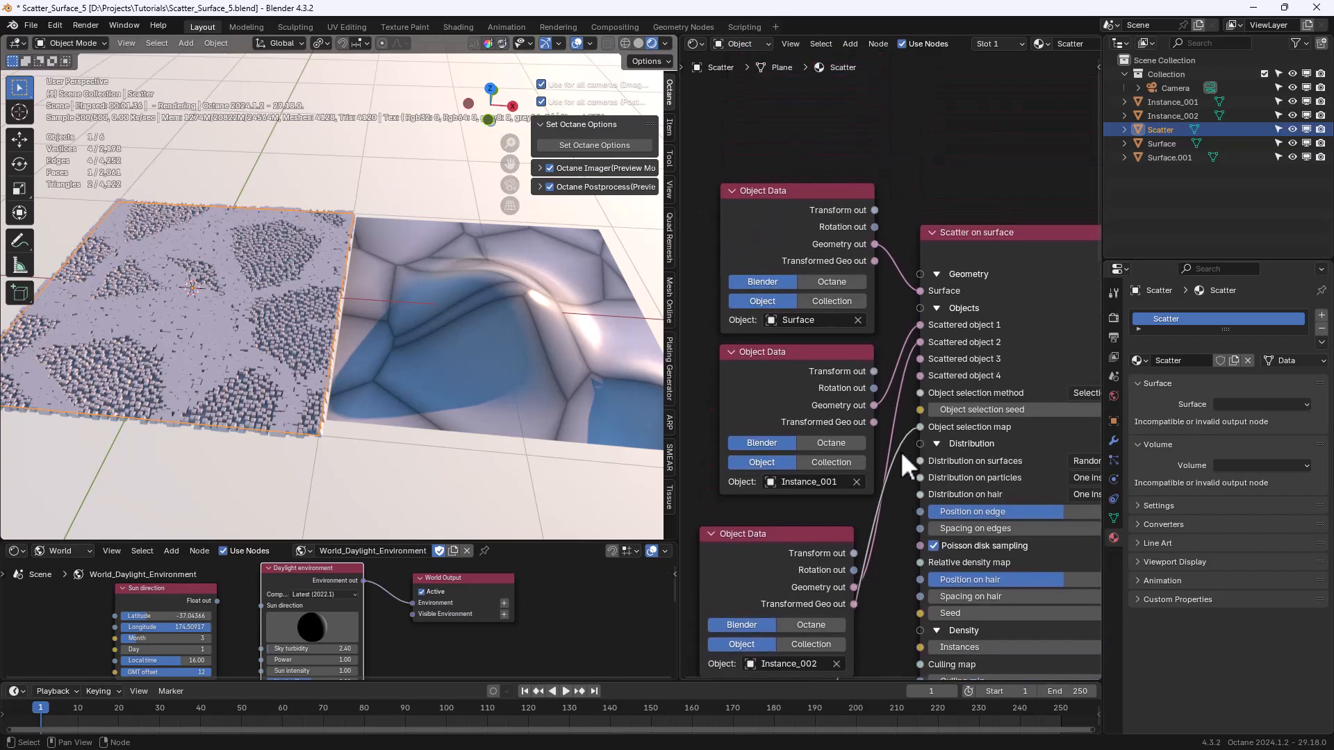
{"action": "left_click", "coordinate": [799, 321]}
{"action": "left_click", "coordinate": [813, 420]}
{"action": "middle_click_drag", "start_coordinate": [236, 394], "coordinate": [316, 353]}
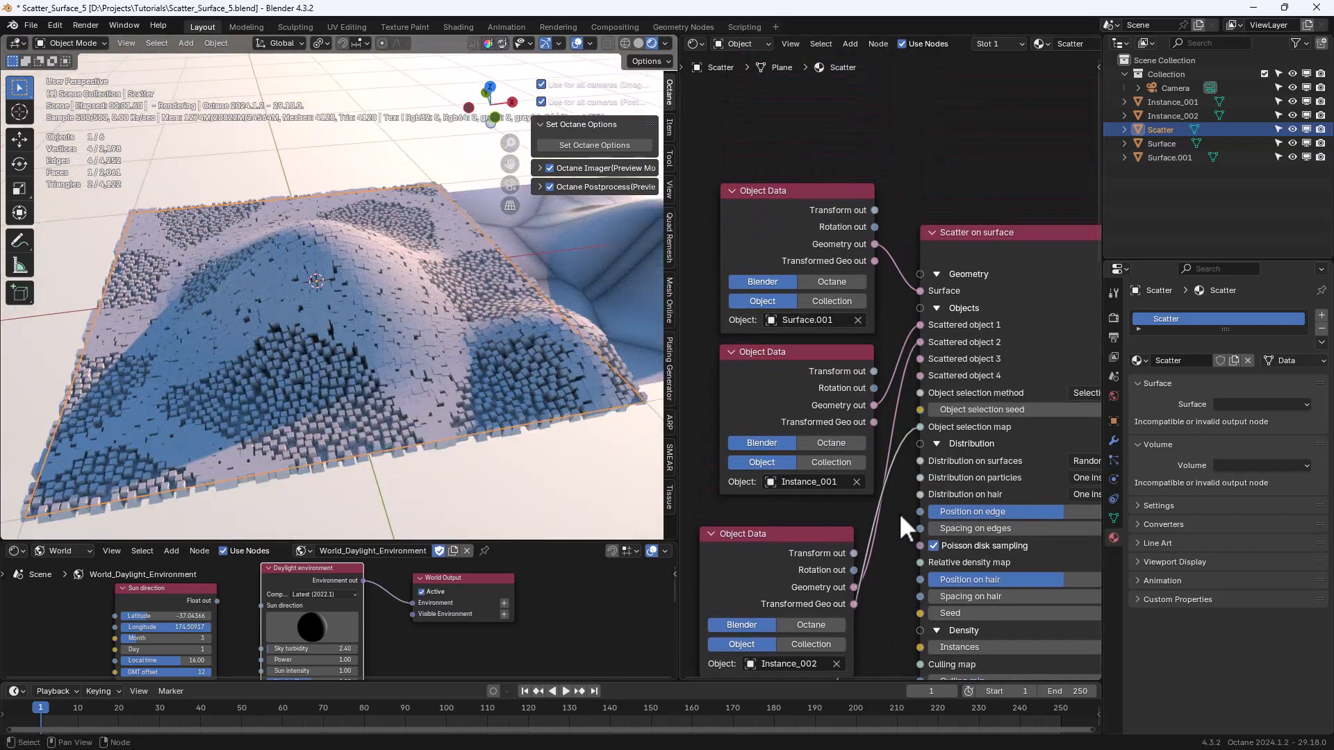
Lower the scatter's Normal align to 0.00 and restore it to 1.00 to compare the cubes' orientation on the slope.
{"action": "middle_click_drag", "start_coordinate": [899, 513], "coordinate": [865, 309]}
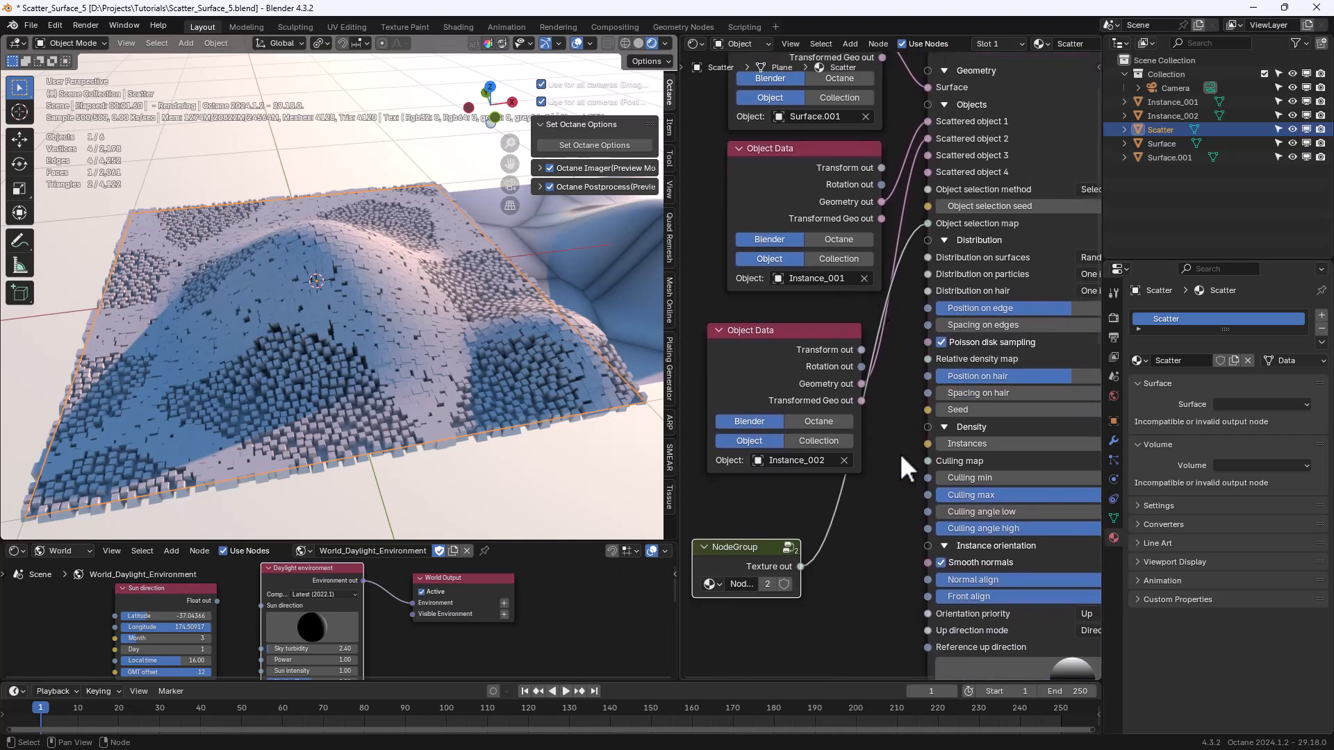
{"action": "middle_click_drag", "start_coordinate": [885, 477], "coordinate": [741, 484]}
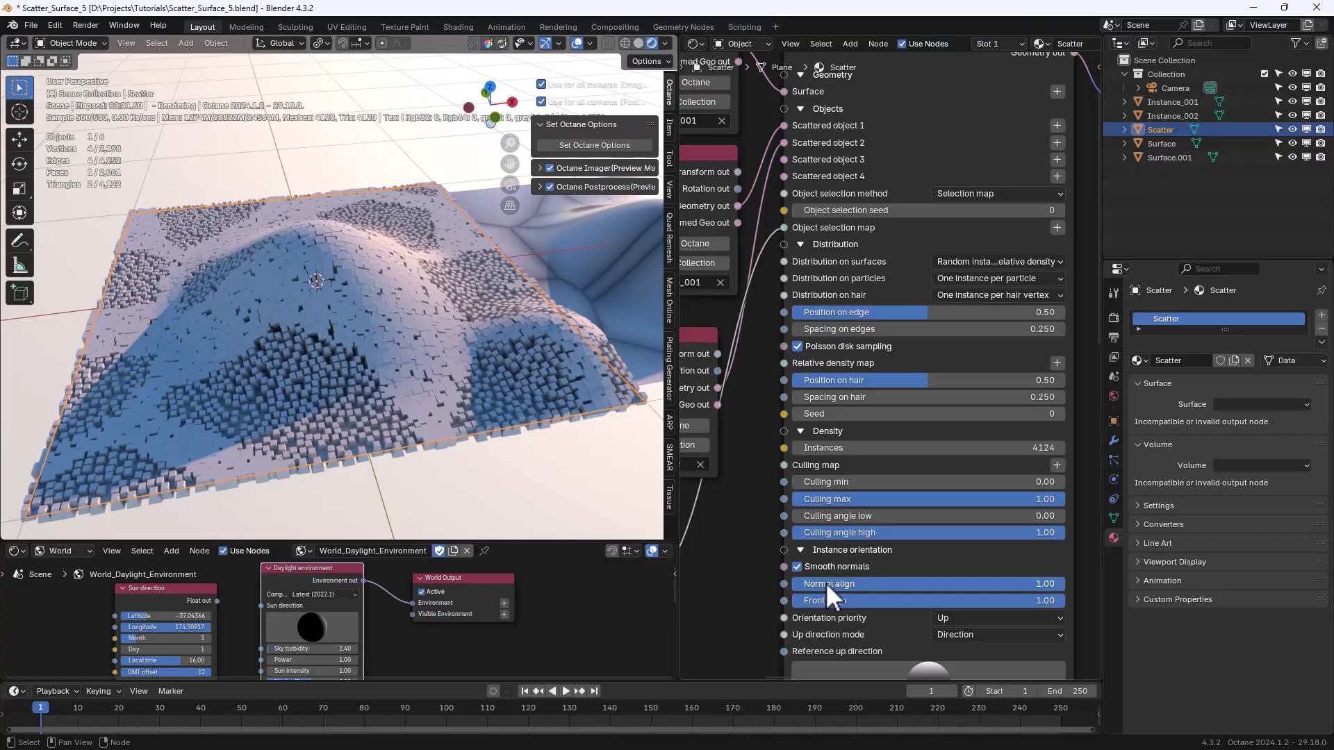
{"action": "left_click_drag", "start_coordinate": [825, 584], "coordinate": [776, 582]}
{"action": "scroll", "coordinate": [348, 394], "scroll_direction": "up", "scroll_amount": 2}
{"action": "middle_click_drag", "start_coordinate": [347, 394], "coordinate": [389, 354], "text": "shift"}
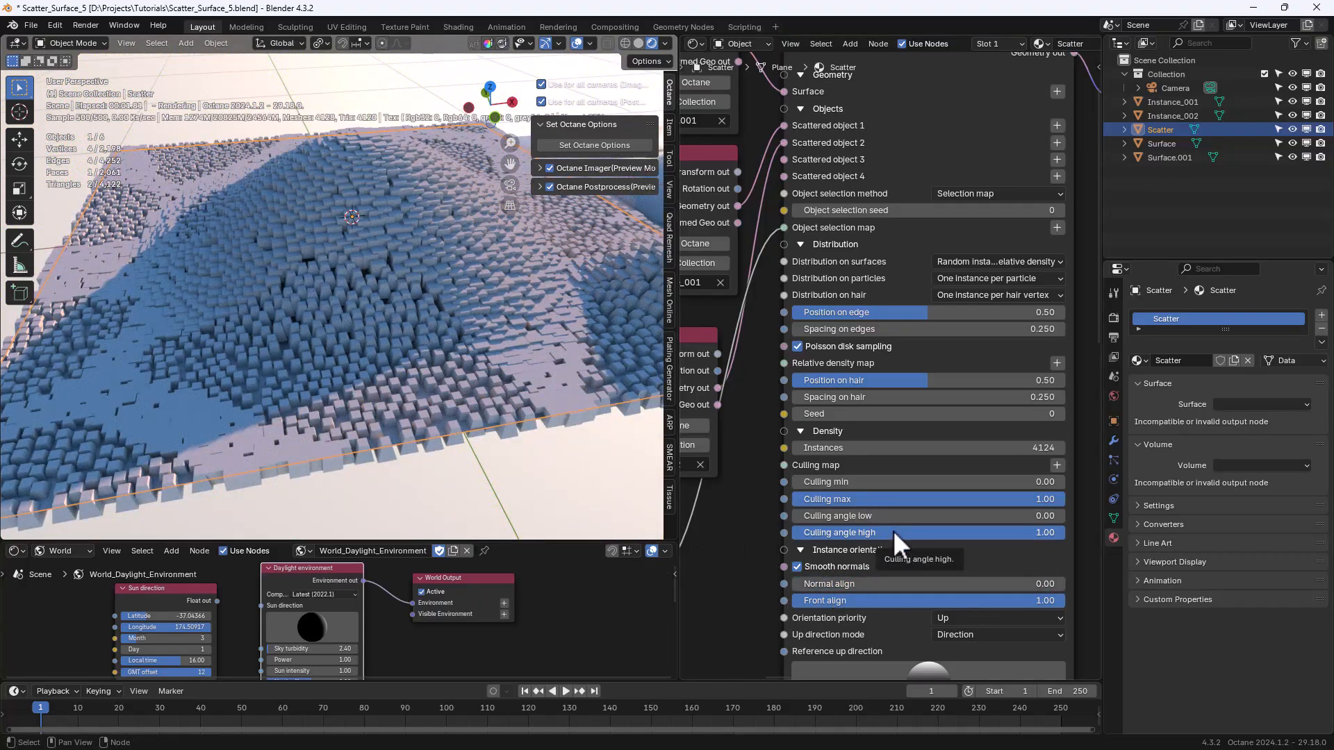
{"action": "left_click_drag", "start_coordinate": [847, 582], "coordinate": [903, 582]}
{"action": "mouse_move", "coordinate": [1063, 584]}
{"action": "left_mouse_down"}
{"action": "mouse_move", "coordinate": [792, 583]}
{"action": "mouse_move", "coordinate": [1065, 583]}
{"action": "left_mouse_up"}
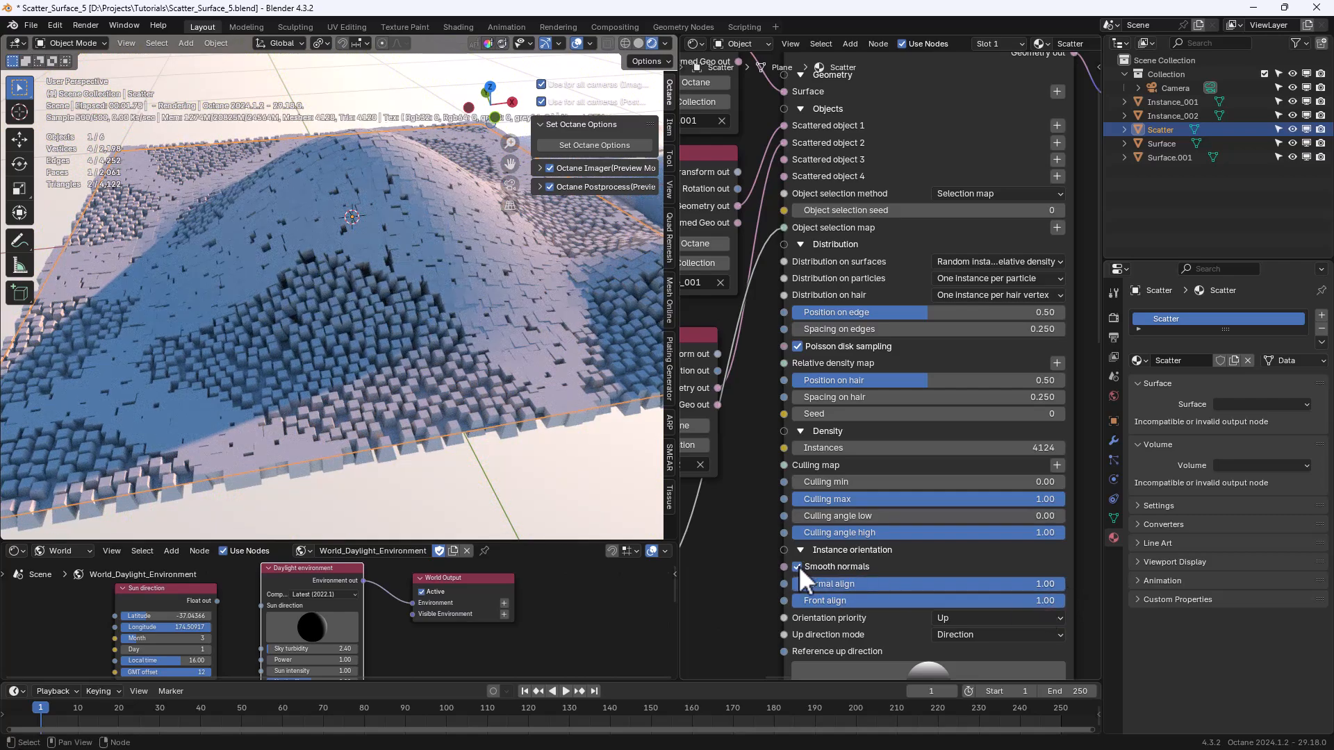
Switch Smooth normals off and on again, comparing the cubes' alignment on the hill up close.
{"action": "middle_click_drag", "start_coordinate": [756, 586], "coordinate": [788, 466]}
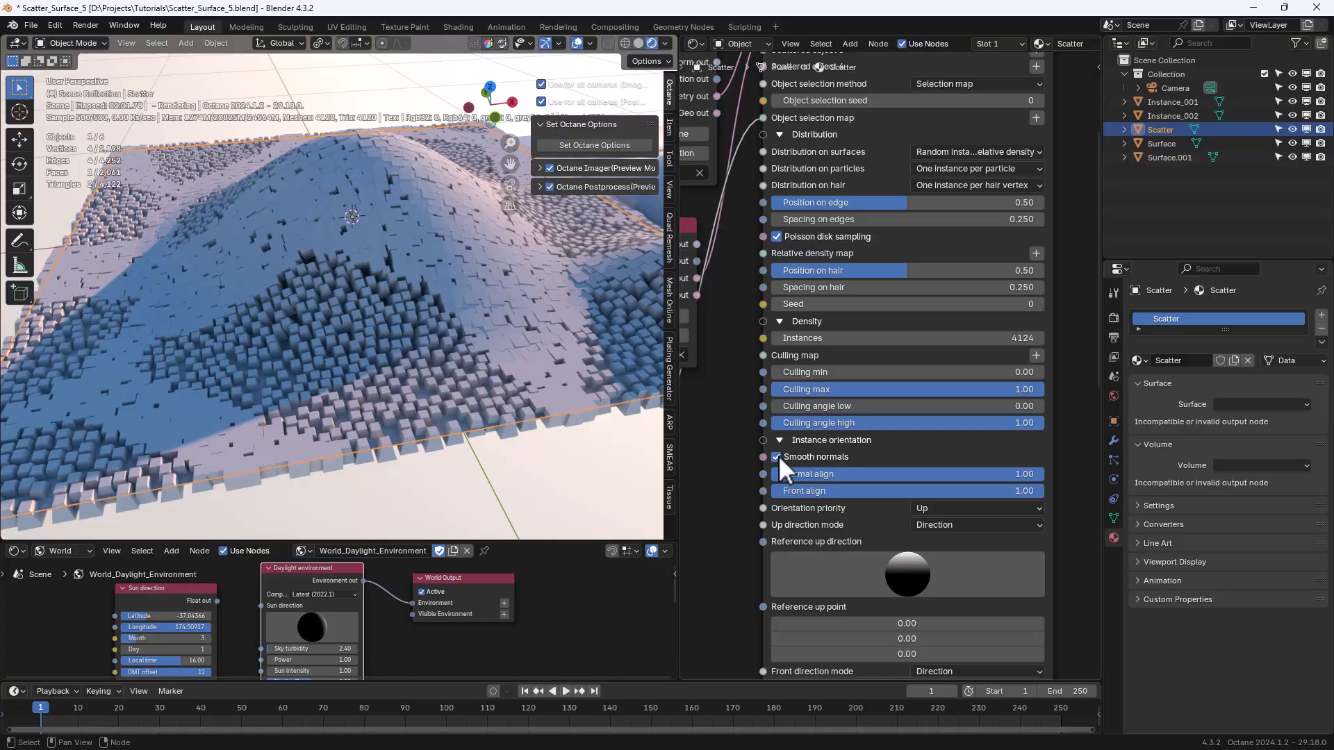
{"action": "left_click", "coordinate": [777, 457]}
{"action": "scroll", "coordinate": [417, 368], "scroll_direction": "up", "scroll_amount": 6}
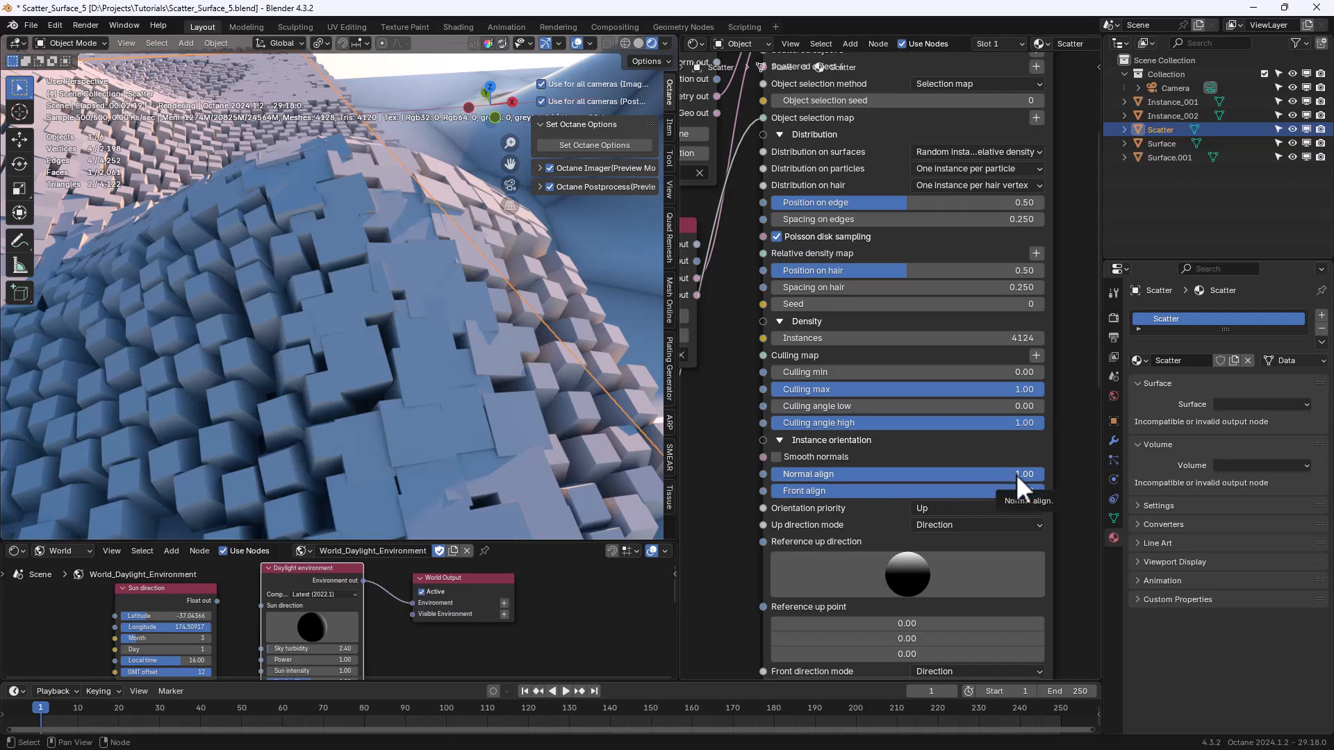
{"action": "left_click", "coordinate": [776, 456]}
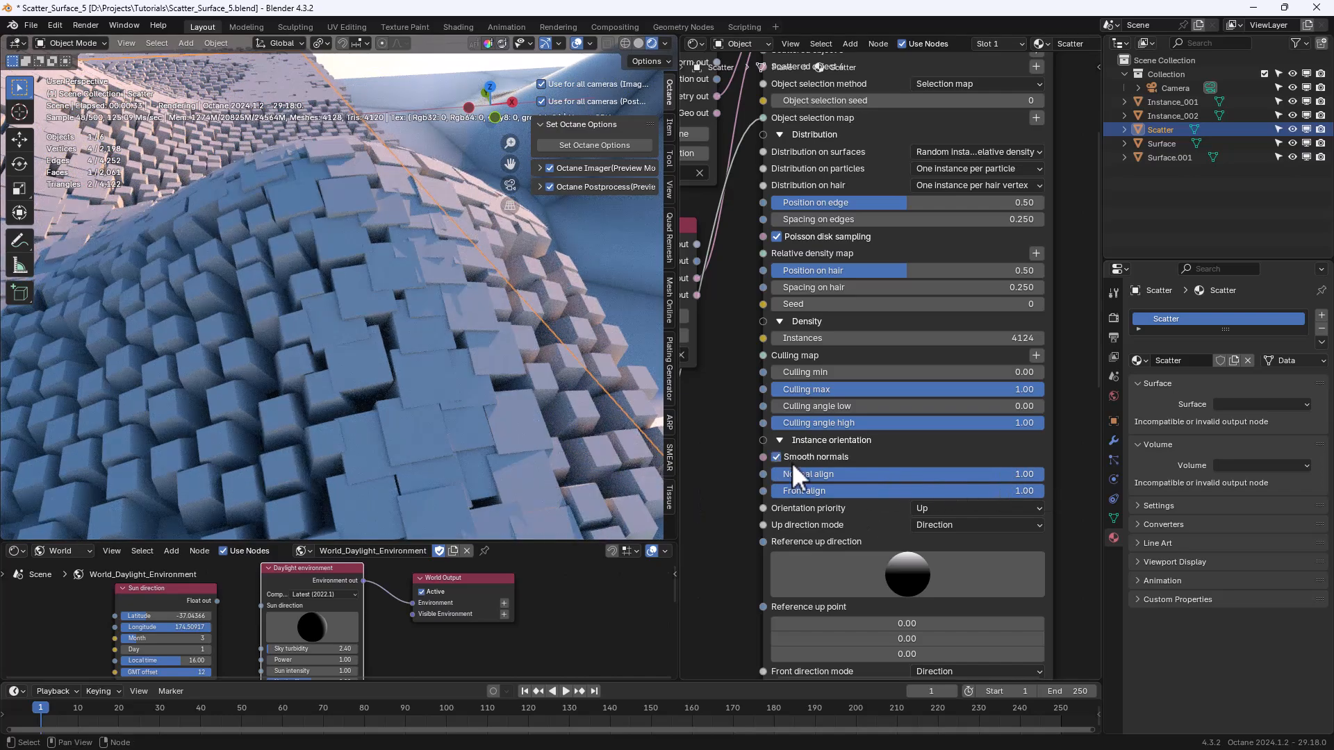
{"action": "scroll", "coordinate": [421, 360], "scroll_direction": "down", "scroll_amount": 6}
{"action": "middle_click_drag", "start_coordinate": [421, 360], "coordinate": [549, 361]}
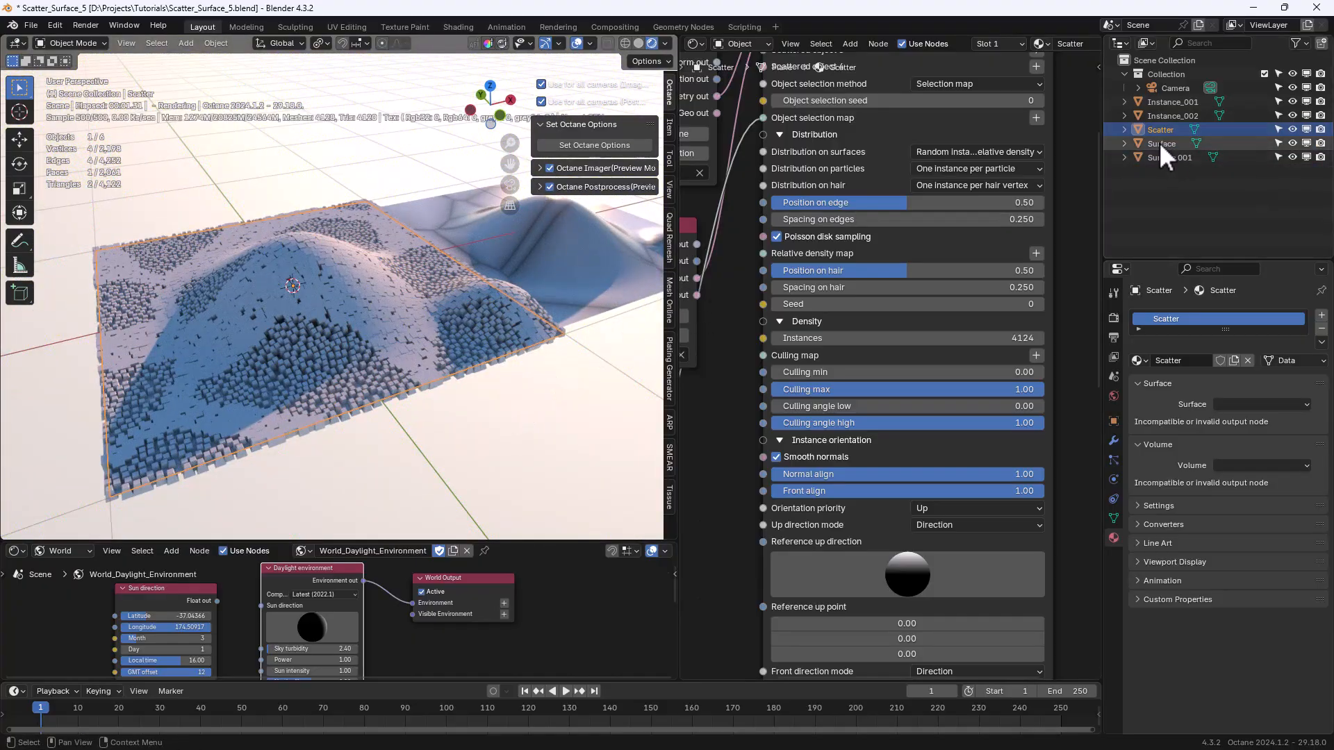
Set the Object Data node feeding the scatter's Surface input back to the Surface object.
{"action": "scroll", "coordinate": [854, 257], "scroll_direction": "down", "scroll_amount": 2}
{"action": "middle_click_drag", "start_coordinate": [854, 257], "coordinate": [826, 413]}
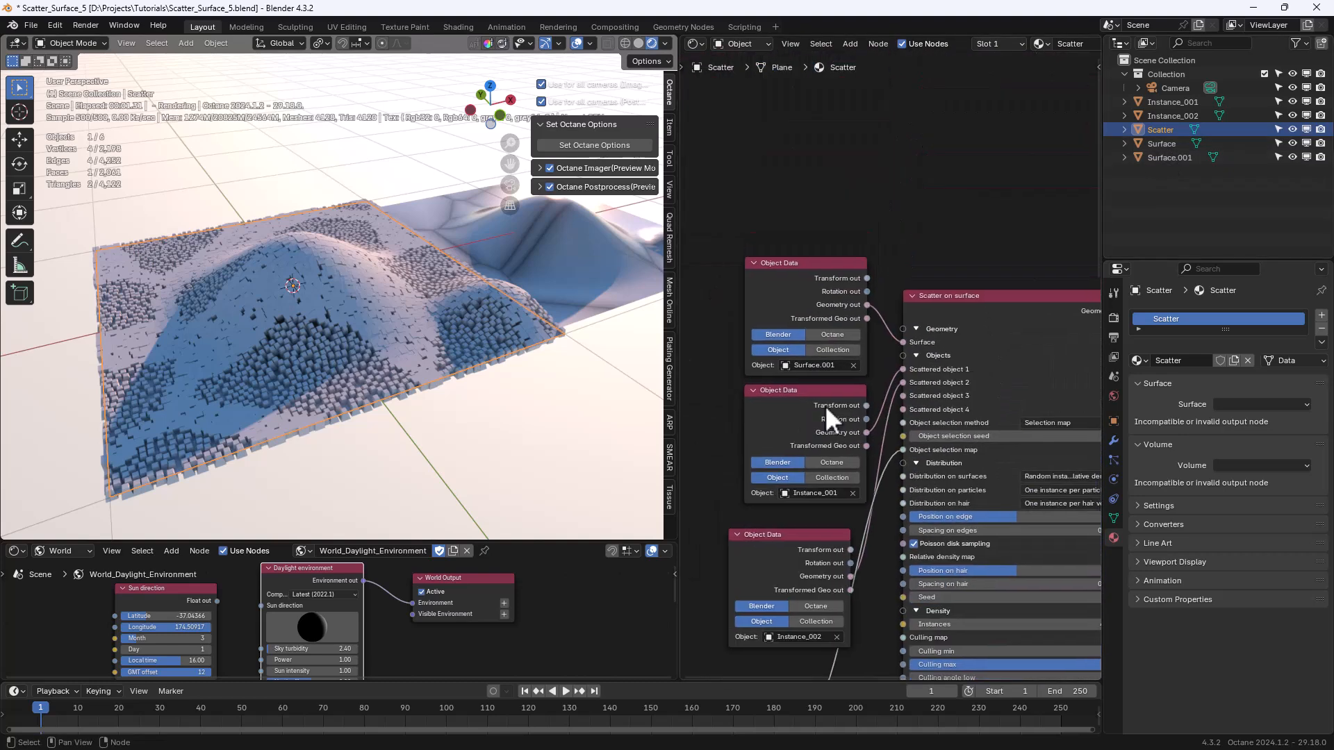
{"action": "left_click", "coordinate": [819, 366]}
{"action": "left_click", "coordinate": [803, 434]}
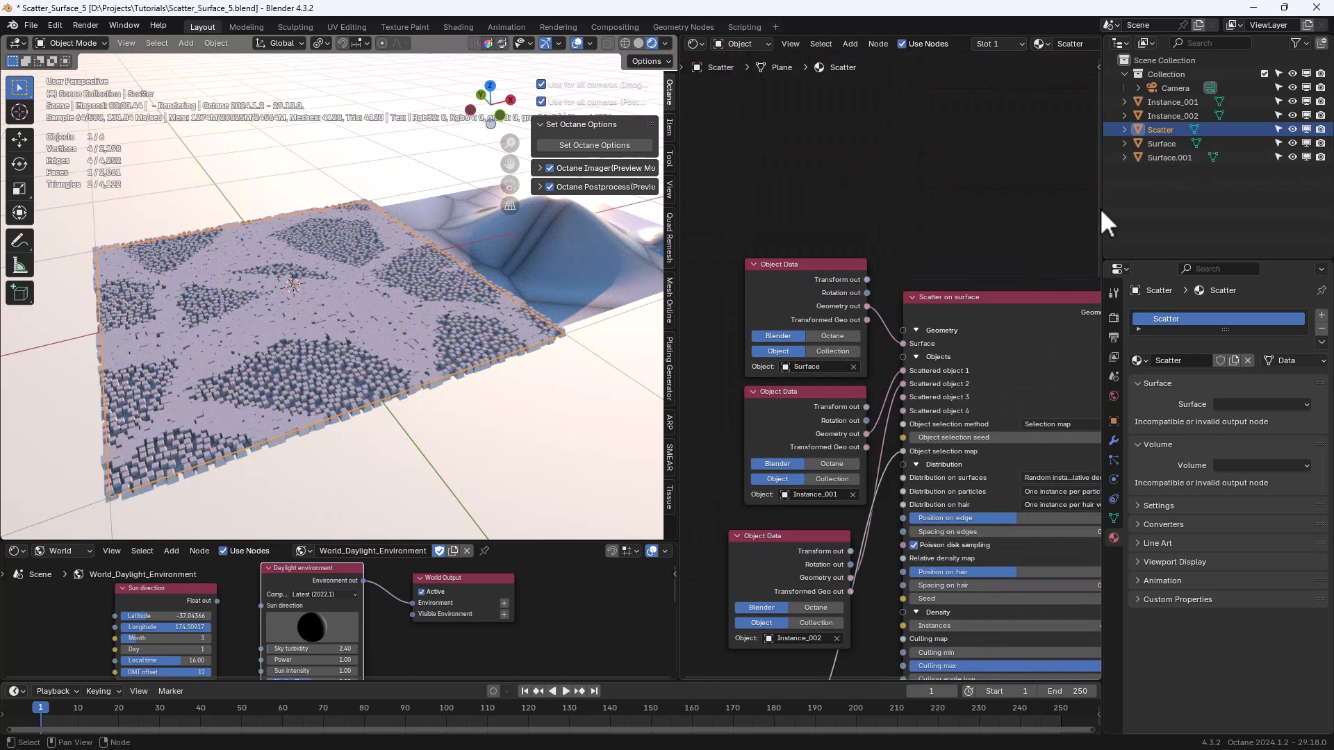
Delete the deformed Surface.001 plane.
{"action": "left_click", "coordinate": [1177, 159]}
{"action": "key", "text": "Delete"}
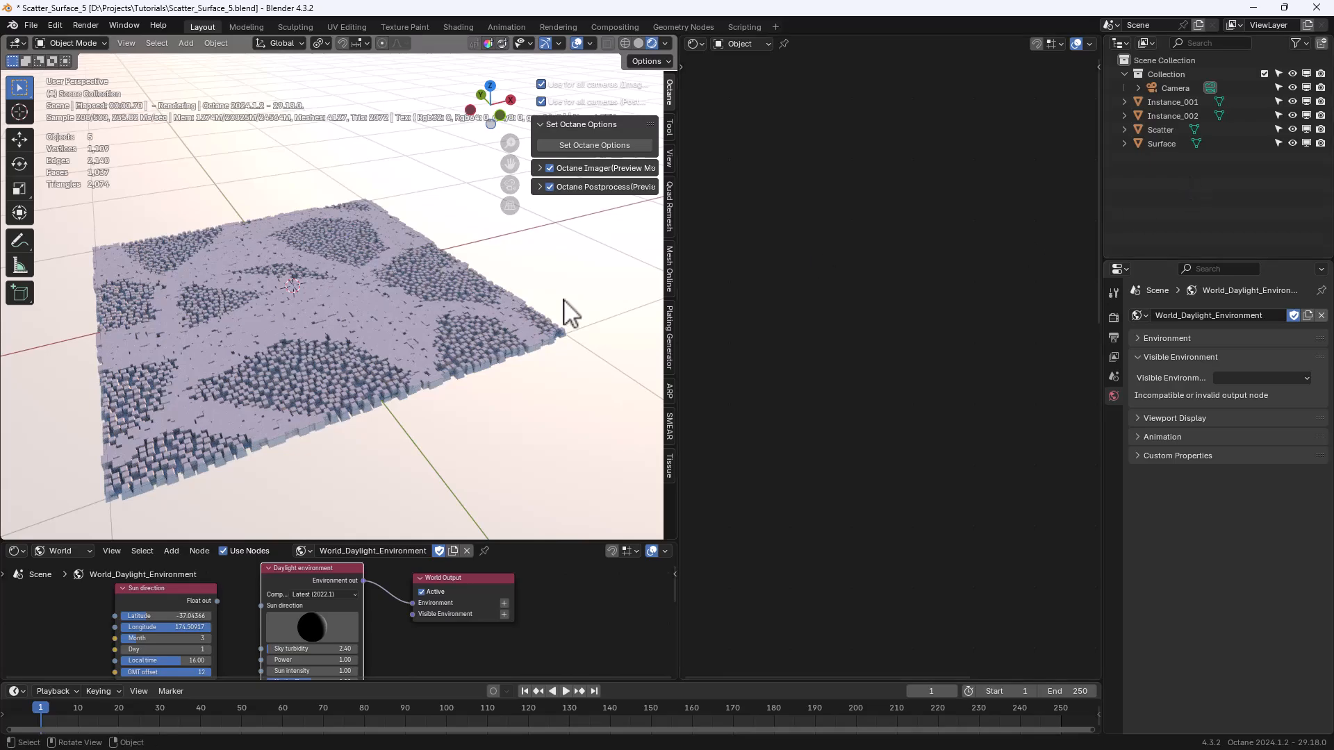
{"action": "middle_click_drag", "start_coordinate": [564, 302], "coordinate": [415, 297]}
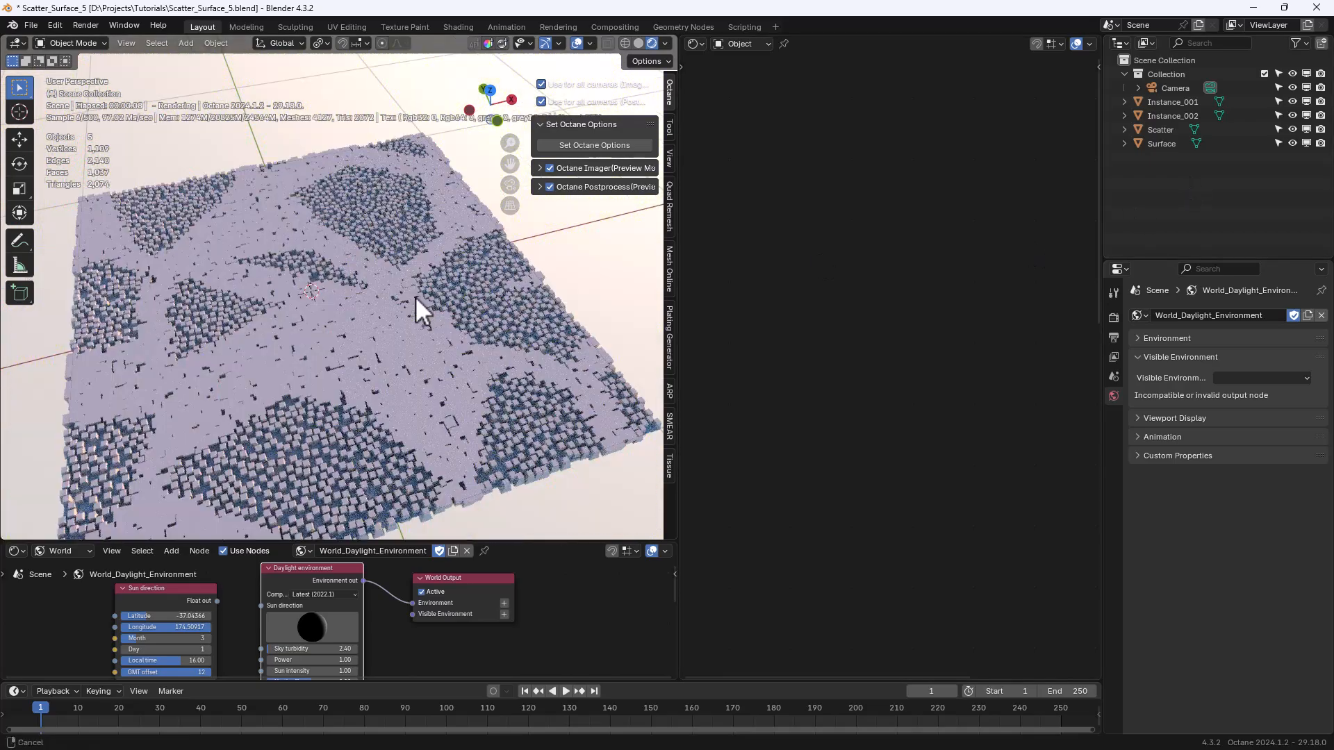
Make a fresh duplicate of the flat Surface plane and place it alongside the scatter to preview the noise texture.
{"action": "left_click", "coordinate": [1160, 144]}
{"action": "scroll", "coordinate": [327, 375], "scroll_direction": "down", "scroll_amount": 3}
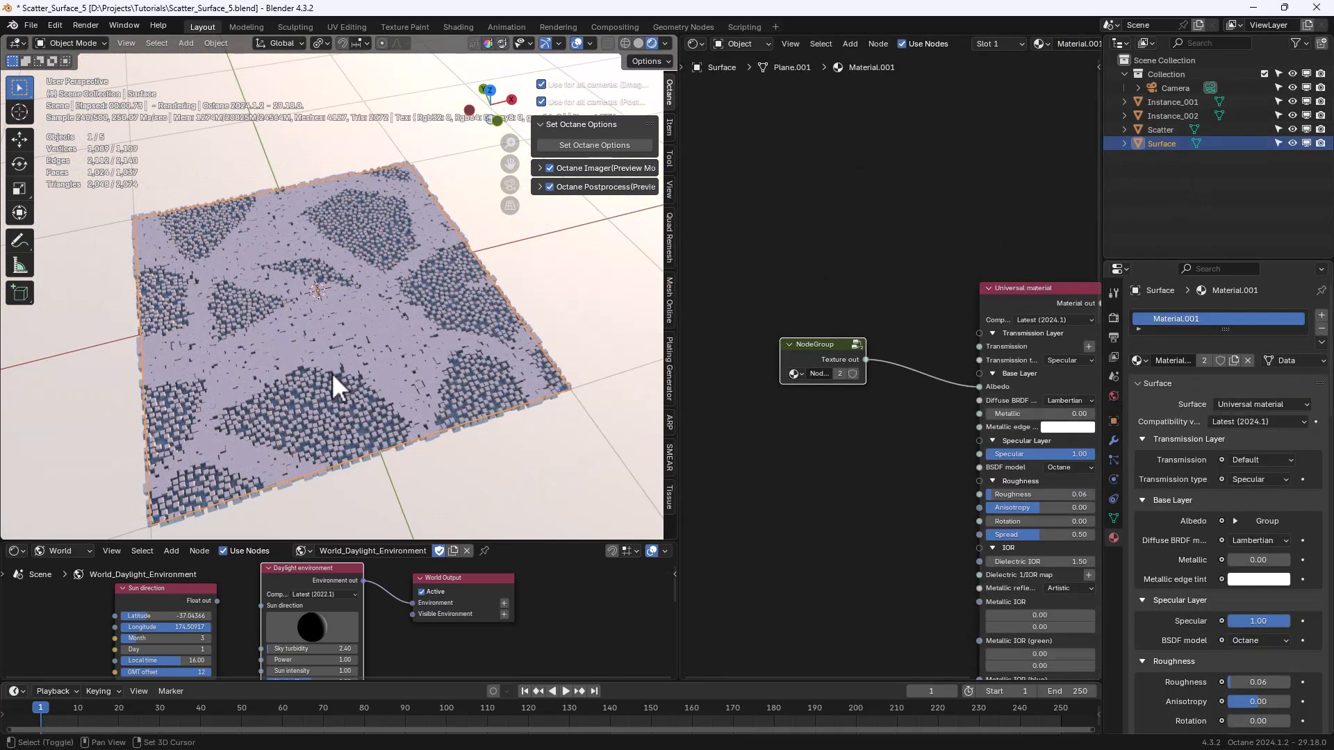
{"action": "key", "text": "shift+d"}
{"action": "left_click", "coordinate": [586, 333]}
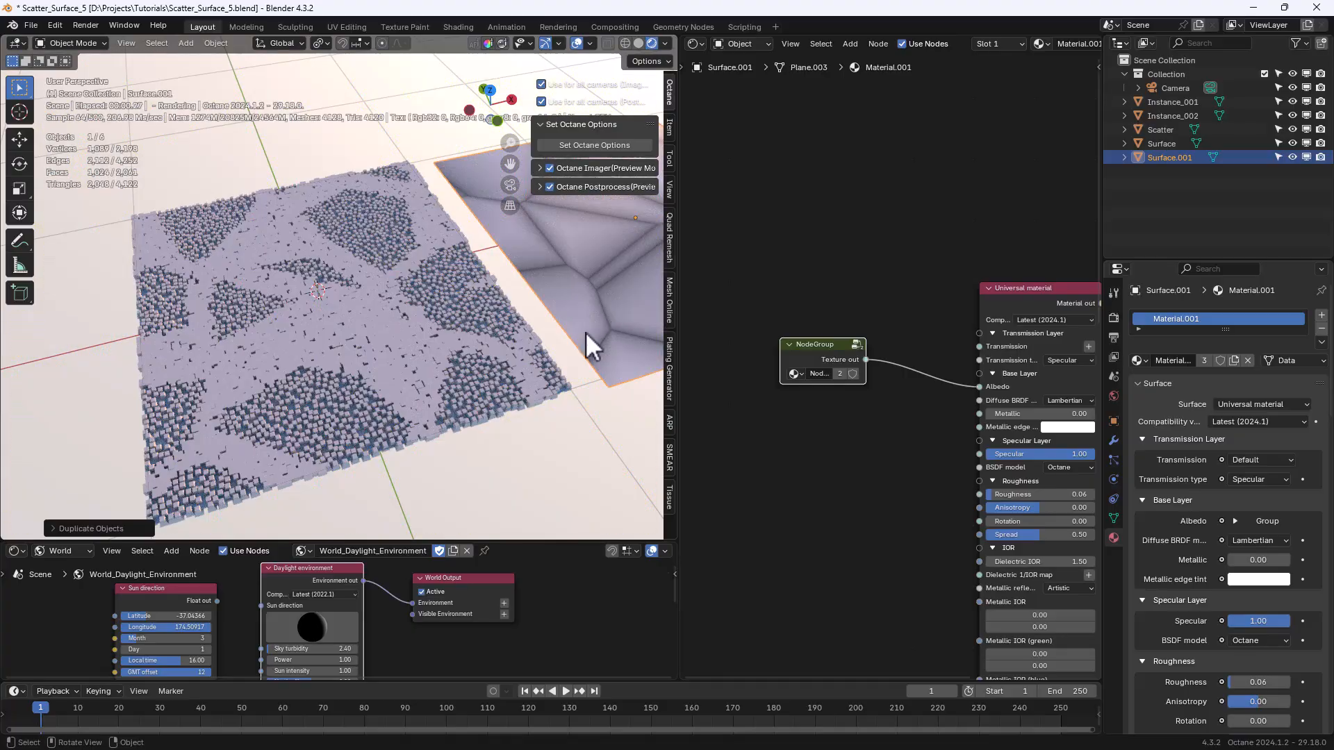
{"action": "middle_click_drag", "start_coordinate": [586, 332], "coordinate": [469, 238]}
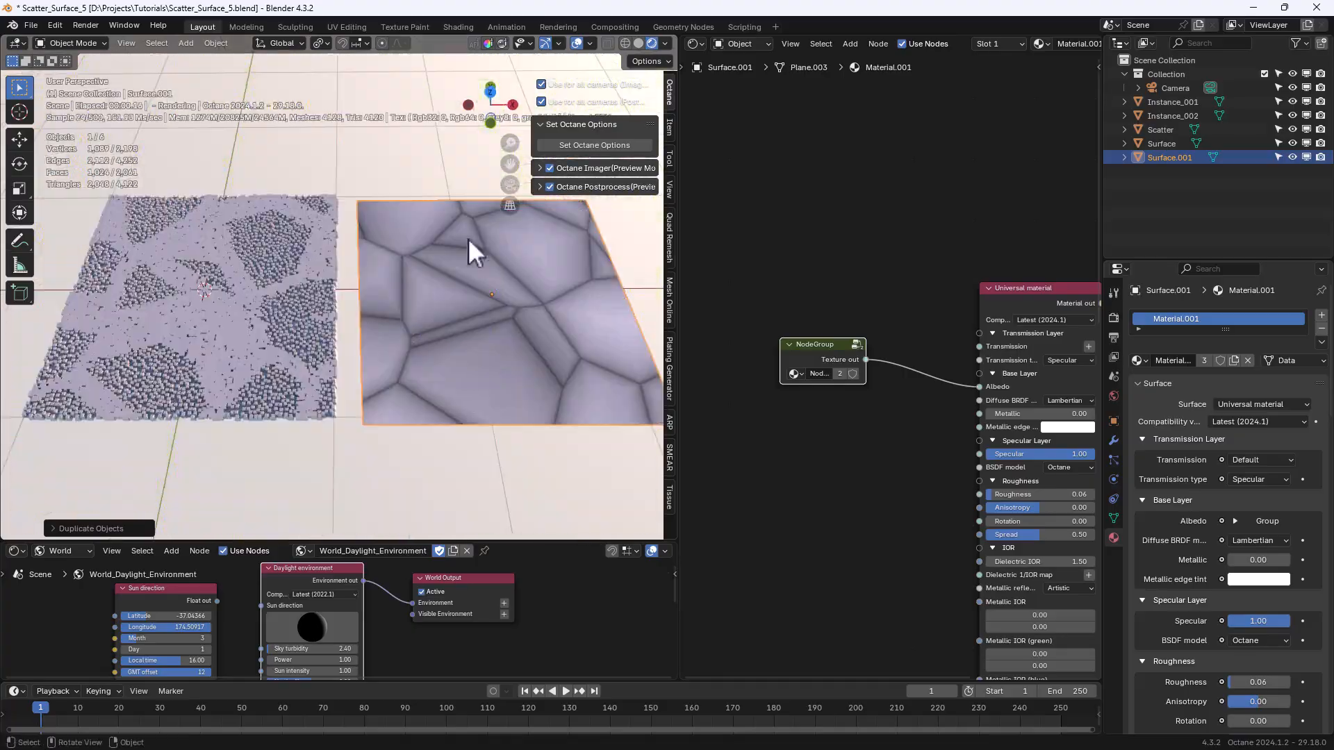
Open the noise node group from the Scatter tree, raise the Noise texture's Gamma to about 3.47 and enable Invert.
{"action": "left_click", "coordinate": [1160, 130]}
{"action": "middle_click_drag", "start_coordinate": [850, 528], "coordinate": [891, 246]}
{"action": "scroll", "coordinate": [782, 431], "scroll_direction": "up", "scroll_amount": 3}
{"action": "key", "text": "Tab"}
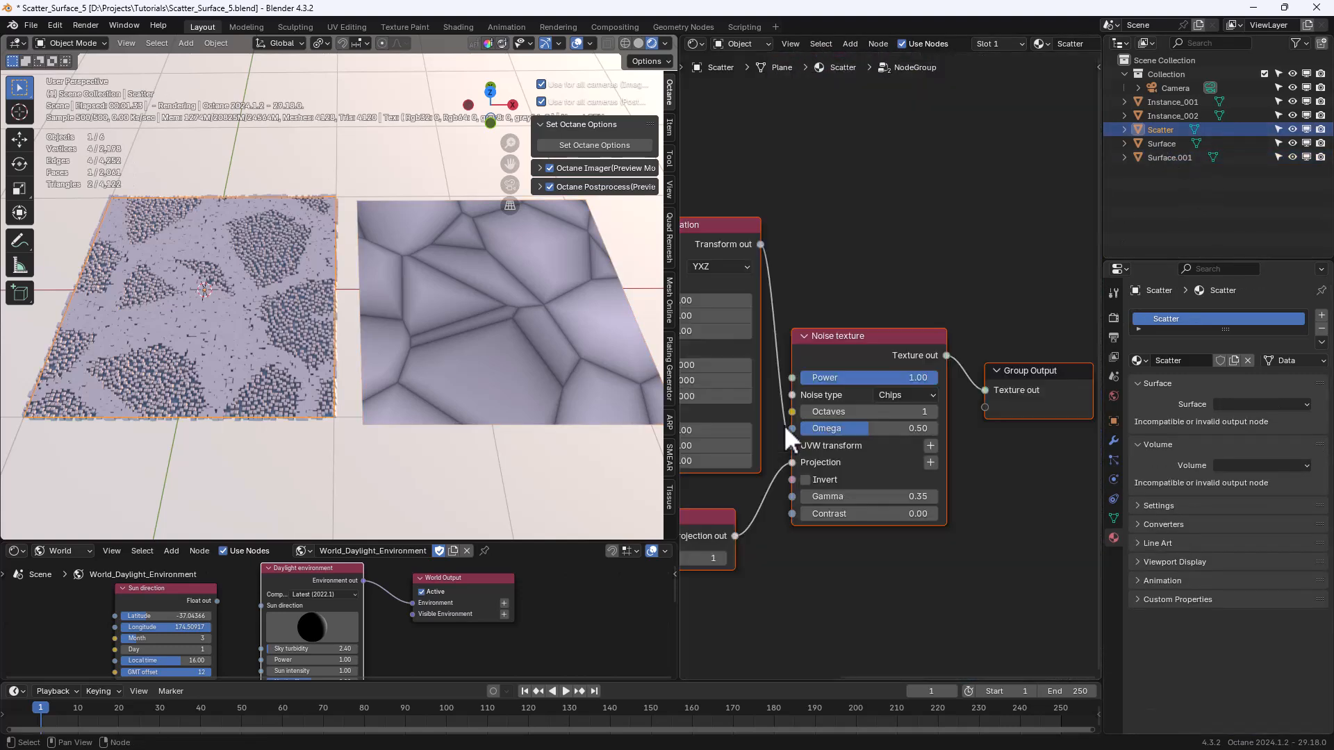
{"action": "middle_click_drag", "start_coordinate": [716, 550], "coordinate": [814, 529]}
{"action": "middle_click_drag", "start_coordinate": [953, 616], "coordinate": [927, 624]}
{"action": "left_click_drag", "start_coordinate": [965, 486], "coordinate": [1021, 486]}
{"action": "left_click", "coordinate": [893, 471]}
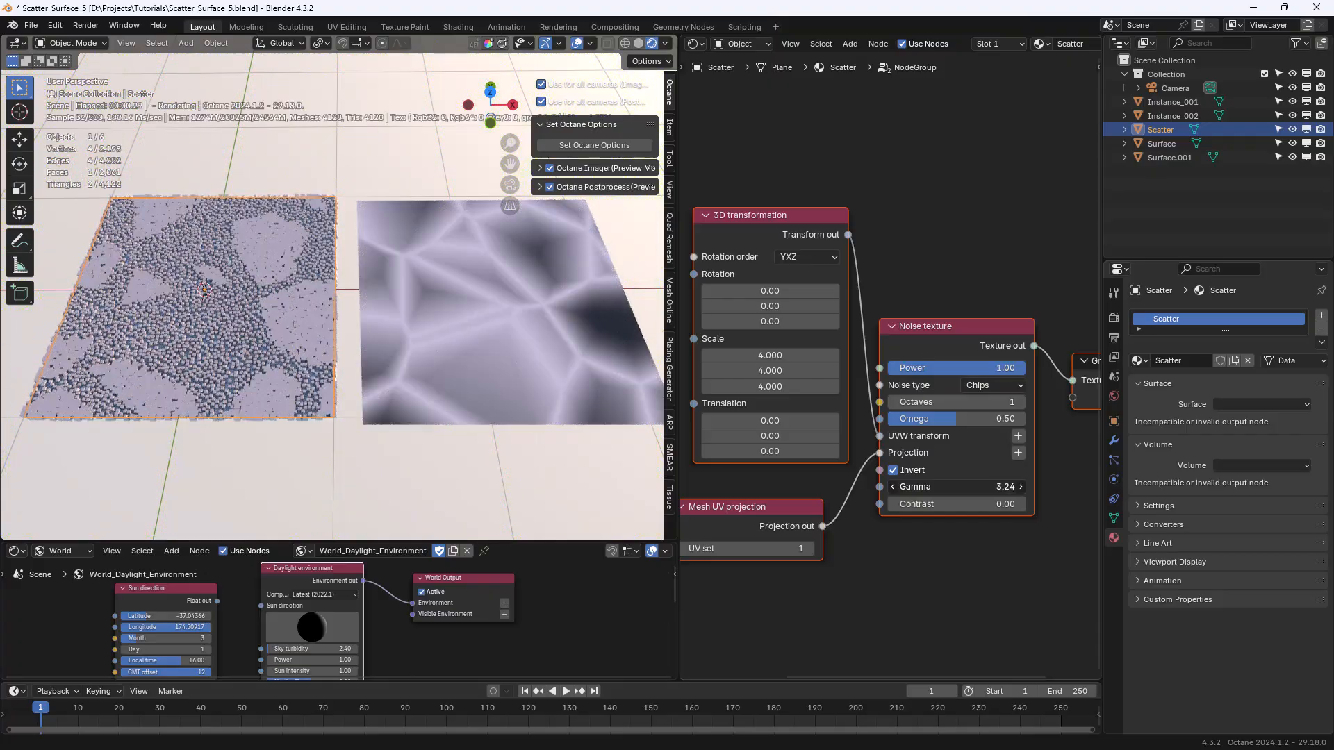
Set the Noise texture's Contrast to 100 and its Gamma to 5.19.
{"action": "left_click", "coordinate": [965, 504]}
{"action": "type", "text": "100"}
{"action": "key", "text": "Return"}
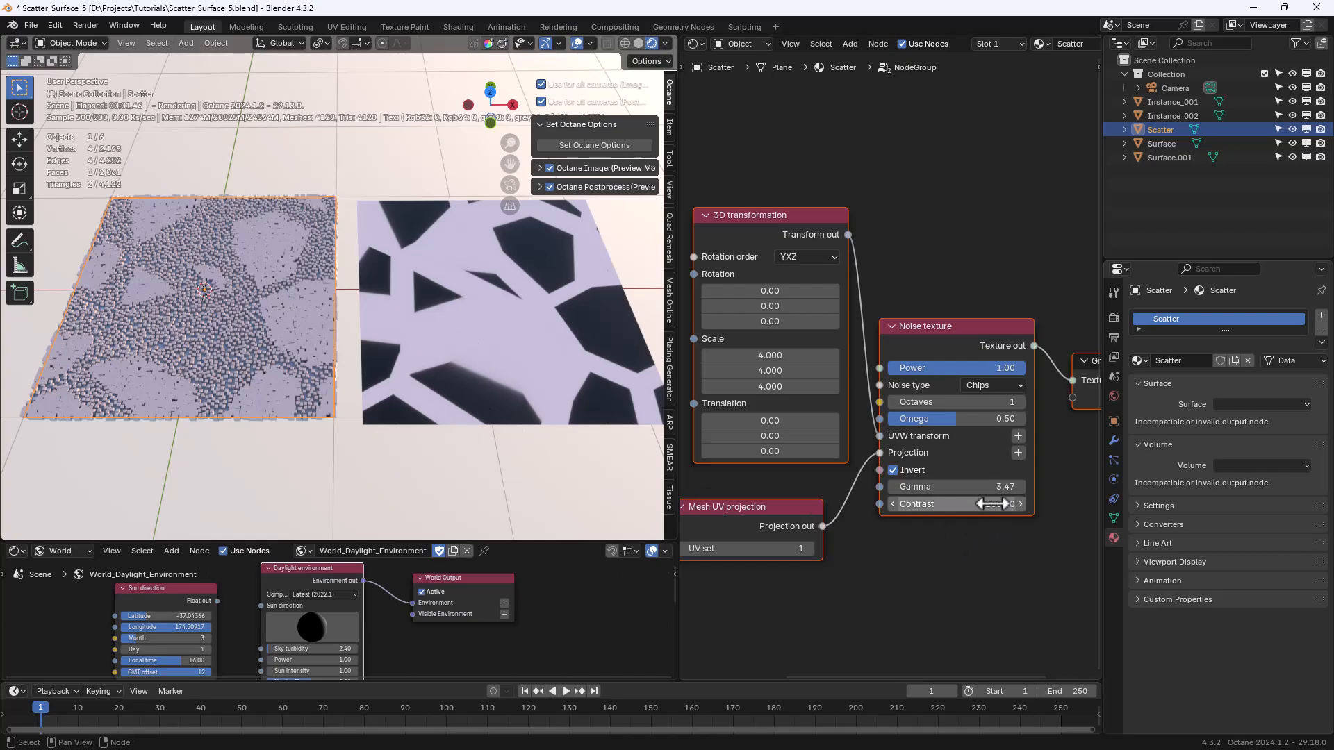
{"action": "left_click_drag", "start_coordinate": [998, 488], "coordinate": [1034, 489]}
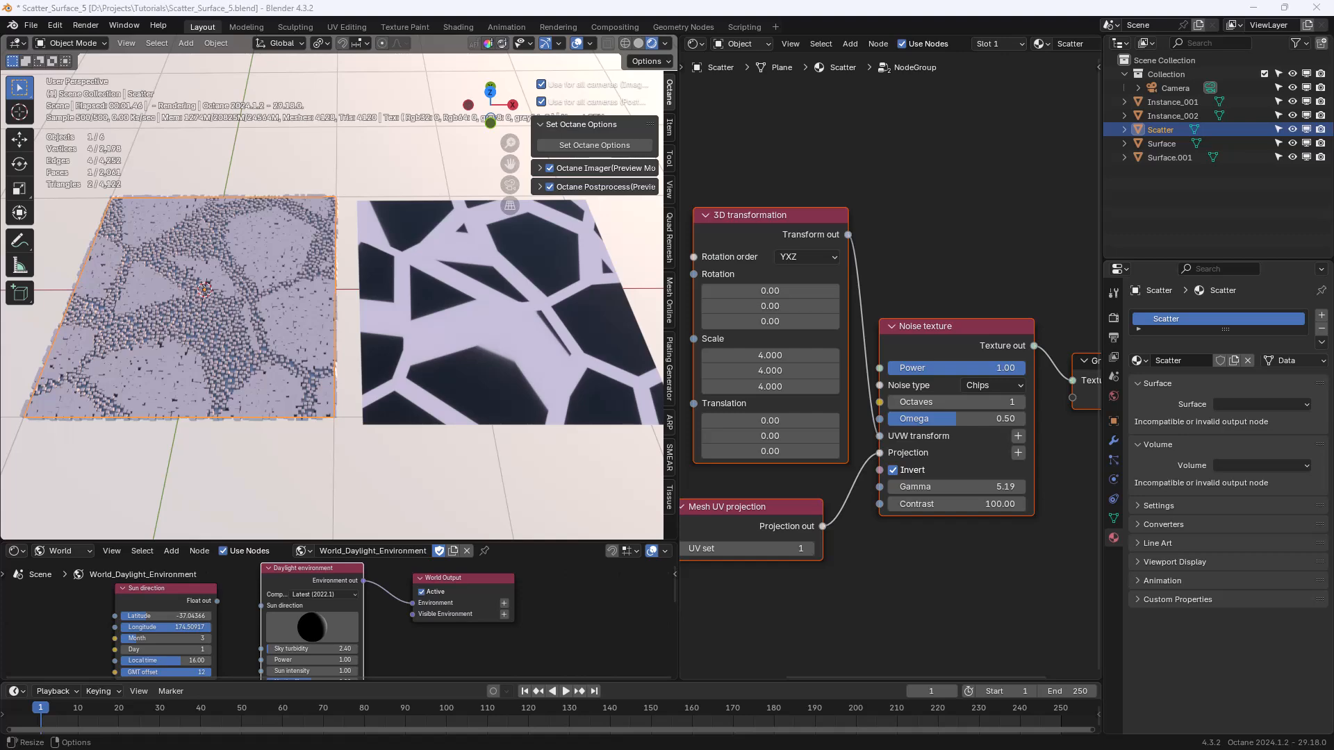
Save an incremental version of the file as Scatter_Surface_6, and leave the node group for the Scatter node tree.
{"action": "key", "text": "ctrl+alt+s"}
{"action": "key", "text": "Home"}
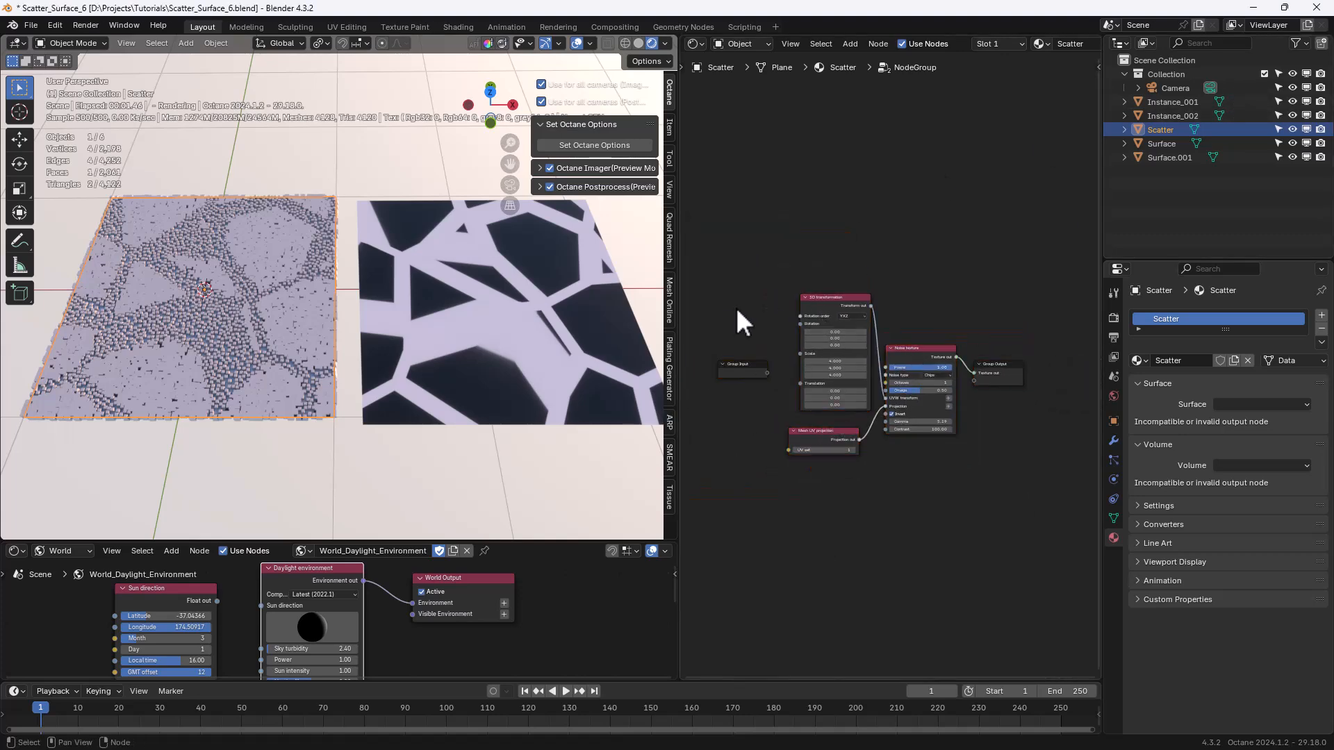
{"action": "key", "text": "Tab"}
Examine the Scatter on surface node's instance orientation and transform settings, and view the scattered cubes from closer up.
{"action": "scroll", "coordinate": [910, 437], "scroll_direction": "up", "scroll_amount": 8}
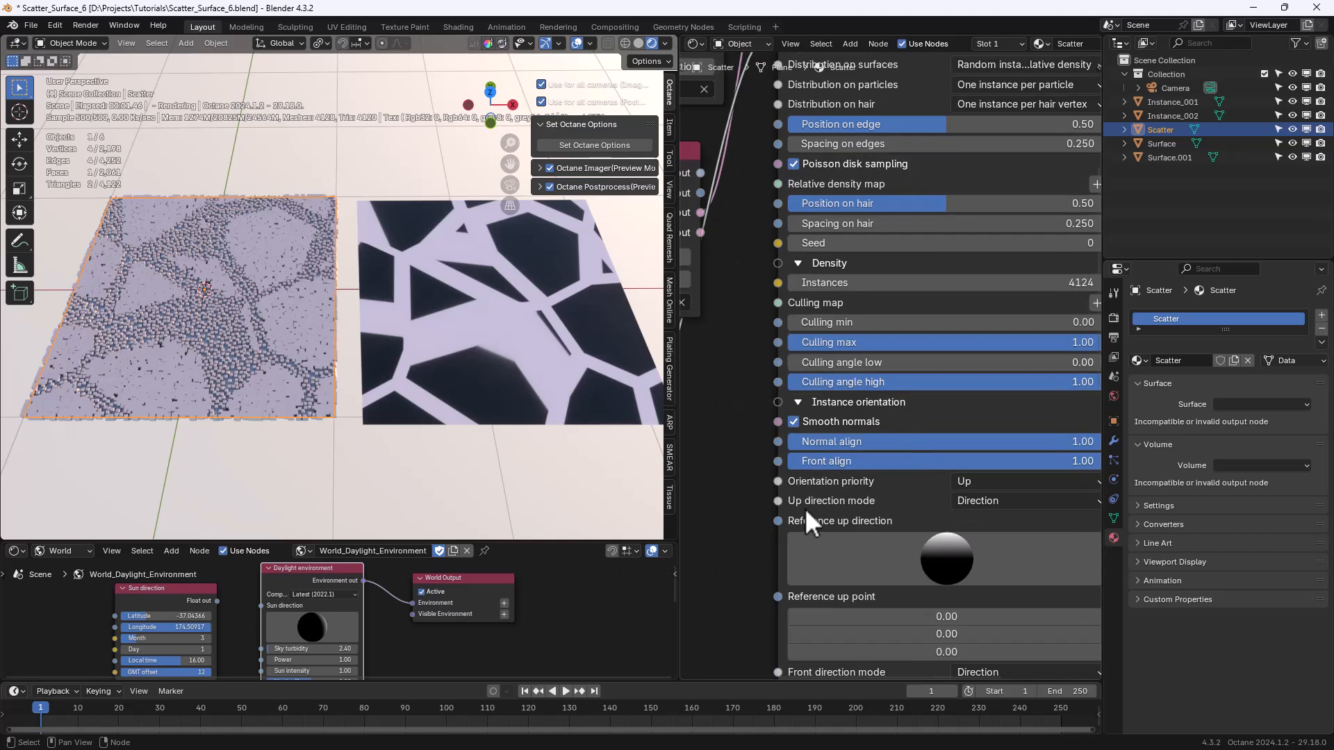
{"action": "middle_click_drag", "start_coordinate": [753, 587], "coordinate": [731, 368]}
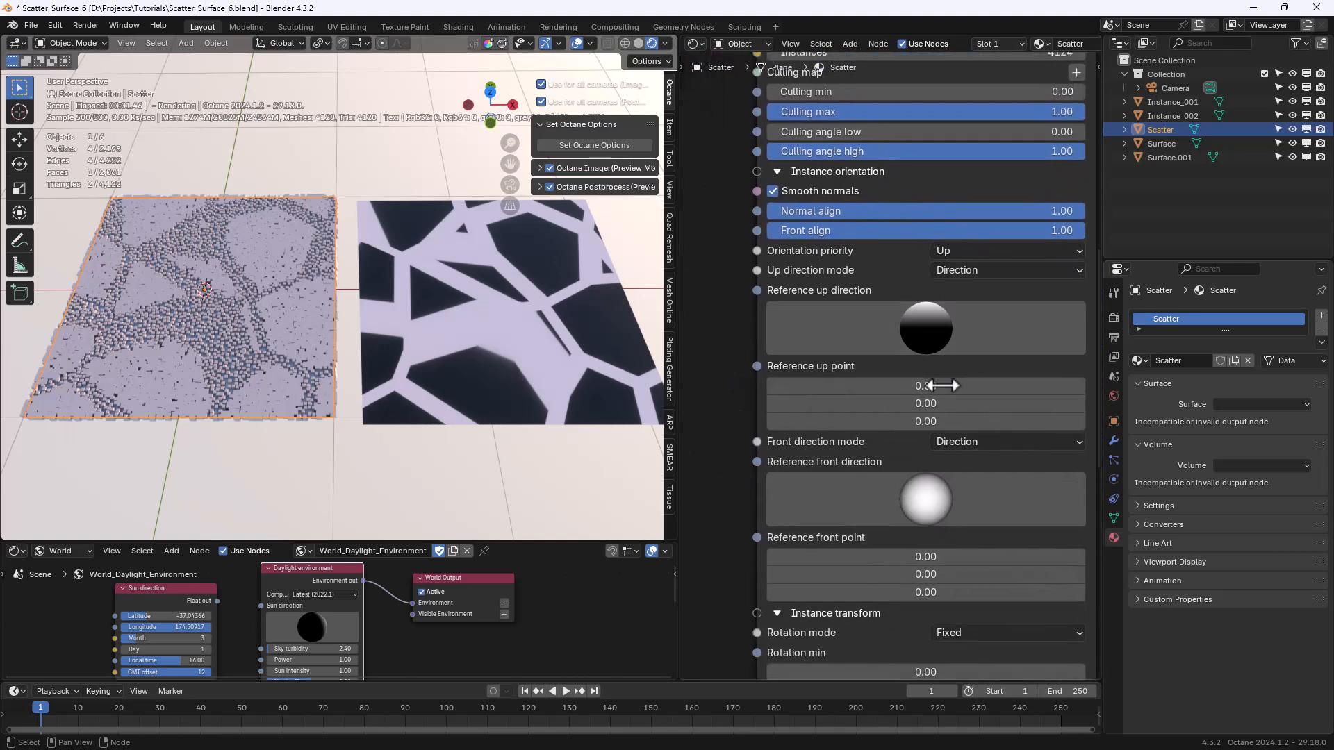
{"action": "middle_click_drag", "start_coordinate": [739, 582], "coordinate": [724, 232]}
{"action": "scroll", "coordinate": [742, 347], "scroll_direction": "down", "scroll_amount": 2}
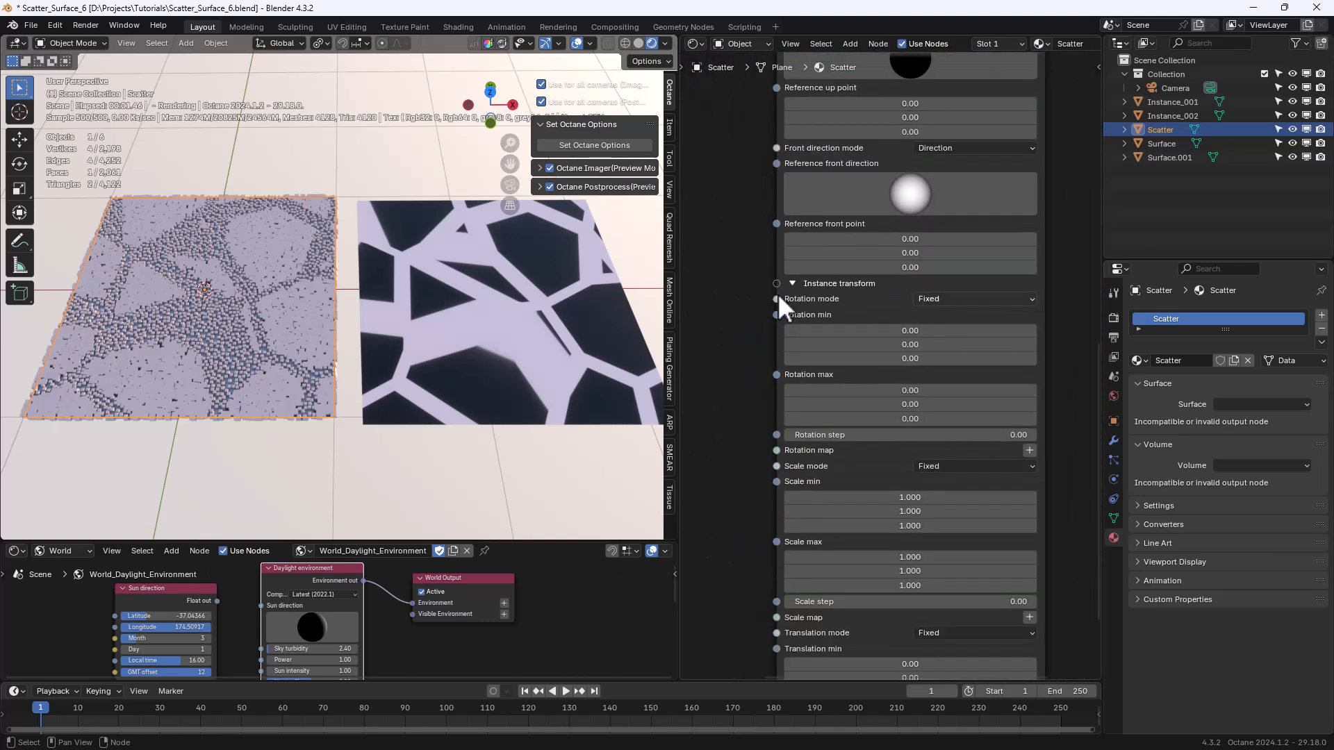
{"action": "middle_click_drag", "start_coordinate": [744, 600], "coordinate": [742, 451]}
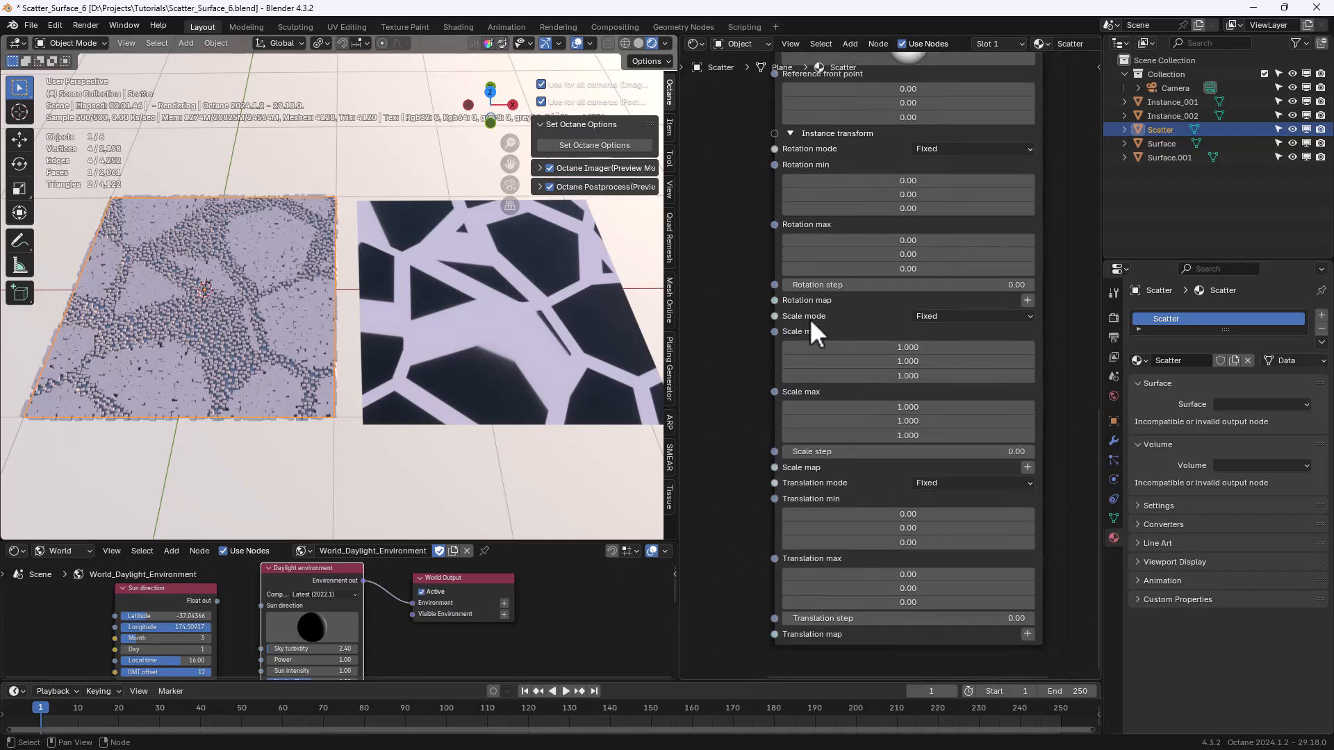
{"action": "scroll", "coordinate": [381, 373], "scroll_direction": "up", "scroll_amount": 3}
{"action": "middle_click_drag", "start_coordinate": [327, 354], "coordinate": [485, 378]}
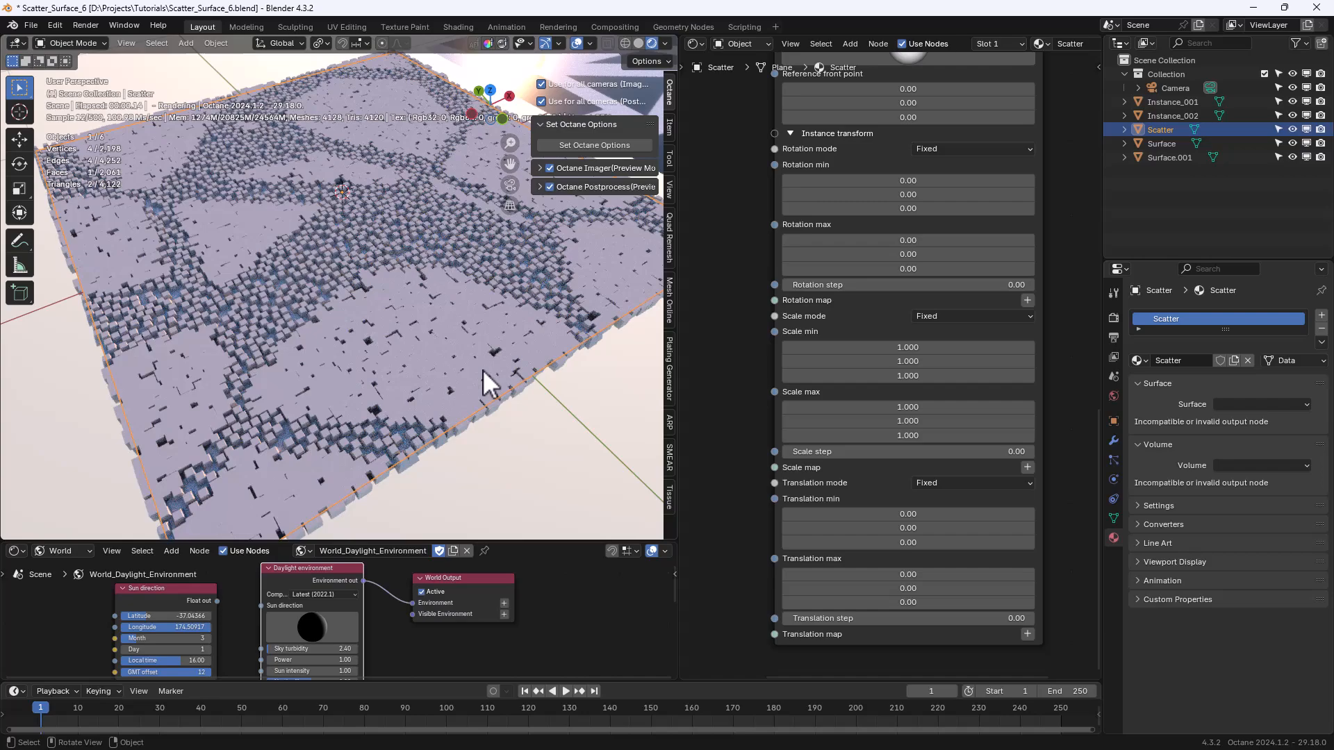
Set the instance Scale mode to randomized with independent axes and the Scale min to 0.1 on all three axes.
{"action": "left_click", "coordinate": [965, 316]}
{"action": "left_click", "coordinate": [979, 348]}
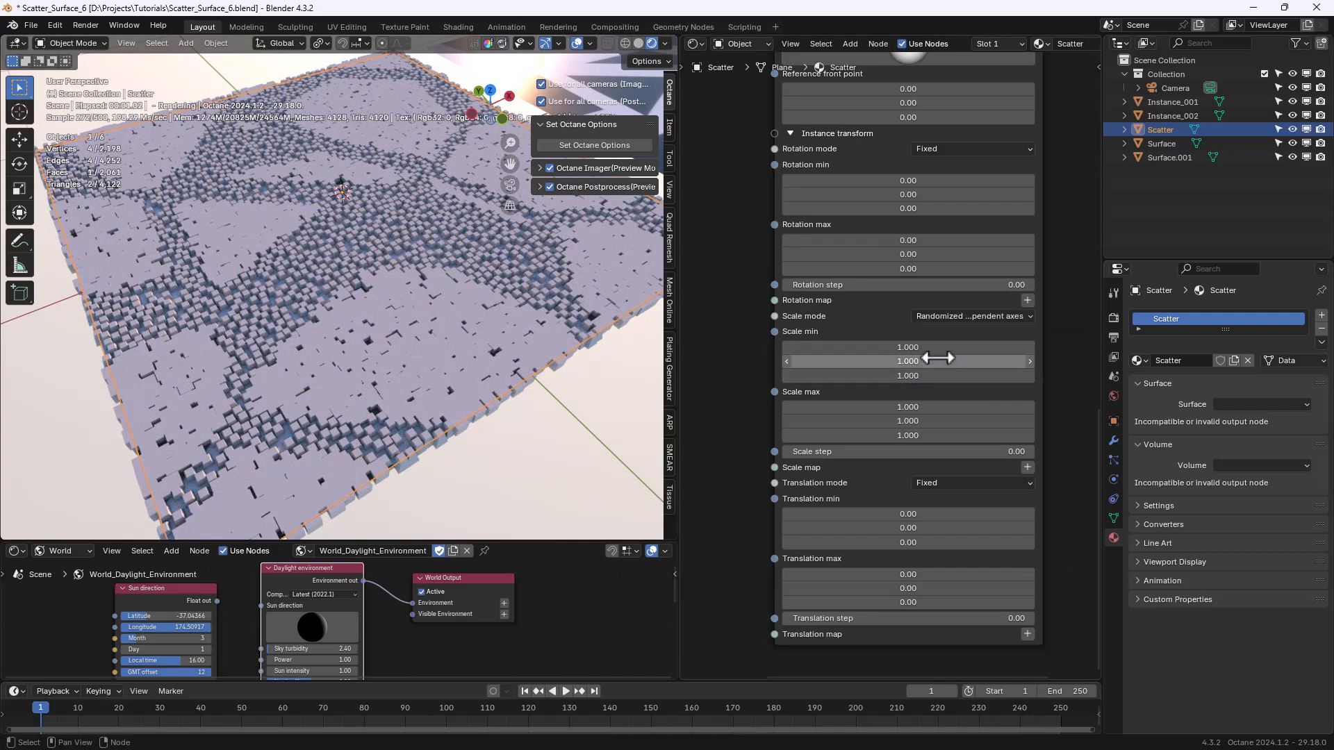
{"action": "type", "text": "0.1"}
{"action": "key", "text": "Return"}
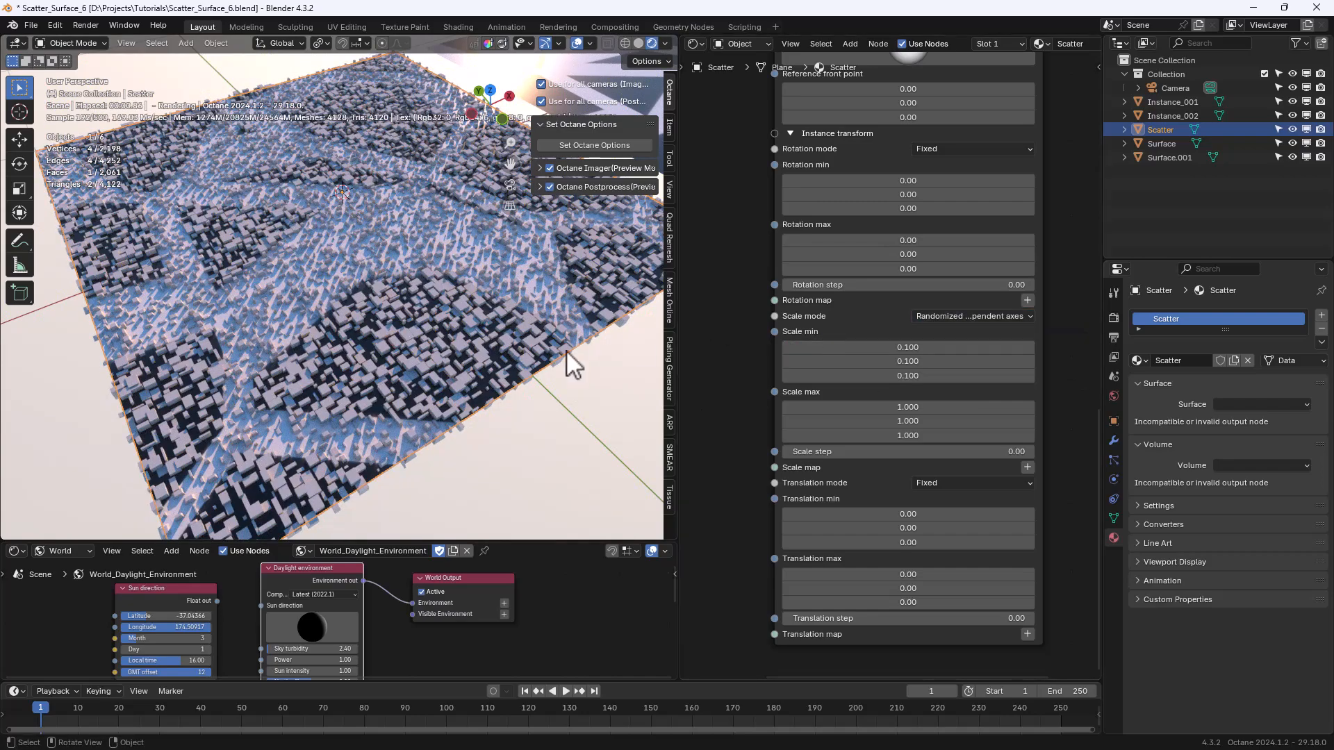
{"action": "middle_click_drag", "start_coordinate": [565, 350], "coordinate": [507, 398]}
{"action": "middle_click_drag", "start_coordinate": [432, 420], "coordinate": [451, 403], "text": "ctrl"}
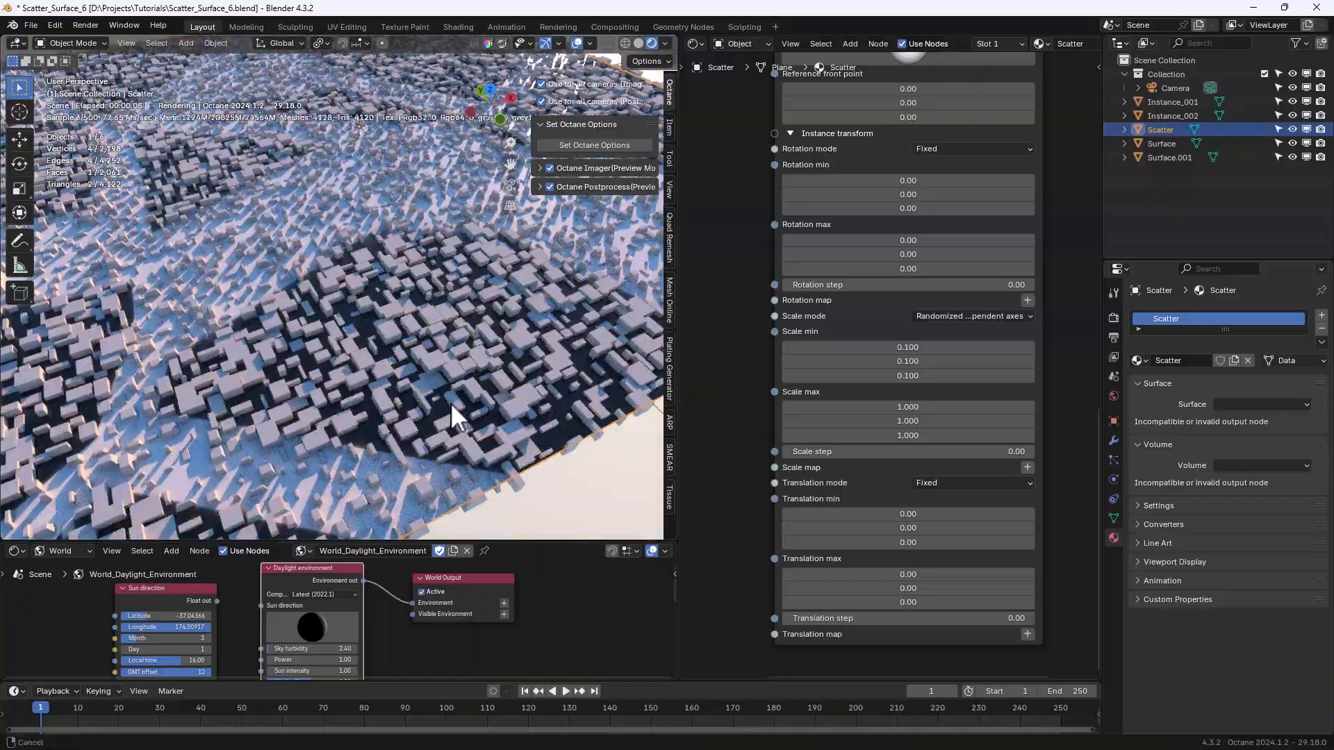
{"action": "scroll", "coordinate": [546, 368], "scroll_direction": "down", "scroll_amount": 5}
{"action": "scroll", "coordinate": [489, 372], "scroll_direction": "up", "scroll_amount": 5}
Try Scale max values of 2.09, 3.39 and 1.98, and test a higher second Scale min value.
{"action": "left_click_drag", "start_coordinate": [944, 406], "coordinate": [1080, 421]}
{"action": "scroll", "coordinate": [399, 396], "scroll_direction": "down", "scroll_amount": 3}
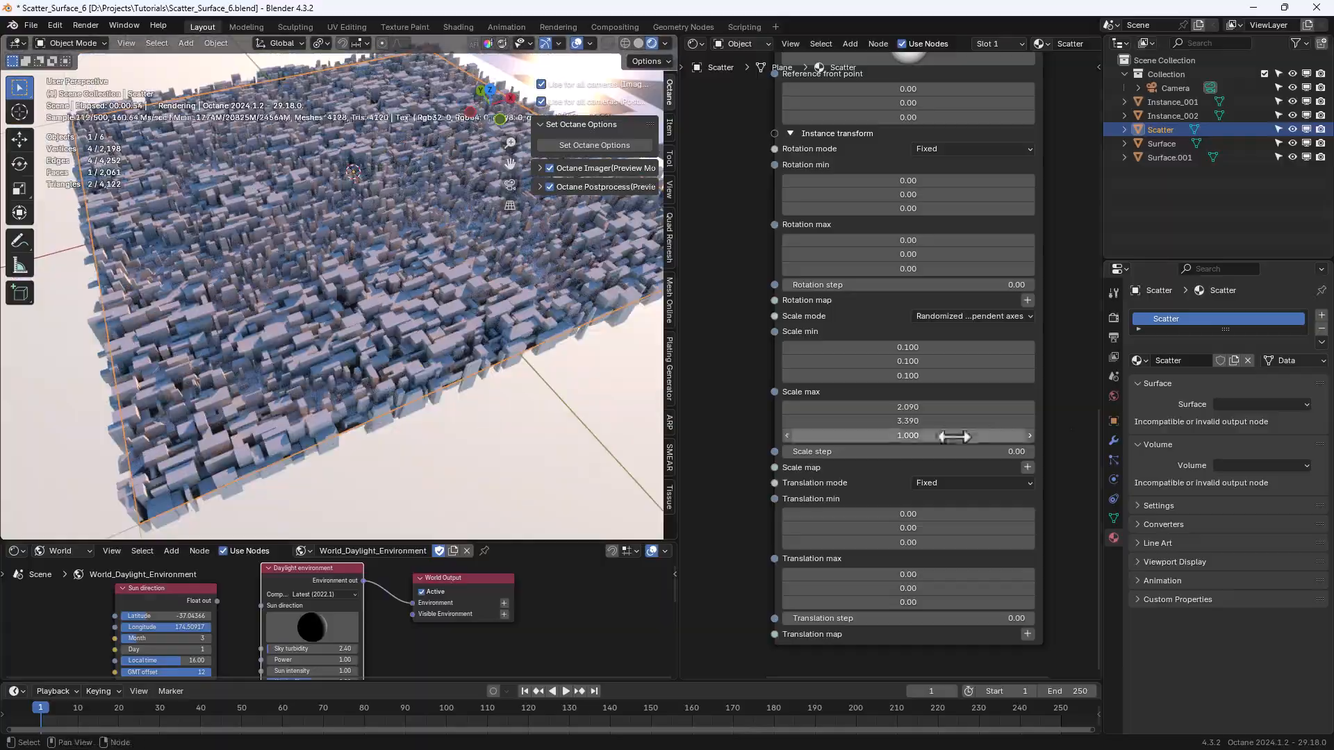
{"action": "left_click_drag", "start_coordinate": [953, 436], "coordinate": [1021, 435]}
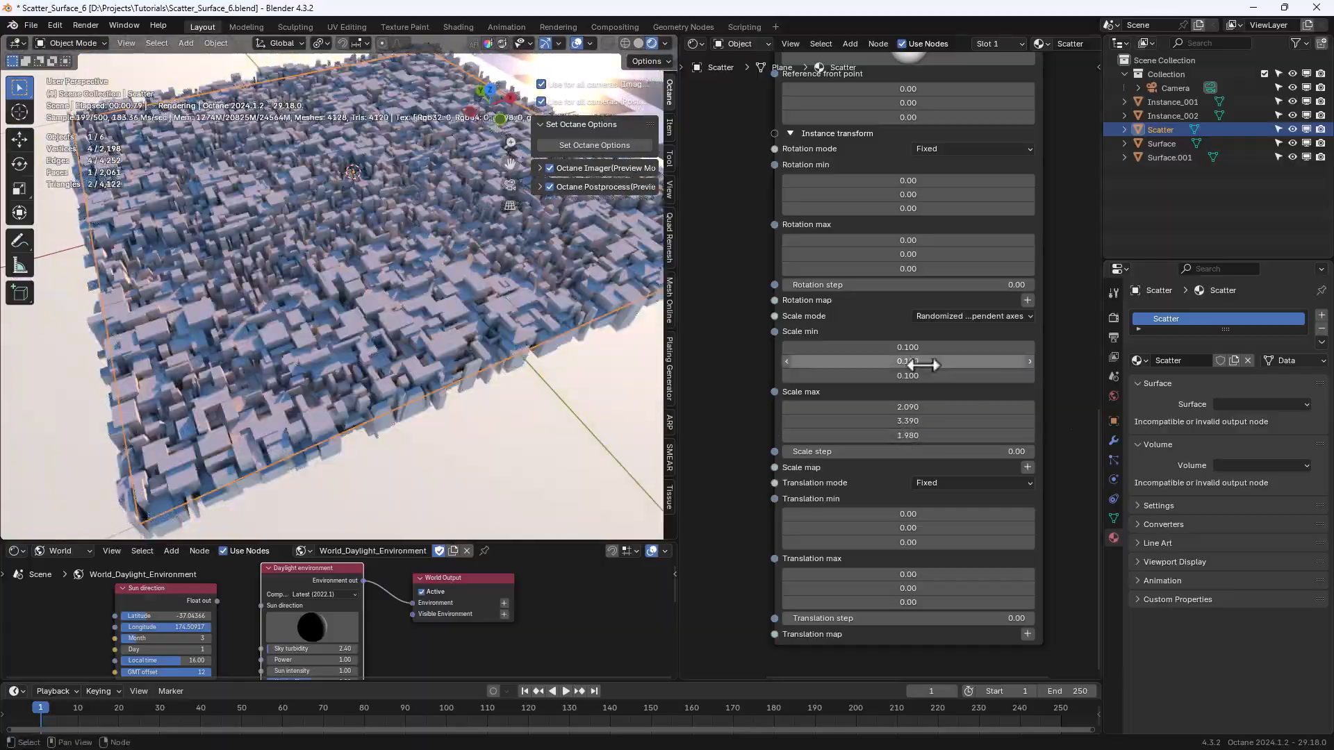
{"action": "left_click_drag", "start_coordinate": [921, 362], "coordinate": [1079, 362]}
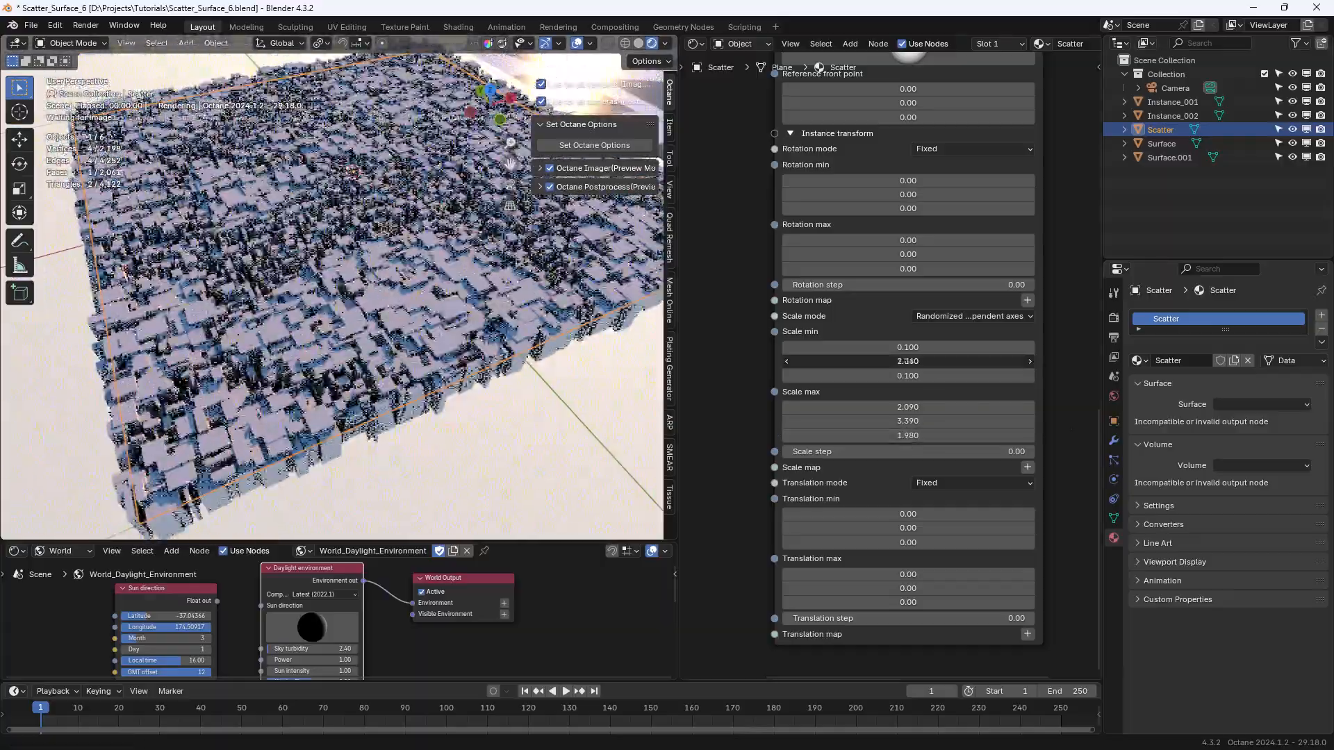
{"action": "key", "text": "Escape"}
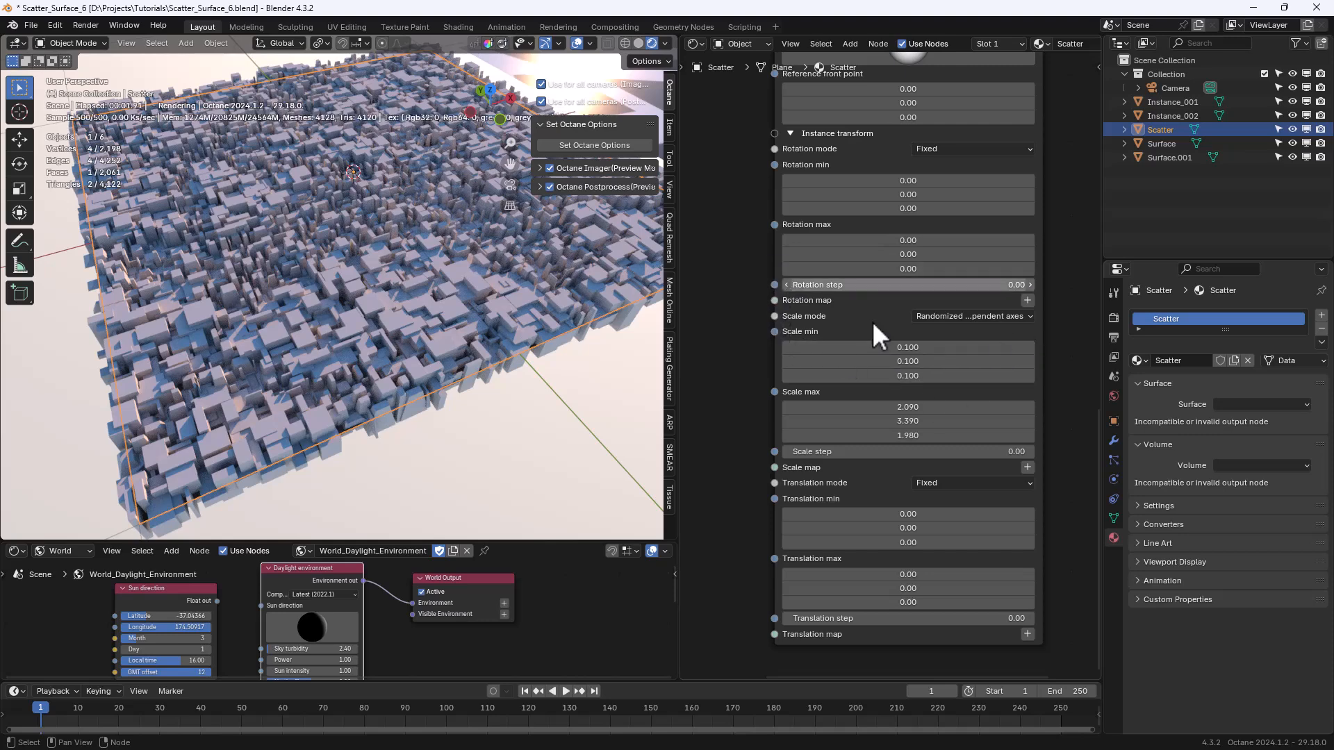
Set the Scale max of the instance transform to 3 on all three axes.
{"action": "left_click", "coordinate": [975, 316]}
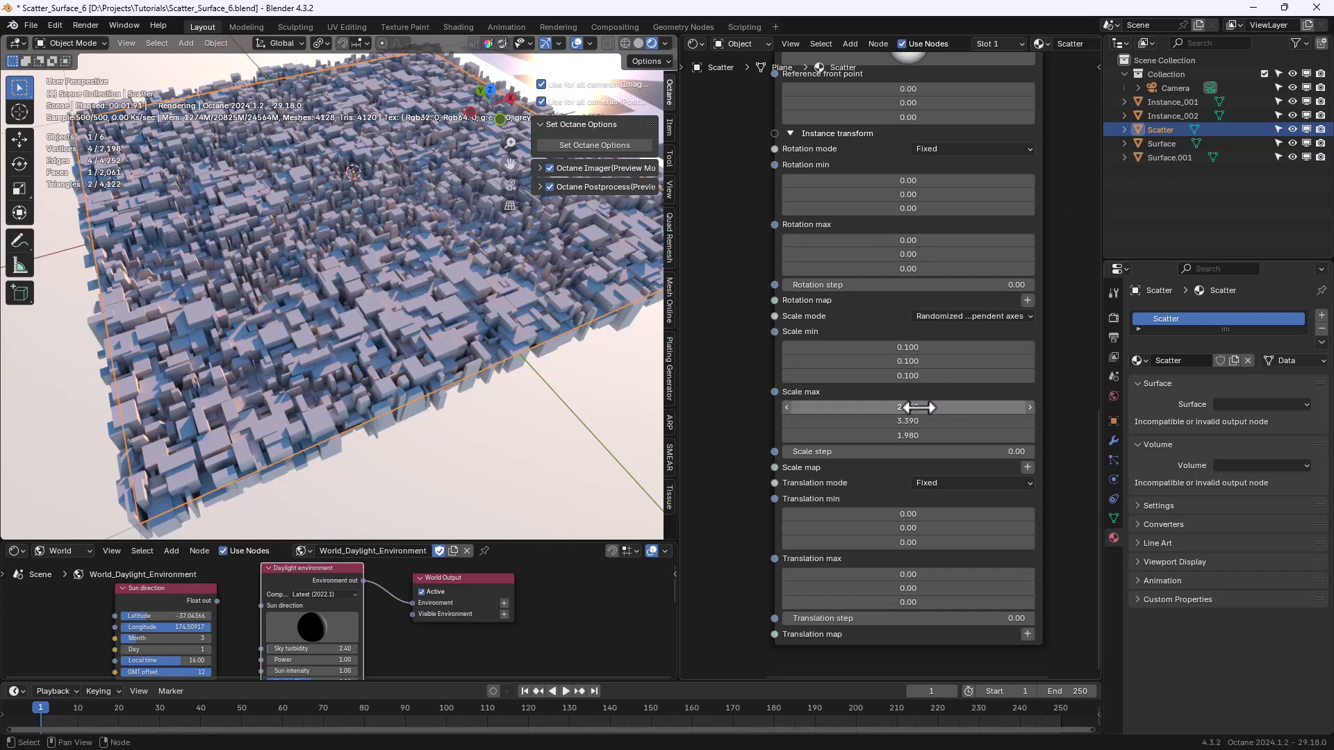
{"action": "left_click_drag", "start_coordinate": [915, 407], "coordinate": [944, 402]}
{"action": "type", "text": "3"}
{"action": "key", "text": "Return"}
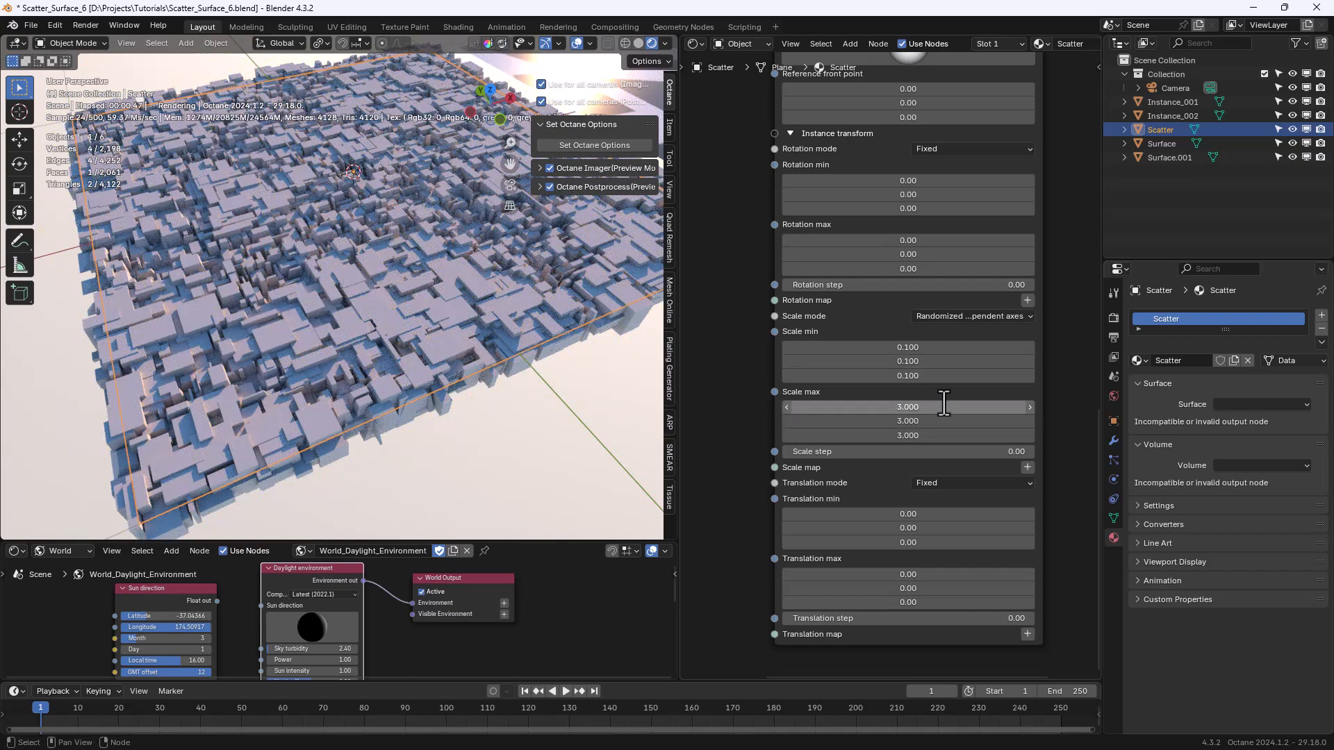
Switch the Scale mode to randomized with coupled axes and set the Scale max to 1 on all three axes.
{"action": "left_click", "coordinate": [969, 314]}
{"action": "left_click", "coordinate": [969, 363]}
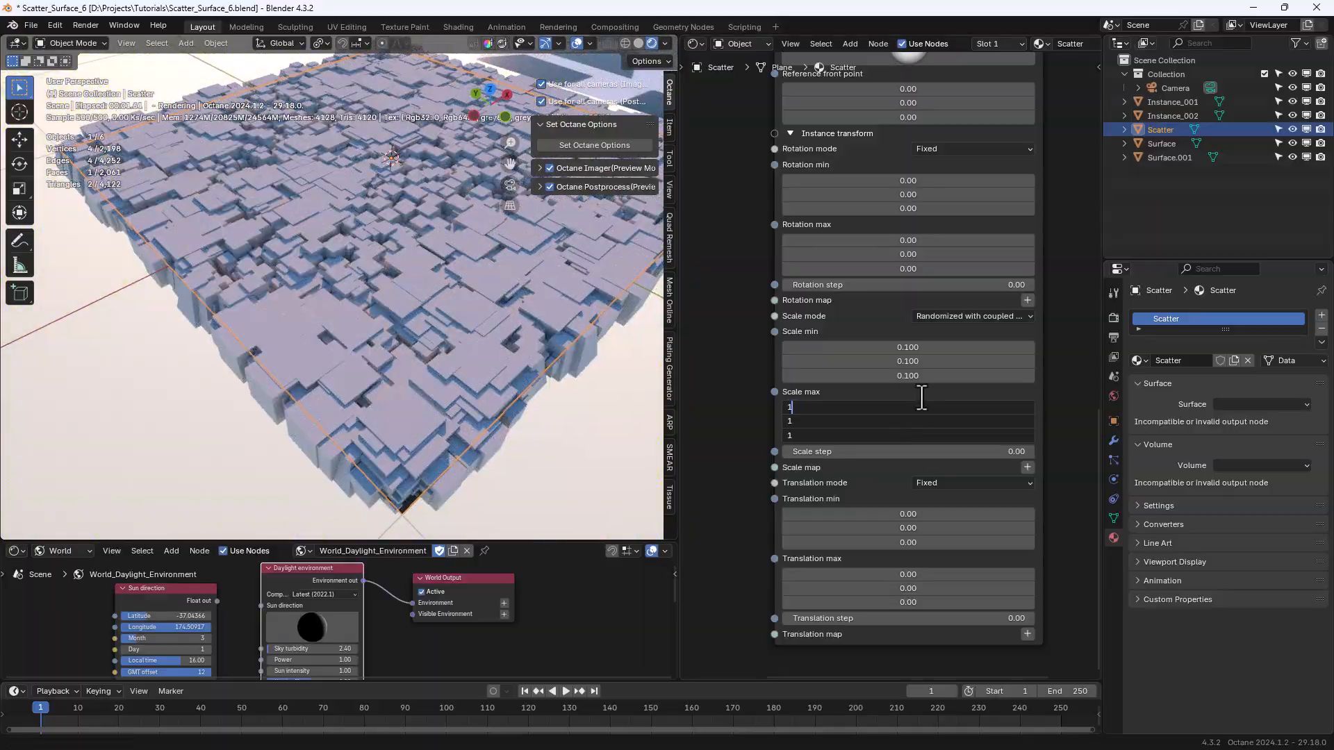
{"action": "key", "text": "Return"}
{"action": "scroll", "coordinate": [456, 379], "scroll_direction": "up", "scroll_amount": 6}
{"action": "middle_click_drag", "start_coordinate": [418, 398], "coordinate": [632, 394]}
{"action": "scroll", "coordinate": [410, 396], "scroll_direction": "down", "scroll_amount": 8}
{"action": "scroll", "coordinate": [452, 407], "scroll_direction": "up", "scroll_amount": 5}
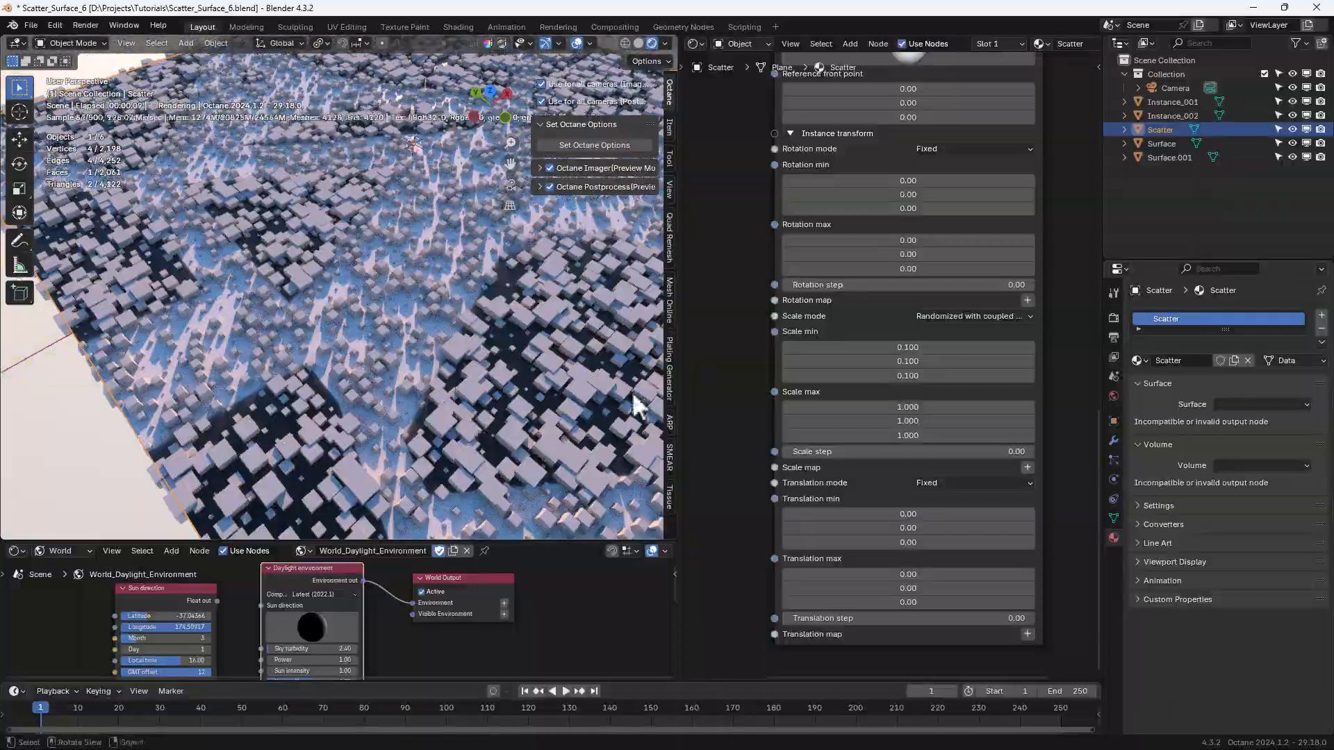
Try a larger second Scale max value, inspect the scattered cubes, and return the value to 1.
{"action": "left_click_drag", "start_coordinate": [907, 421], "coordinate": [1095, 420]}
{"action": "middle_click_drag", "start_coordinate": [347, 415], "coordinate": [434, 400]}
{"action": "type", "text": "1"}
{"action": "key", "text": "Return"}
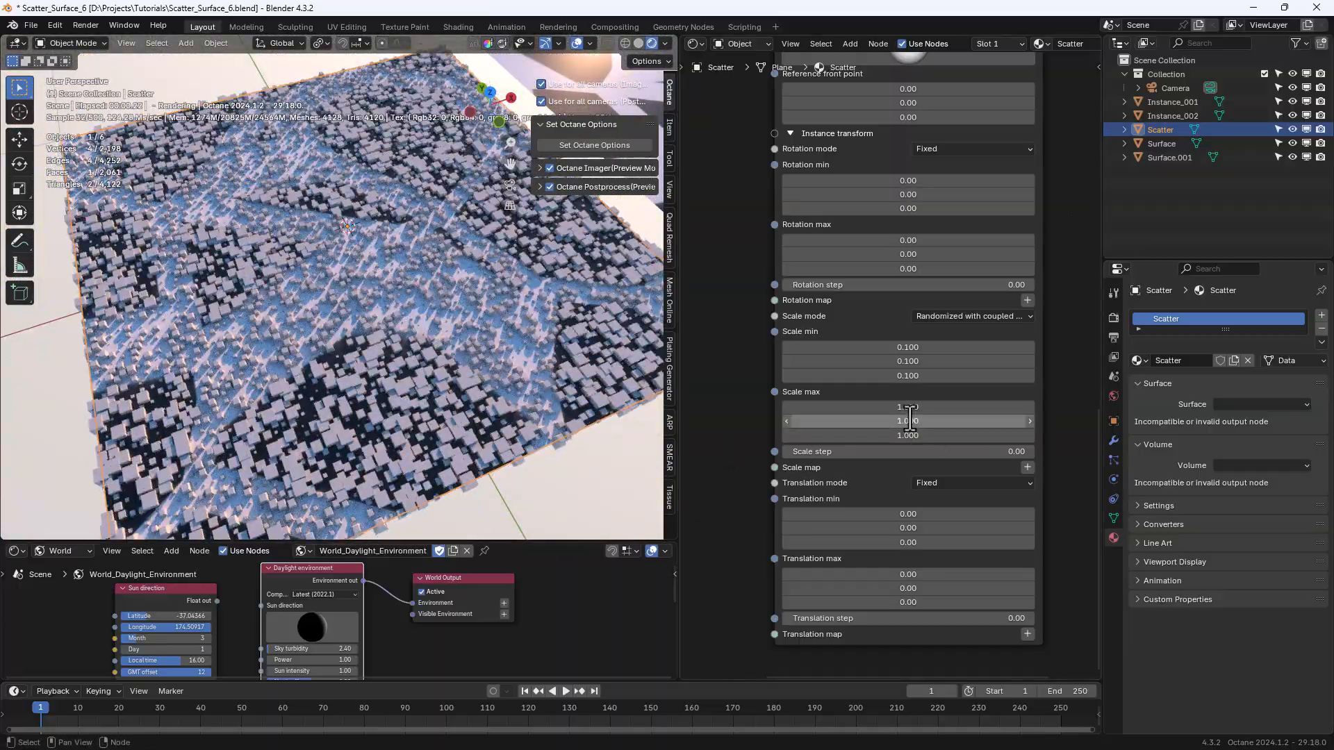
Set the Scale mode to Map and connect the noise node group's texture output to the Scale map.
{"action": "left_click", "coordinate": [950, 317]}
{"action": "left_click", "coordinate": [928, 375]}
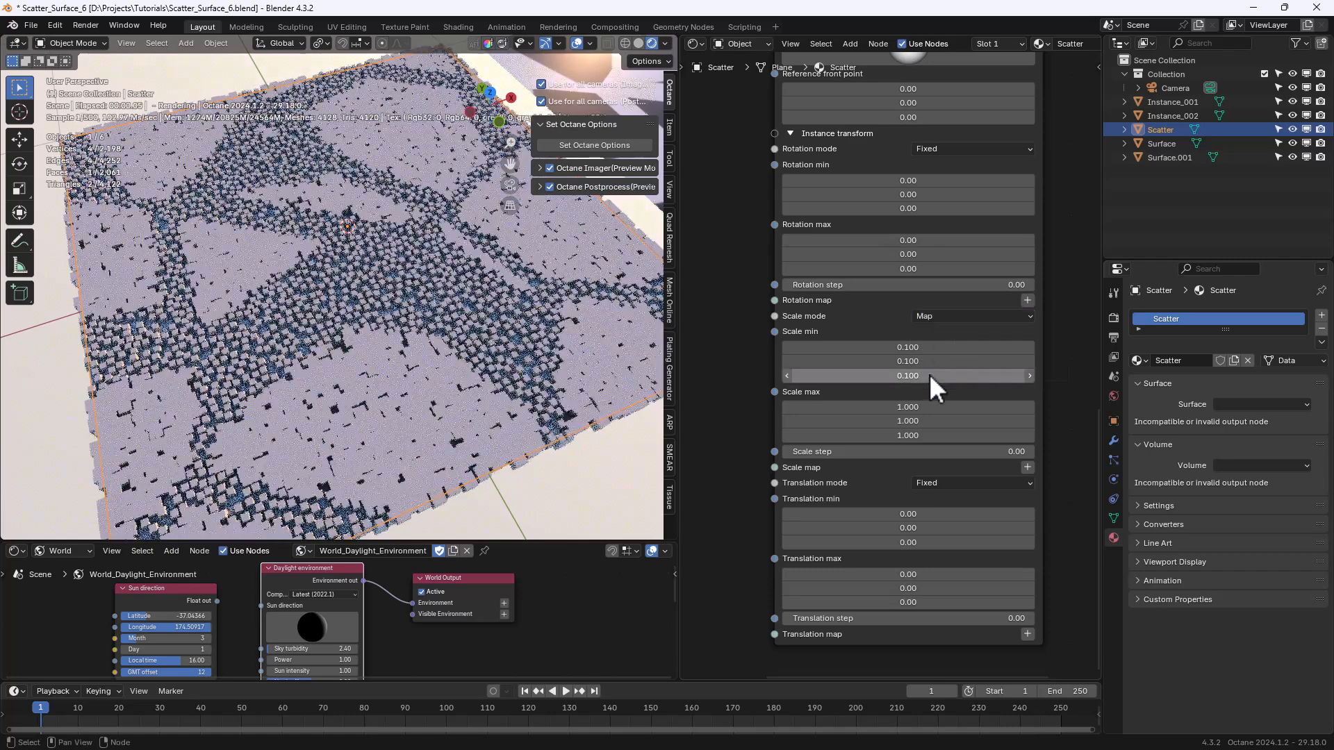
{"action": "scroll", "coordinate": [723, 405], "scroll_direction": "down", "scroll_amount": 2}
{"action": "middle_click_drag", "start_coordinate": [724, 406], "coordinate": [802, 426]}
{"action": "scroll", "coordinate": [803, 417], "scroll_direction": "down", "scroll_amount": 5}
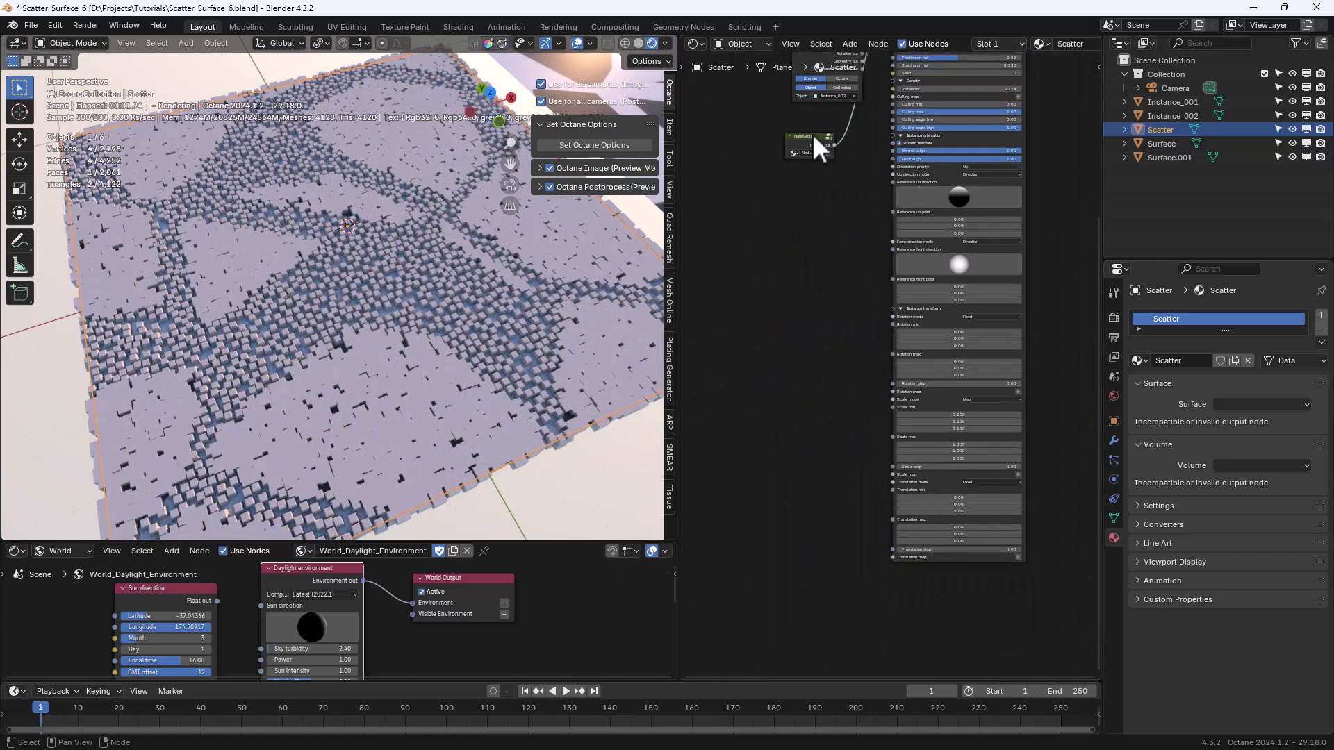
{"action": "left_click_drag", "start_coordinate": [811, 136], "coordinate": [783, 314]}
{"action": "scroll", "coordinate": [784, 446], "scroll_direction": "up", "scroll_amount": 7}
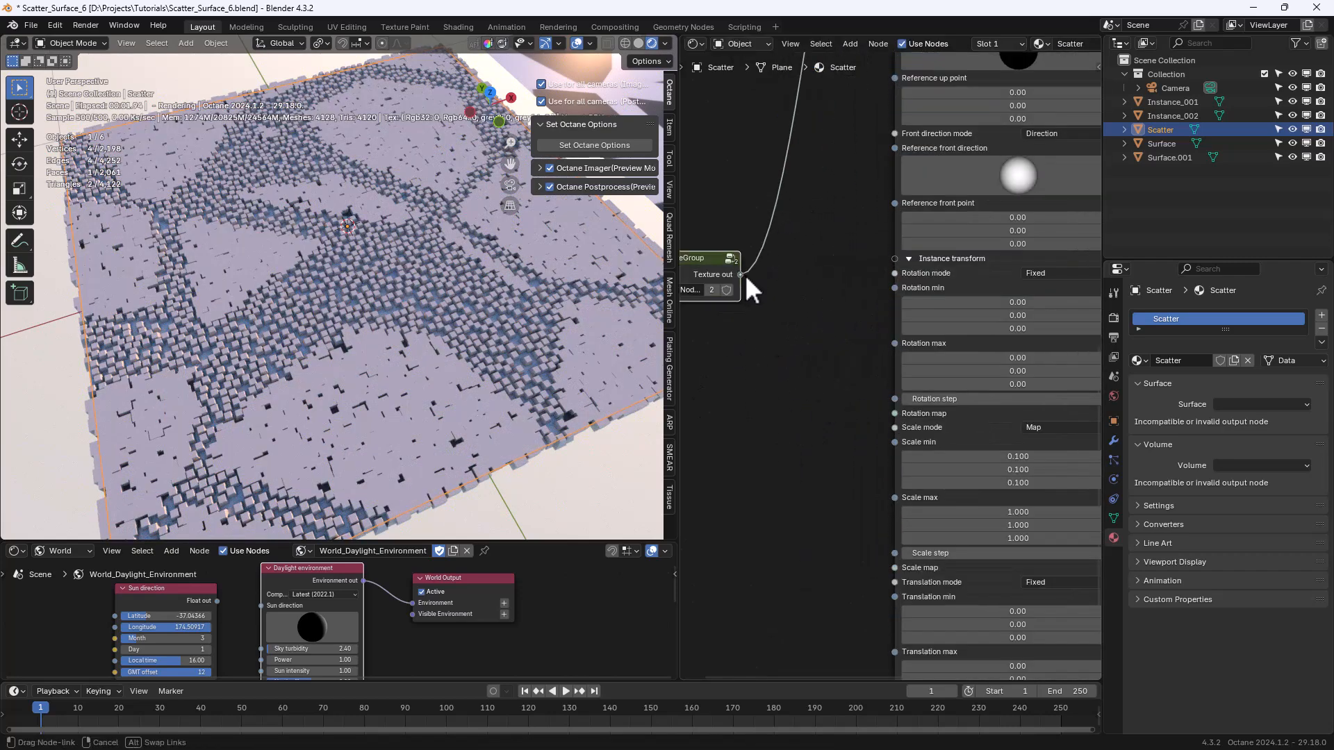
{"action": "left_click_drag", "start_coordinate": [740, 274], "coordinate": [896, 567]}
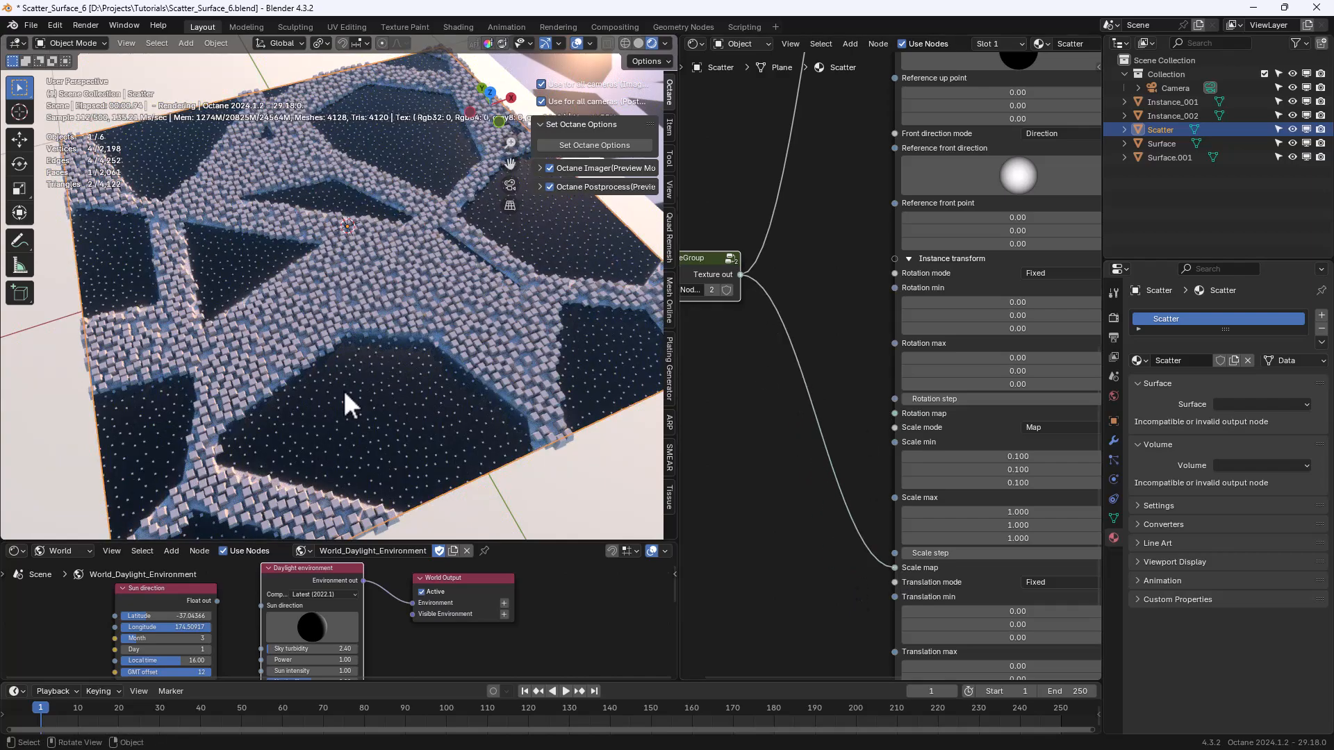
Open the noise node group and set the Noise texture's Octaves to 16 and Gamma to about 3.10.
{"action": "scroll", "coordinate": [354, 375], "scroll_direction": "up", "scroll_amount": 3}
{"action": "middle_click_drag", "start_coordinate": [759, 377], "coordinate": [792, 359]}
{"action": "key", "text": "Tab"}
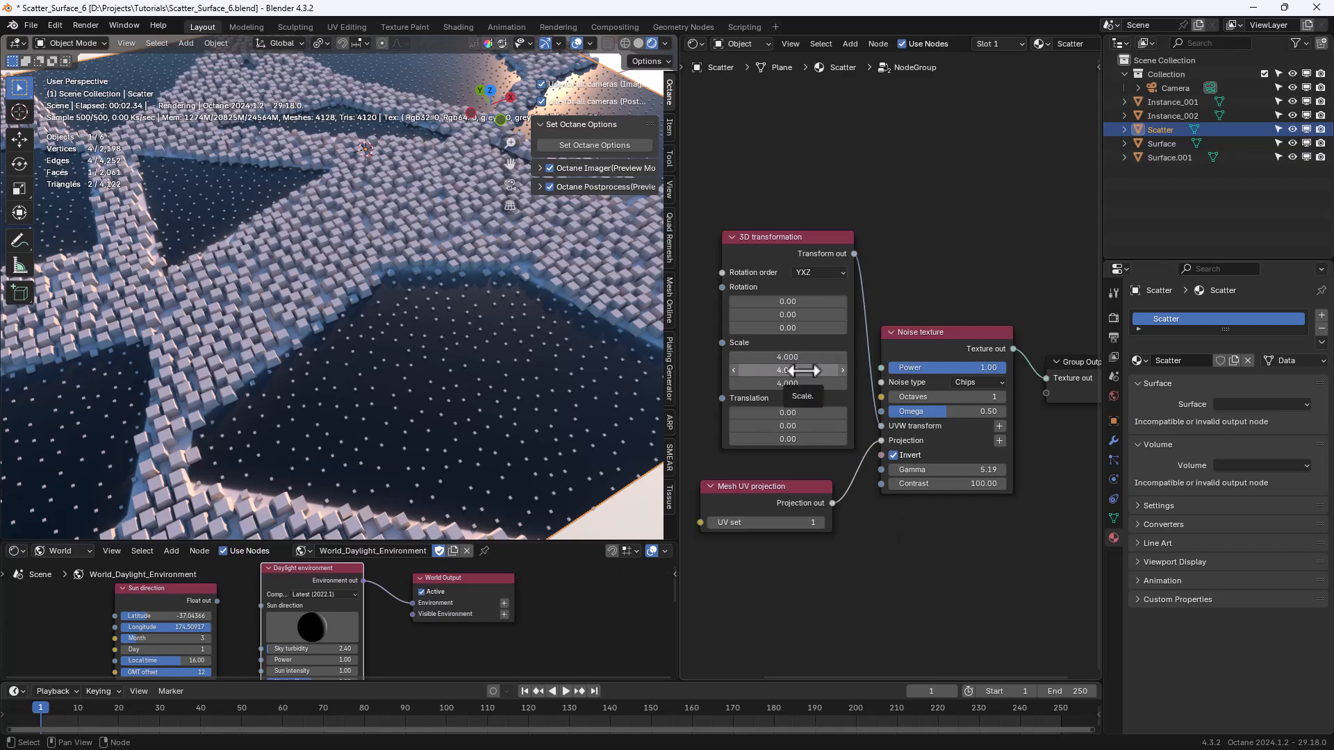
{"action": "left_click_drag", "start_coordinate": [917, 397], "coordinate": [1005, 397]}
{"action": "middle_click_drag", "start_coordinate": [918, 553], "coordinate": [910, 504]}
{"action": "left_click_drag", "start_coordinate": [958, 422], "coordinate": [882, 421]}
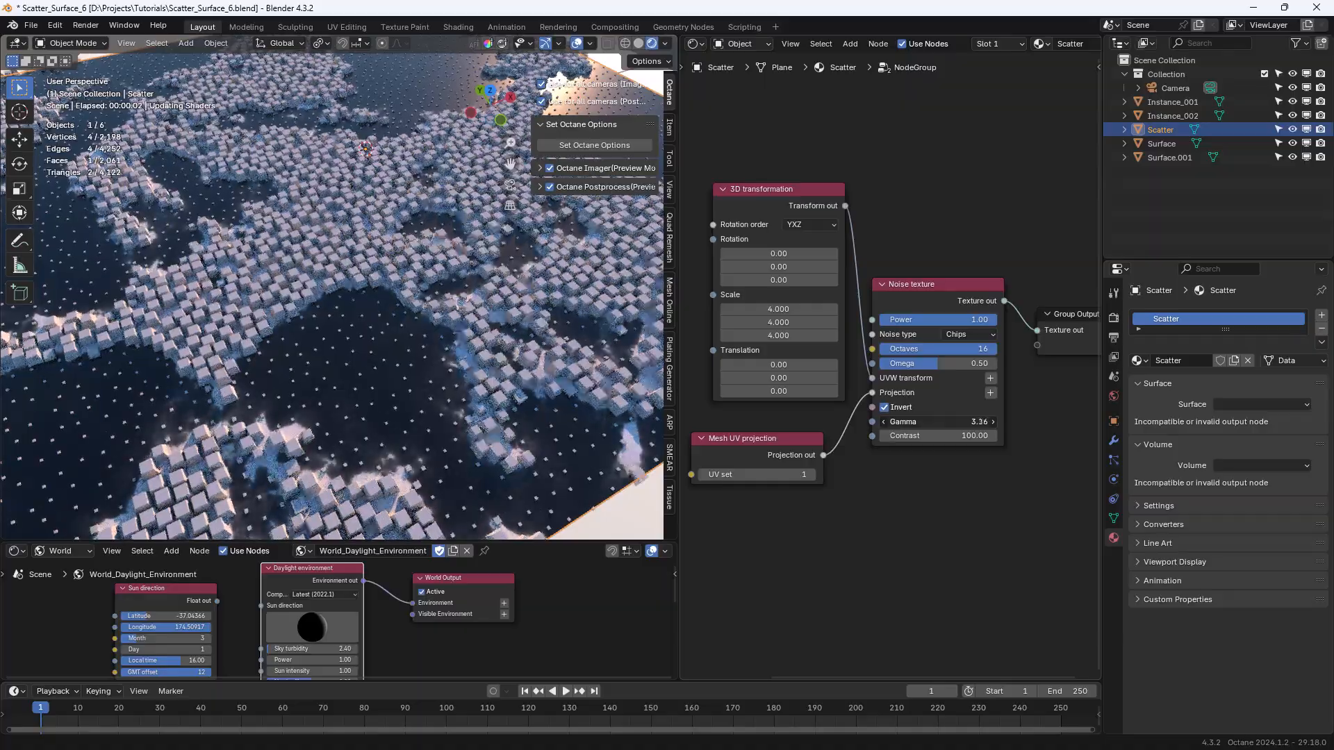
Set the Noise texture's Contrast to 0 and its Gamma to about 3.83.
{"action": "left_click", "coordinate": [922, 436]}
{"action": "type", "text": "0"}
{"action": "key", "text": "Return"}
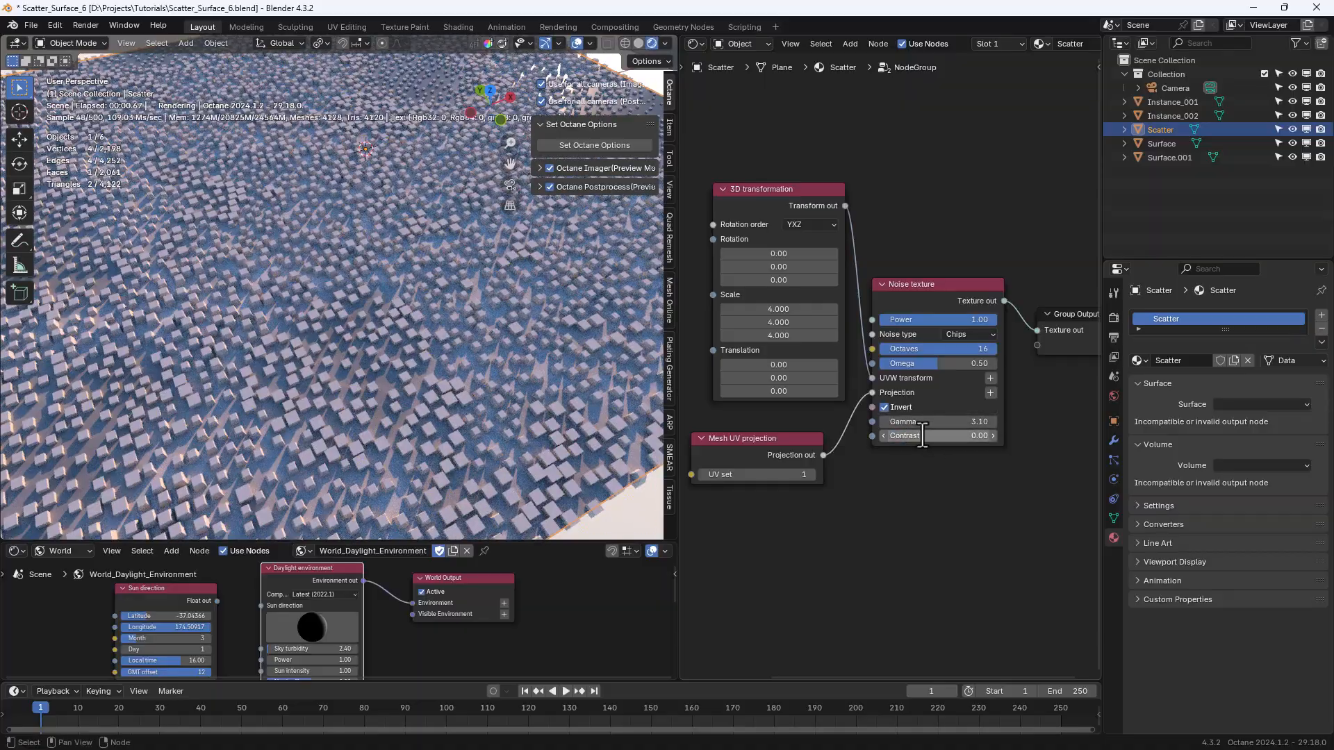
{"action": "left_click_drag", "start_coordinate": [938, 422], "coordinate": [959, 421]}
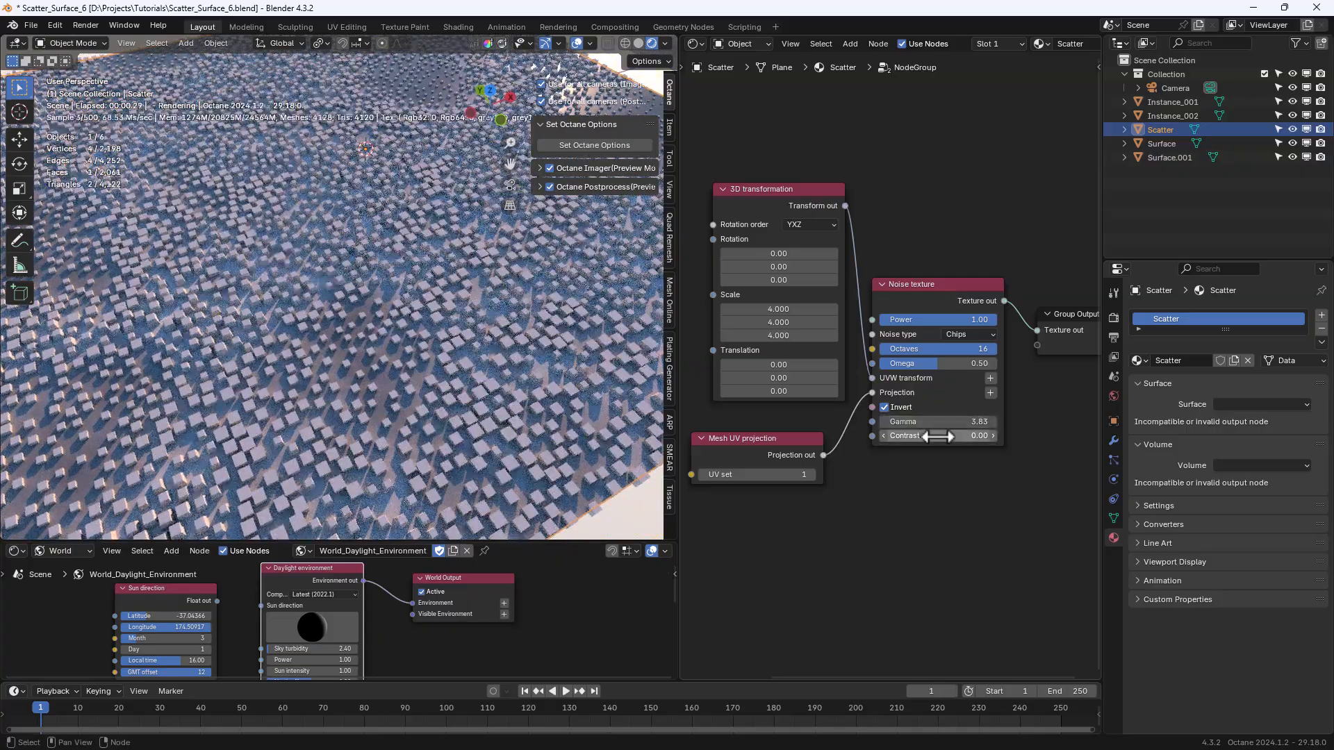
Try a Noise texture Contrast of 10, settle on Contrast 25 with Gamma about 3.36, and leave the node group.
{"action": "type", "text": "10"}
{"action": "key", "text": "Return"}
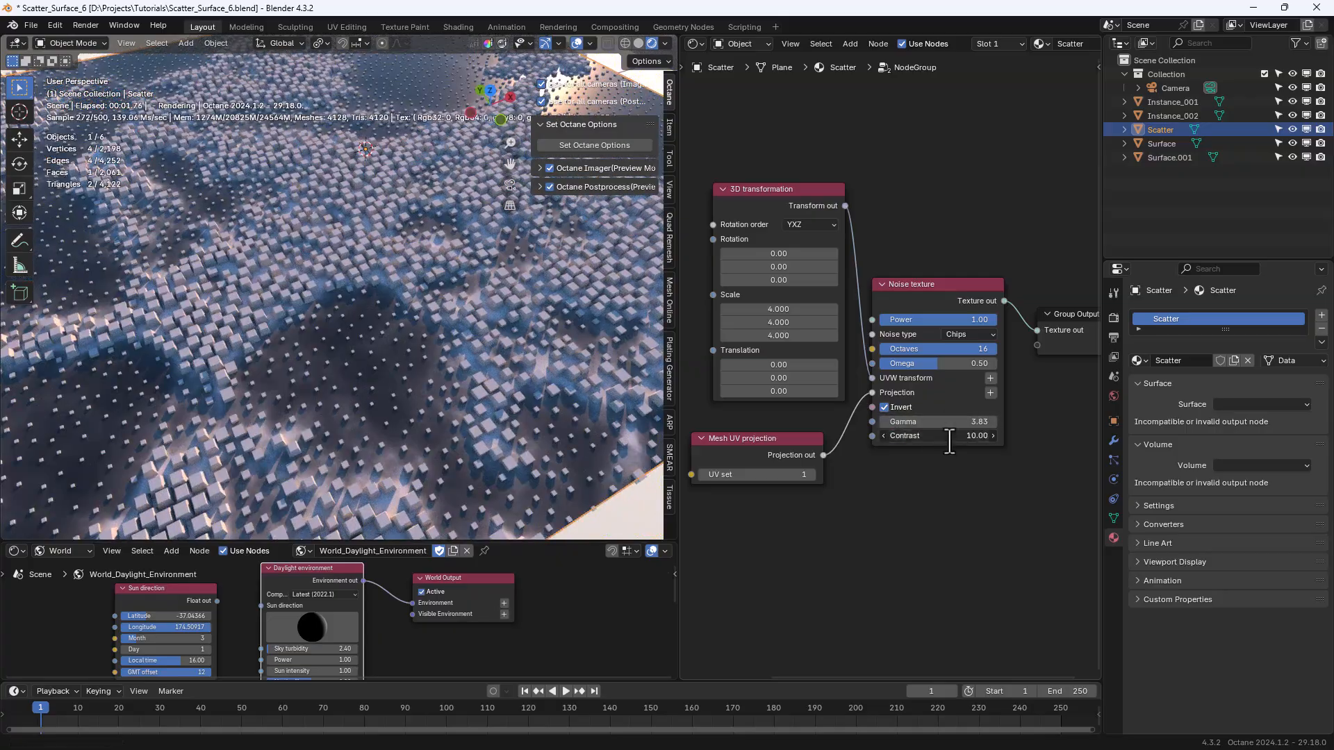
{"action": "type", "text": "25"}
{"action": "key", "text": "Return"}
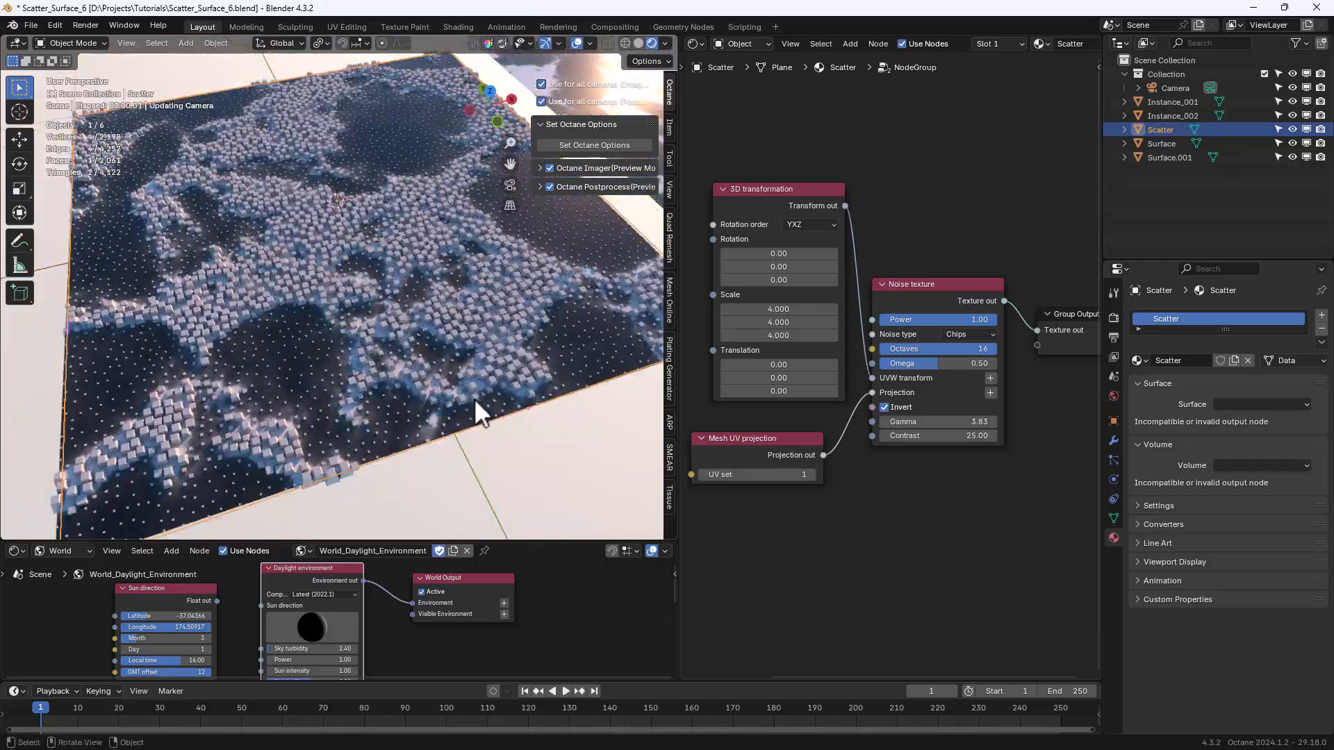
{"action": "scroll", "coordinate": [474, 398], "scroll_direction": "up", "scroll_amount": 2}
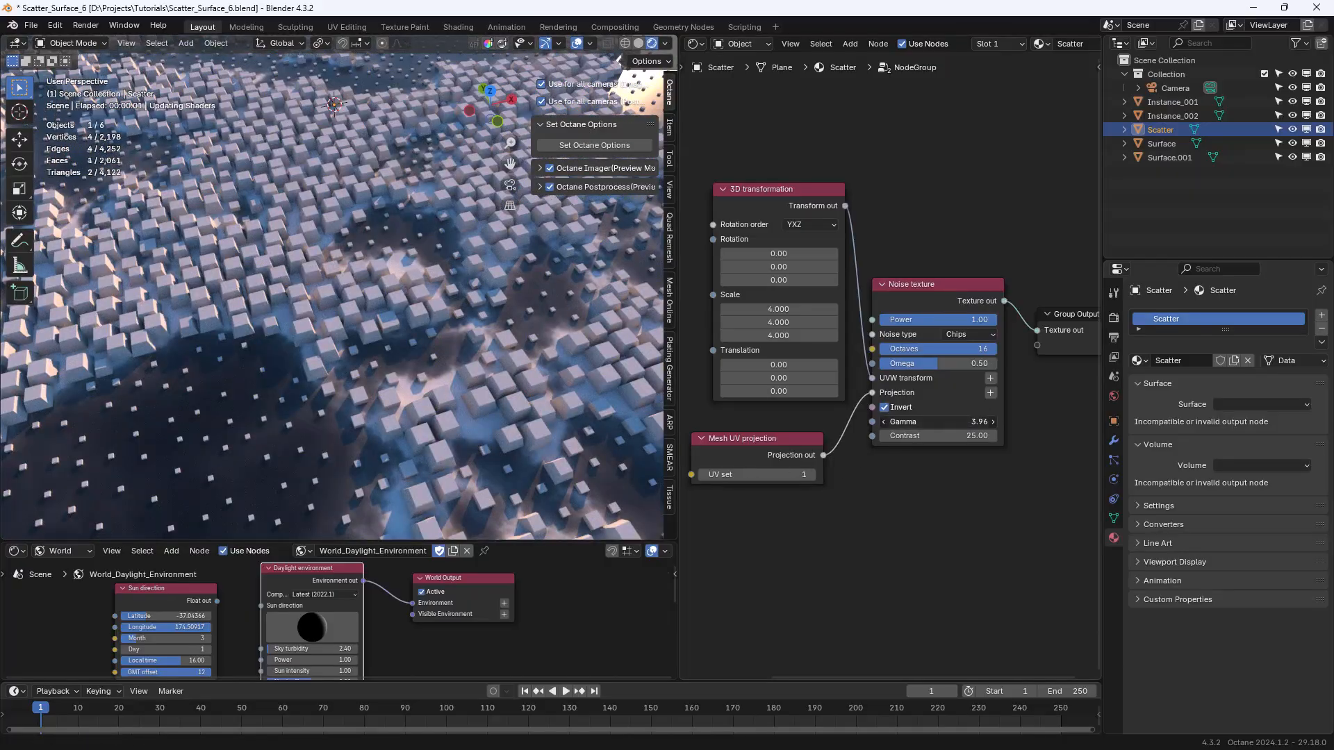
{"action": "left_click_drag", "start_coordinate": [937, 422], "coordinate": [903, 422]}
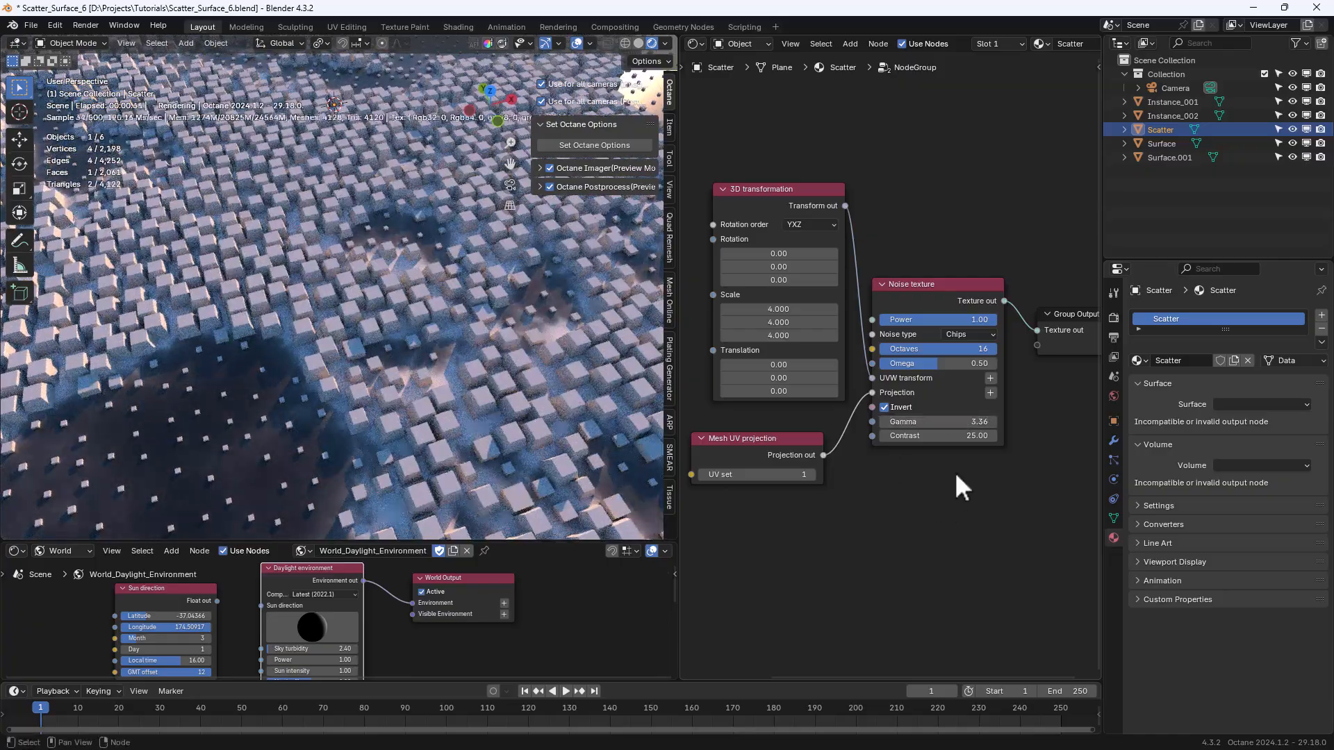
{"action": "scroll", "coordinate": [375, 364], "scroll_direction": "down", "scroll_amount": 6}
{"action": "scroll", "coordinate": [377, 366], "scroll_direction": "up", "scroll_amount": 3}
{"action": "middle_click_drag", "start_coordinate": [1000, 493], "coordinate": [876, 395]}
{"action": "key", "text": "Tab"}
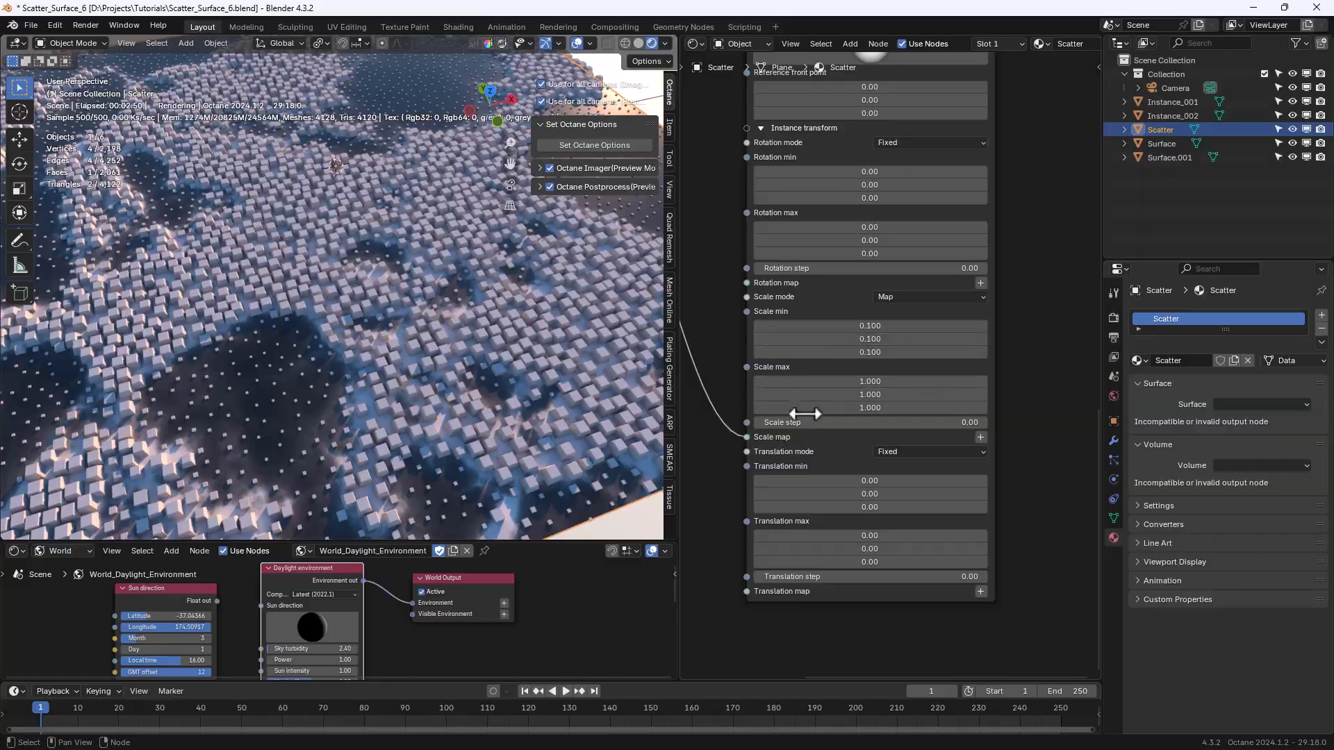
Set the second Scale max value to about 2.71 and try raising the second Scale min value to about 10.45.
{"action": "left_click_drag", "start_coordinate": [869, 394], "coordinate": [931, 406]}
{"action": "key", "text": "Escape"}
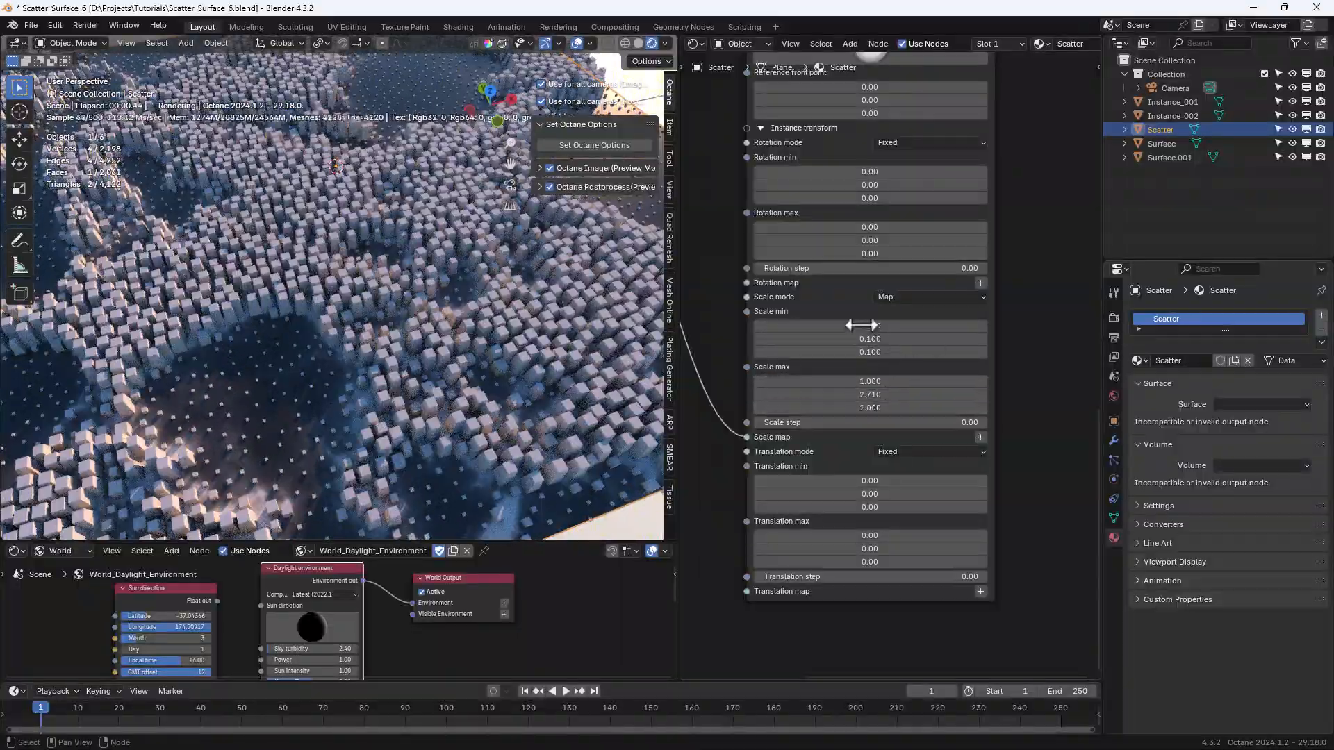
{"action": "left_click_drag", "start_coordinate": [861, 338], "coordinate": [1000, 338]}
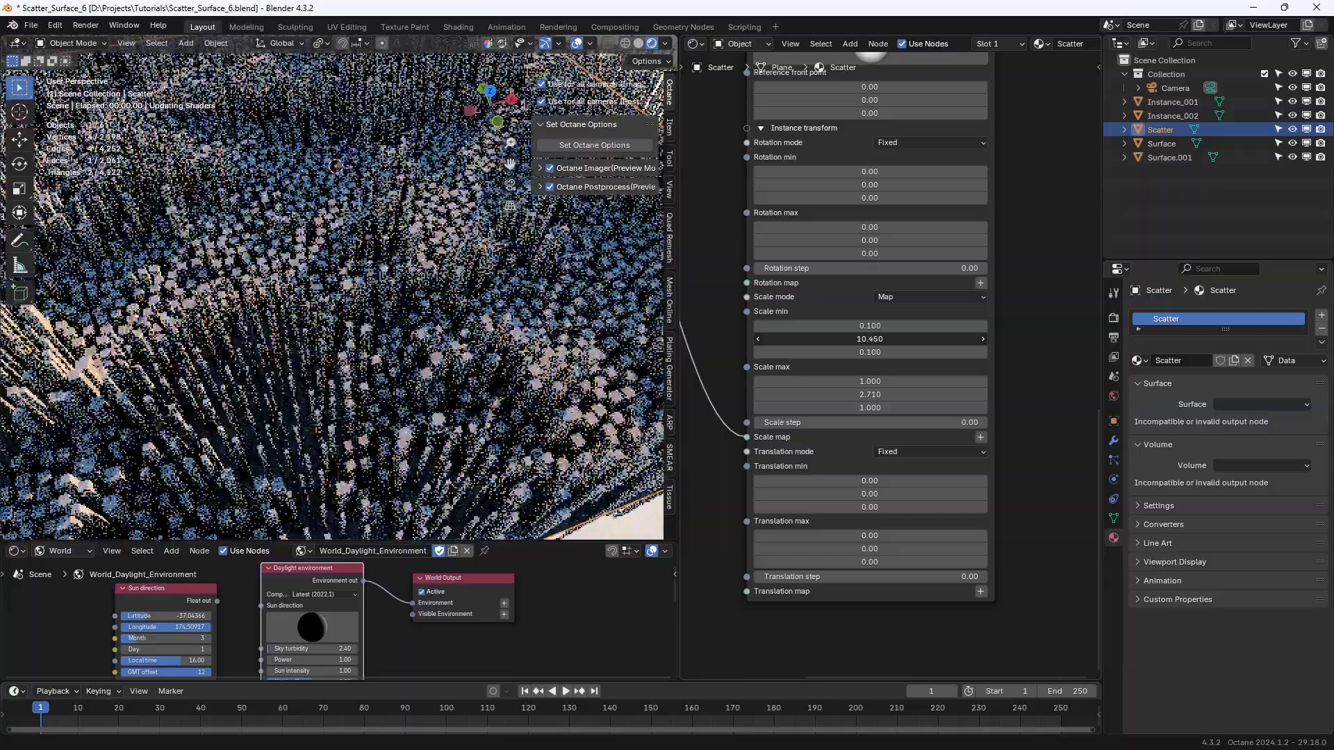
{"action": "key", "text": "Escape"}
Reopen the noise node group and set the Noise texture's Octaves to 10 and Gamma to about 3.81.
{"action": "scroll", "coordinate": [340, 379], "scroll_direction": "up", "scroll_amount": 2}
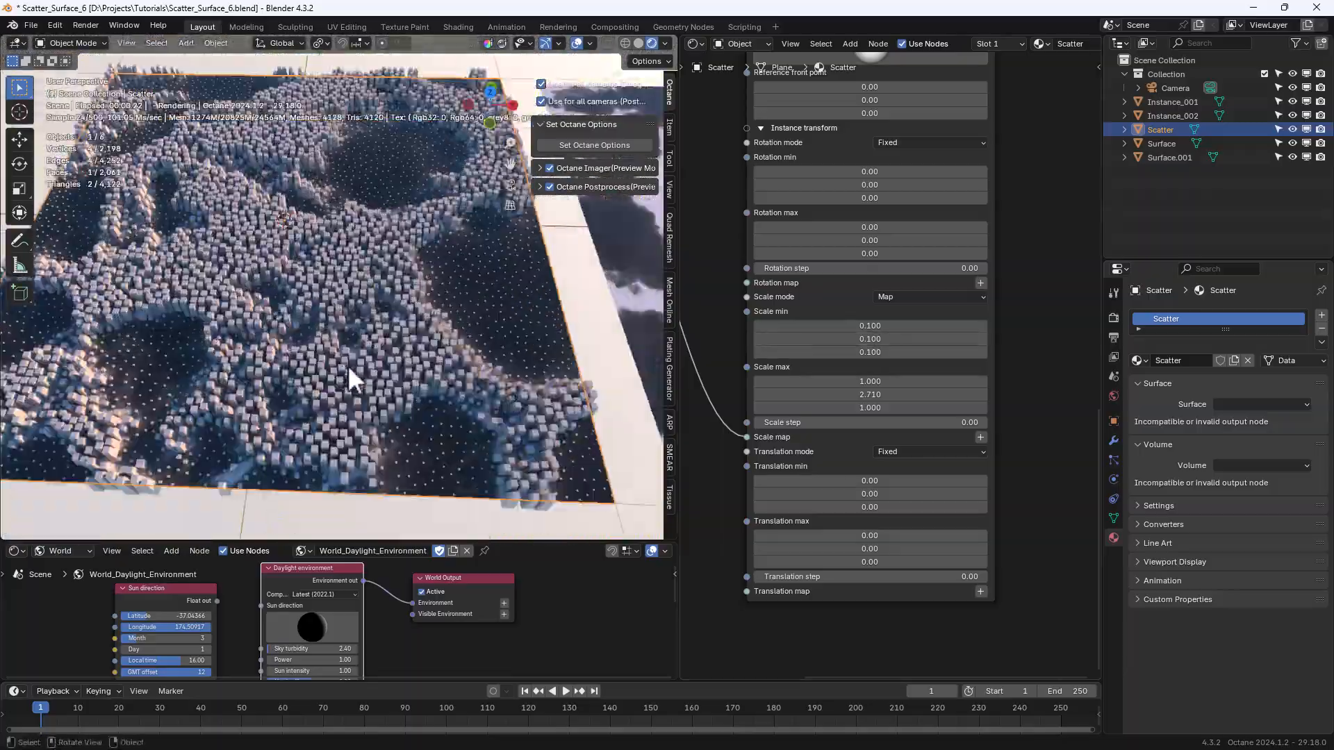
{"action": "middle_click_drag", "start_coordinate": [347, 364], "coordinate": [410, 375]}
{"action": "middle_click_drag", "start_coordinate": [738, 509], "coordinate": [979, 591]}
{"action": "key", "text": "Tab"}
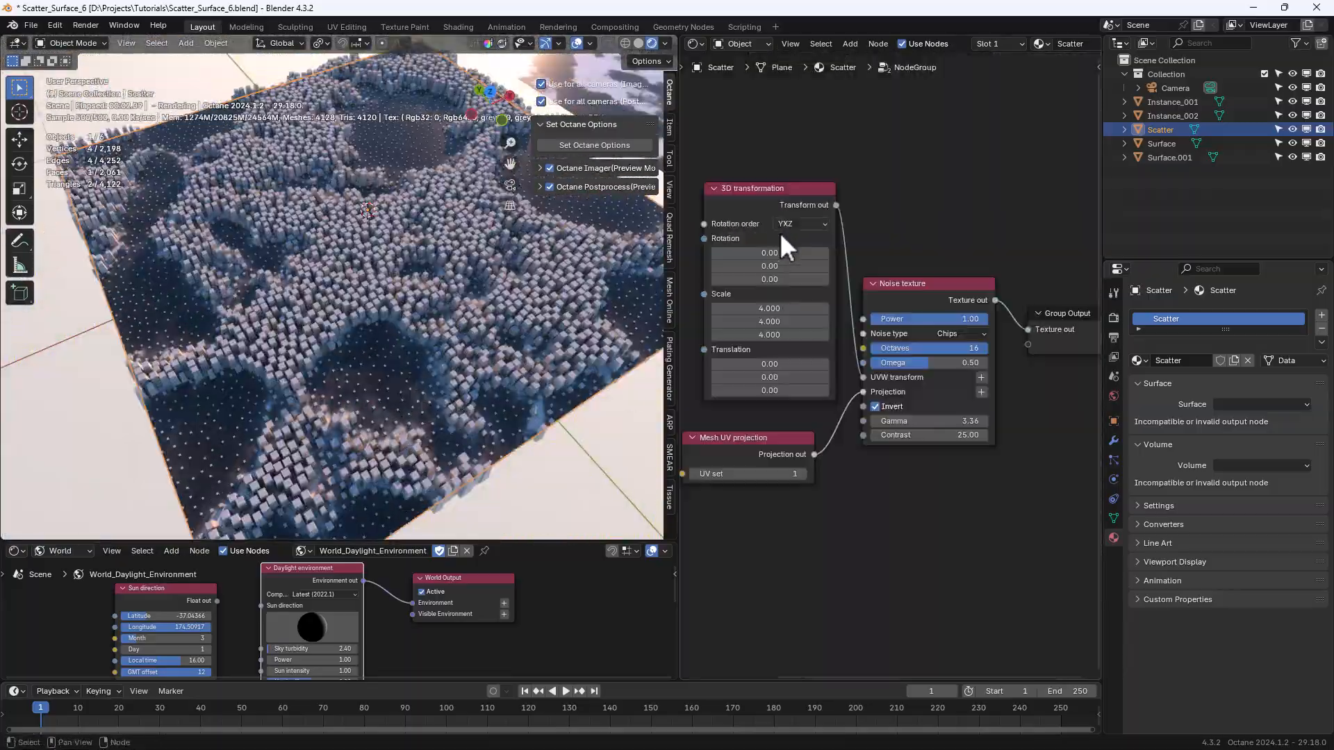
{"action": "left_click_drag", "start_coordinate": [967, 347], "coordinate": [875, 348]}
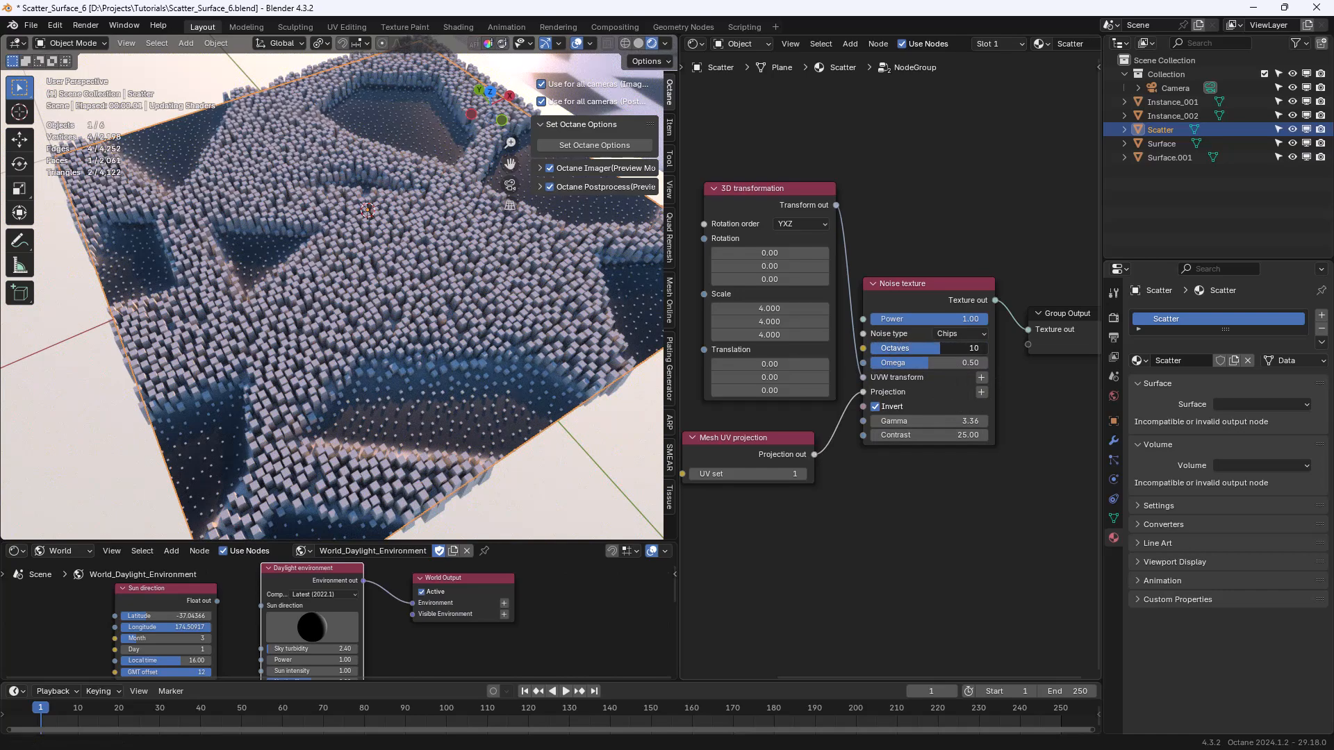
{"action": "middle_click_drag", "start_coordinate": [920, 482], "coordinate": [870, 487]}
{"action": "mouse_move", "coordinate": [903, 425]}
{"action": "left_mouse_down"}
{"action": "mouse_move", "coordinate": [877, 425]}
{"action": "mouse_move", "coordinate": [936, 425]}
{"action": "mouse_move", "coordinate": [913, 425]}
{"action": "left_mouse_up"}
Shift the noise pattern with the first Translation value of the 3D transformation, and leave the node group.
{"action": "middle_click_drag", "start_coordinate": [838, 326], "coordinate": [964, 356]}
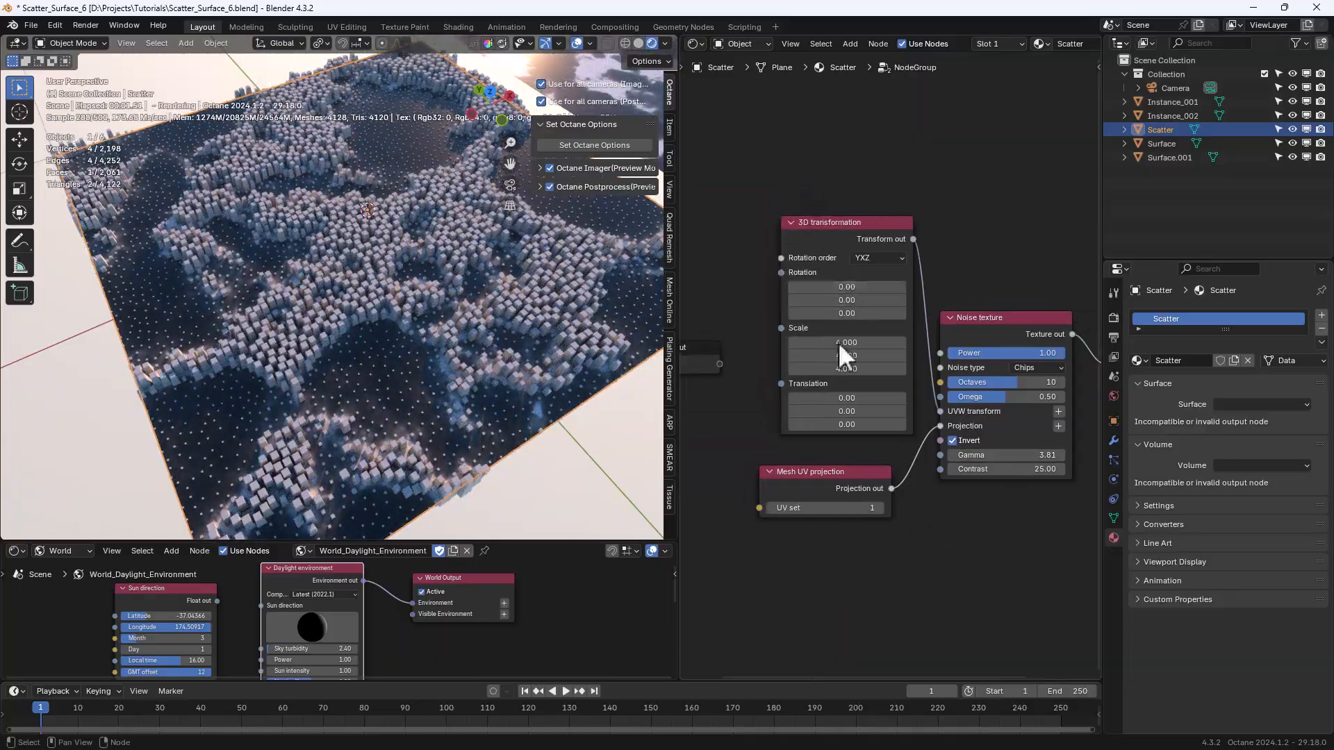
{"action": "left_click_drag", "start_coordinate": [844, 396], "coordinate": [865, 396]}
{"action": "key", "text": "Tab"}
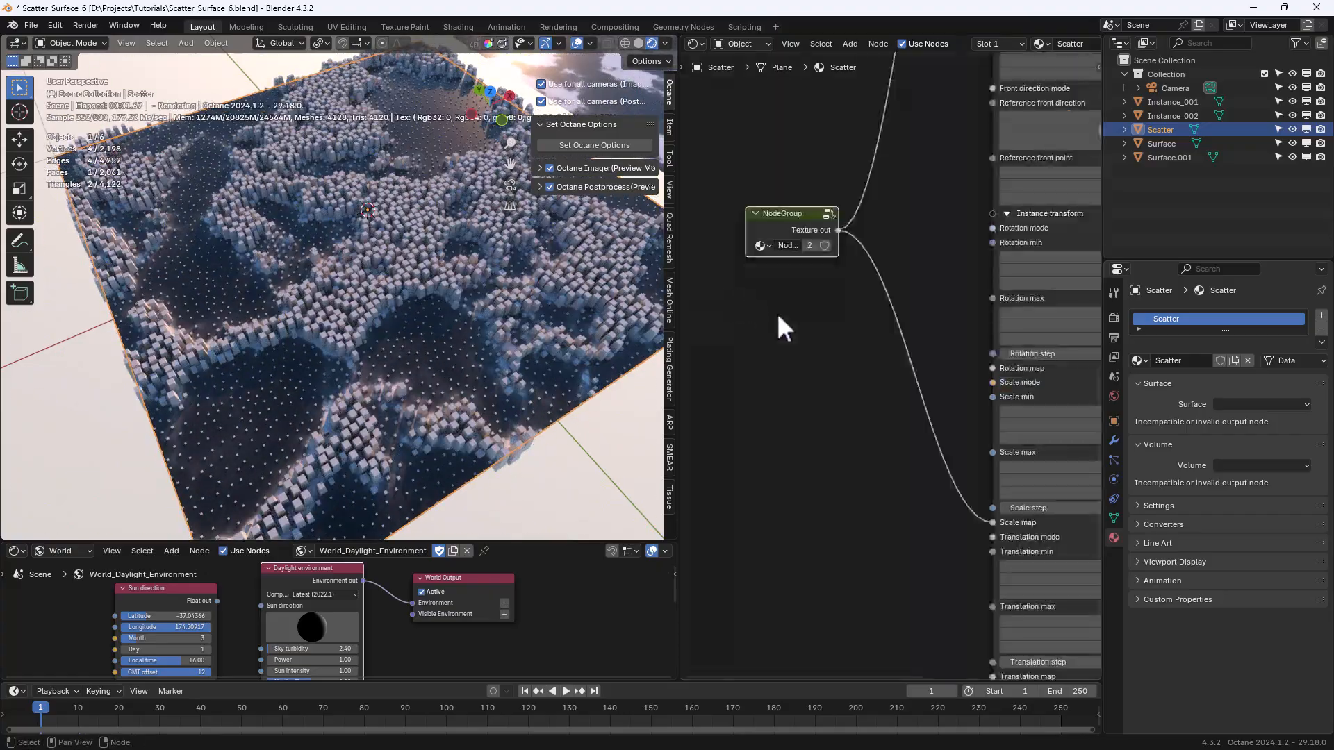
Disable Poisson disk sampling on the Scatter on surface node and set its Instances count to 10000.
{"action": "middle_click_drag", "start_coordinate": [902, 274], "coordinate": [800, 618]}
{"action": "scroll", "coordinate": [837, 310], "scroll_direction": "up", "scroll_amount": 2}
{"action": "middle_click_drag", "start_coordinate": [837, 309], "coordinate": [815, 497]}
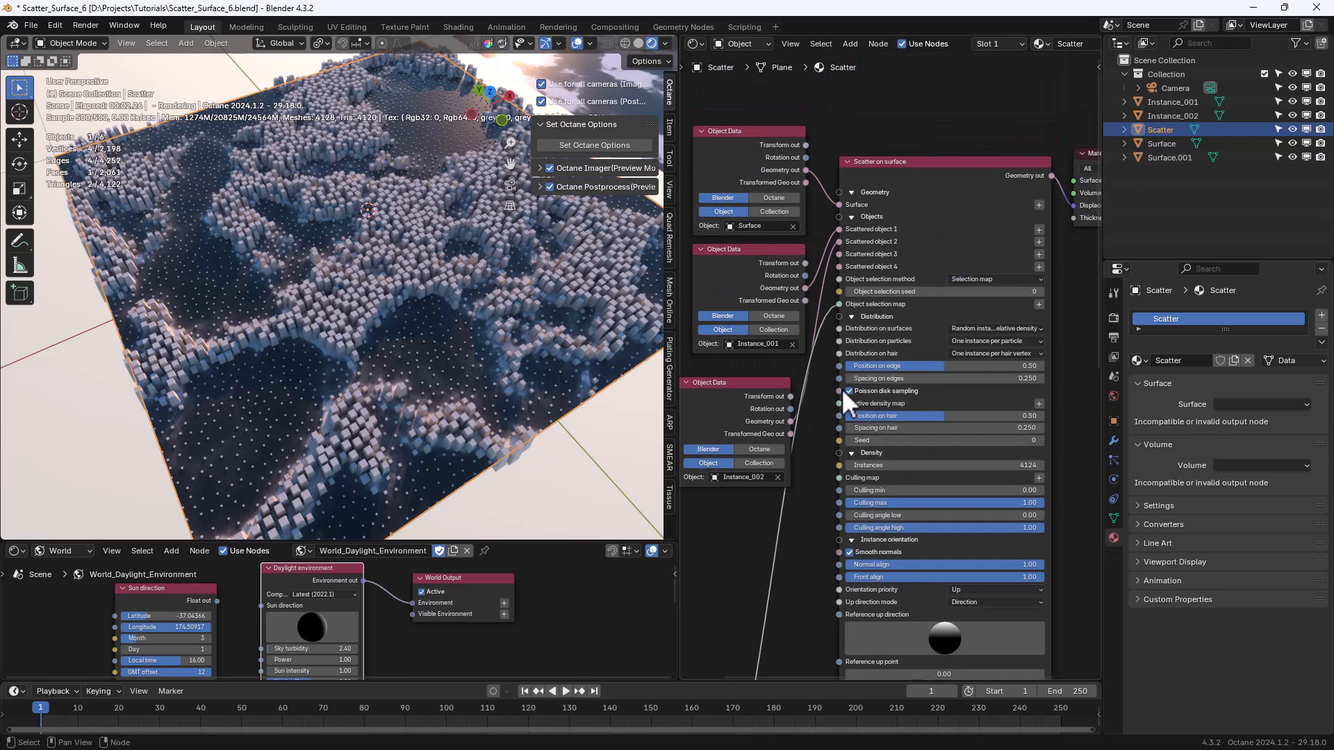
{"action": "left_click", "coordinate": [847, 390]}
{"action": "middle_click_drag", "start_coordinate": [729, 540], "coordinate": [702, 520]}
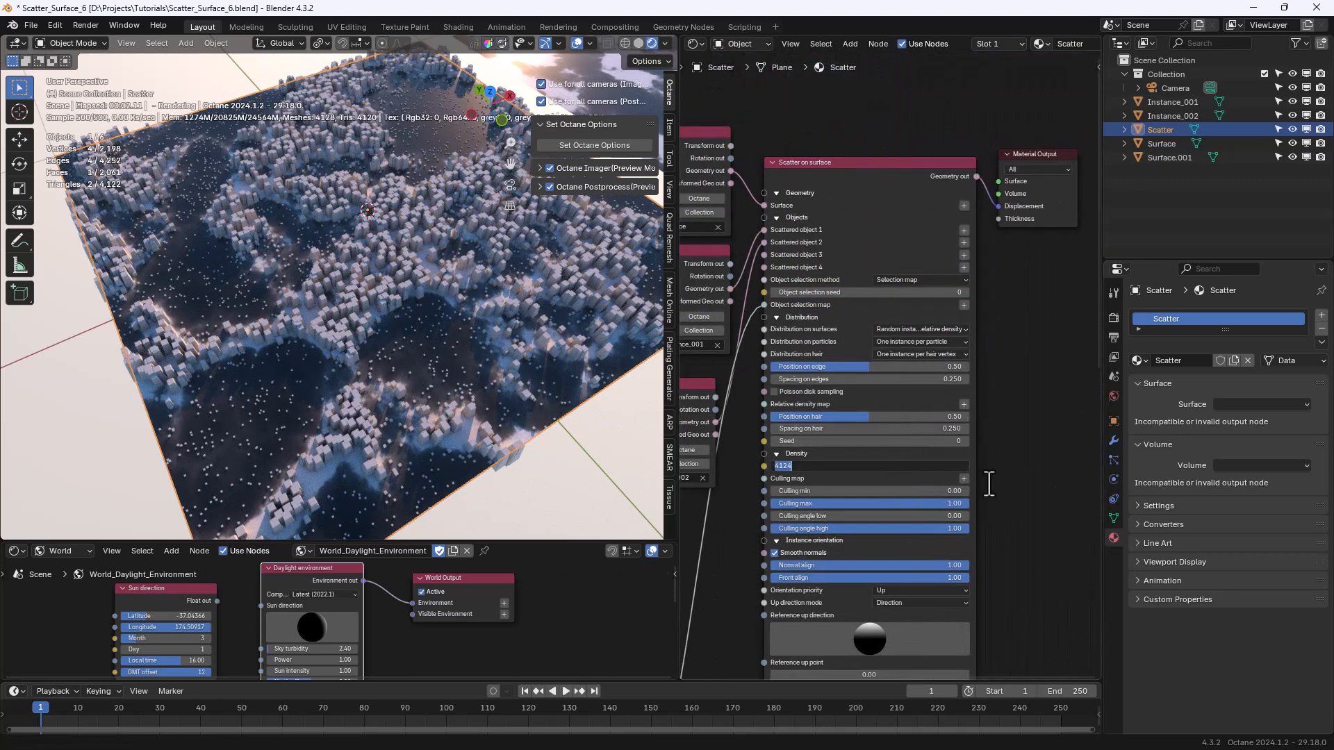
{"action": "key", "text": "Return"}
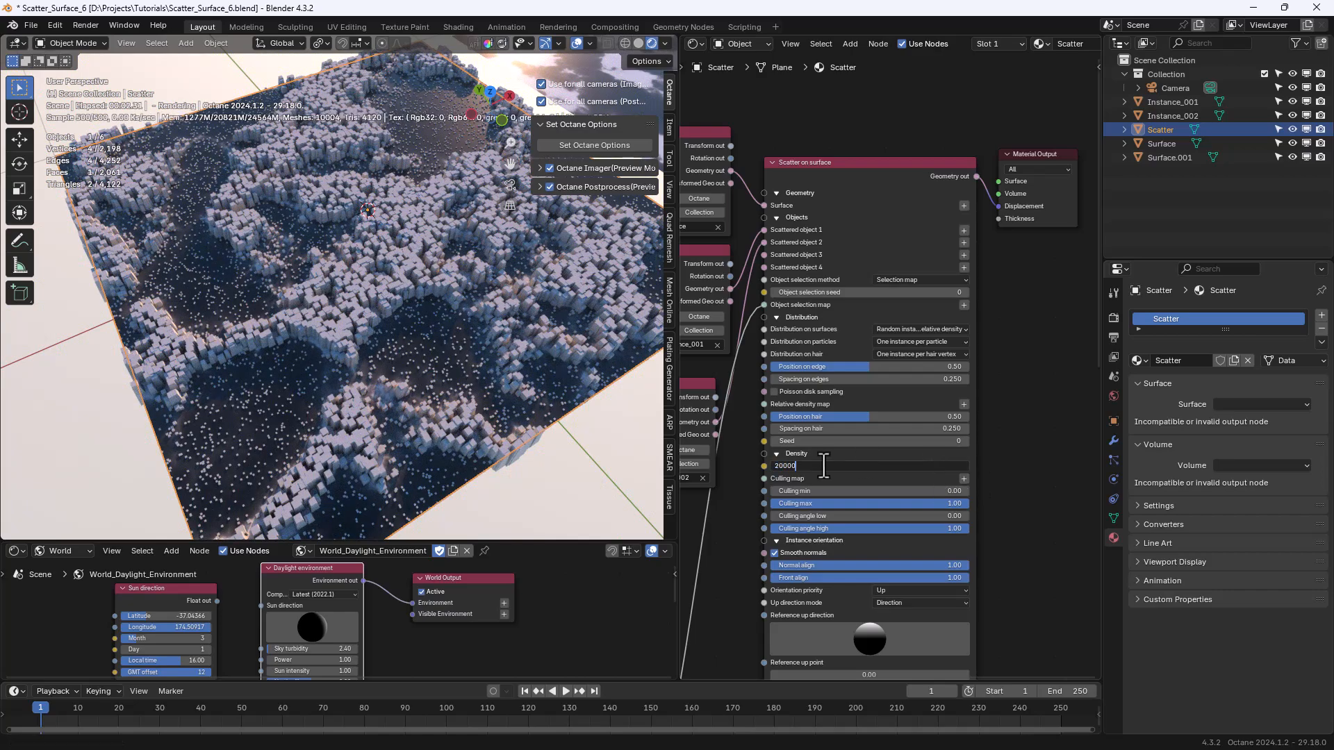
Set the Instances count of the Scatter on surface node to 20000.
{"action": "key", "text": "Return"}
{"action": "scroll", "coordinate": [447, 401], "scroll_direction": "up", "scroll_amount": 5}
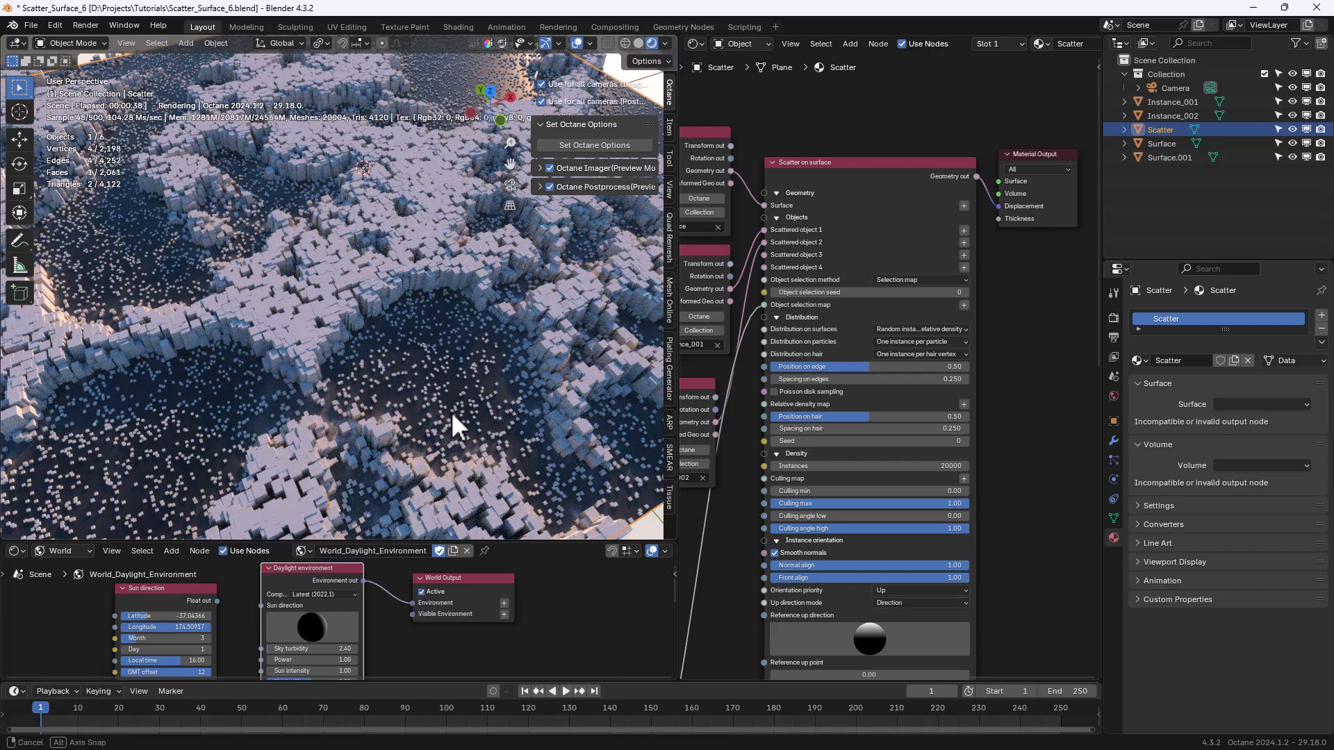
{"action": "middle_click_drag", "start_coordinate": [759, 473], "coordinate": [943, 307]}
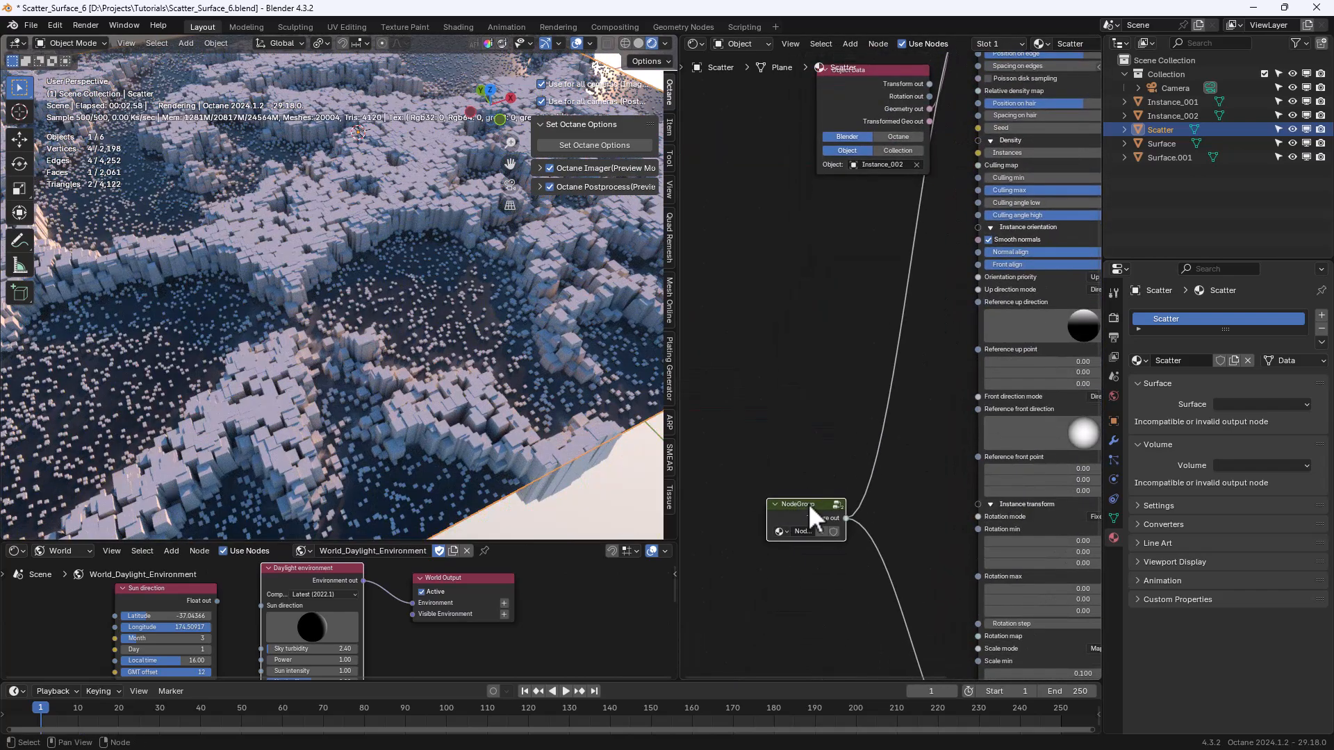
Open the noise node group and try shifting, scaling and rotating the noise pattern with the 3D transformation values.
{"action": "key", "text": "Tab"}
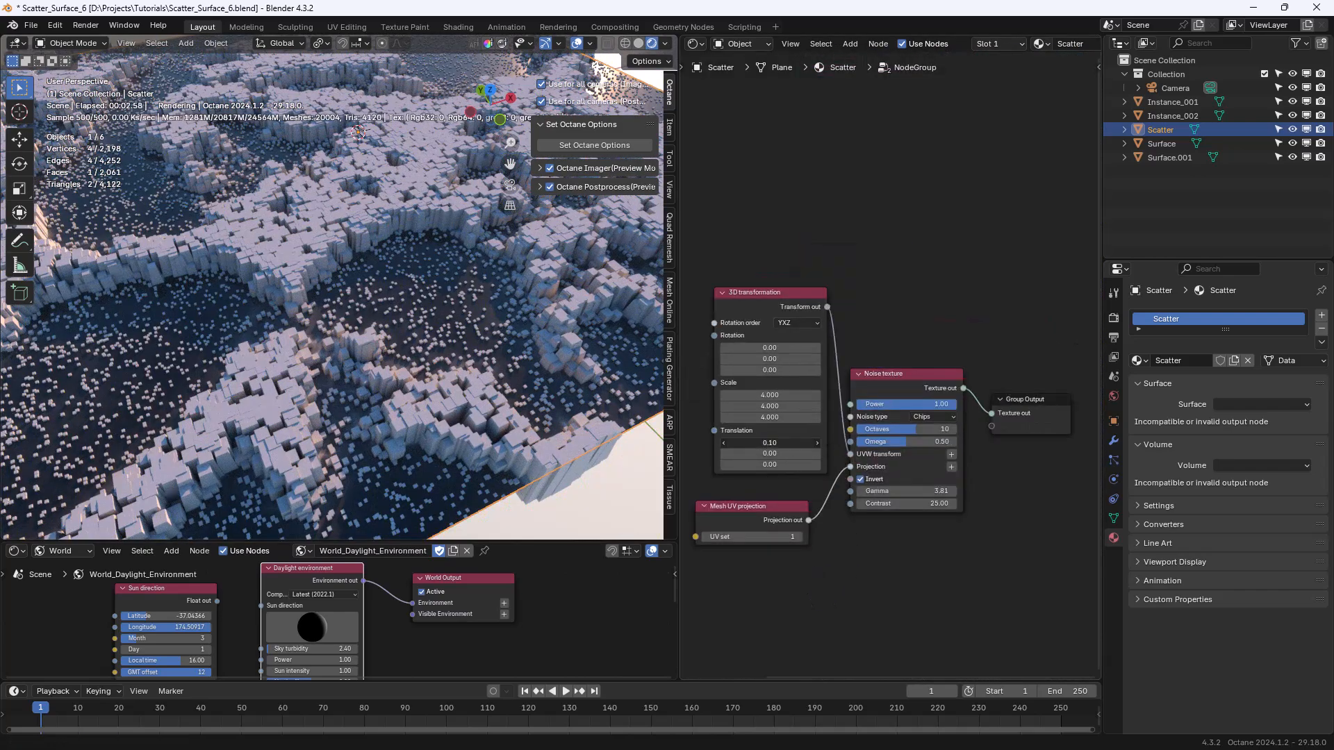
{"action": "mouse_move", "coordinate": [769, 443]}
{"action": "left_mouse_down"}
{"action": "mouse_move", "coordinate": [786, 442]}
{"action": "mouse_move", "coordinate": [770, 448]}
{"action": "mouse_move", "coordinate": [774, 464]}
{"action": "left_mouse_up"}
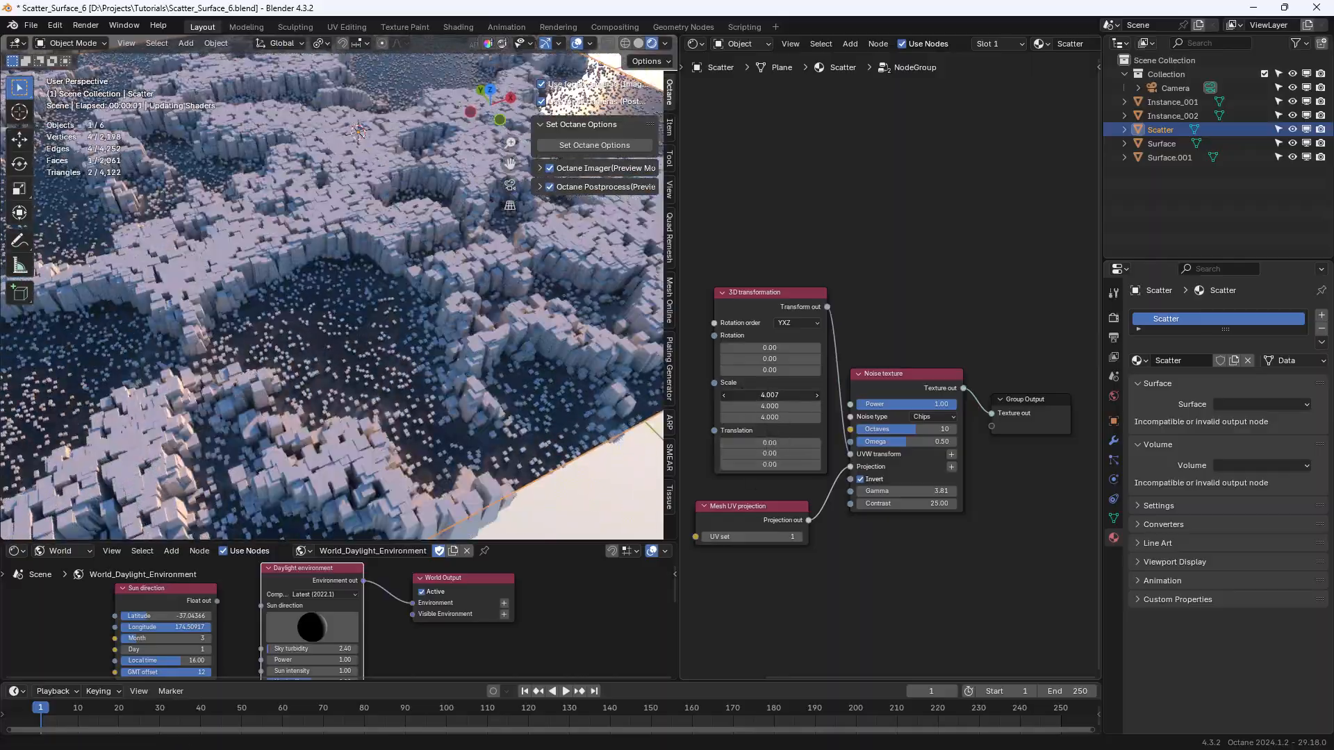
{"action": "left_click_drag", "start_coordinate": [770, 395], "coordinate": [816, 406]}
{"action": "right_click", "coordinate": [797, 394]}
{"action": "right_click", "coordinate": [790, 417]}
{"action": "right_click", "coordinate": [816, 406]}
{"action": "left_click_drag", "start_coordinate": [762, 370], "coordinate": [779, 348]}
{"action": "right_click", "coordinate": [789, 370]}
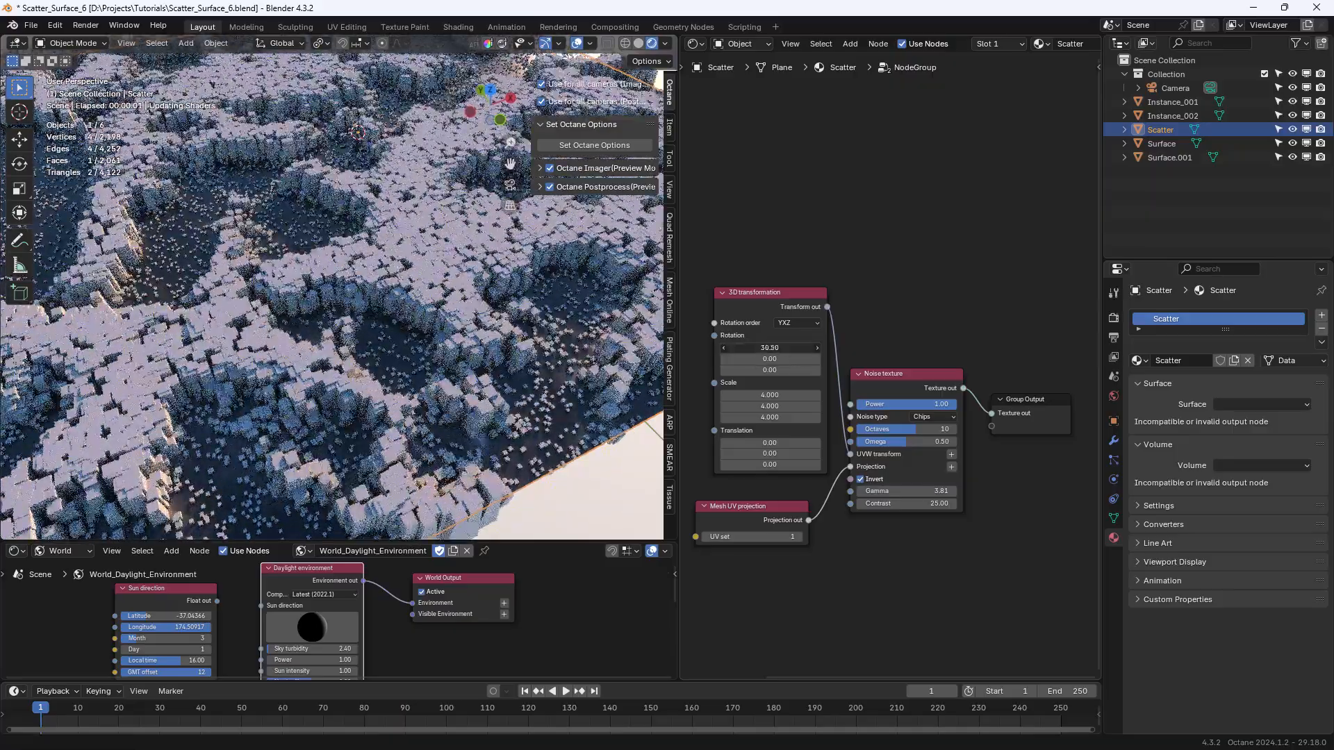
{"action": "right_click", "coordinate": [780, 347]}
{"action": "scroll", "coordinate": [414, 364], "scroll_direction": "down", "scroll_amount": 5}
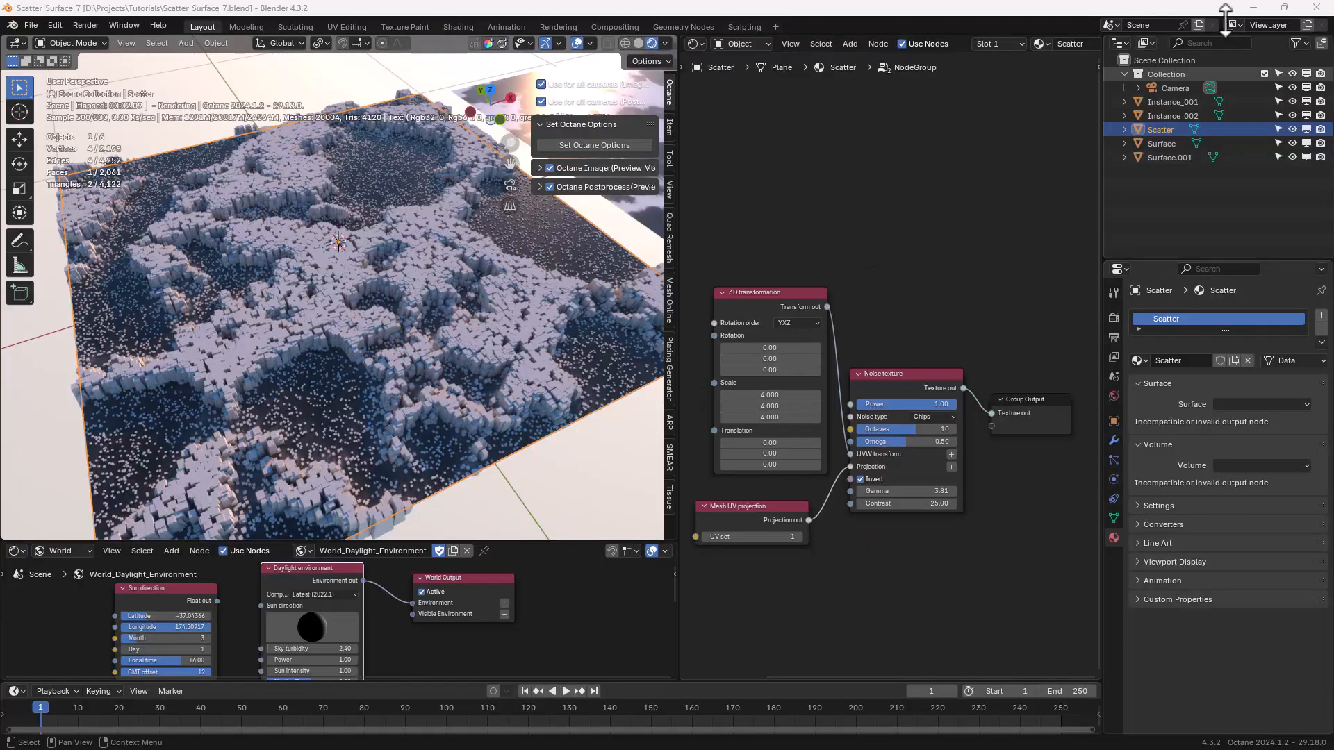
Leave the node group and try offsetting the instances with the Translation max values in Fixed translation mode.
{"action": "left_click", "coordinate": [1177, 131]}
{"action": "key", "text": "Tab"}
{"action": "scroll", "coordinate": [914, 384], "scroll_direction": "down", "scroll_amount": 4}
{"action": "middle_click_drag", "start_coordinate": [924, 449], "coordinate": [782, 239]}
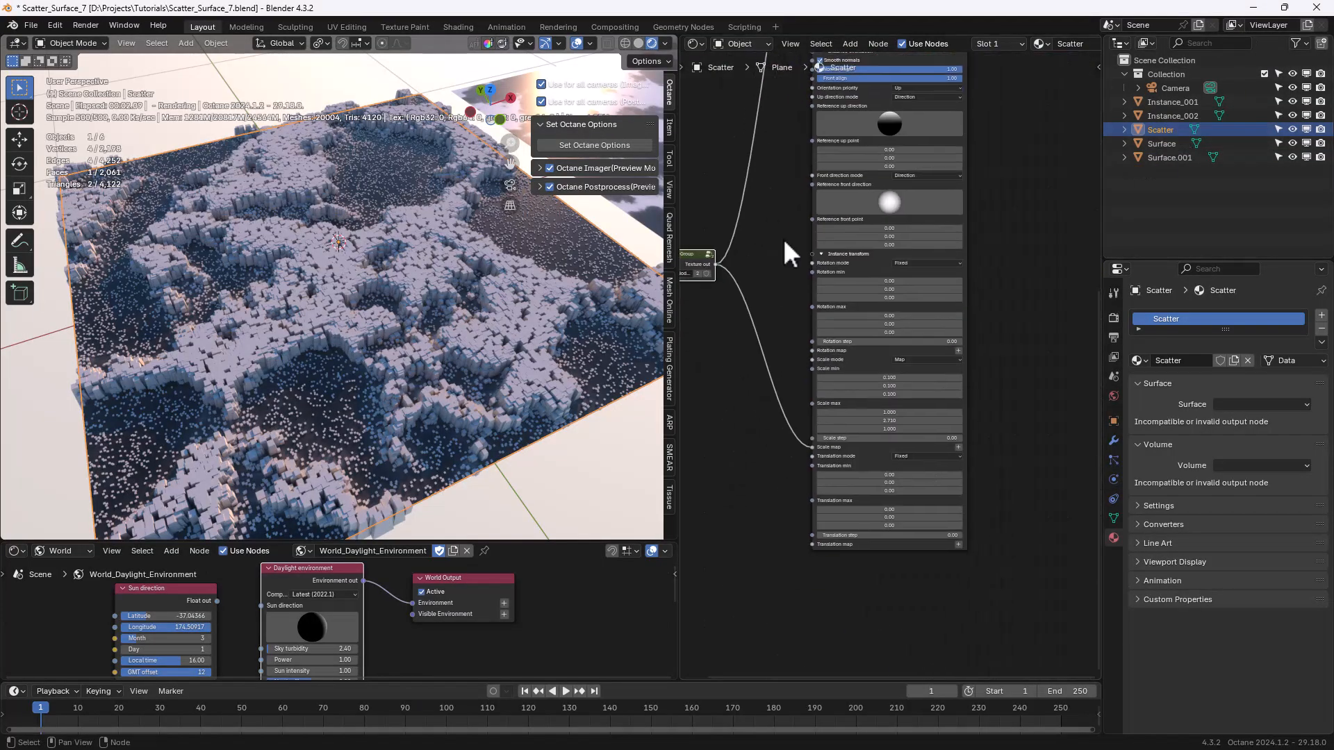
{"action": "scroll", "coordinate": [764, 437], "scroll_direction": "up", "scroll_amount": 2}
{"action": "scroll", "coordinate": [765, 458], "scroll_direction": "up", "scroll_amount": 3}
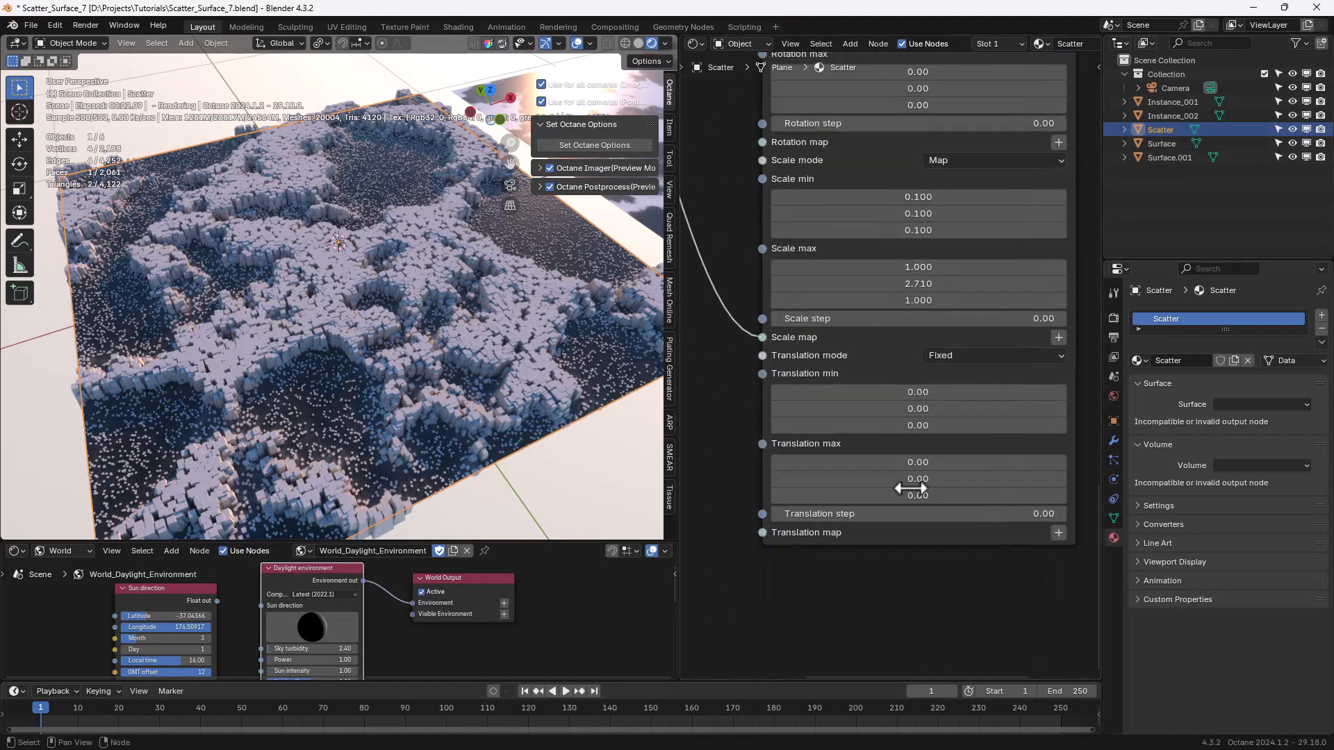
{"action": "left_click_drag", "start_coordinate": [937, 479], "coordinate": [875, 495]}
{"action": "right_click", "coordinate": [938, 478]}
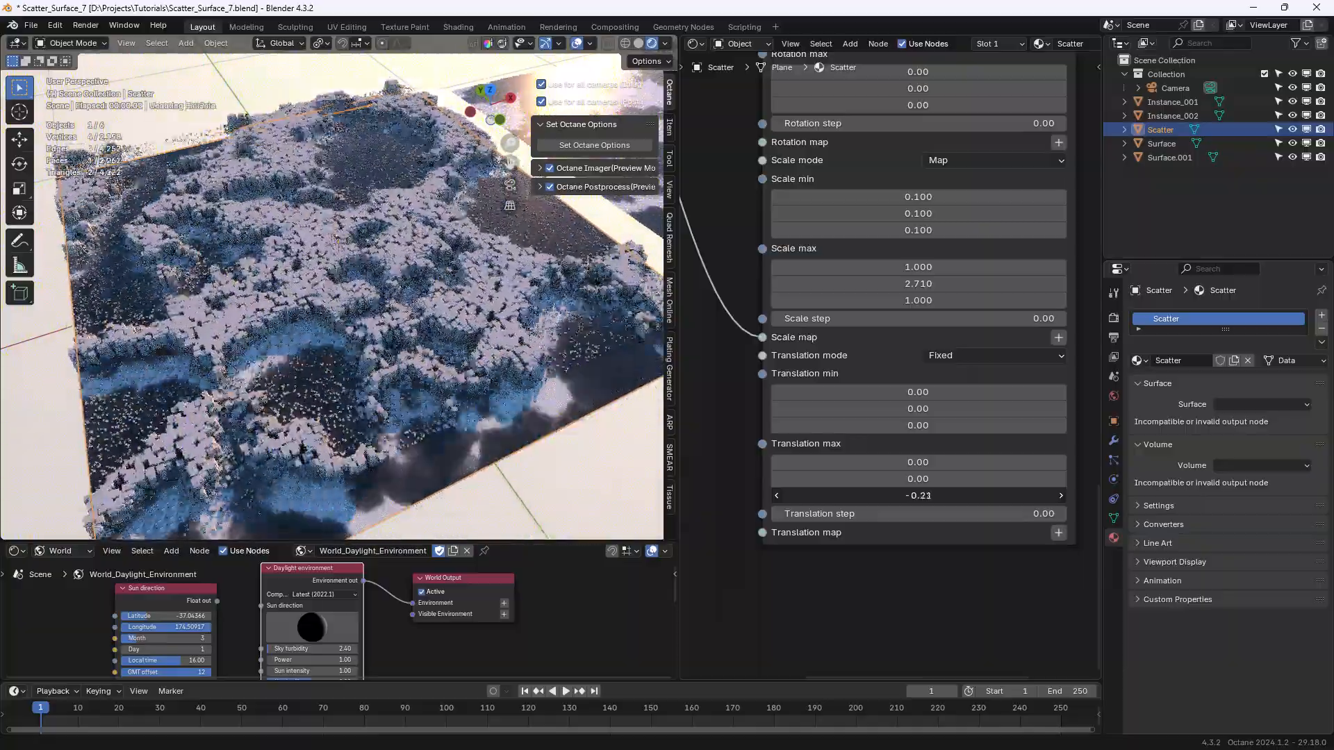
{"action": "right_click", "coordinate": [924, 496]}
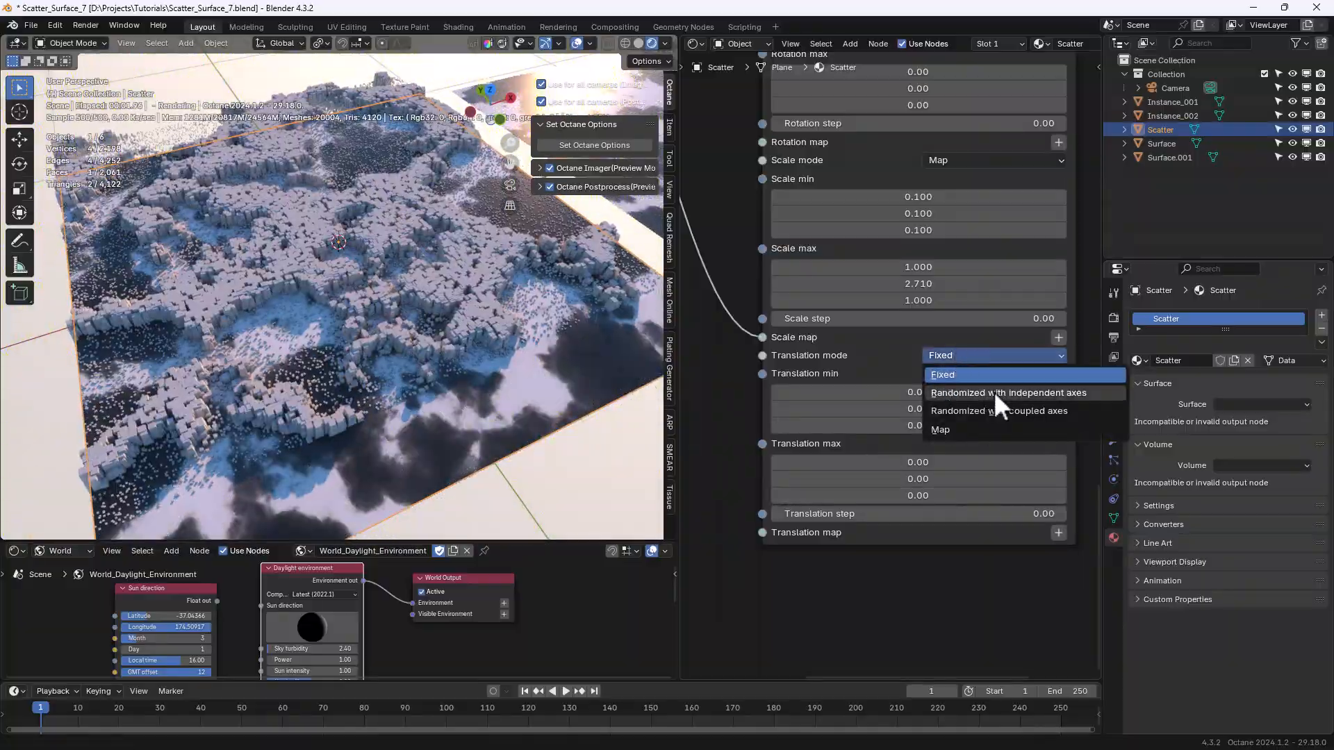
Set the Translation mode to Randomized with independent axes and the second Translation max value to 5.
{"action": "left_click", "coordinate": [994, 390]}
{"action": "mouse_move", "coordinate": [924, 479]}
{"action": "left_mouse_down"}
{"action": "mouse_move", "coordinate": [962, 478]}
{"action": "mouse_move", "coordinate": [933, 479]}
{"action": "left_mouse_up"}
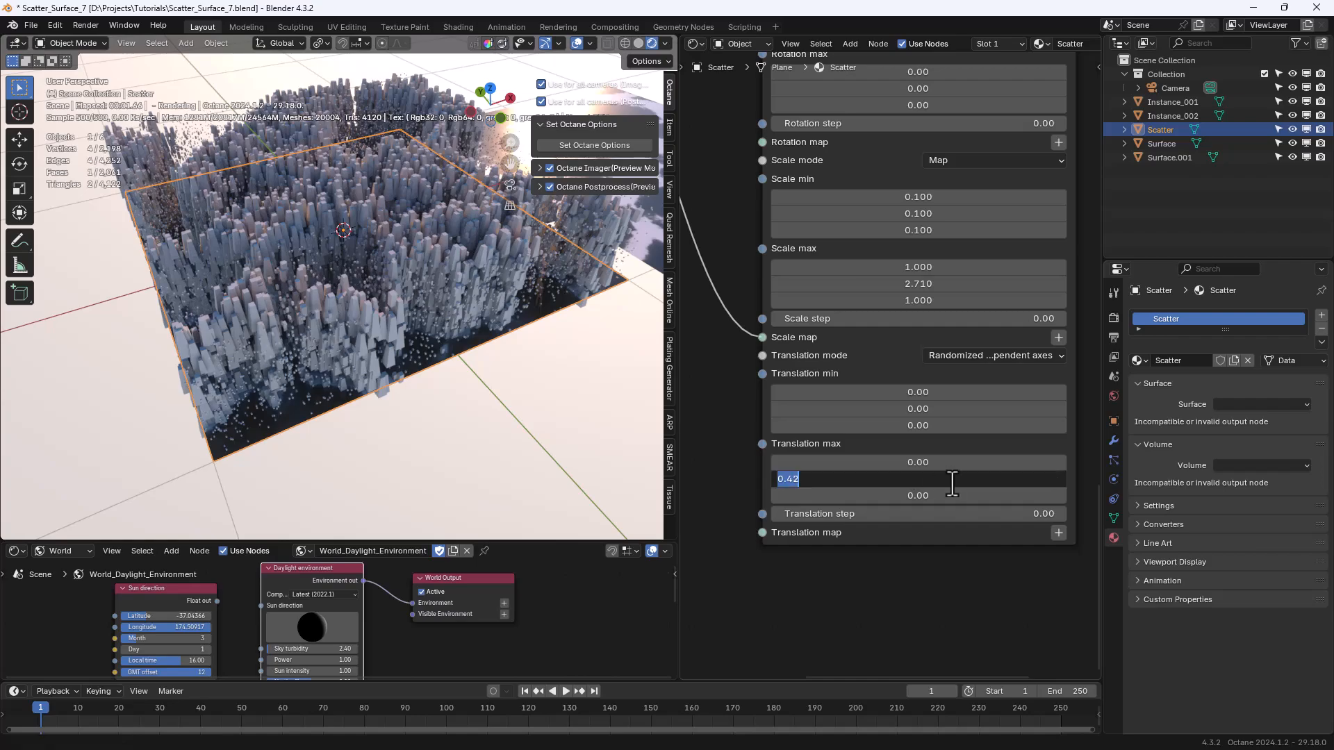
{"action": "key", "text": "Return"}
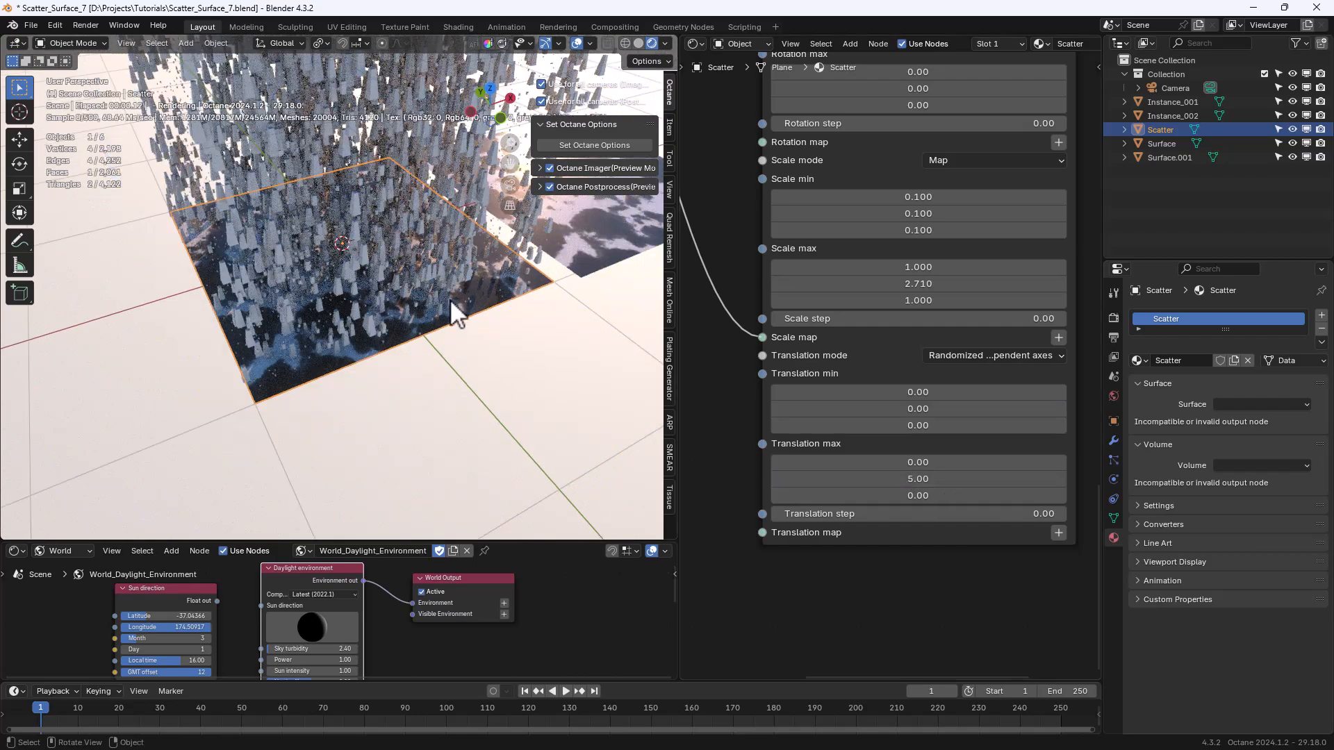
Set the Translation step to 1 and try adjusting it while viewing the stacked instance layers from the side.
{"action": "type", "text": "1"}
{"action": "key", "text": "Return"}
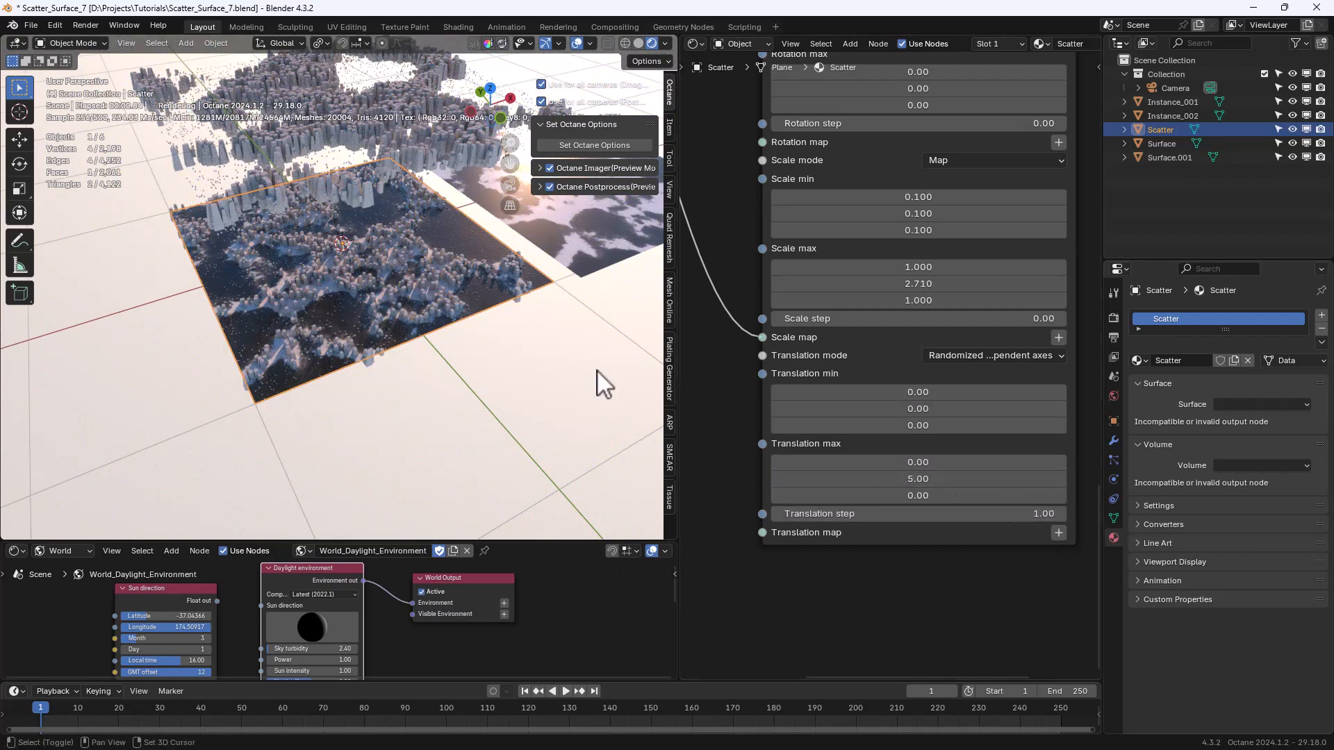
{"action": "middle_click_drag", "start_coordinate": [596, 371], "coordinate": [388, 477], "text": "shift"}
{"action": "scroll", "coordinate": [441, 387], "scroll_direction": "down", "scroll_amount": 4}
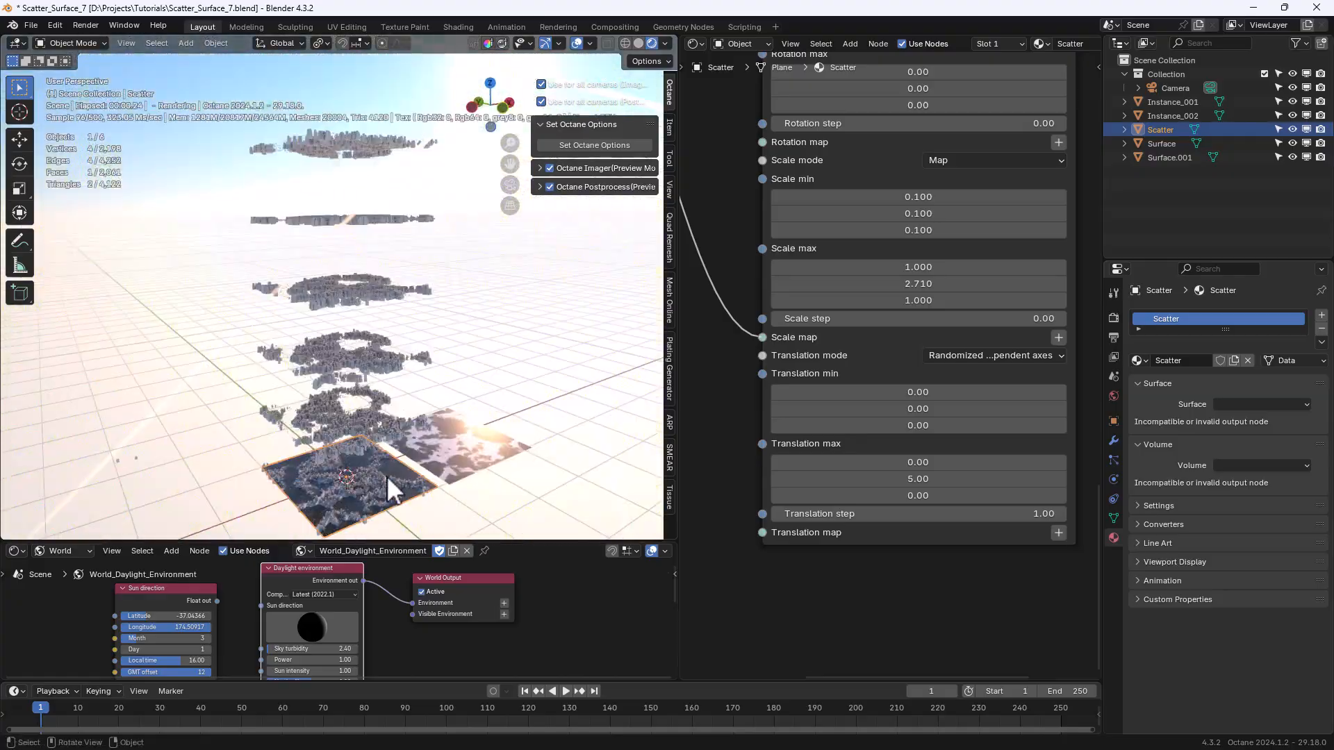
{"action": "middle_click_drag", "start_coordinate": [512, 378], "coordinate": [510, 415]}
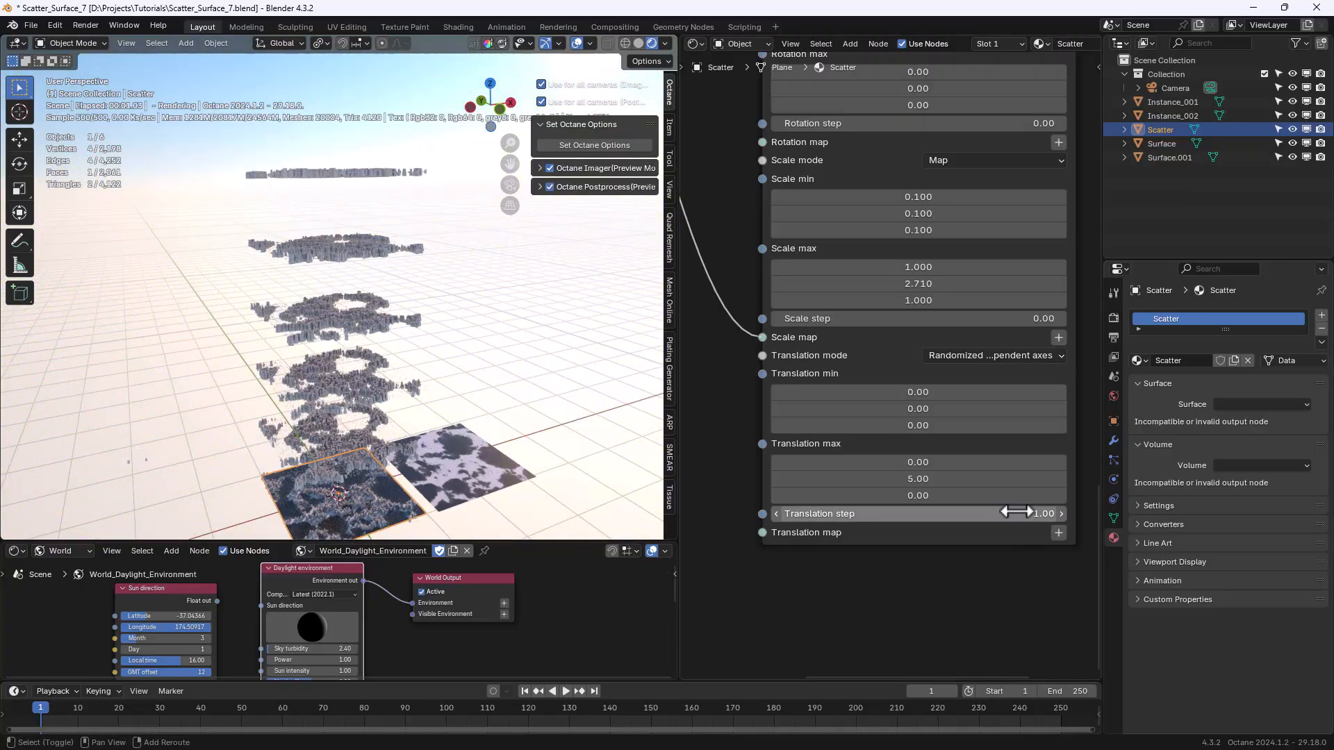
{"action": "mouse_move", "coordinate": [918, 514]}
{"action": "left_mouse_down"}
{"action": "mouse_move", "coordinate": [887, 514]}
{"action": "mouse_move", "coordinate": [957, 513]}
{"action": "mouse_move", "coordinate": [923, 513]}
{"action": "left_mouse_up"}
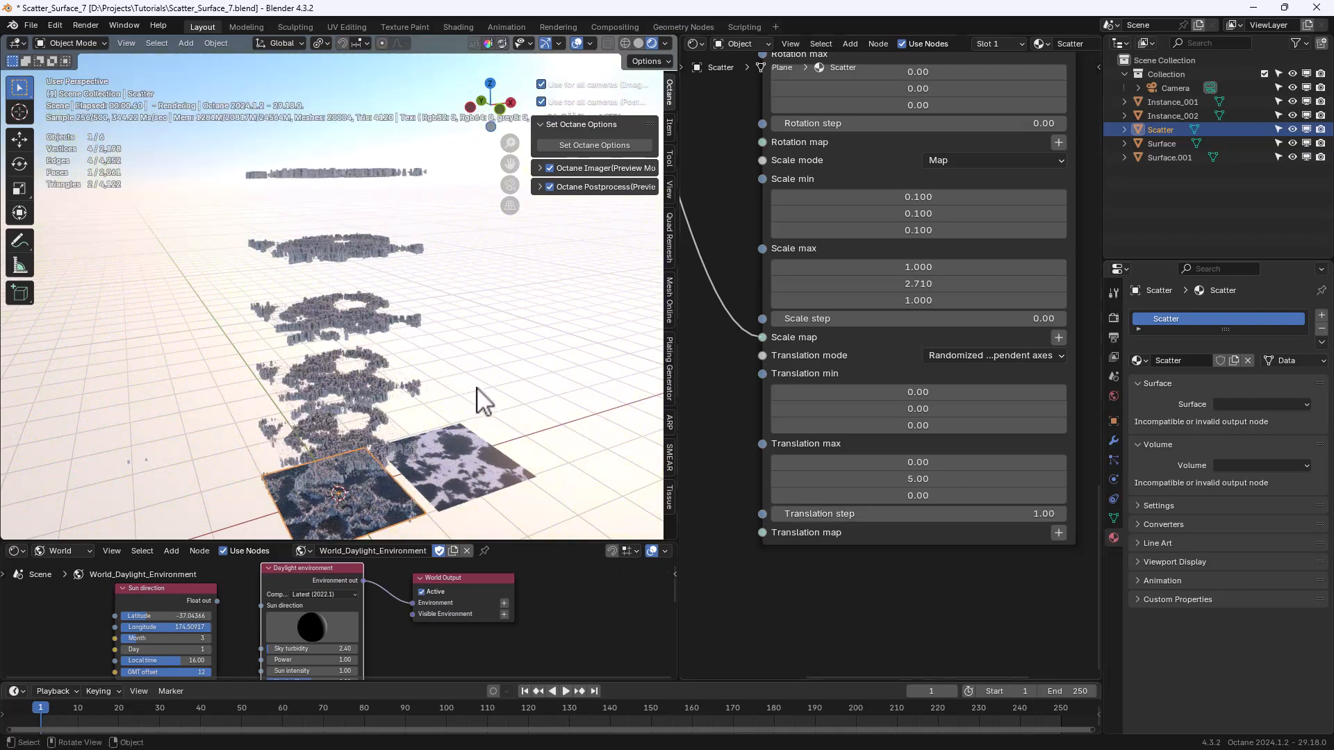
{"action": "middle_click_drag", "start_coordinate": [477, 398], "coordinate": [465, 416]}
Reset the Translation step and the second Translation max value to 0.
{"action": "left_click_drag", "start_coordinate": [967, 514], "coordinate": [892, 513]}
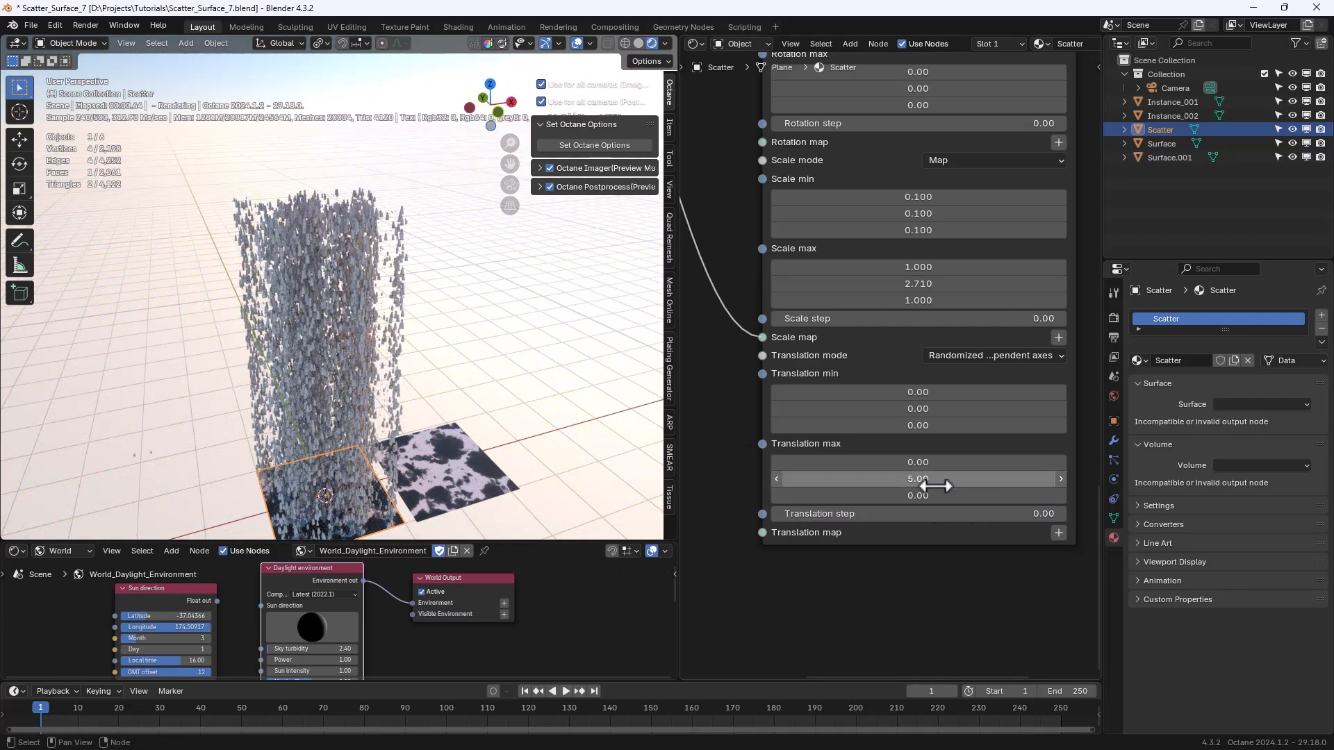
{"action": "key", "text": "Return"}
{"action": "middle_click_drag", "start_coordinate": [506, 427], "coordinate": [456, 273]}
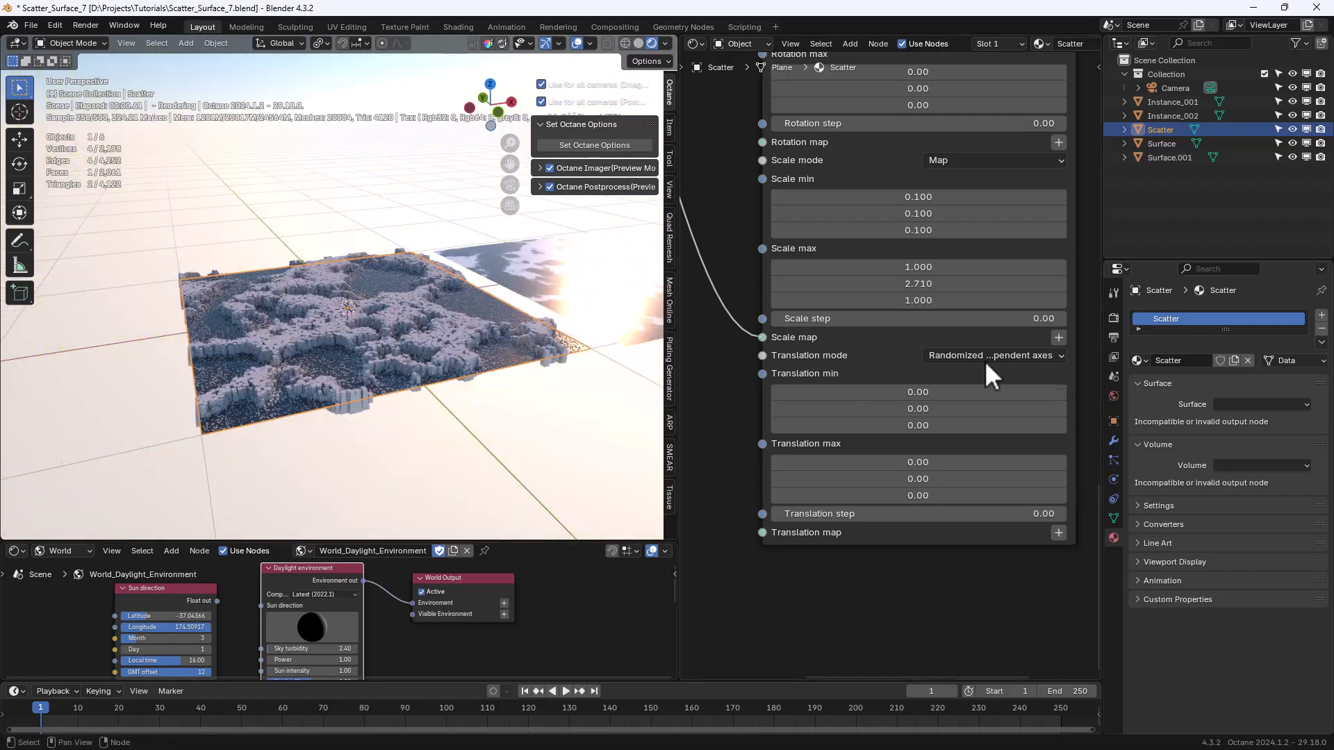
Set the Translation mode to Randomized with coupled axes and all three Translation max values to 1.
{"action": "left_click", "coordinate": [989, 410]}
{"action": "left_click_drag", "start_coordinate": [868, 479], "coordinate": [913, 478]}
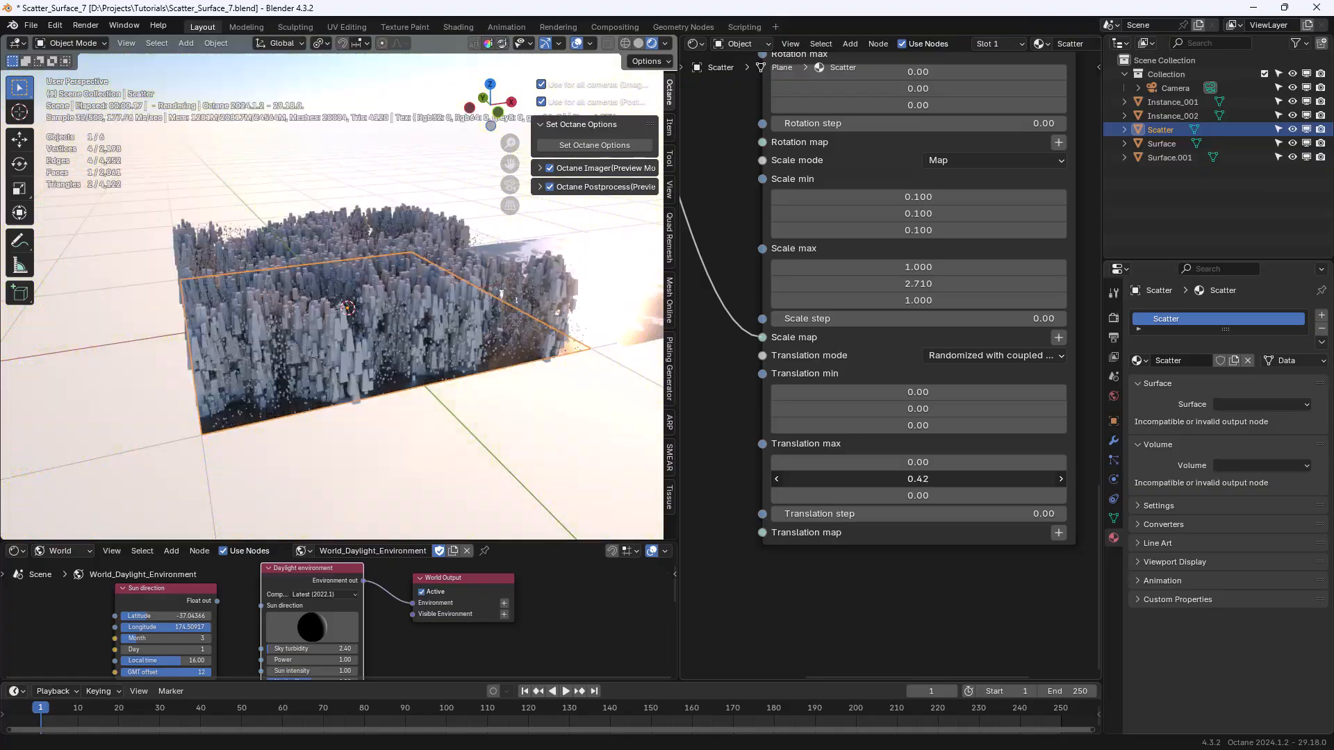
{"action": "middle_click_drag", "start_coordinate": [512, 432], "coordinate": [458, 397]}
{"action": "type", "text": "1"}
{"action": "key", "text": "Return"}
Try negative Translation min values of about -0.69 on all axes, and reset them to 0.
{"action": "left_click_drag", "start_coordinate": [950, 392], "coordinate": [866, 423]}
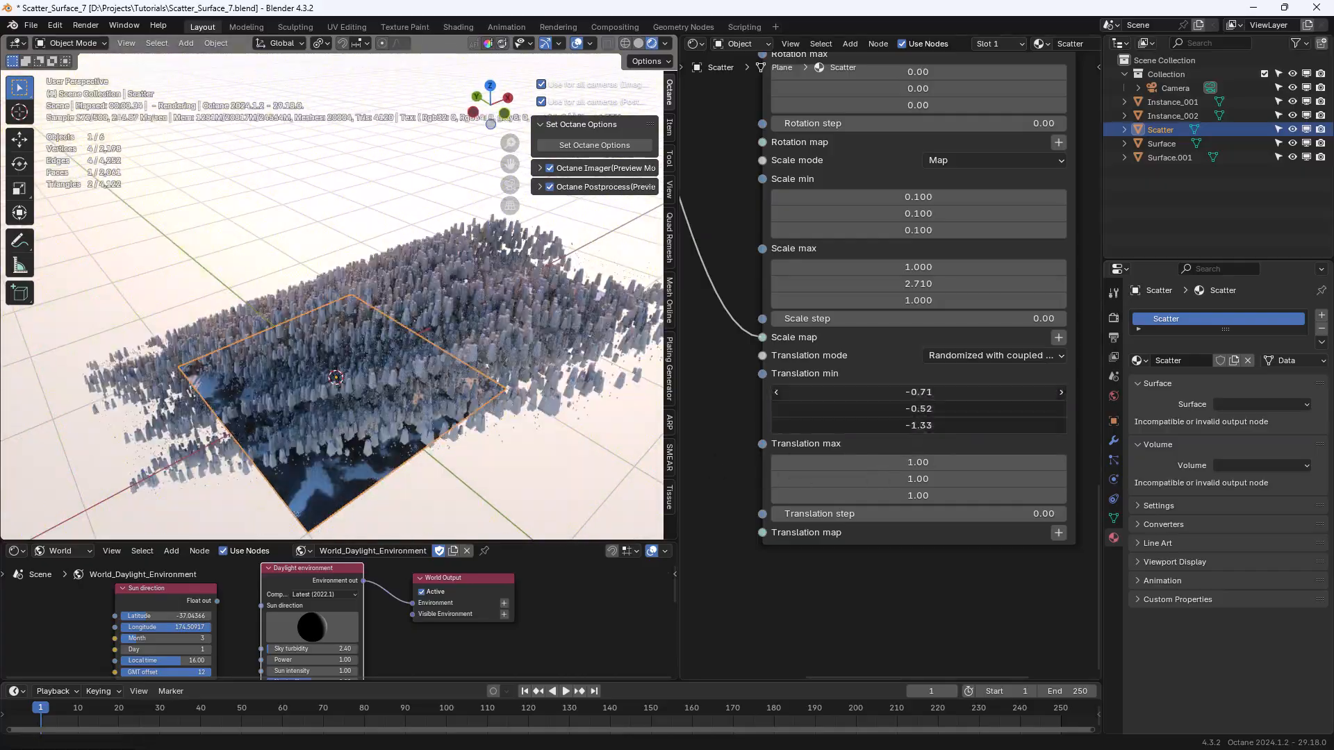
{"action": "left_click_drag", "start_coordinate": [940, 389], "coordinate": [942, 387]}
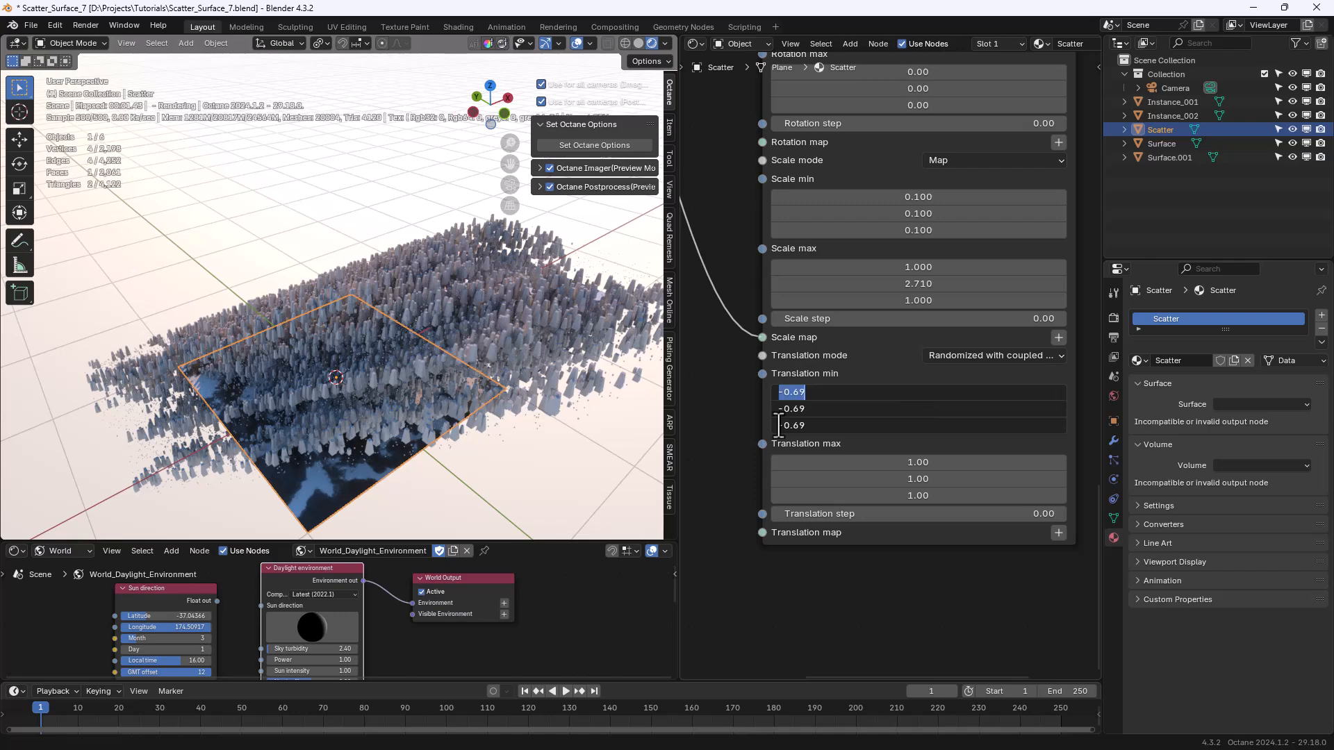
{"action": "type", "text": "0"}
{"action": "key", "text": "Return"}
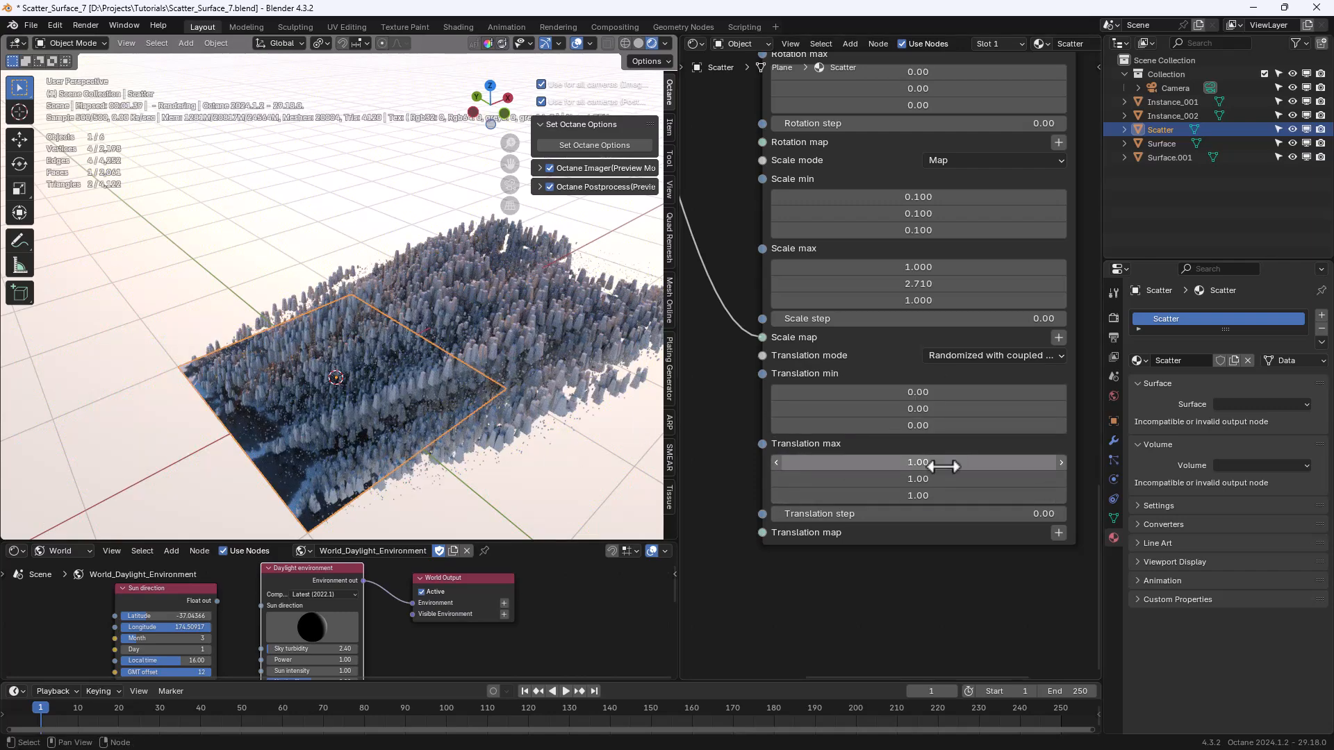
Set all three Translation max values to 0.5, and reset the first and third to 0.
{"action": "middle_click_drag", "start_coordinate": [509, 428], "coordinate": [485, 422]}
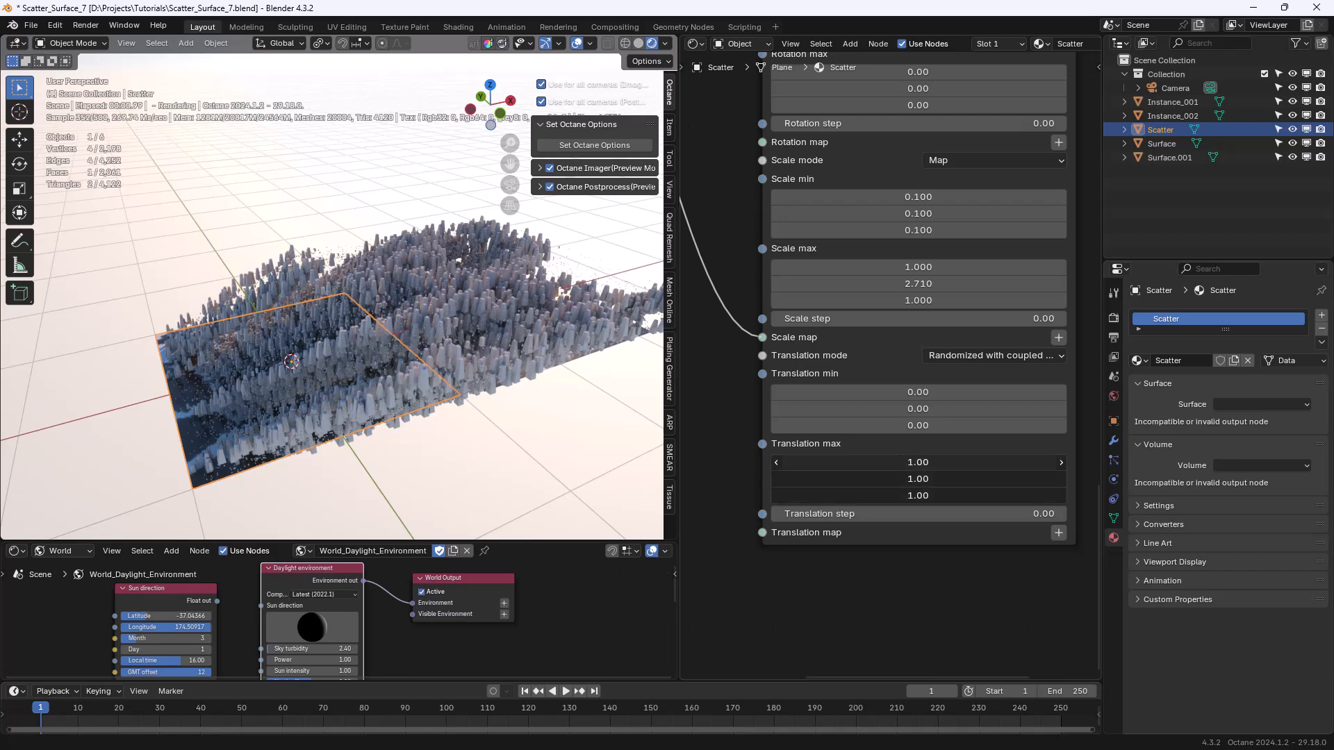
{"action": "type", "text": ".5"}
{"action": "key", "text": "Return"}
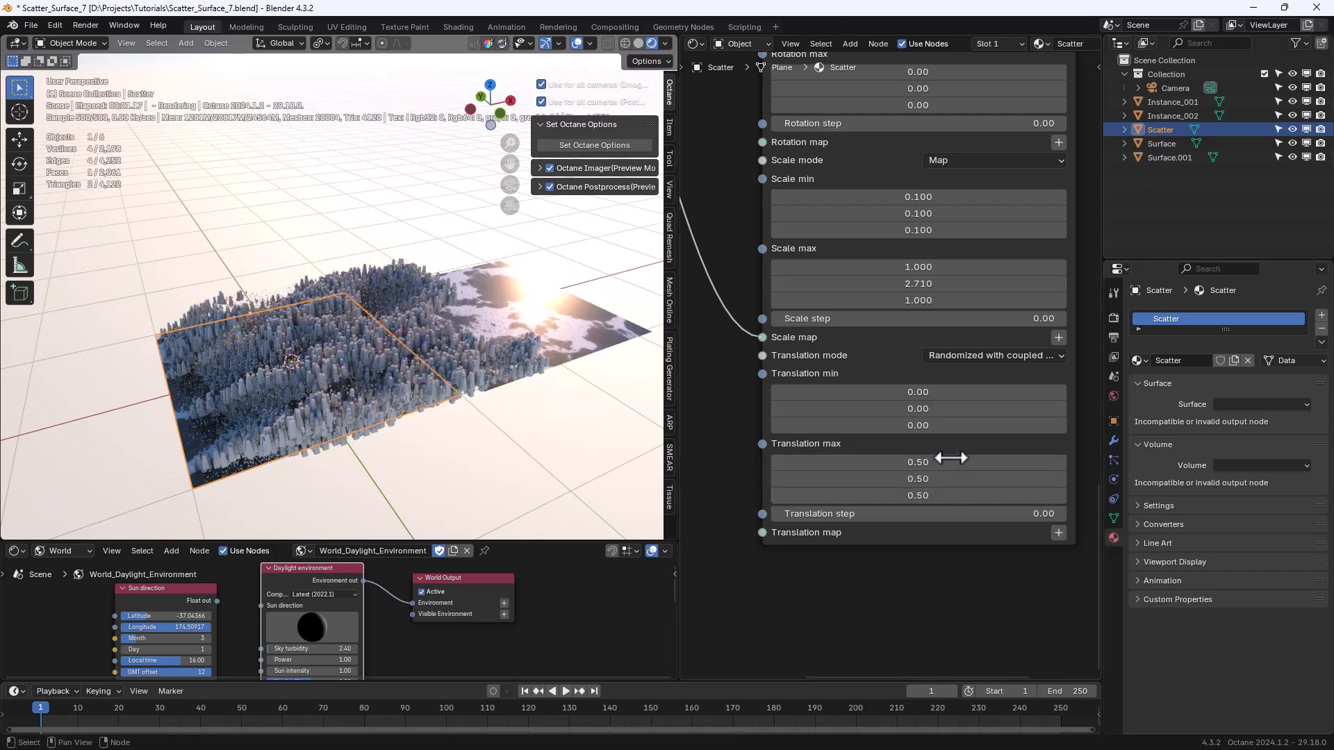
{"action": "type", "text": "0"}
{"action": "key", "text": "Tab"}
{"action": "key", "text": "Tab"}
{"action": "type", "text": "0"}
{"action": "key", "text": "Return"}
Set the Translation mode to Map and connect the noise node group's Texture out to the Translation map input.
{"action": "middle_click_drag", "start_coordinate": [376, 421], "coordinate": [411, 417]}
{"action": "left_click", "coordinate": [937, 428]}
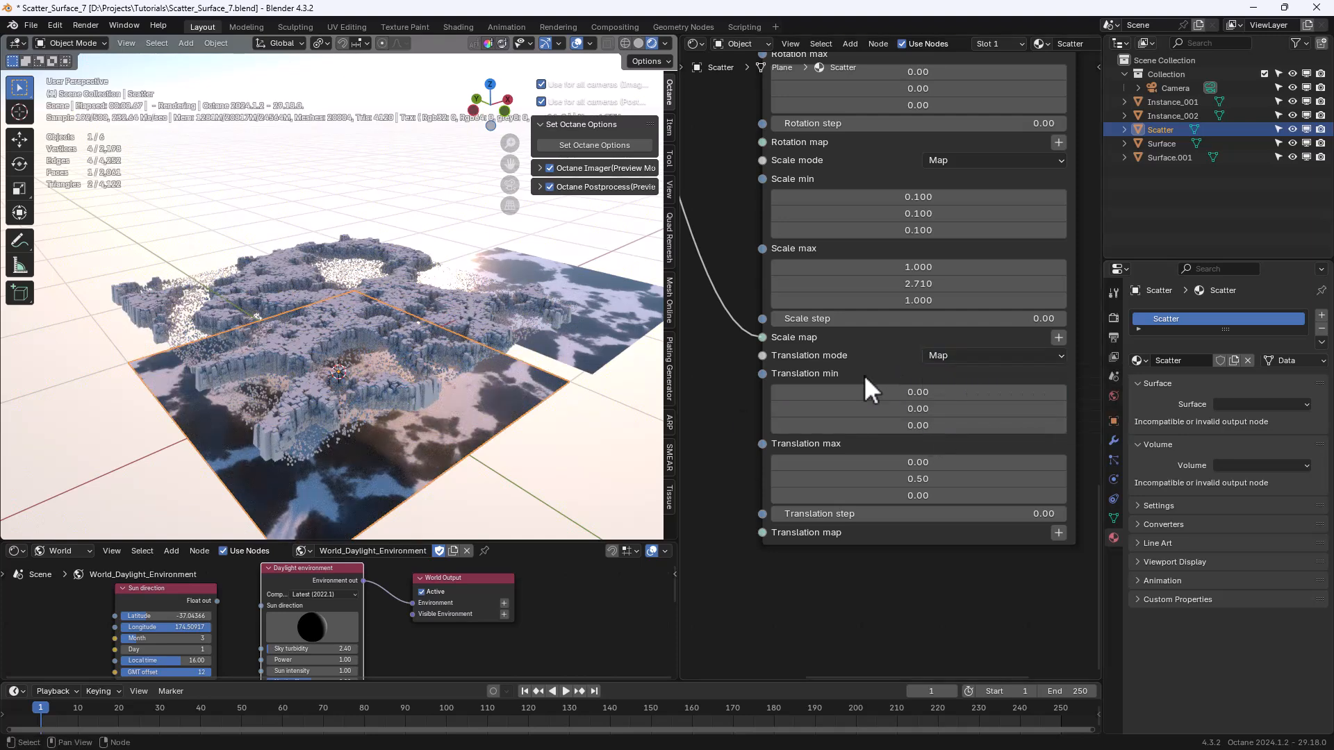
{"action": "middle_click_drag", "start_coordinate": [712, 228], "coordinate": [806, 286]}
{"action": "scroll", "coordinate": [806, 286], "scroll_direction": "down", "scroll_amount": 3}
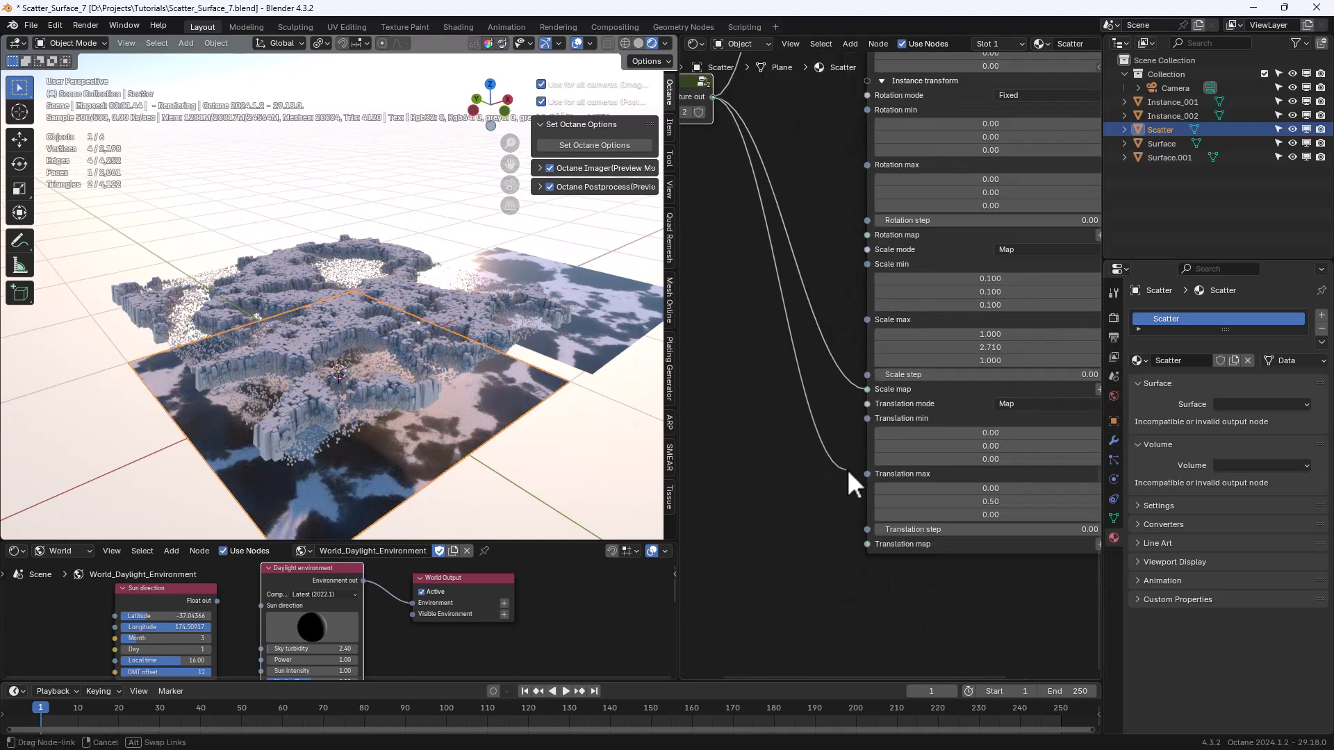
{"action": "left_click_drag", "start_coordinate": [848, 469], "coordinate": [865, 543]}
{"action": "middle_click_drag", "start_coordinate": [348, 415], "coordinate": [397, 389]}
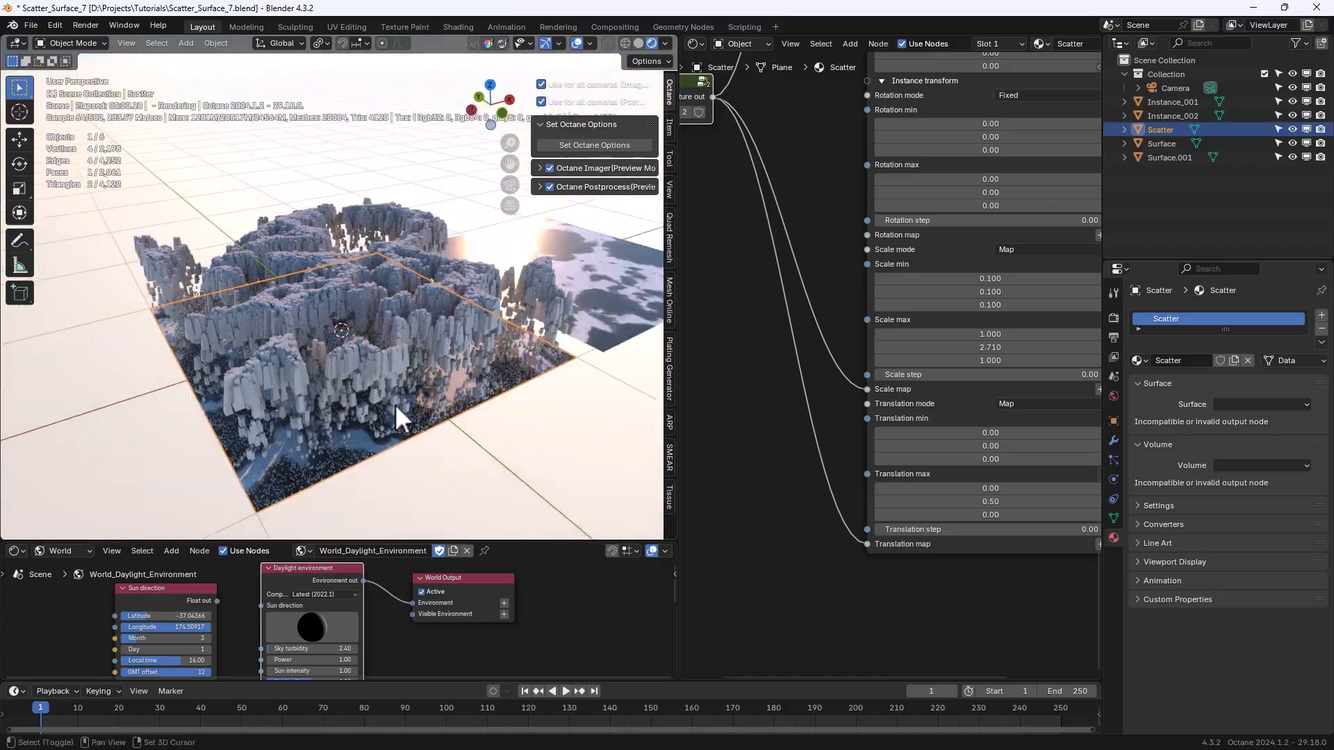
Open the noise node group, try a different Gamma on the Noise texture, and leave the group.
{"action": "scroll", "coordinate": [394, 405], "scroll_direction": "up", "scroll_amount": 2}
{"action": "middle_click_drag", "start_coordinate": [774, 321], "coordinate": [884, 432]}
{"action": "key", "text": "Tab"}
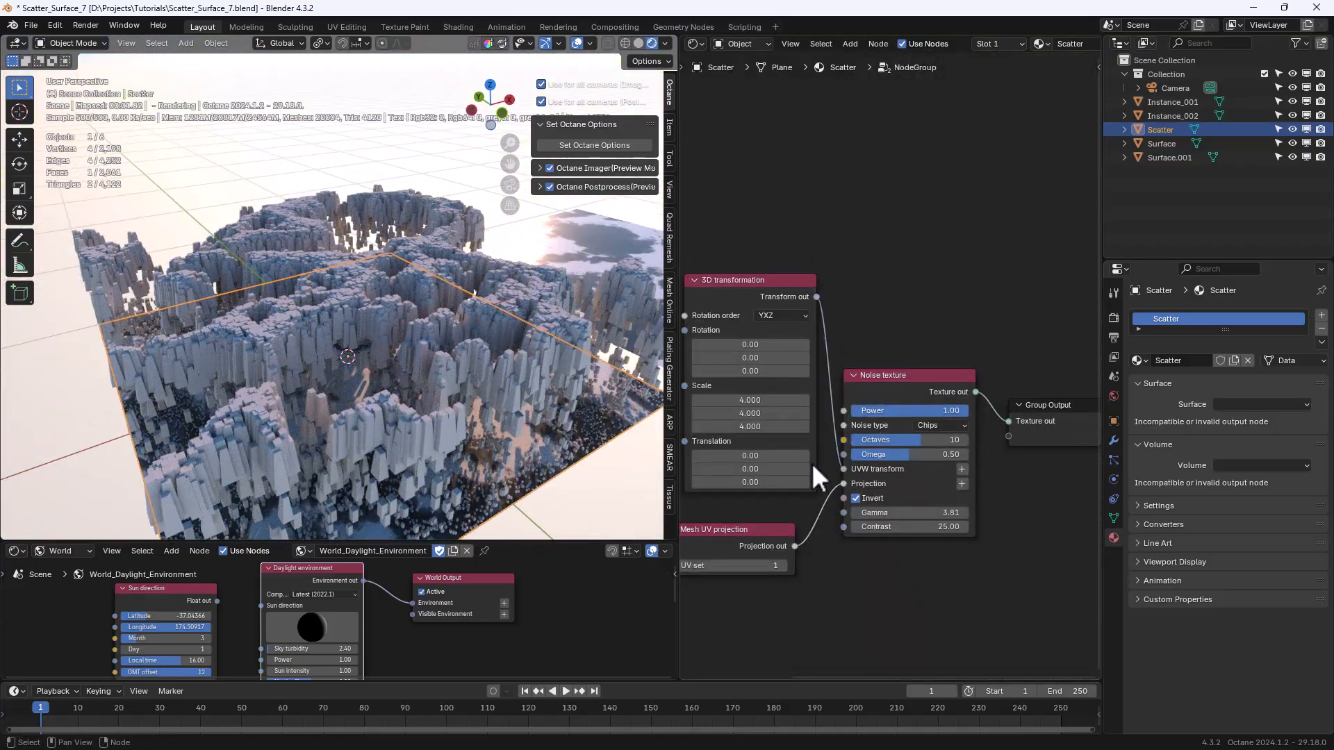
{"action": "middle_click_drag", "start_coordinate": [724, 445], "coordinate": [778, 412]}
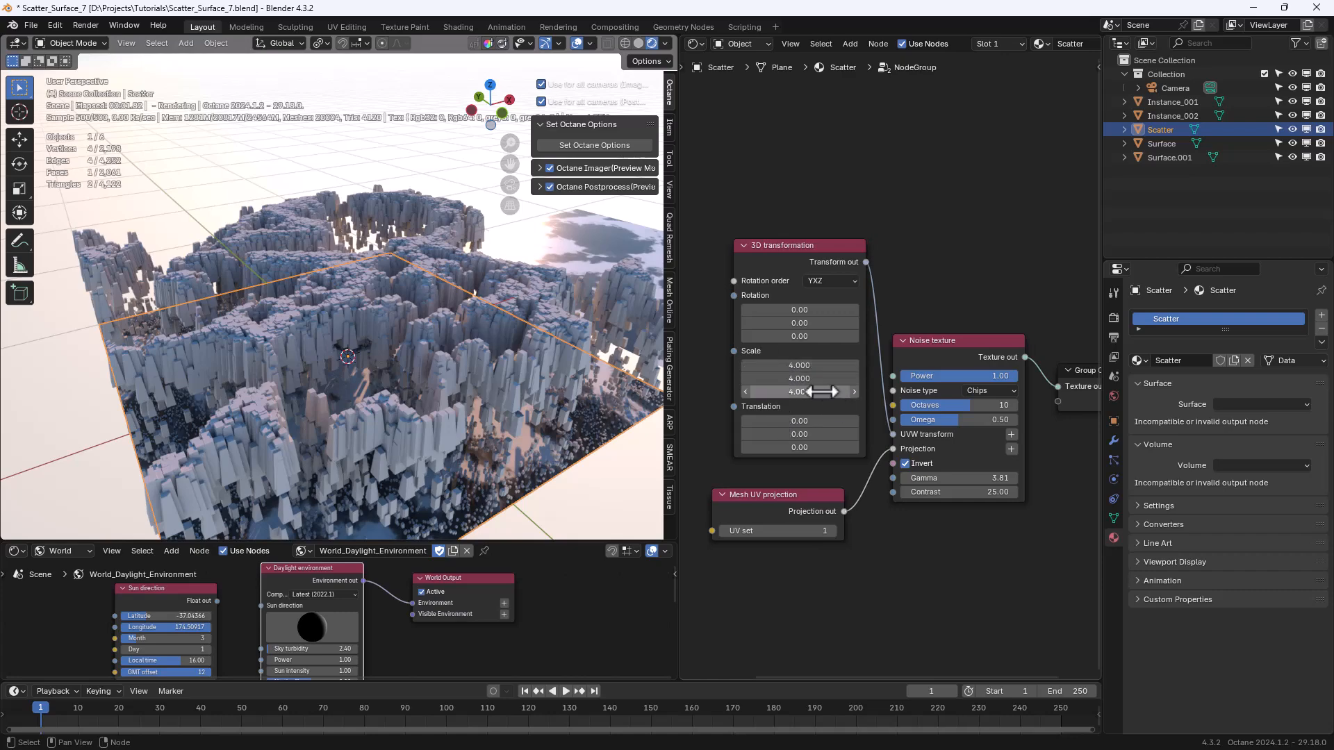
{"action": "middle_click_drag", "start_coordinate": [956, 547], "coordinate": [873, 528]}
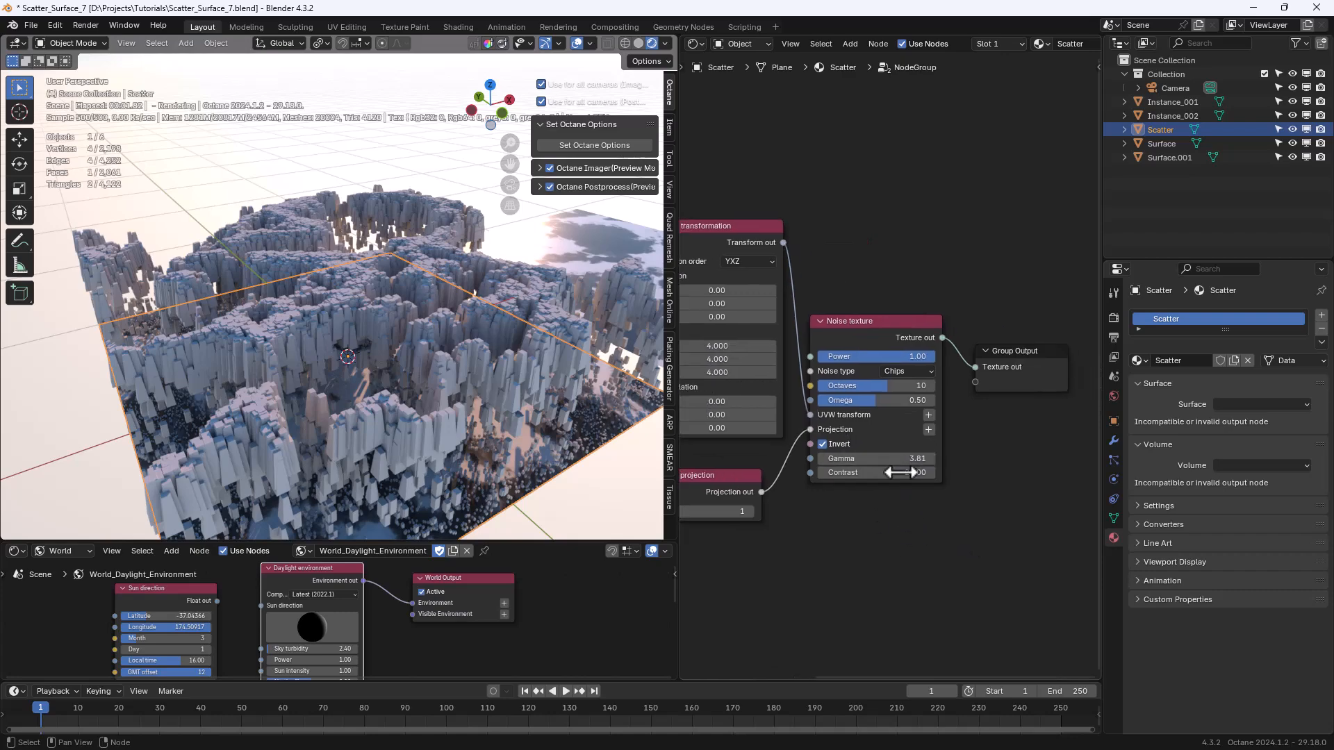
{"action": "left_click_drag", "start_coordinate": [876, 458], "coordinate": [946, 458]}
{"action": "scroll", "coordinate": [441, 383], "scroll_direction": "down", "scroll_amount": 4}
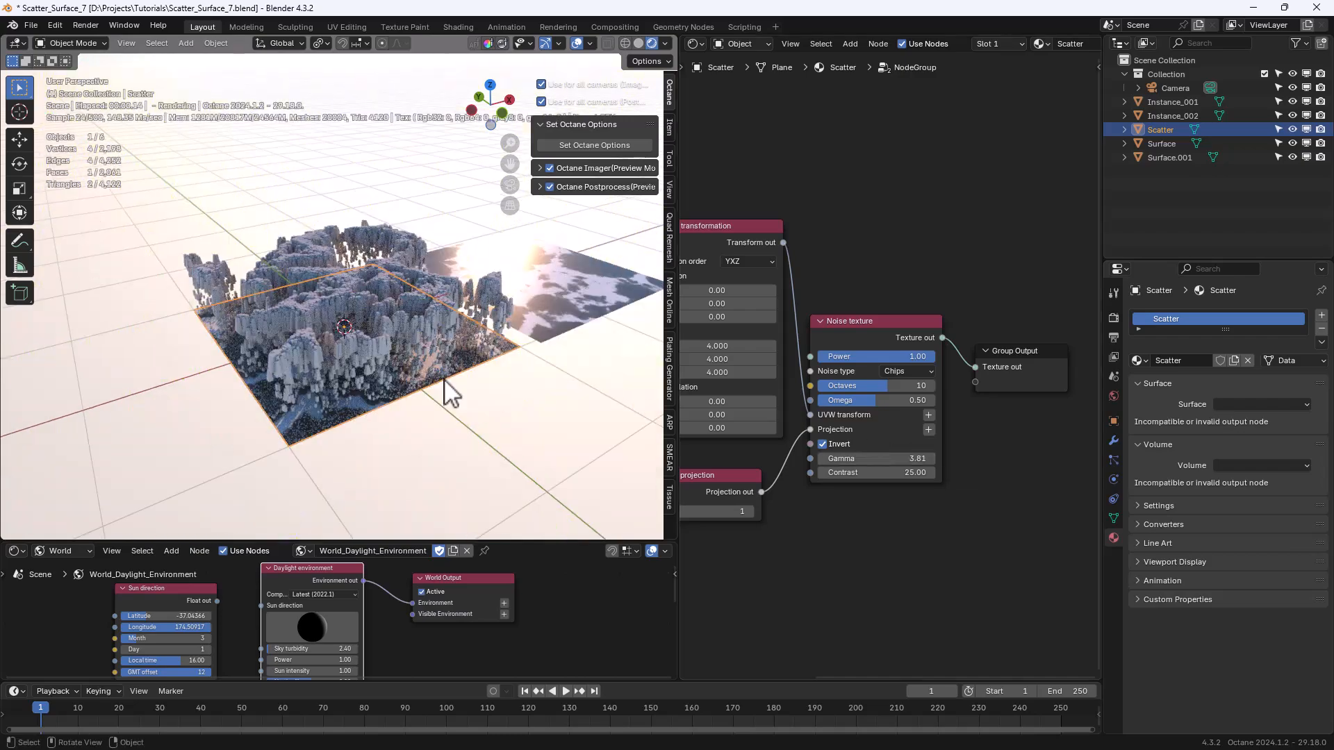
{"action": "middle_click_drag", "start_coordinate": [446, 385], "coordinate": [428, 397]}
{"action": "scroll", "coordinate": [445, 398], "scroll_direction": "up", "scroll_amount": 3}
{"action": "key", "text": "Tab"}
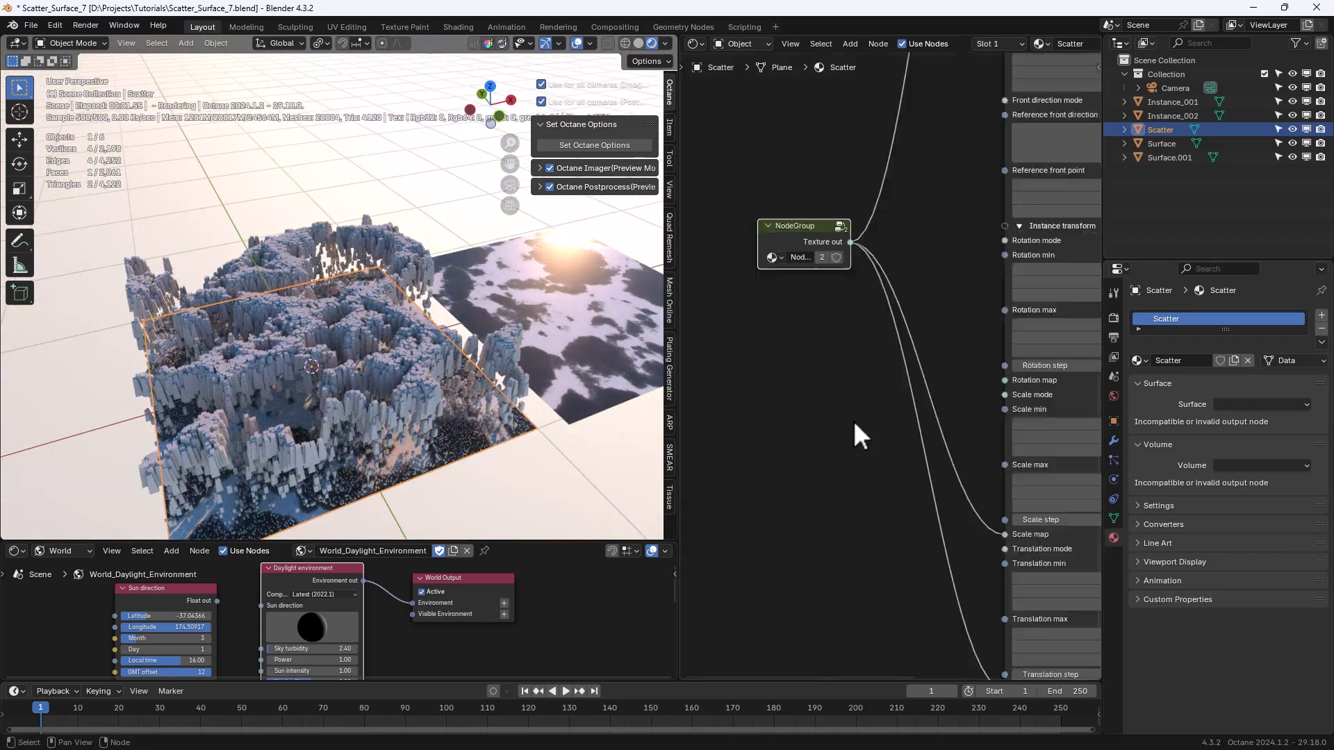
Set the second Translation min value to about -0.07 and the second Translation max value to about 0.10.
{"action": "middle_click_drag", "start_coordinate": [893, 571], "coordinate": [643, 390]}
{"action": "mouse_move", "coordinate": [874, 407]}
{"action": "left_mouse_down"}
{"action": "mouse_move", "coordinate": [862, 407]}
{"action": "mouse_move", "coordinate": [904, 407]}
{"action": "mouse_move", "coordinate": [854, 407]}
{"action": "left_mouse_up"}
{"action": "left_click_drag", "start_coordinate": [886, 462], "coordinate": [841, 462]}
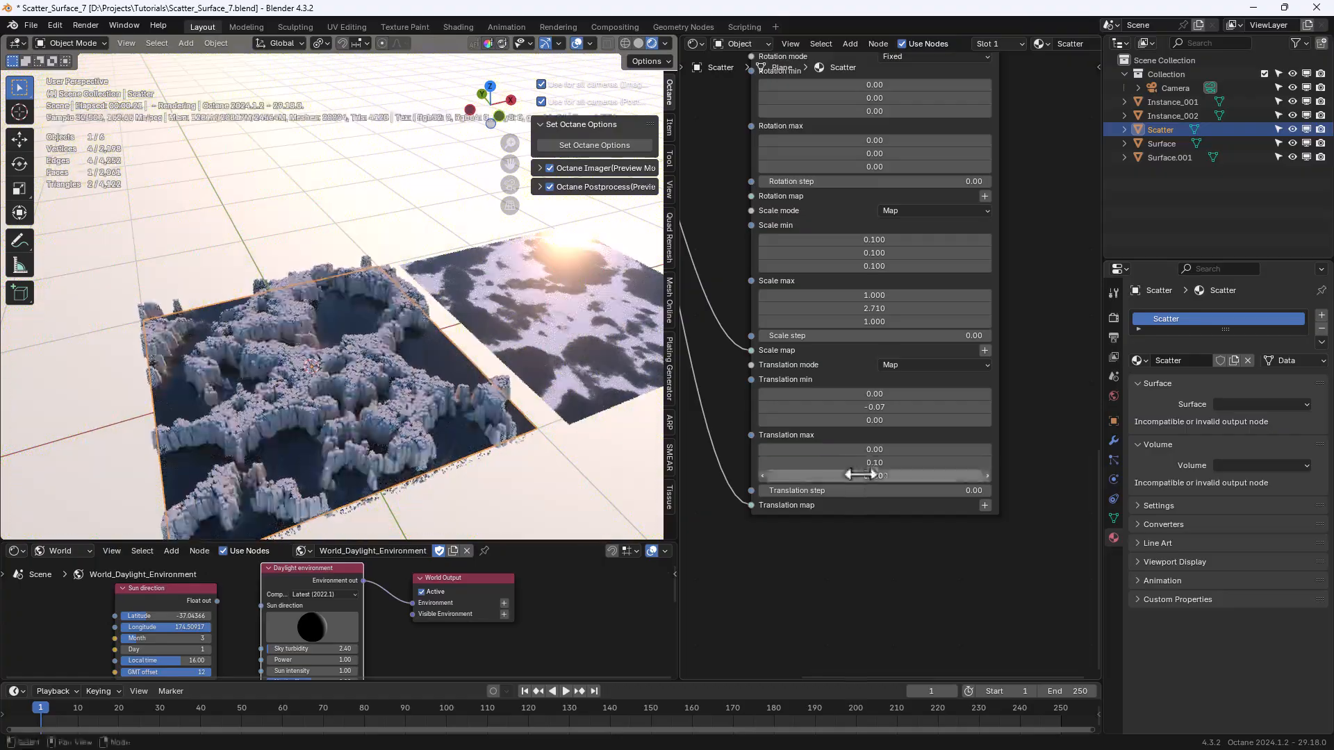
{"action": "scroll", "coordinate": [486, 389], "scroll_direction": "up", "scroll_amount": 5}
Open the noise node group and try the Perlin noise type with Octaves 9 and Gamma about 0.91.
{"action": "scroll", "coordinate": [764, 312], "scroll_direction": "down", "scroll_amount": 3}
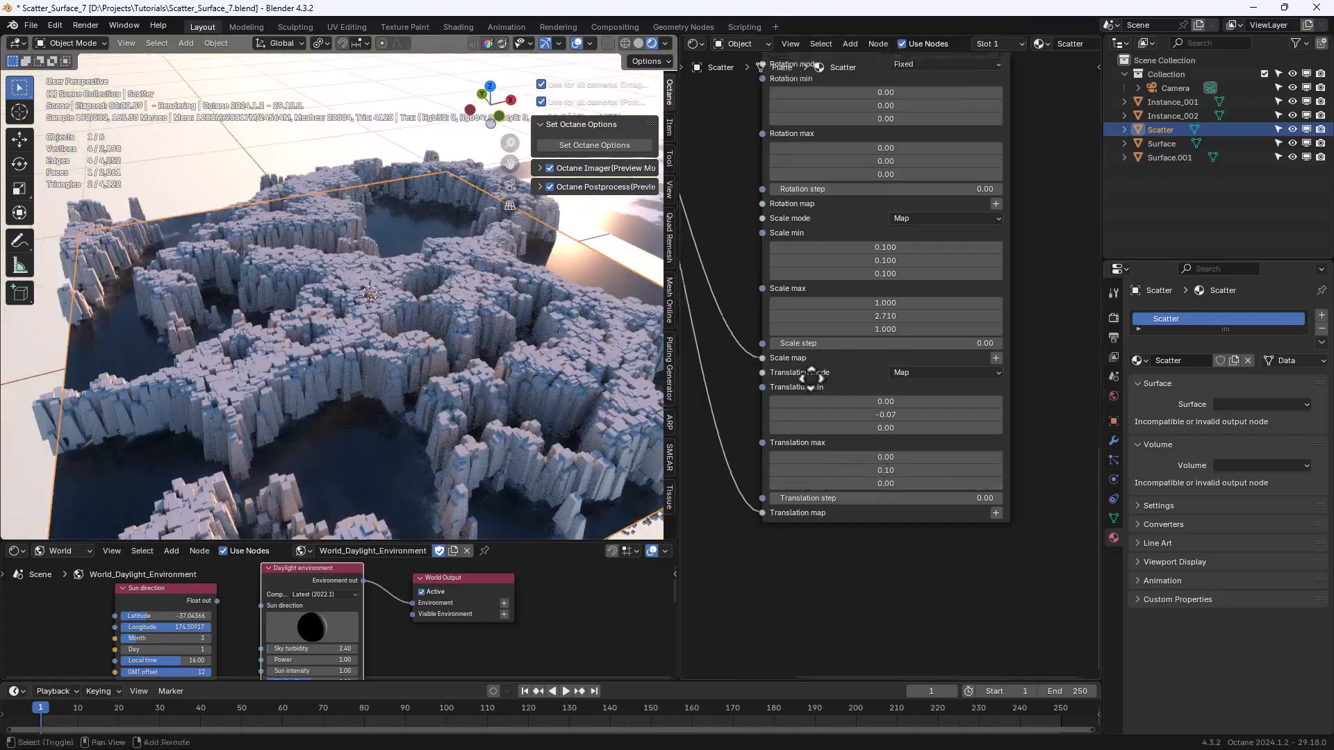
{"action": "key", "text": "Tab"}
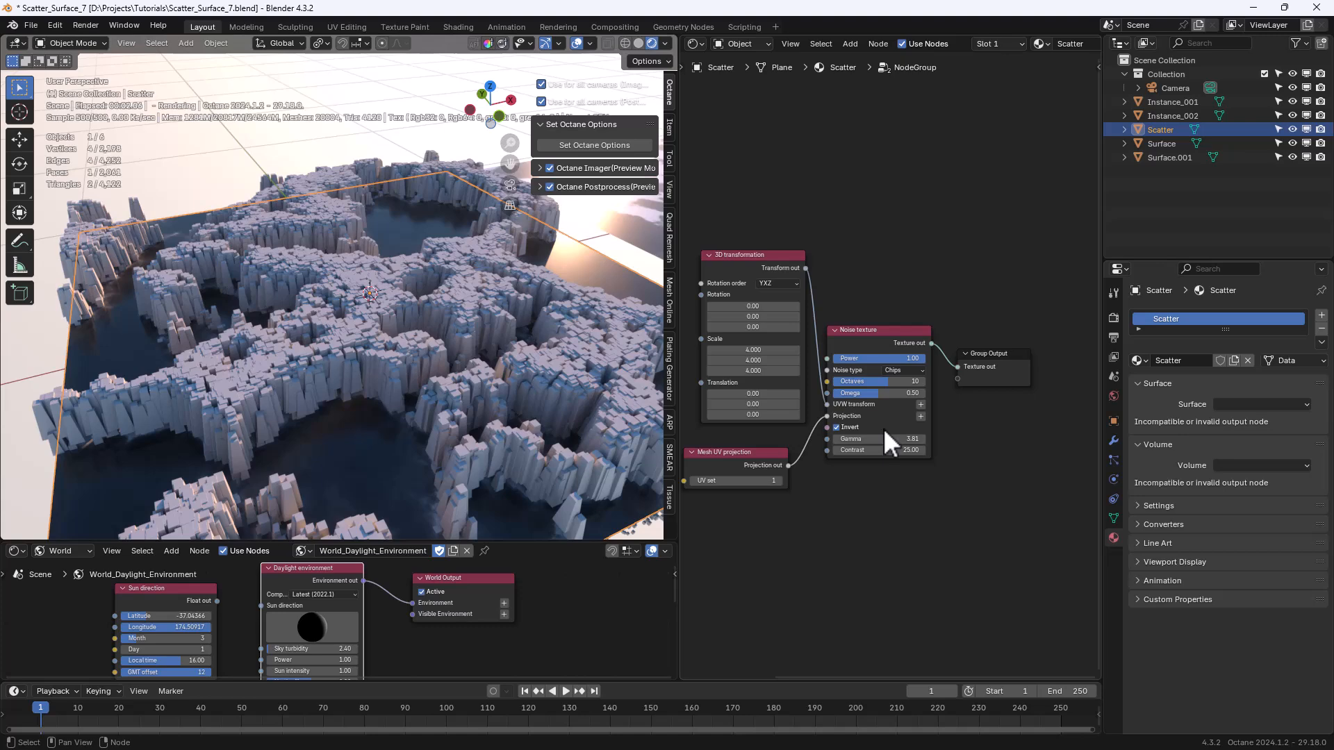
{"action": "left_click", "coordinate": [900, 369]}
{"action": "left_click", "coordinate": [895, 377]}
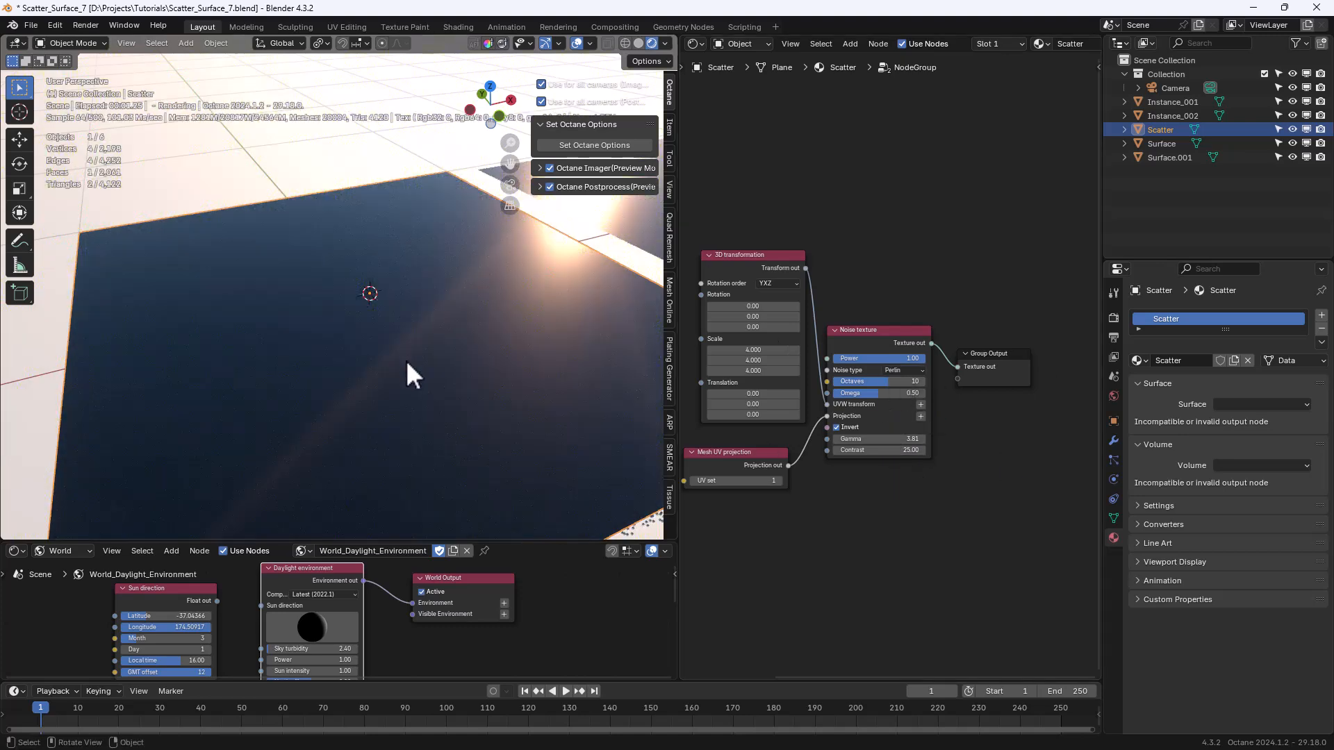
{"action": "scroll", "coordinate": [410, 375], "scroll_direction": "down", "scroll_amount": 3}
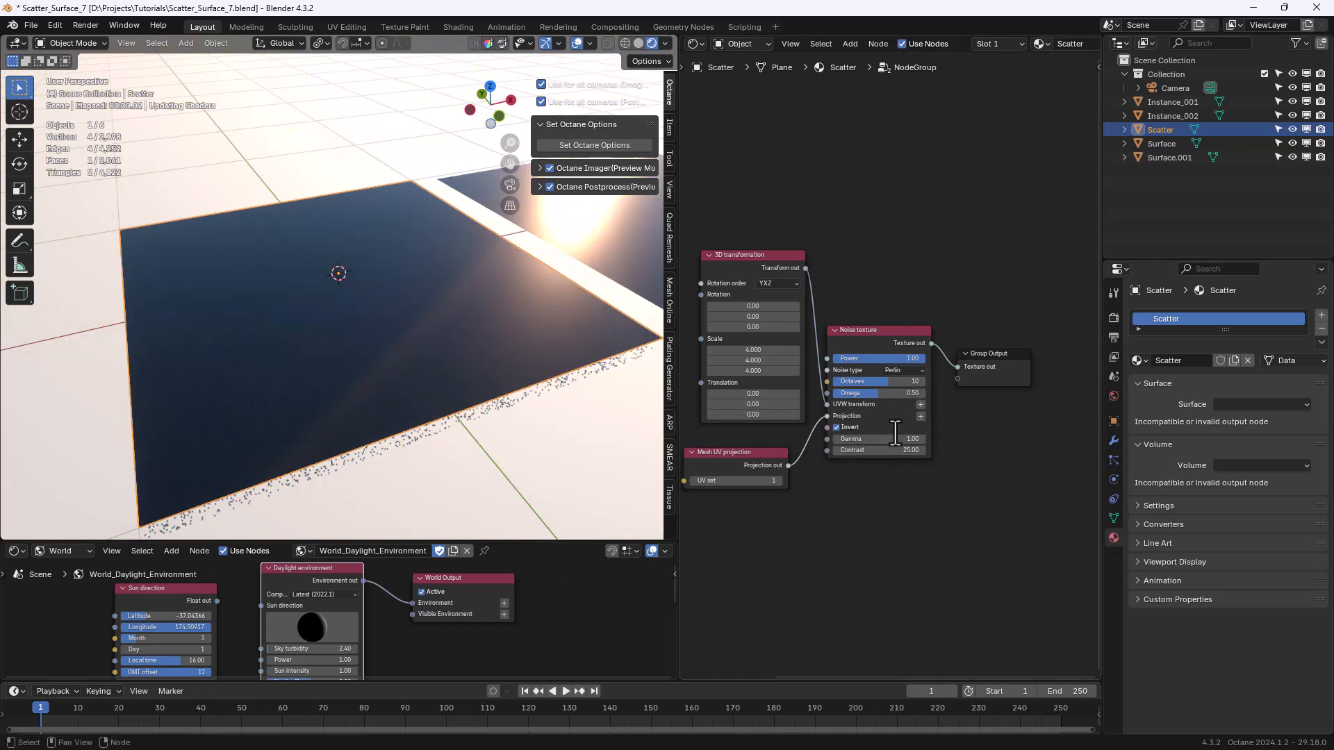
{"action": "middle_click_drag", "start_coordinate": [465, 393], "coordinate": [440, 404]}
{"action": "scroll", "coordinate": [604, 431], "scroll_direction": "up", "scroll_amount": 3}
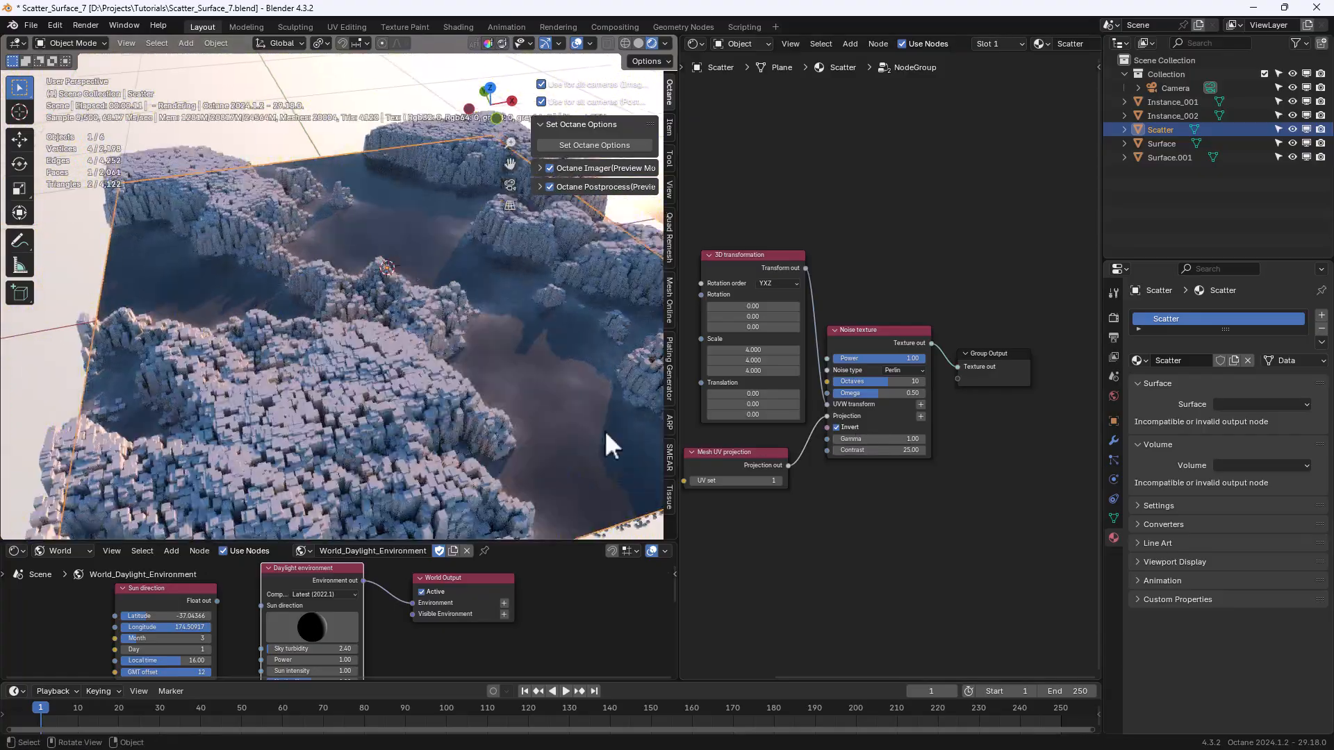
{"action": "mouse_move", "coordinate": [875, 381]}
{"action": "left_mouse_down"}
{"action": "mouse_move", "coordinate": [833, 381]}
{"action": "mouse_move", "coordinate": [882, 382]}
{"action": "left_mouse_up"}
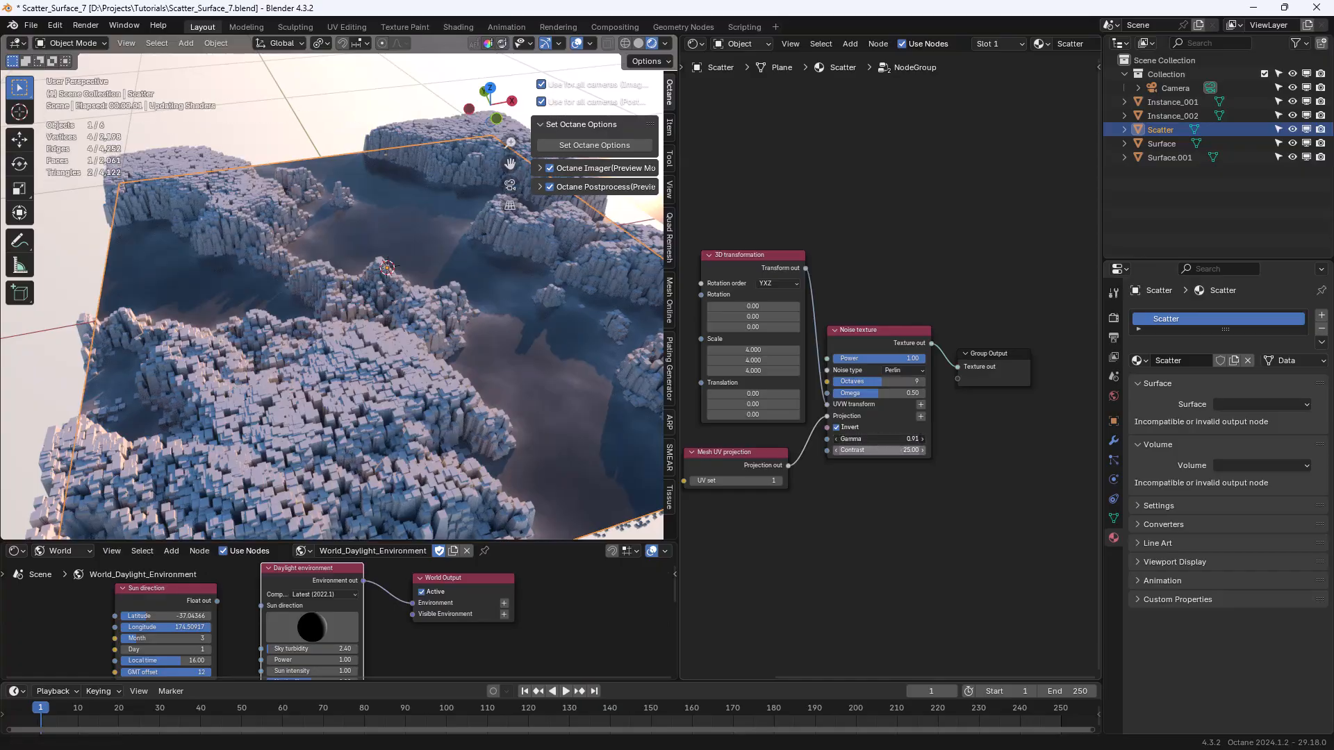
{"action": "mouse_move", "coordinate": [878, 438]}
{"action": "left_mouse_down"}
{"action": "mouse_move", "coordinate": [903, 439]}
{"action": "mouse_move", "coordinate": [881, 438]}
{"action": "left_mouse_up"}
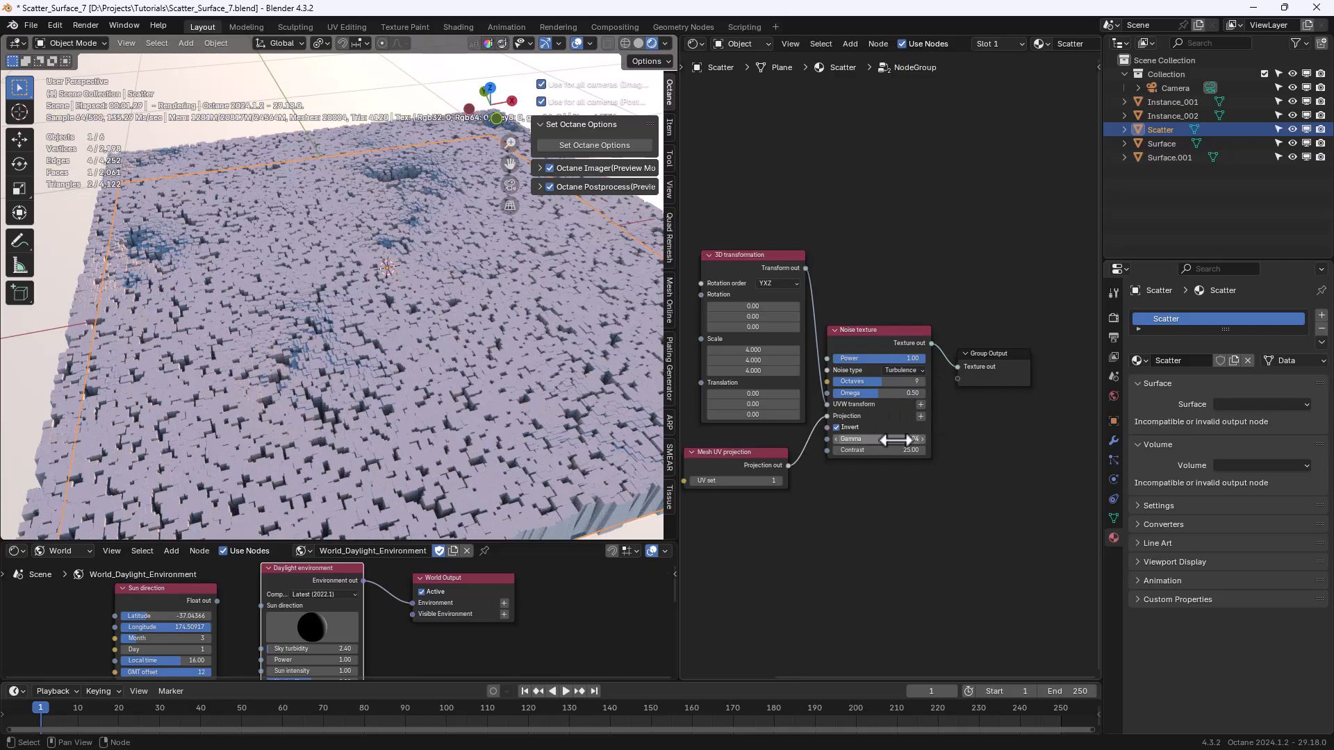
Try the Turbulence noise type with Gamma about 2.78, and the Circular type with Octaves 9 and Gamma about 0.61.
{"action": "left_click_drag", "start_coordinate": [879, 438], "coordinate": [973, 438]}
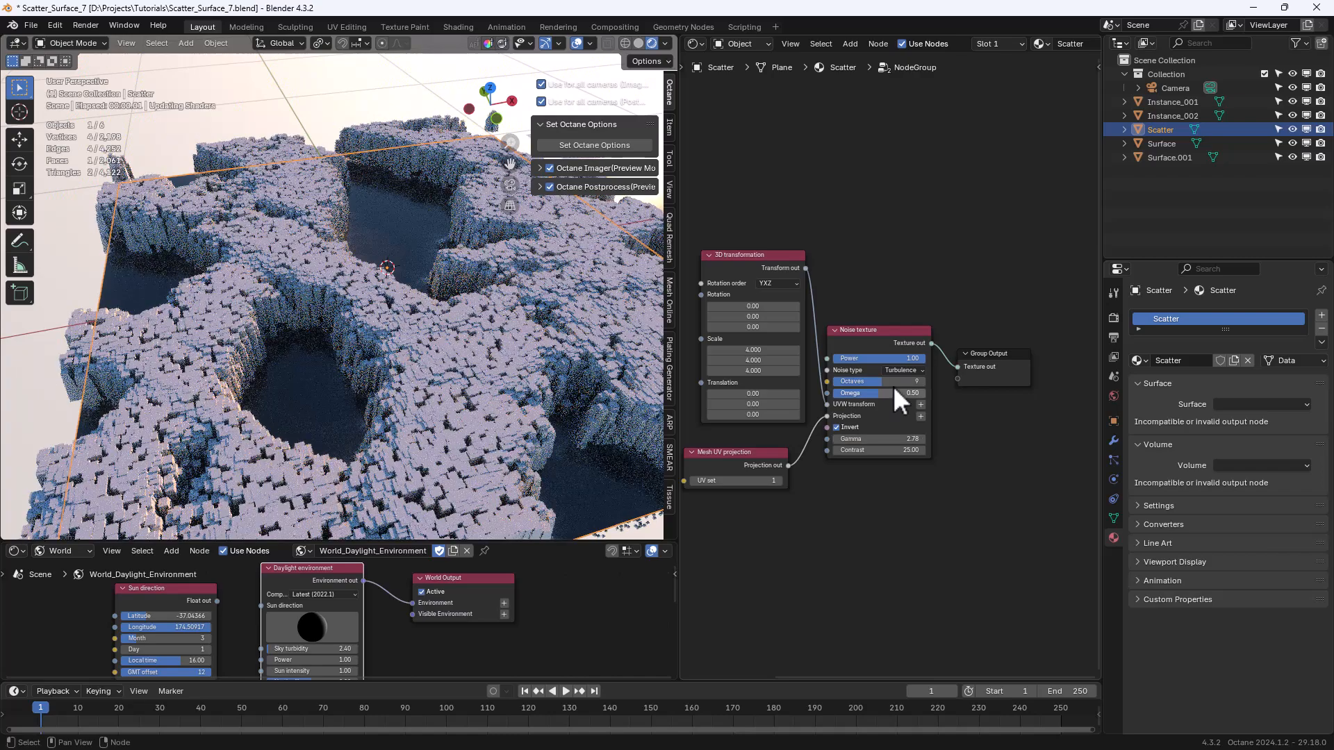
{"action": "left_click", "coordinate": [897, 404]}
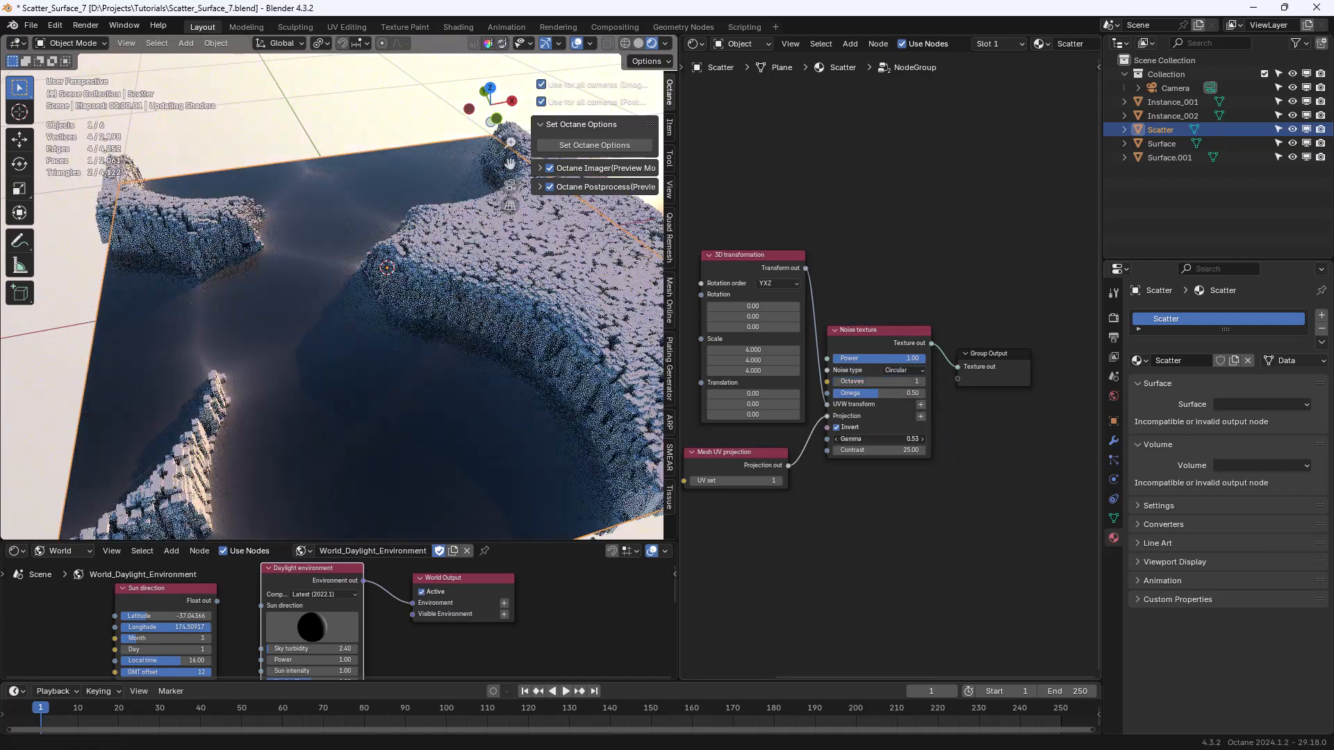
{"action": "mouse_move", "coordinate": [879, 438]}
{"action": "left_mouse_down"}
{"action": "mouse_move", "coordinate": [948, 438]}
{"action": "mouse_move", "coordinate": [884, 438]}
{"action": "left_mouse_up"}
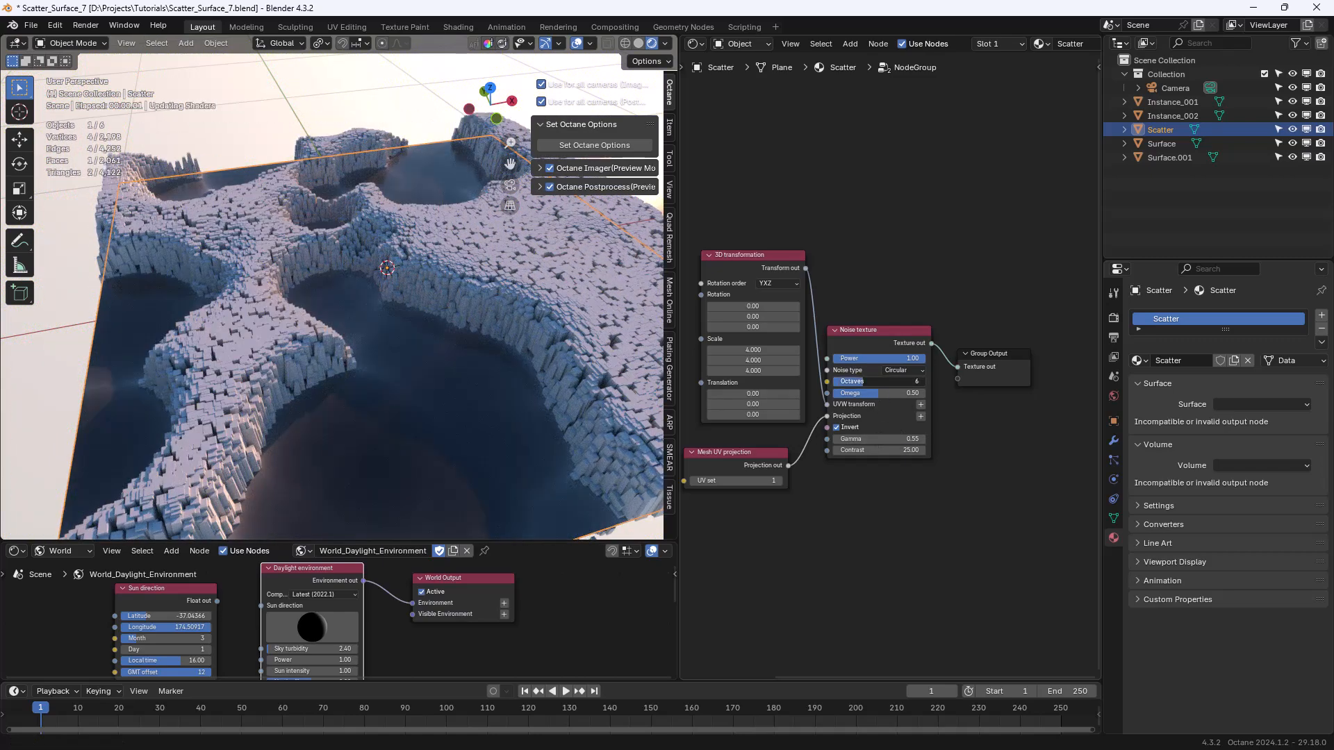
{"action": "left_click_drag", "start_coordinate": [863, 382], "coordinate": [869, 381]}
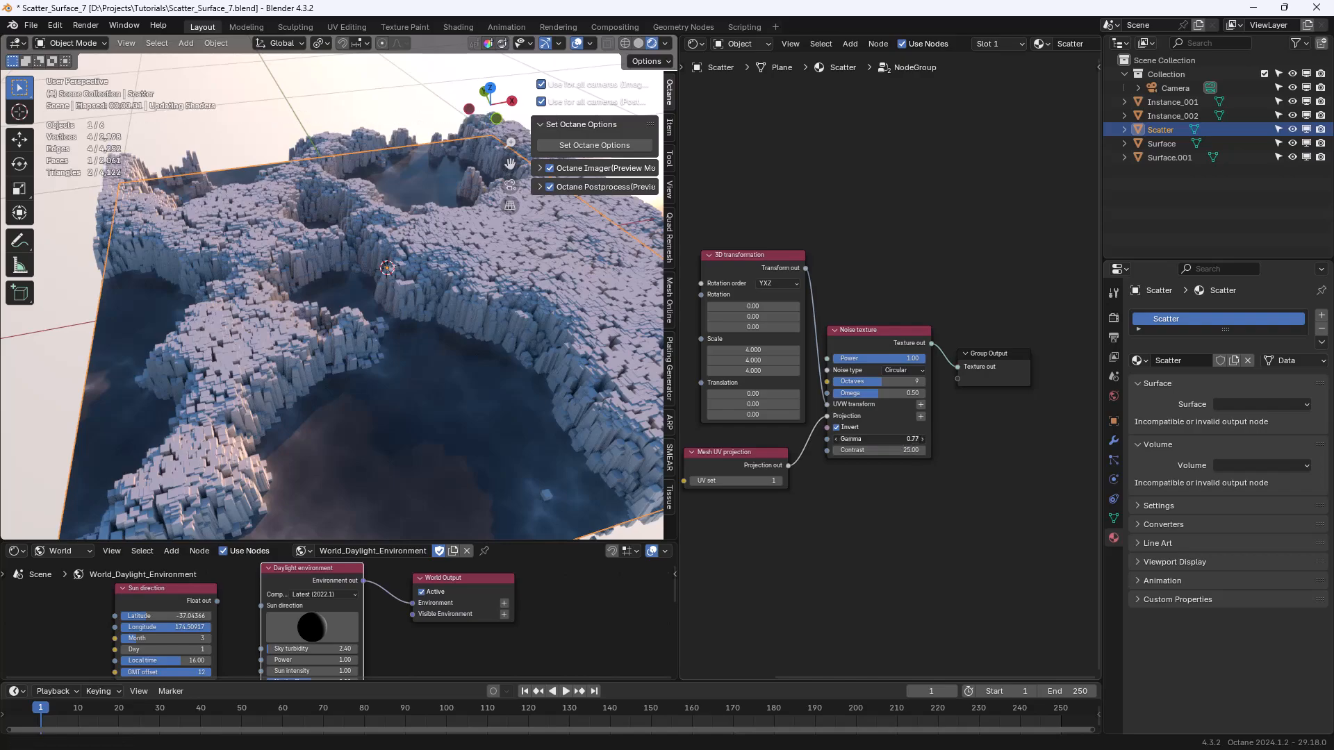
{"action": "mouse_move", "coordinate": [878, 438]}
{"action": "left_mouse_down"}
{"action": "mouse_move", "coordinate": [855, 438]}
{"action": "mouse_move", "coordinate": [867, 439]}
{"action": "left_mouse_up"}
Set the noise type to Chips with Octaves 4 and Gamma about 4.05, and leave the node group.
{"action": "left_click", "coordinate": [896, 370]}
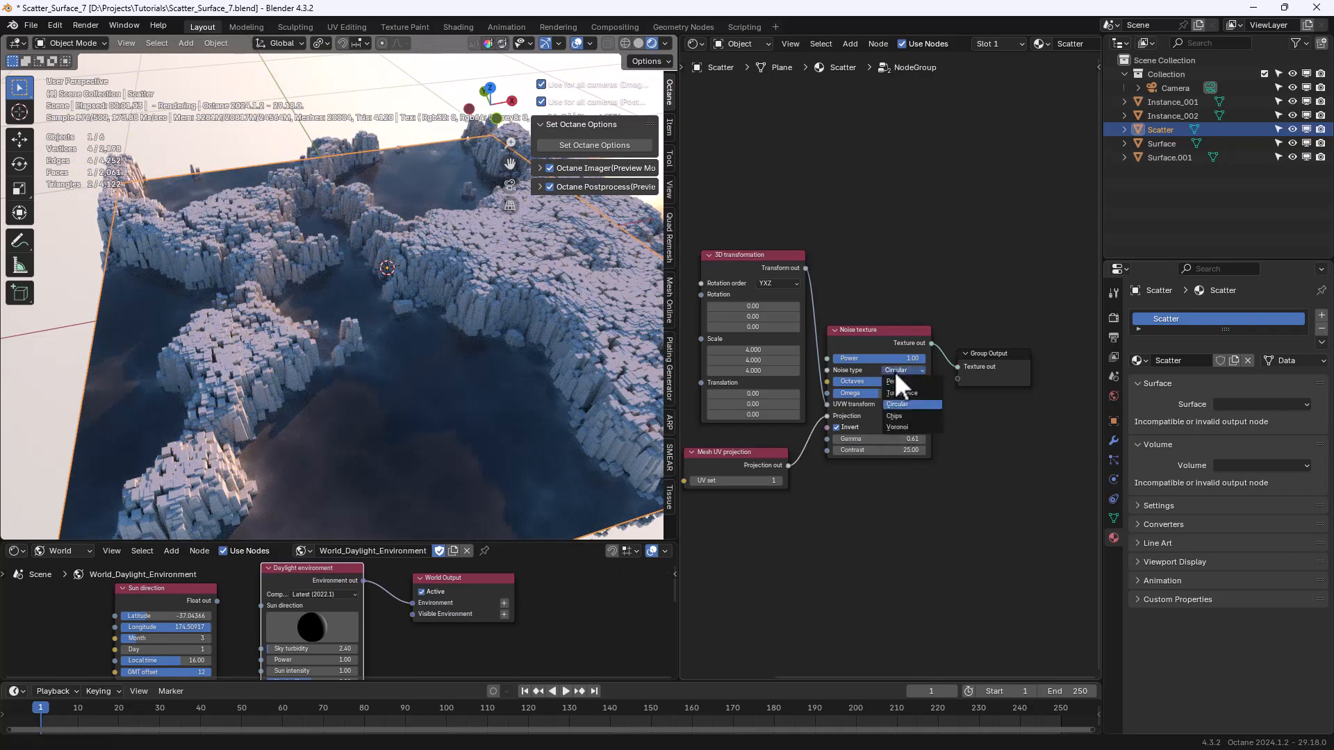
{"action": "left_click", "coordinate": [910, 415]}
{"action": "left_click_drag", "start_coordinate": [896, 381], "coordinate": [789, 417]}
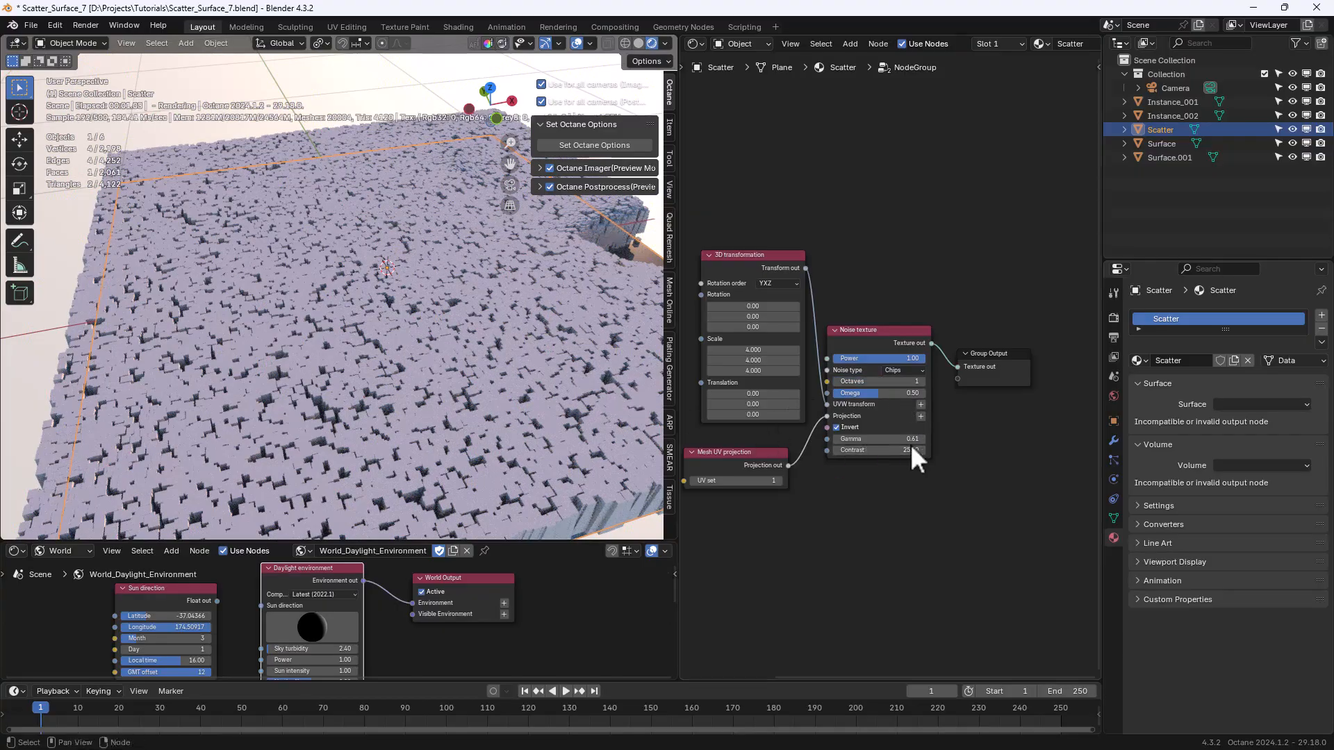
{"action": "left_click_drag", "start_coordinate": [876, 438], "coordinate": [1001, 438]}
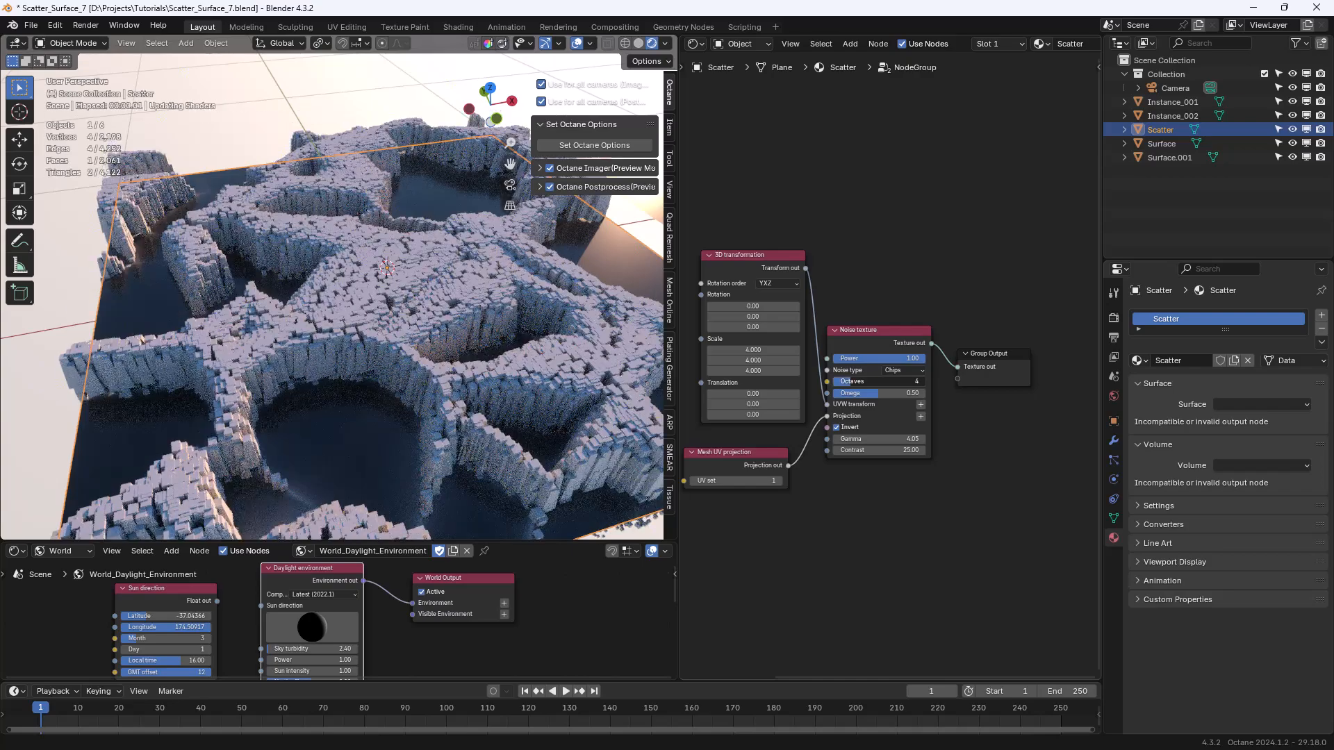
{"action": "left_click_drag", "start_coordinate": [833, 380], "coordinate": [844, 380]}
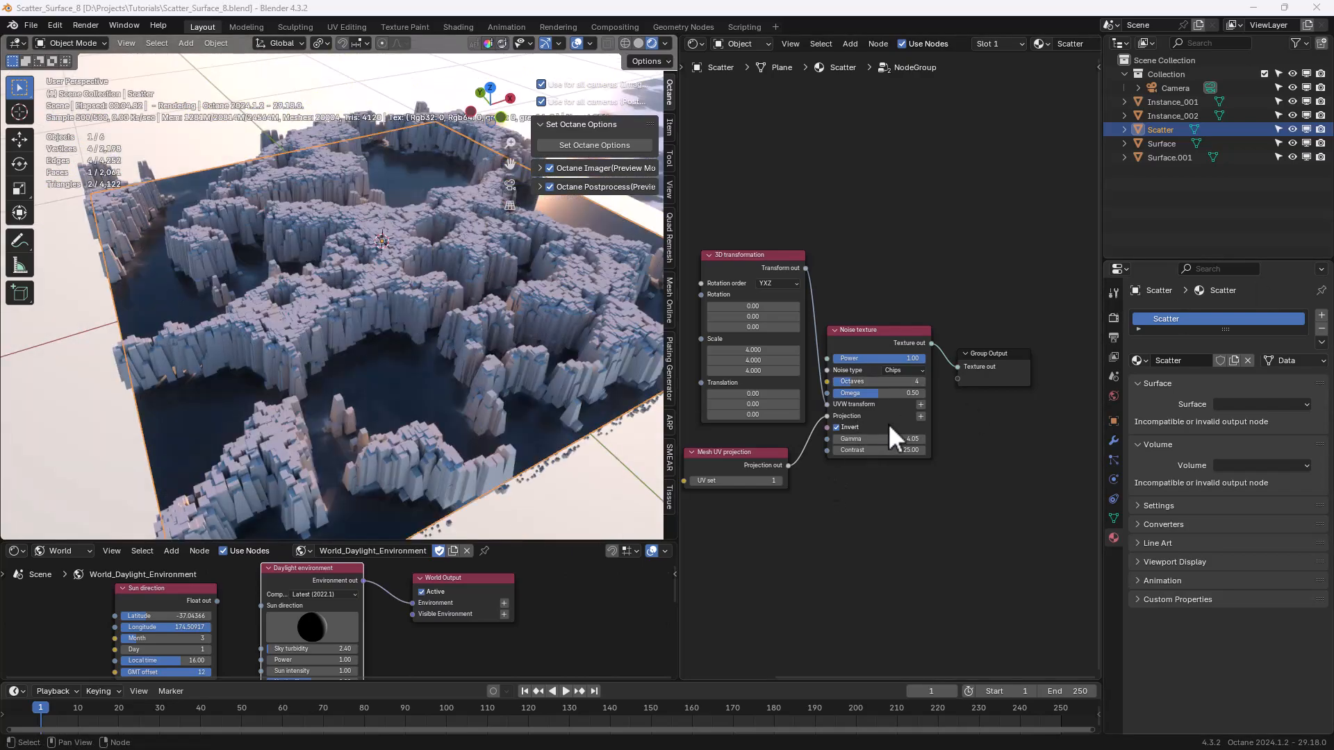
{"action": "left_click", "coordinate": [920, 280]}
{"action": "key", "text": "Tab"}
{"action": "middle_click_drag", "start_coordinate": [971, 357], "coordinate": [810, 513]}
{"action": "scroll", "coordinate": [1057, 486], "scroll_direction": "up", "scroll_amount": 3}
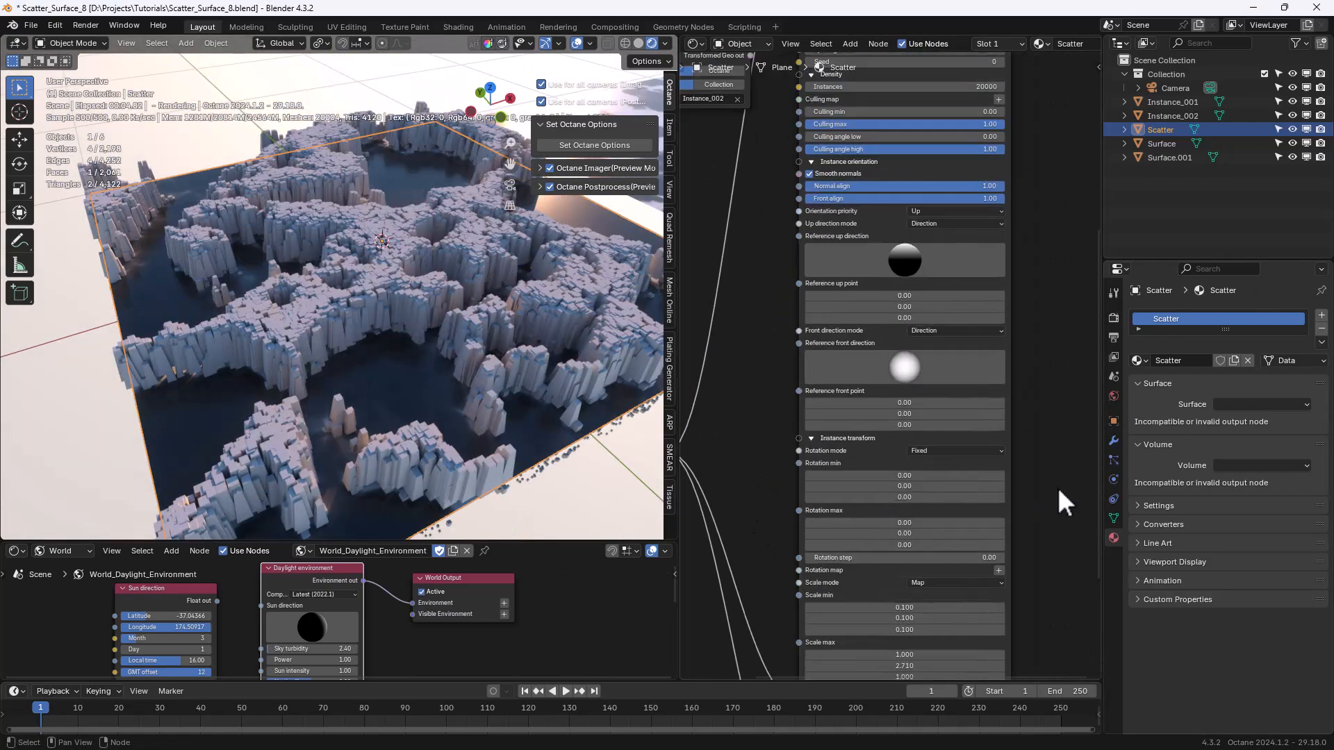
{"action": "middle_click_drag", "start_coordinate": [1039, 459], "coordinate": [1038, 278]}
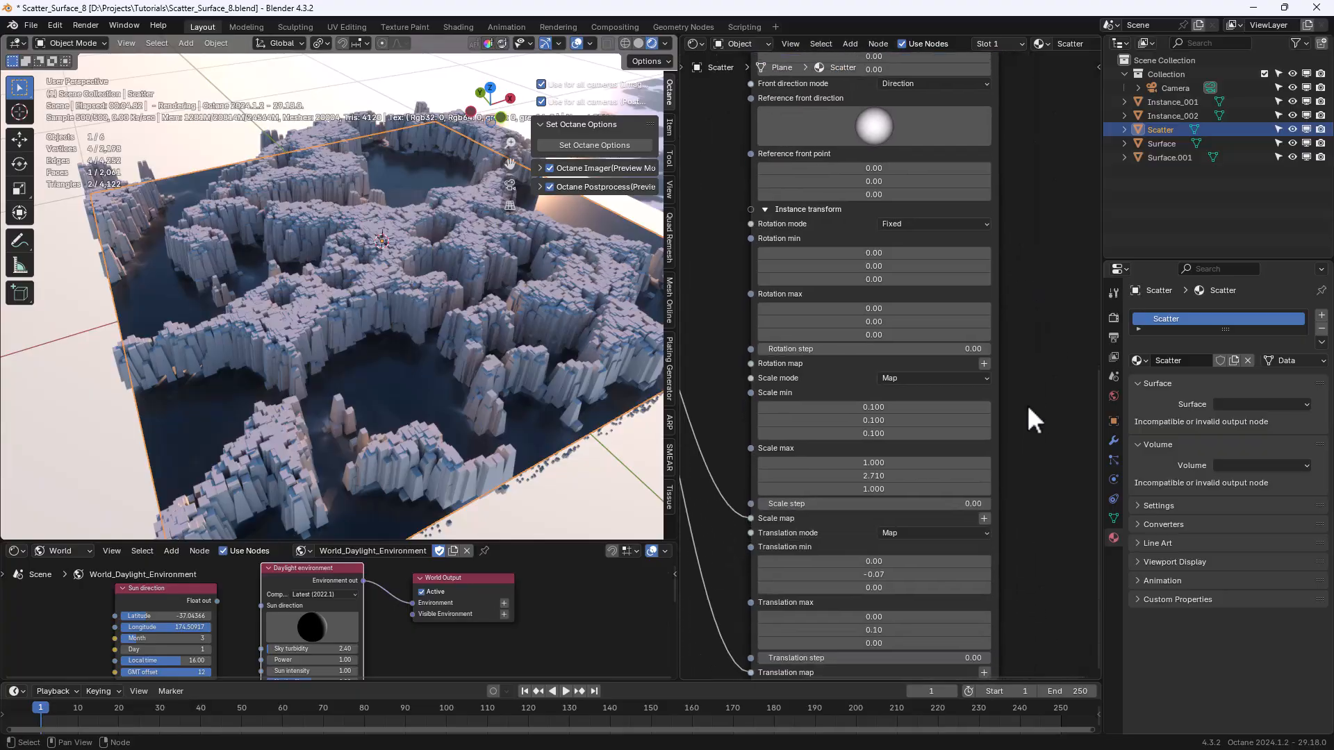
{"action": "scroll", "coordinate": [886, 368], "scroll_direction": "up", "scroll_amount": 1}
{"action": "left_click_drag", "start_coordinate": [871, 298], "coordinate": [792, 298]}
{"action": "key", "text": "Escape"}
Set the Octane Server subsampling option in the render properties to No subsampling.
{"action": "left_click", "coordinate": [1112, 318]}
{"action": "scroll", "coordinate": [1145, 586], "scroll_direction": "down", "scroll_amount": 20}
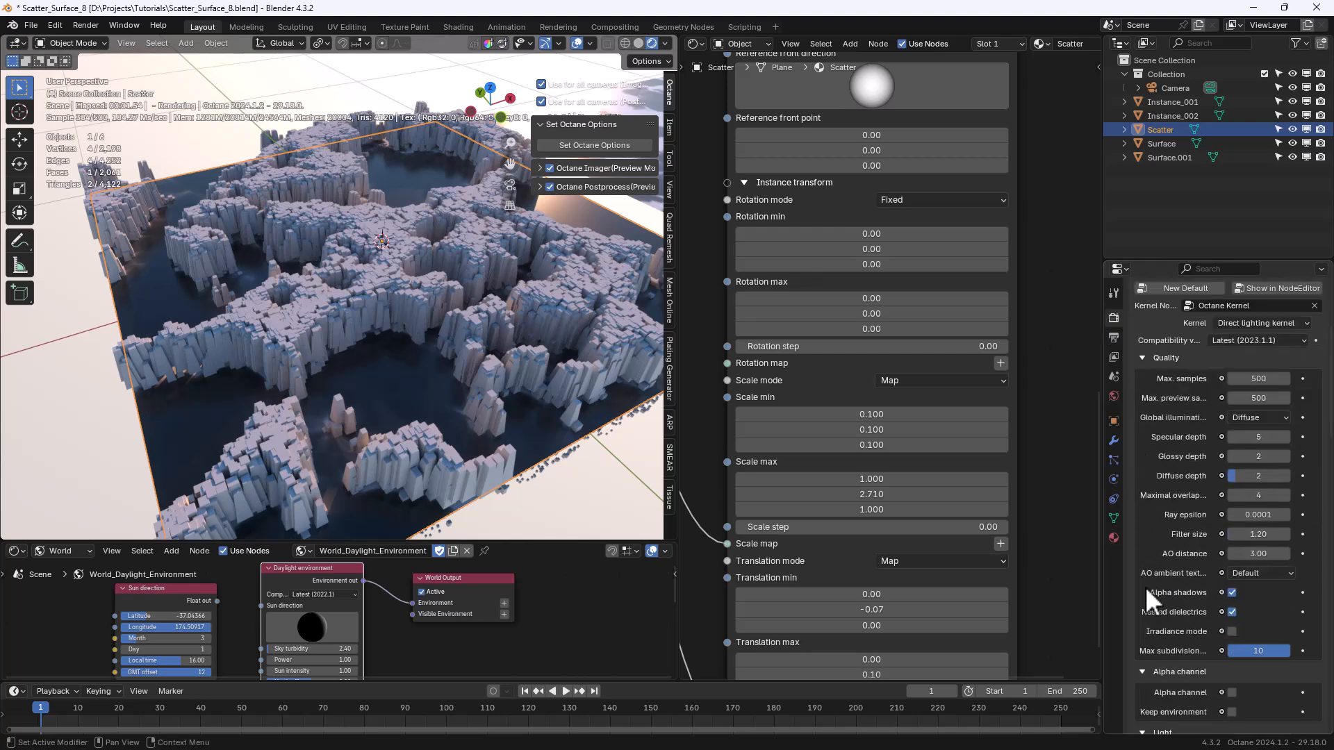
{"action": "left_click", "coordinate": [1197, 509]}
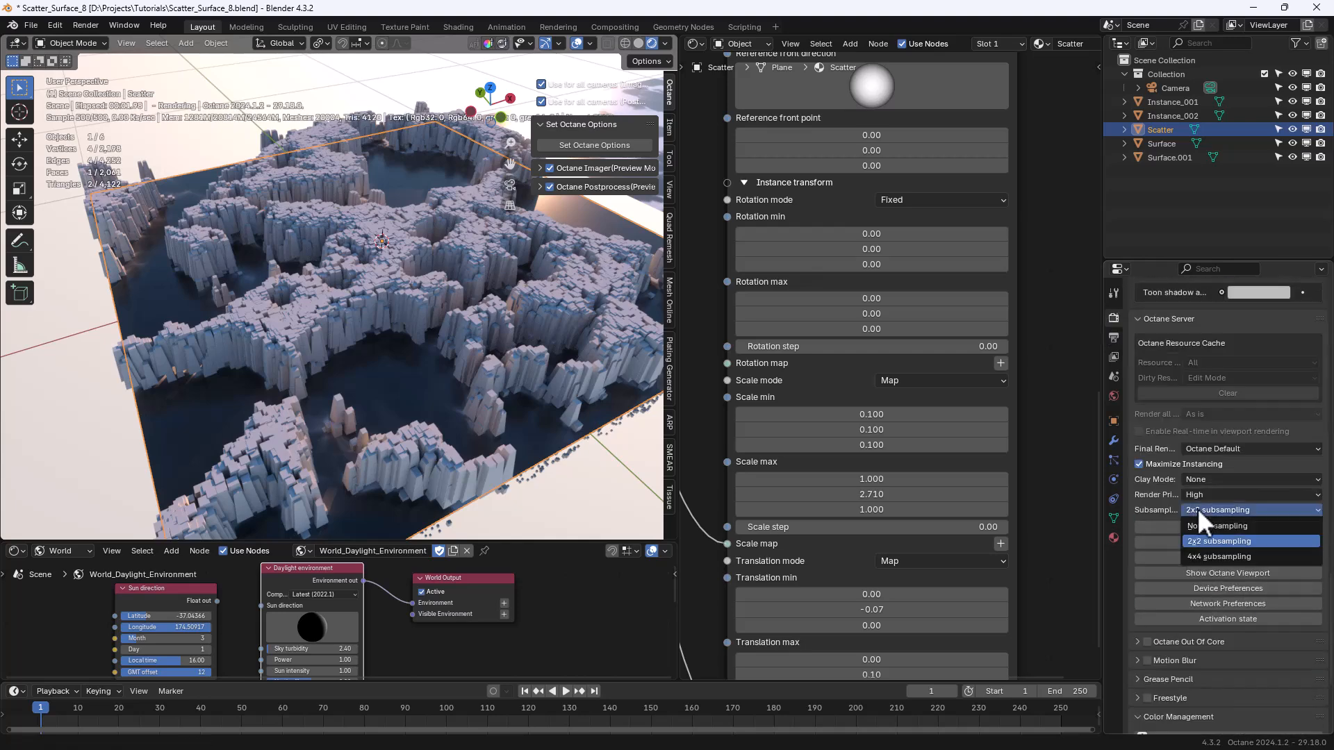
{"action": "left_click", "coordinate": [1217, 523]}
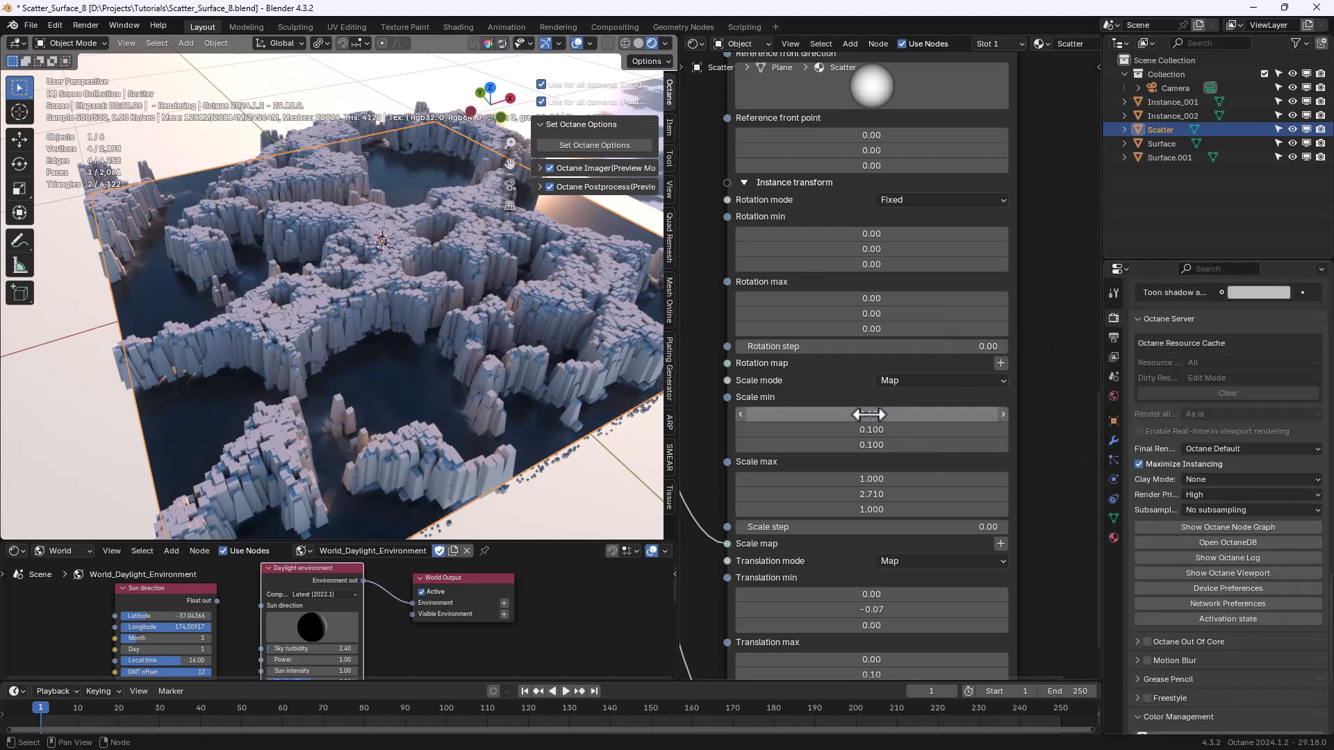
{"action": "left_click_drag", "start_coordinate": [871, 298], "coordinate": [1017, 314]}
{"action": "key", "text": "ctrl+z"}
{"action": "key", "text": "ctrl+z"}
{"action": "key", "text": "ctrl+z"}
Set the Rotation mode to the independent randomized option and the Rotation max values to about 41.57, 163.89 and 35.86.
{"action": "left_click", "coordinate": [938, 234]}
{"action": "left_click_drag", "start_coordinate": [903, 298], "coordinate": [958, 298]}
{"action": "left_click_drag", "start_coordinate": [843, 329], "coordinate": [887, 329]}
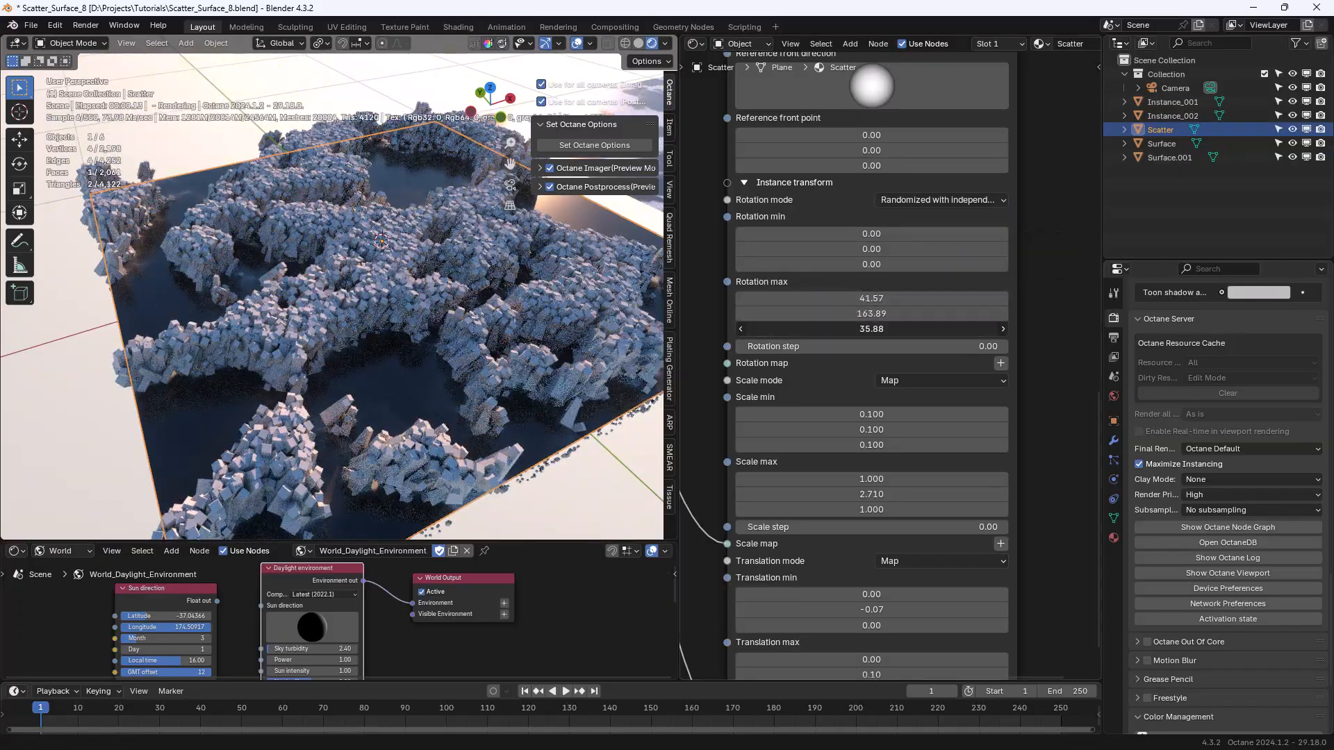
Set the Rotation mode to the coupled randomized option and reset all three Rotation max values to 0.
{"action": "left_click", "coordinate": [971, 253]}
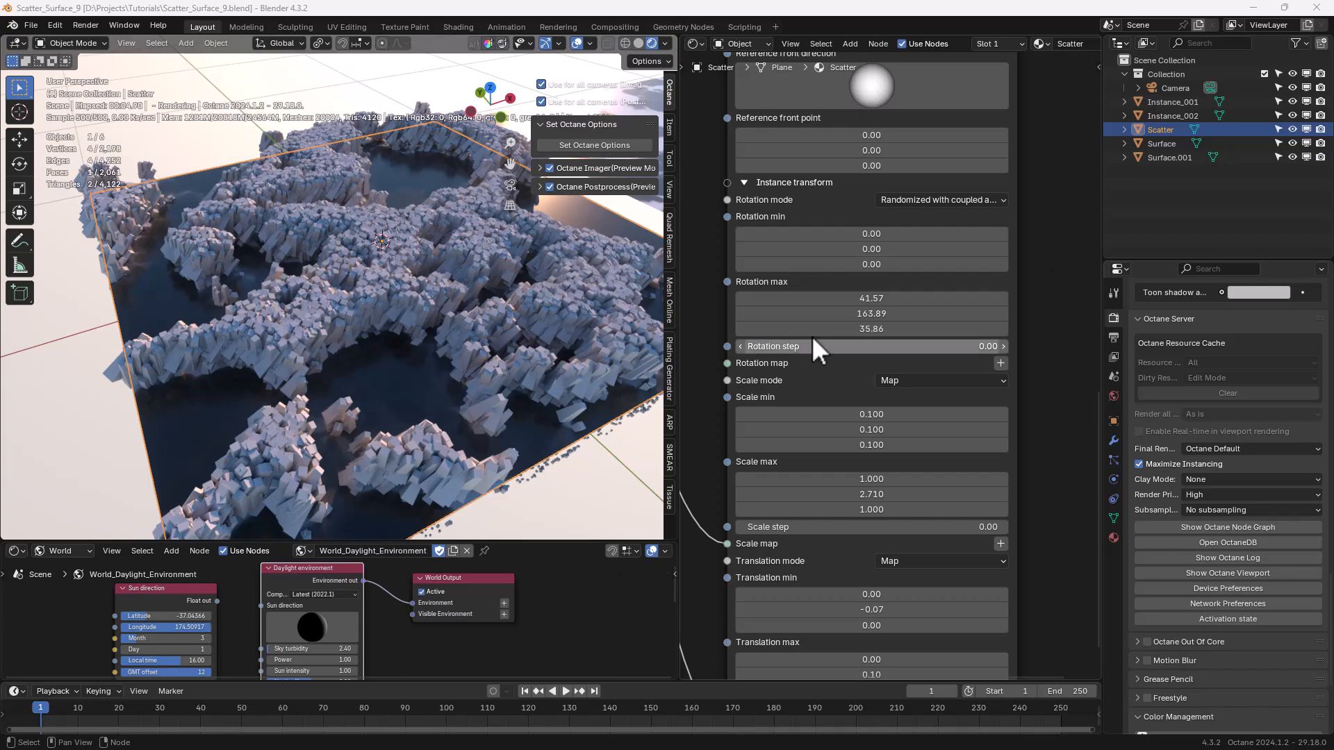
{"action": "right_click", "coordinate": [860, 299]}
{"action": "left_click", "coordinate": [829, 299]}
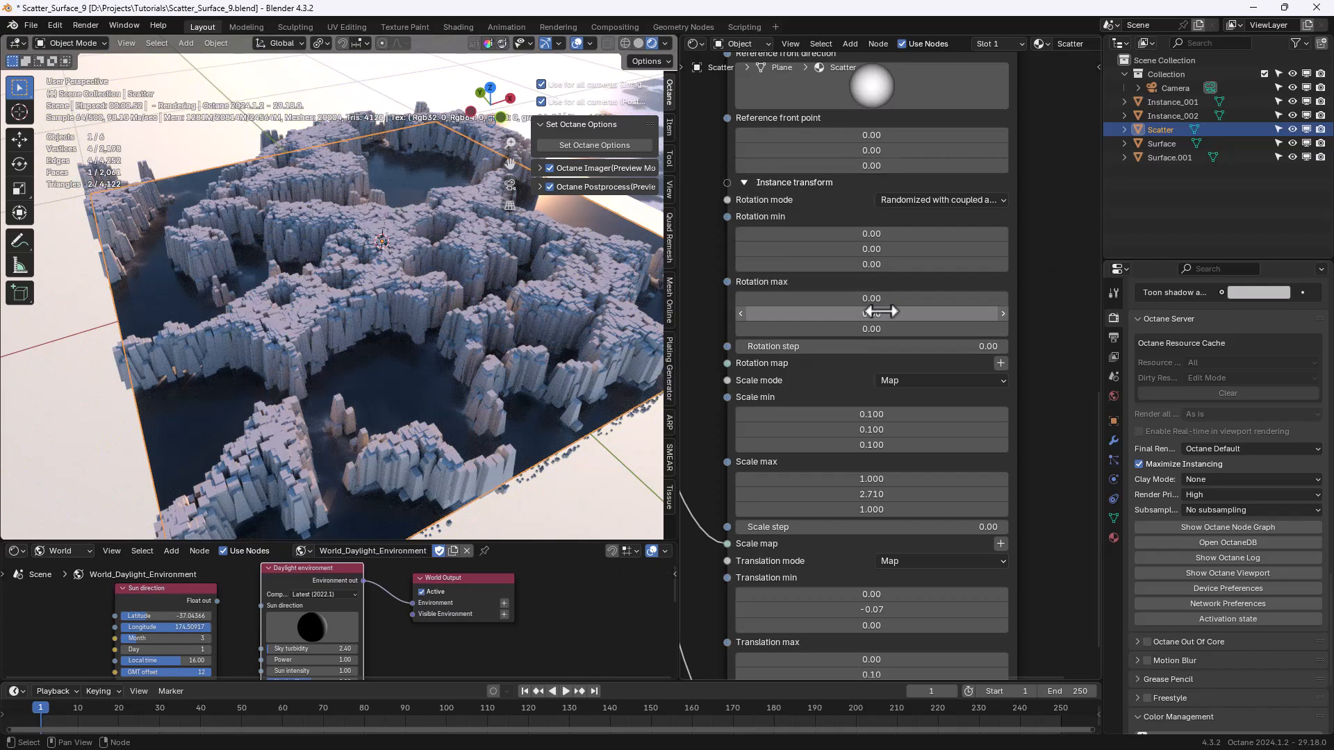
{"action": "key", "text": "KP_Decimal"}
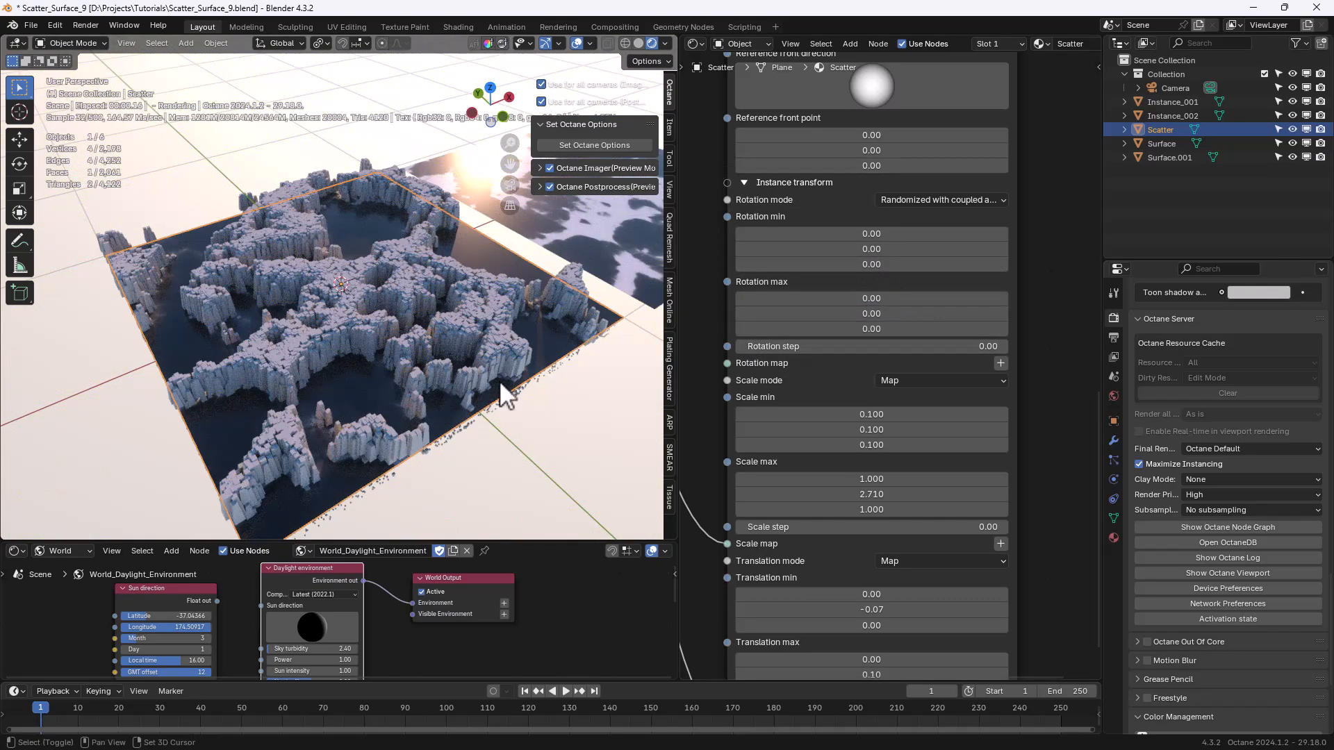
Set the second Translation max value of the Scatter on surface node to 0.
{"action": "middle_click_drag", "start_coordinate": [869, 594], "coordinate": [864, 481]}
{"action": "left_click", "coordinate": [874, 562]}
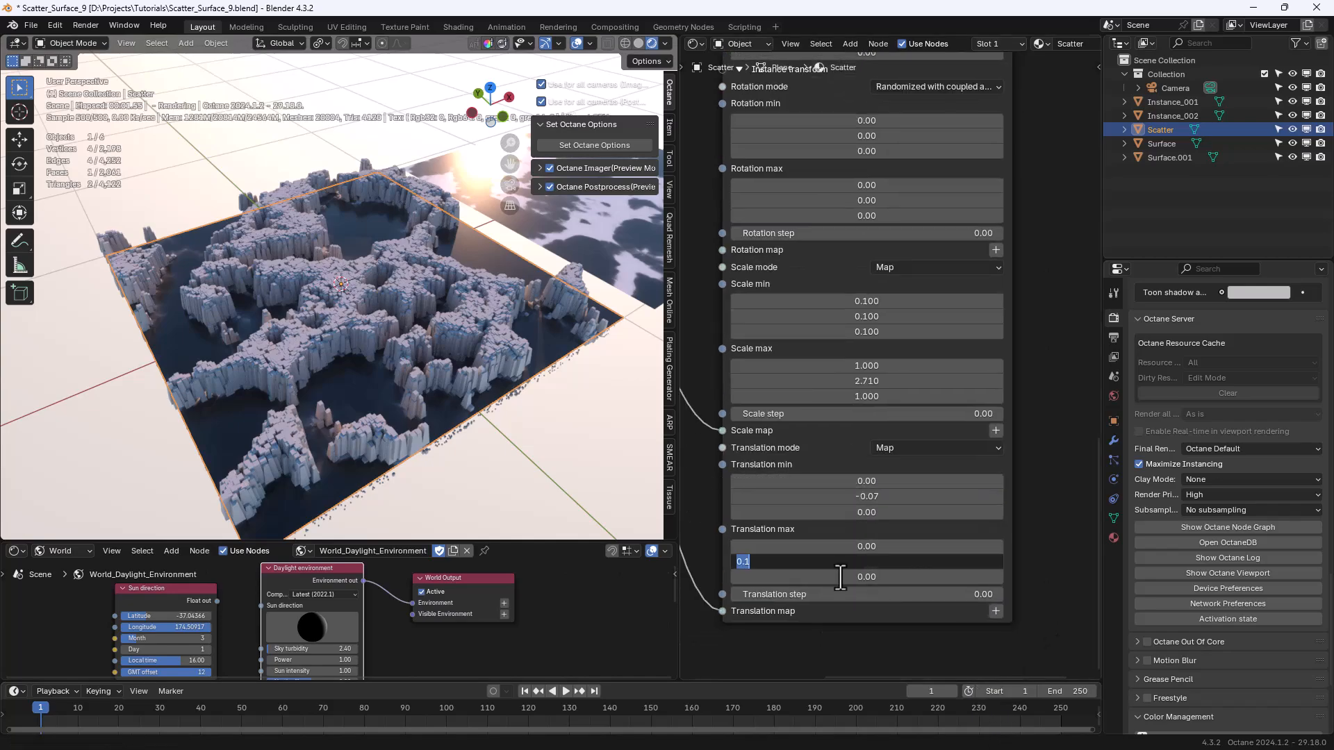
{"action": "type", "text": "0"}
{"action": "key", "text": "Return"}
{"action": "scroll", "coordinate": [362, 322], "scroll_direction": "up", "scroll_amount": 2}
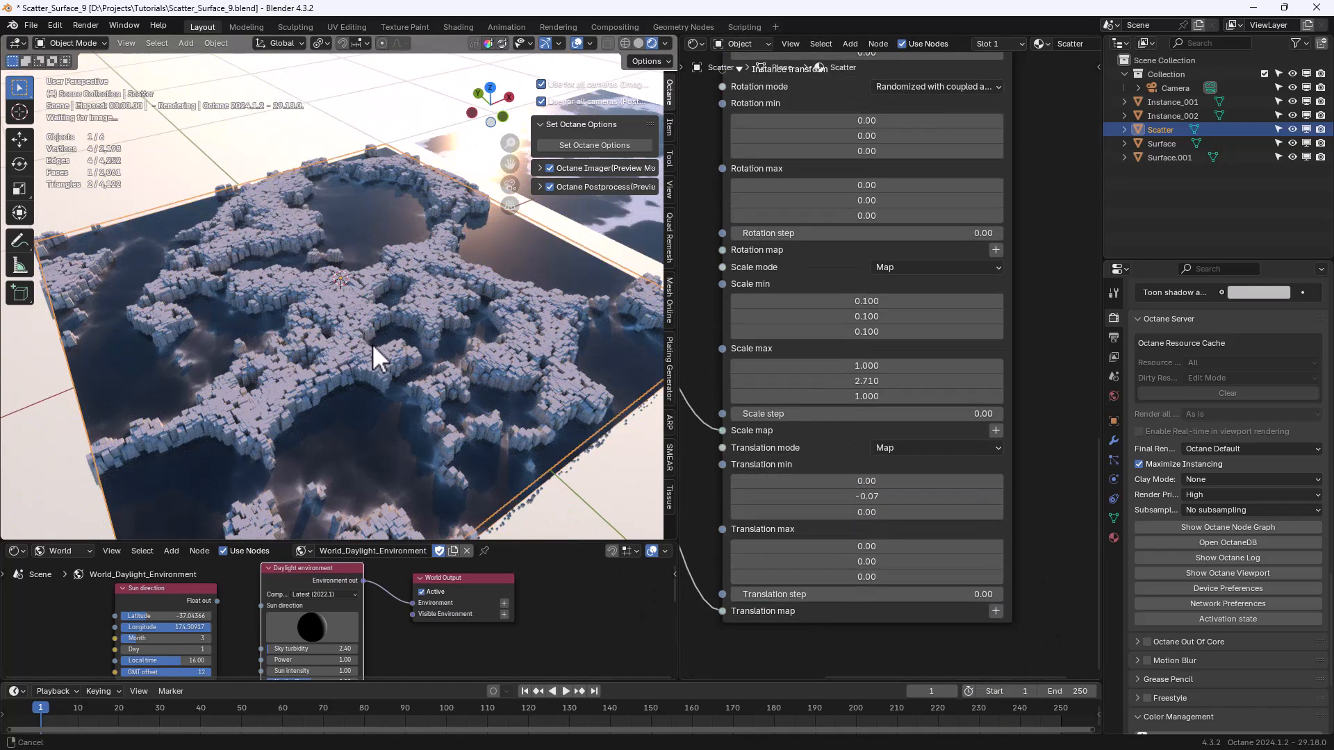
{"action": "scroll", "coordinate": [372, 343], "scroll_direction": "up", "scroll_amount": 2}
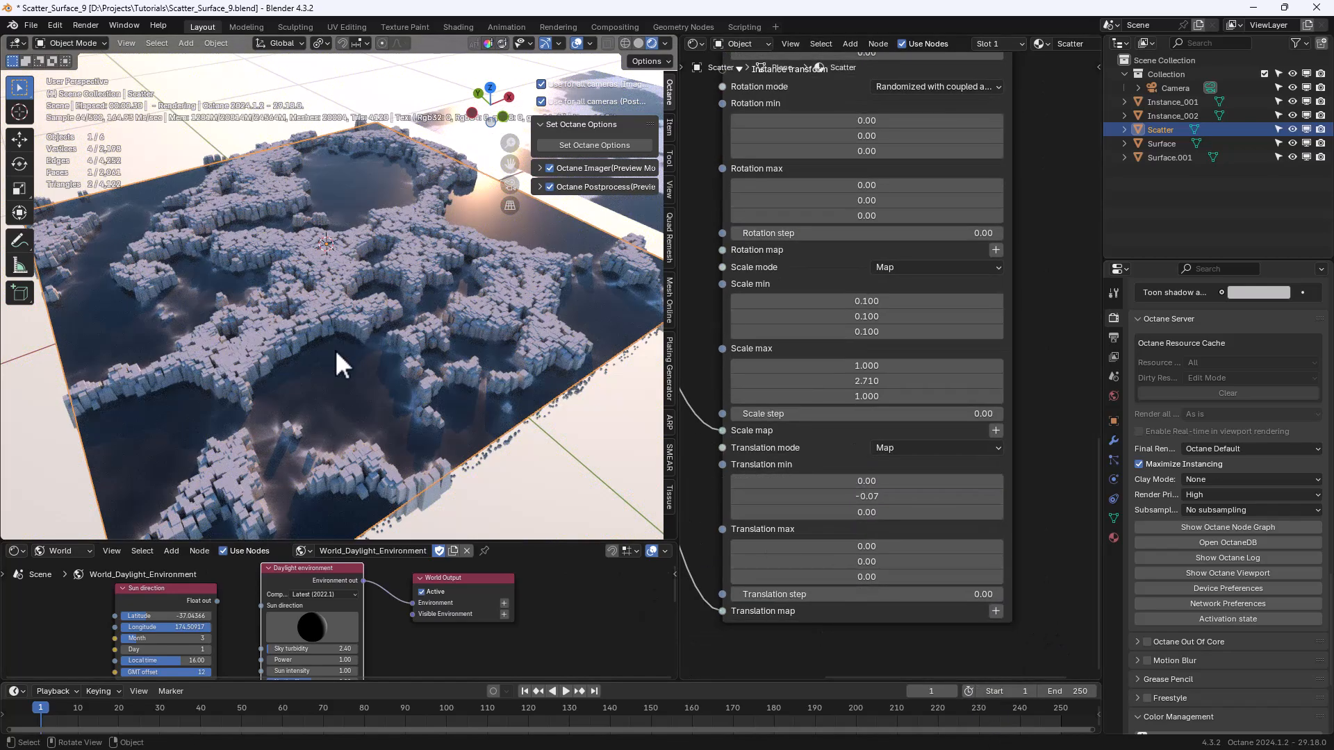
Set the second Translation min value to 0 and raise the second Translation max value.
{"action": "left_click", "coordinate": [834, 496]}
{"action": "type", "text": "0"}
{"action": "key", "text": "Return"}
{"action": "left_click_drag", "start_coordinate": [919, 565], "coordinate": [976, 564]}
Connect the noise node group's Texture out to the Relative density map, with Distribution on surfaces as Random instances by relative density.
{"action": "middle_click_drag", "start_coordinate": [786, 255], "coordinate": [953, 631]}
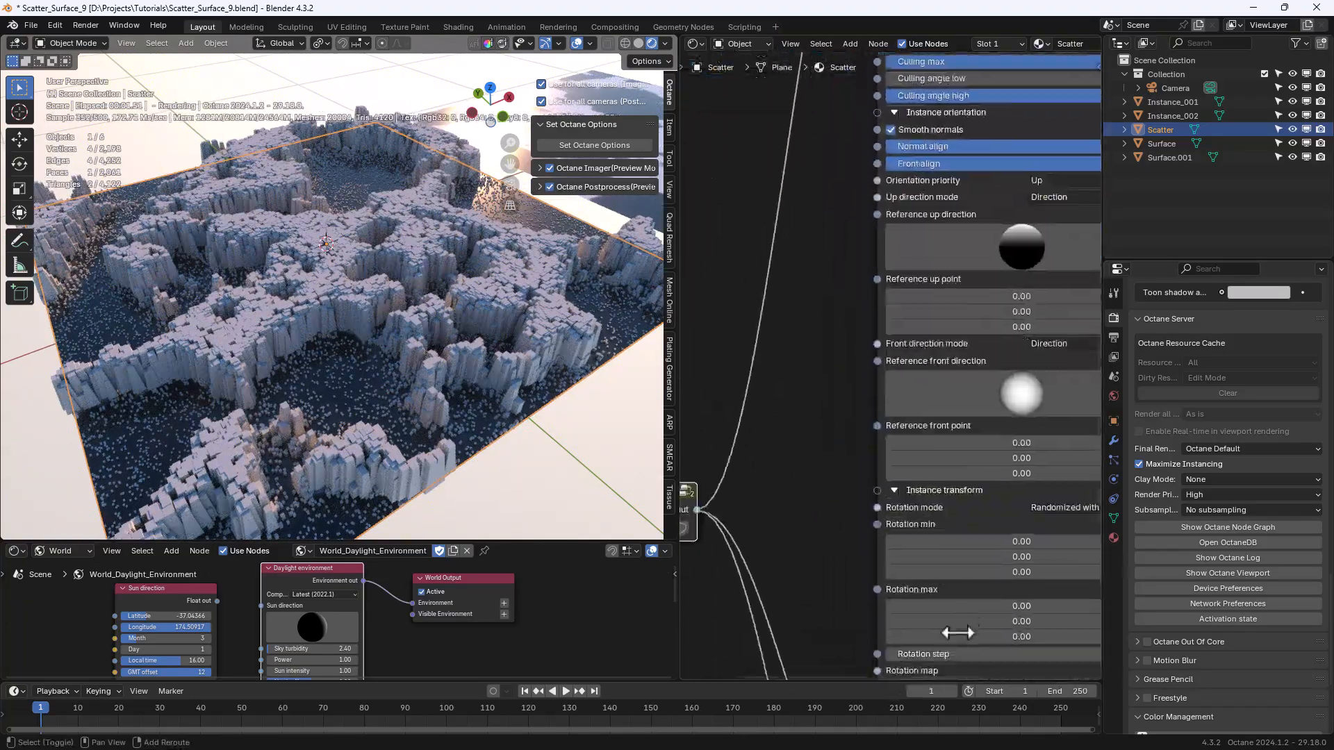
{"action": "scroll", "coordinate": [761, 312], "scroll_direction": "down", "scroll_amount": 5}
{"action": "middle_click_drag", "start_coordinate": [814, 312], "coordinate": [806, 422]}
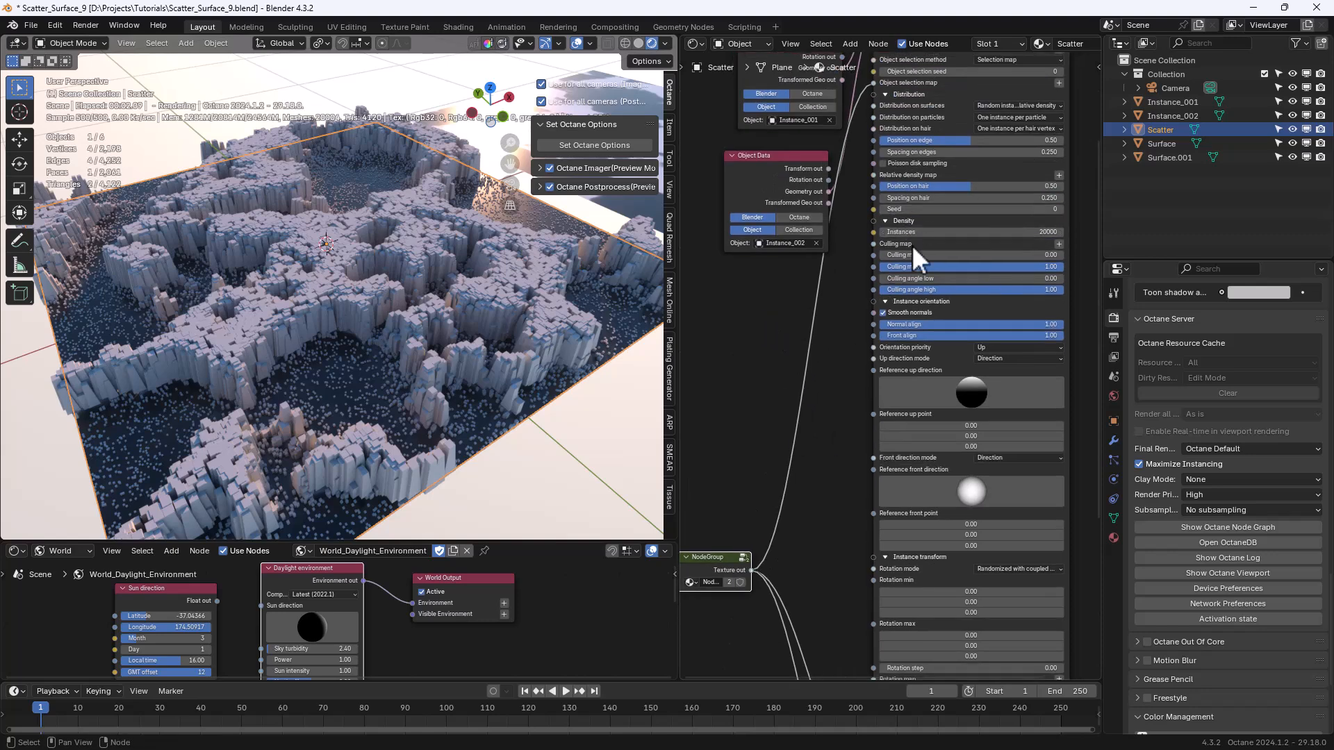
{"action": "left_click_drag", "start_coordinate": [779, 568], "coordinate": [869, 173]}
{"action": "left_click", "coordinate": [1016, 105]}
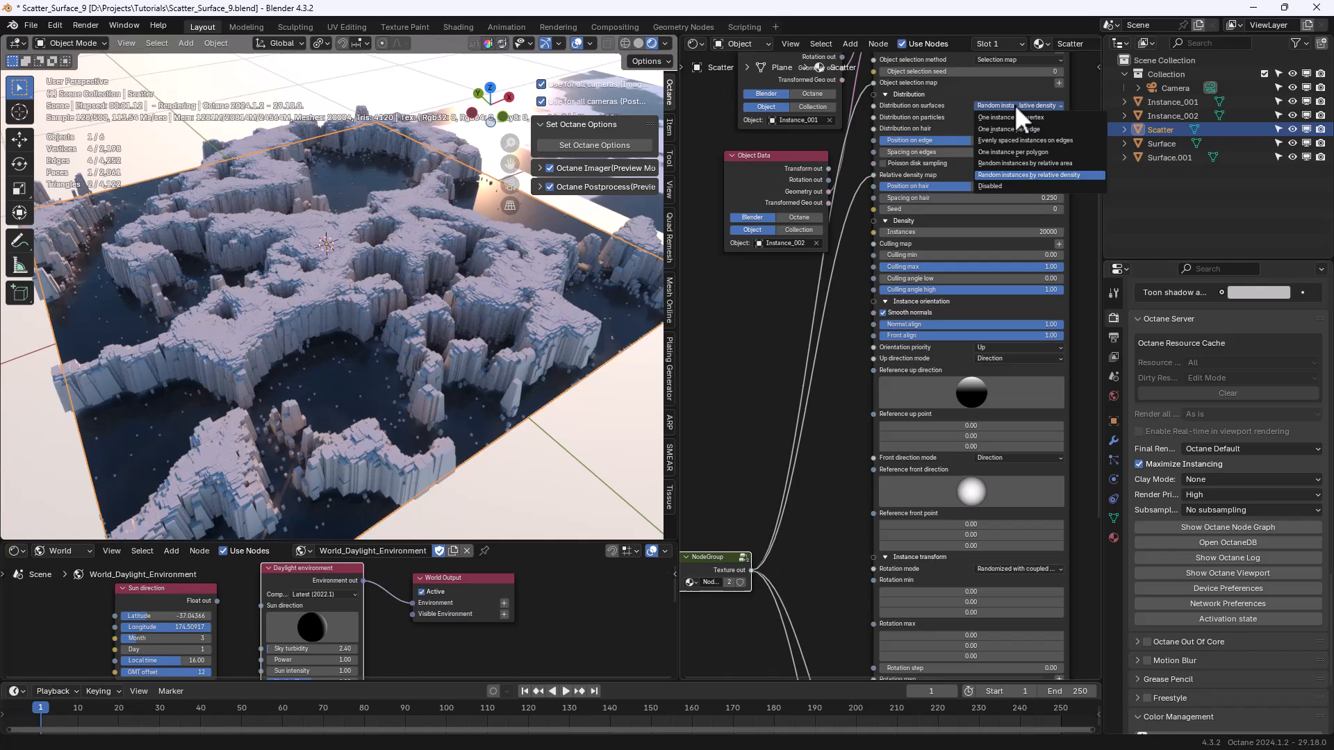
{"action": "left_click", "coordinate": [1053, 173]}
Set the Noise texture's Contrast to 500 inside the noise node group, and leave the group.
{"action": "middle_click_drag", "start_coordinate": [445, 407], "coordinate": [398, 368]}
{"action": "middle_click_drag", "start_coordinate": [727, 559], "coordinate": [845, 395]}
{"action": "key", "text": "Tab"}
{"action": "scroll", "coordinate": [962, 502], "scroll_direction": "up", "scroll_amount": 2}
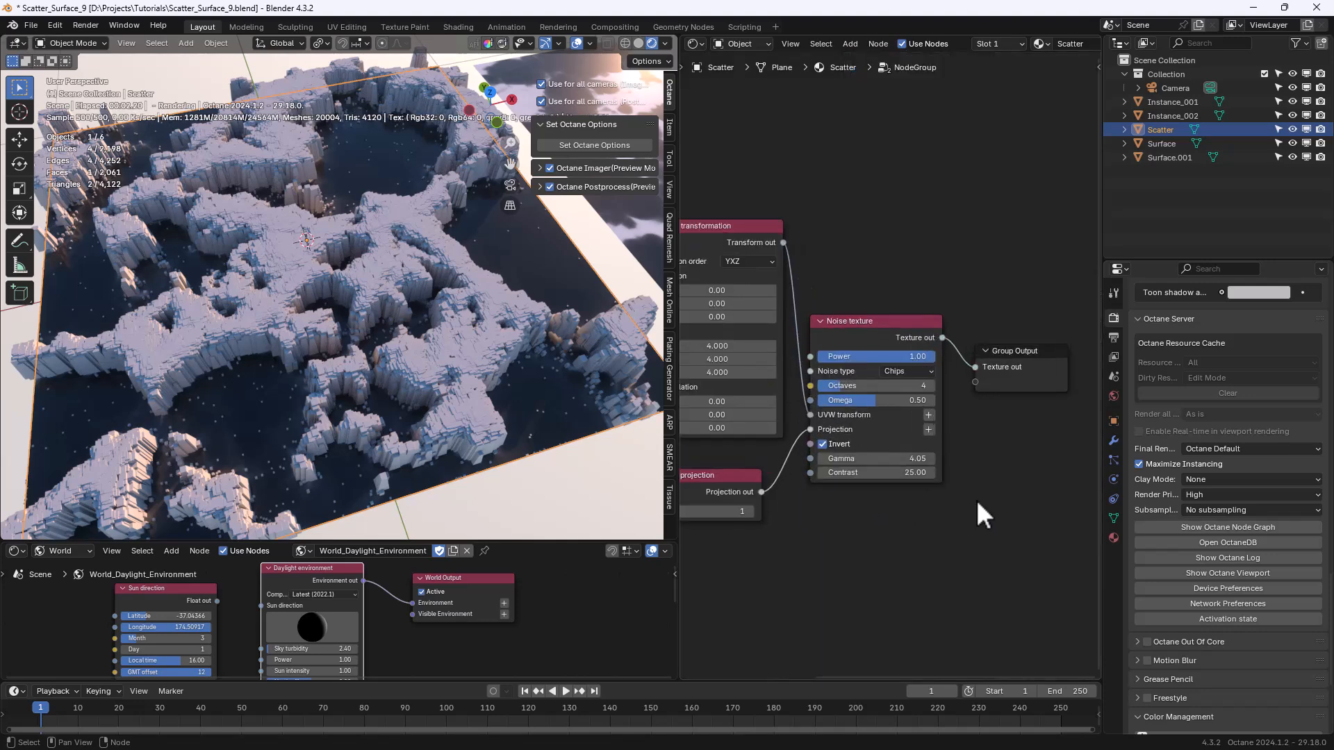
{"action": "middle_click_drag", "start_coordinate": [883, 526], "coordinate": [928, 469]}
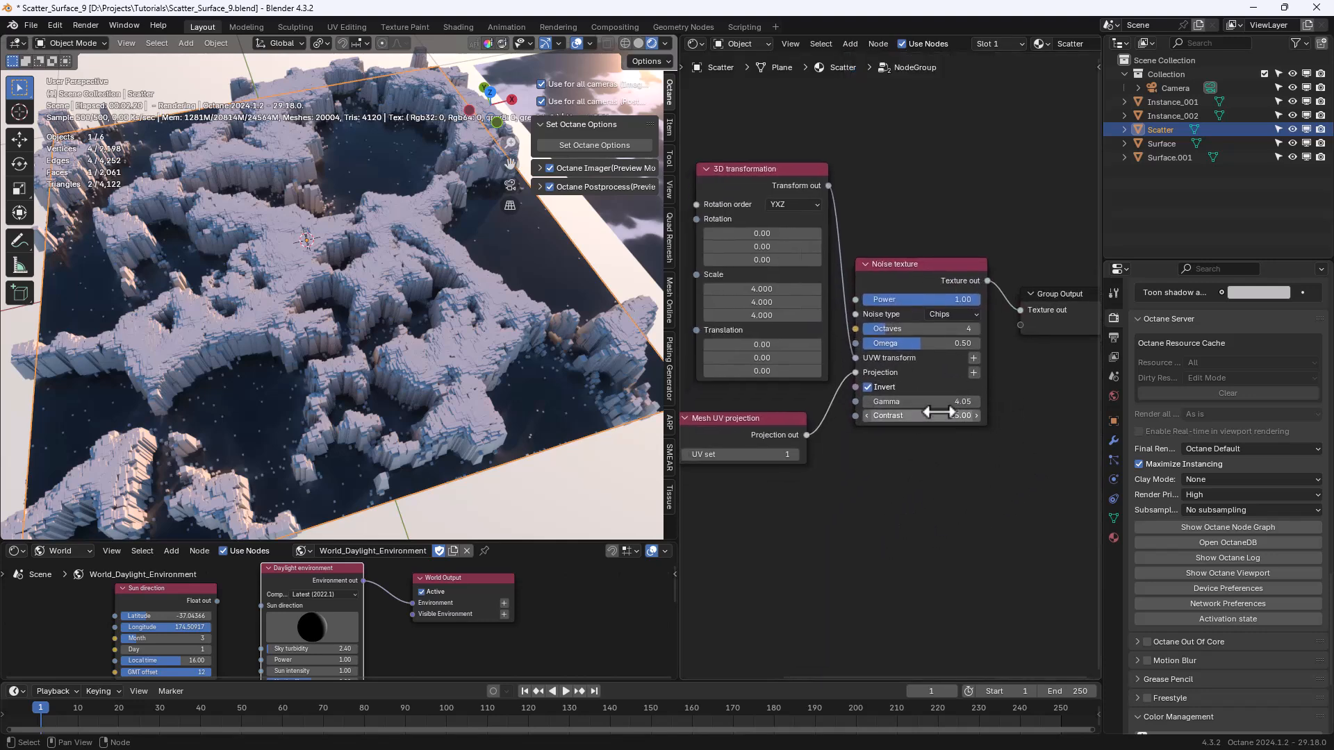
{"action": "left_click", "coordinate": [924, 415]}
{"action": "type", "text": "500"}
{"action": "key", "text": "Return"}
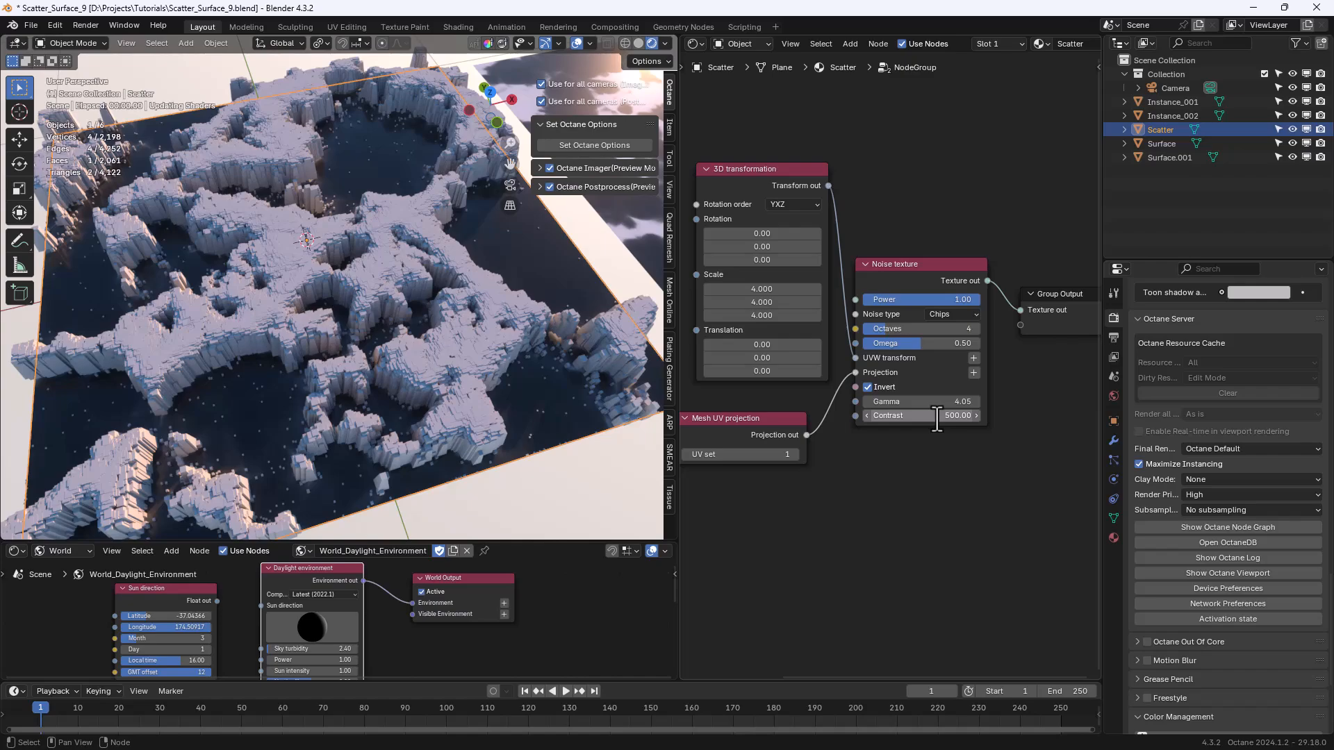
{"action": "middle_click_drag", "start_coordinate": [390, 392], "coordinate": [445, 337]}
{"action": "key", "text": "Tab"}
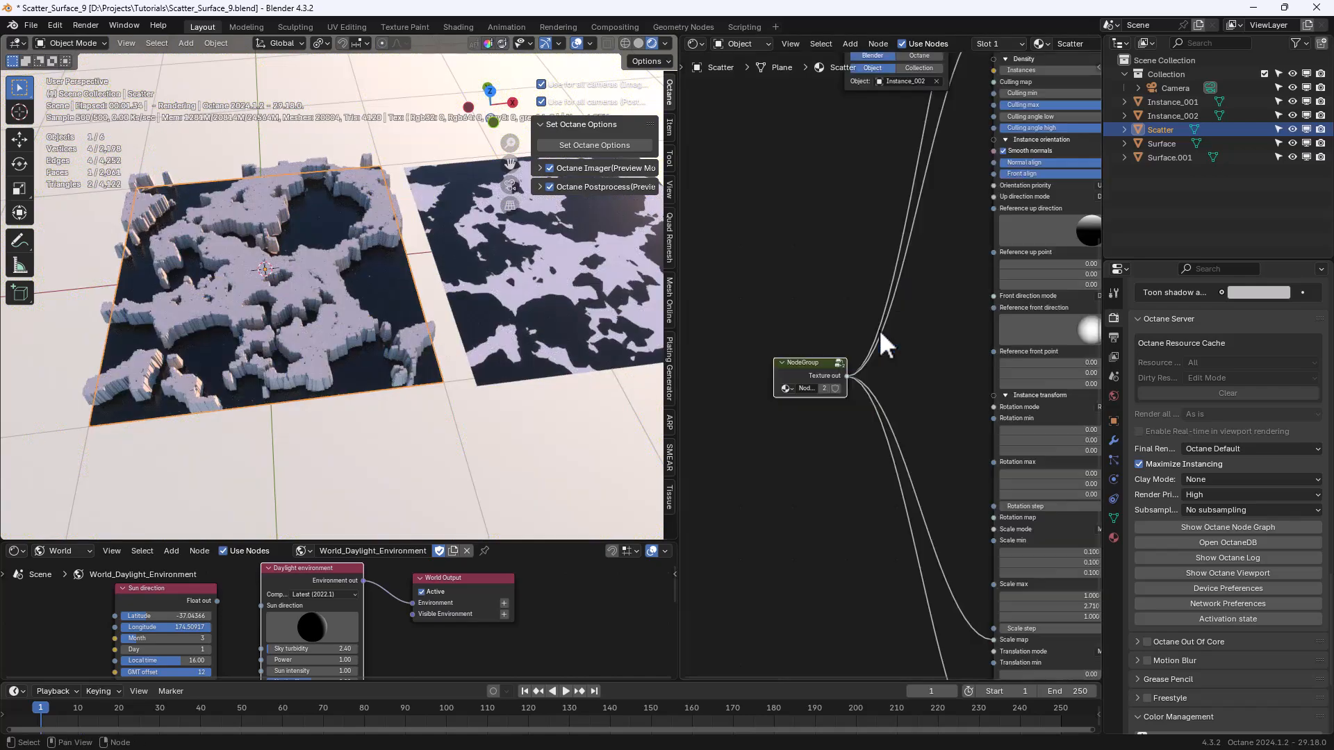
Try Poisson disk sampling on the Scatter on surface node, and switch it off again.
{"action": "middle_click_drag", "start_coordinate": [922, 180], "coordinate": [779, 530]}
{"action": "left_click", "coordinate": [858, 348]}
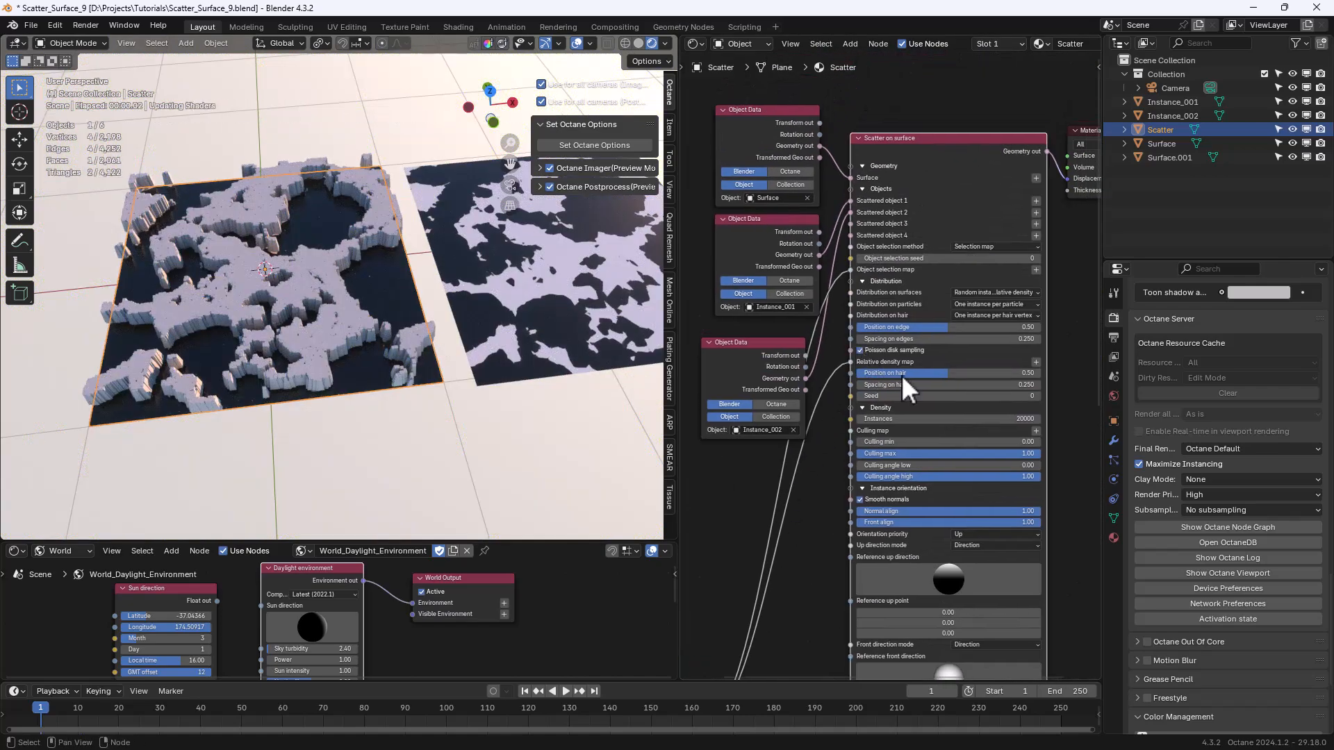
{"action": "scroll", "coordinate": [309, 360], "scroll_direction": "up", "scroll_amount": 4}
{"action": "middle_click_drag", "start_coordinate": [310, 360], "coordinate": [359, 361]}
{"action": "scroll", "coordinate": [407, 363], "scroll_direction": "down", "scroll_amount": 2}
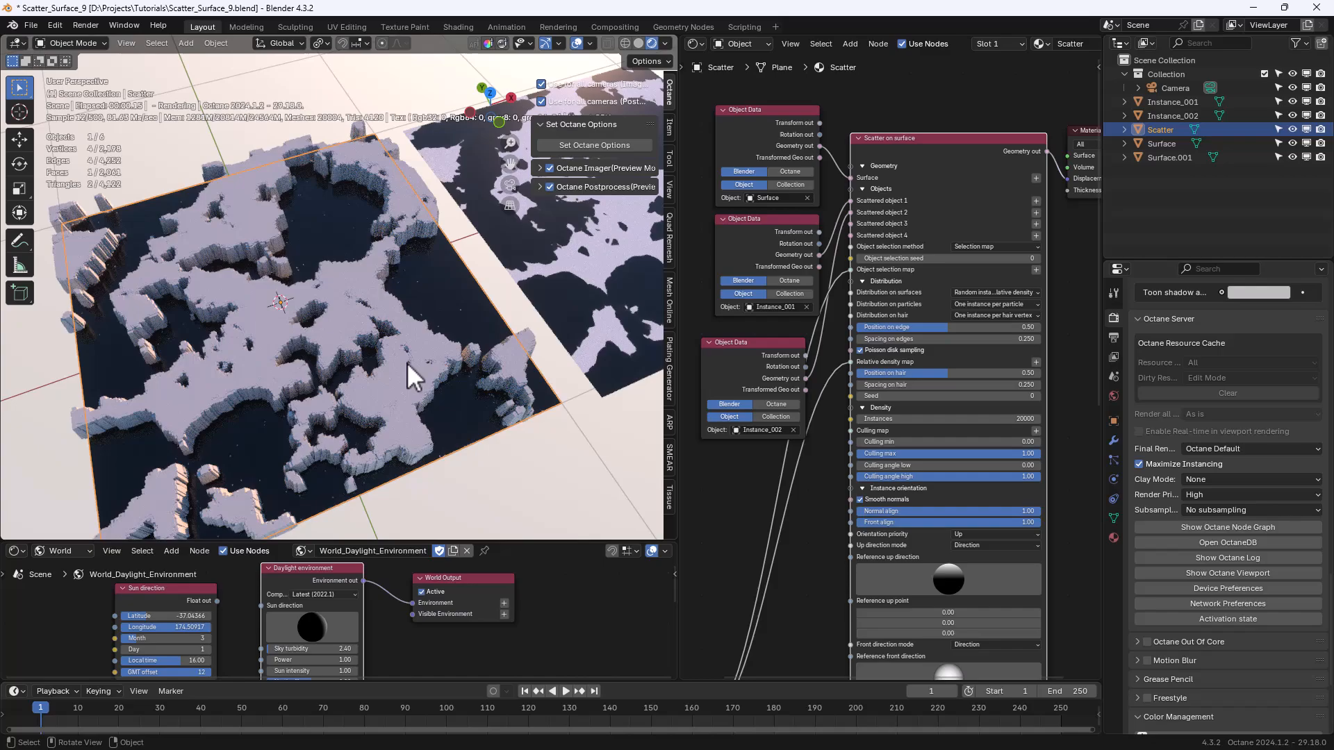
{"action": "left_click", "coordinate": [860, 350]}
{"action": "middle_click_drag", "start_coordinate": [425, 391], "coordinate": [389, 392]}
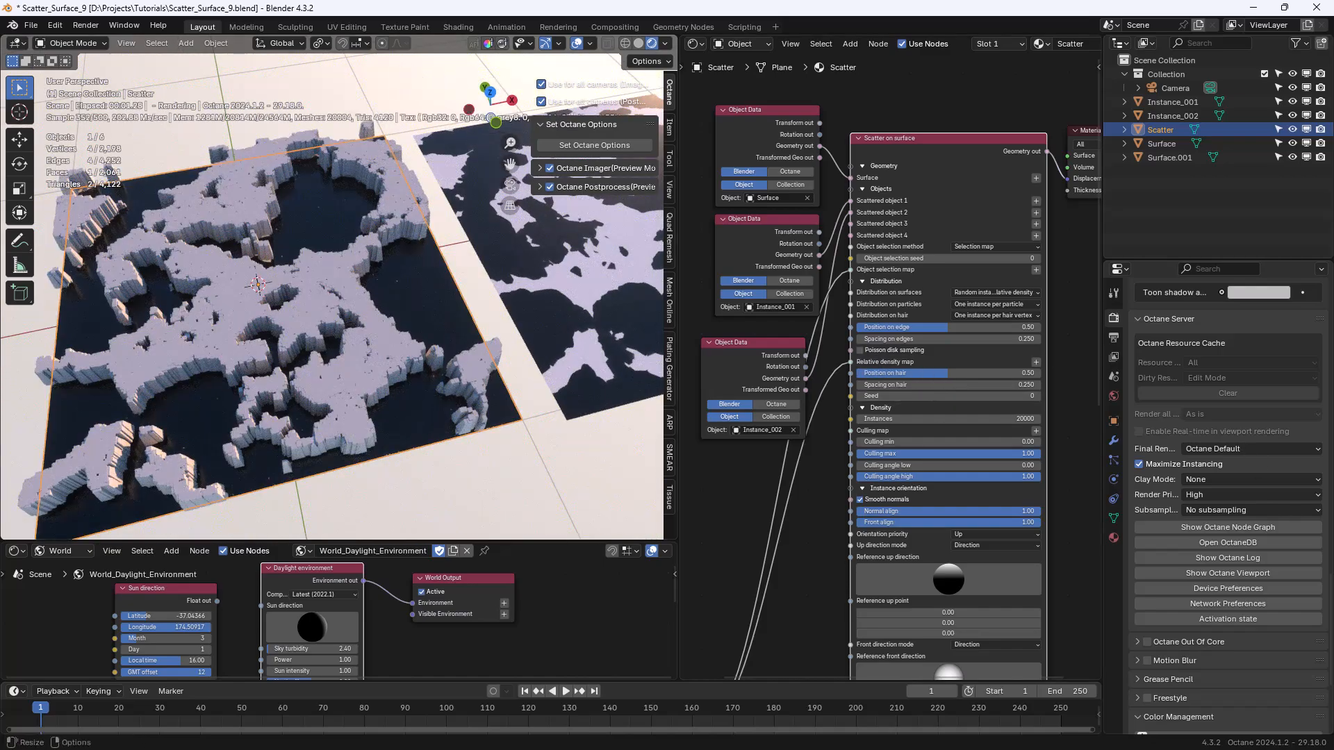
Save an incremental copy of the file as Scatter_Surface_10.
{"action": "key", "text": "ctrl+alt+s"}
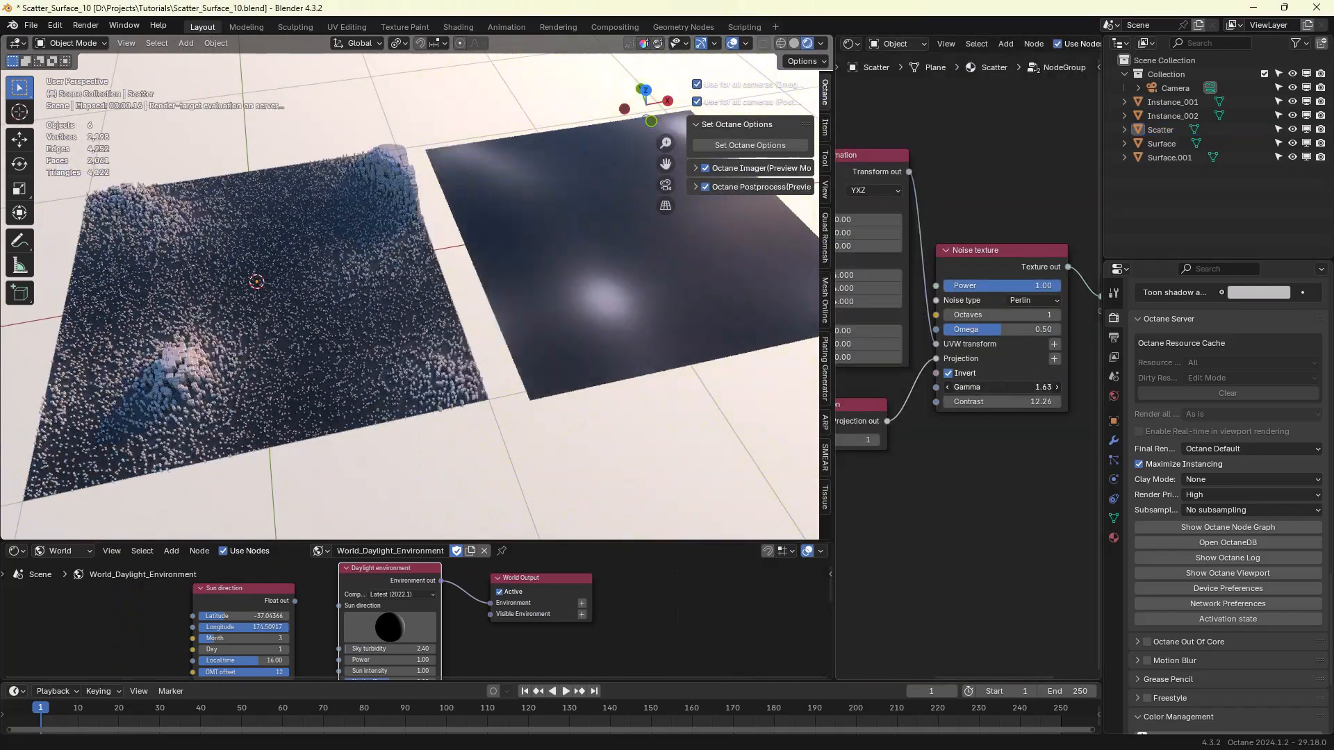
Try different Octaves, Contrast and Gamma values on the Noise texture with the Perlin type.
{"action": "left_click_drag", "start_coordinate": [1000, 387], "coordinate": [972, 387]}
{"action": "left_click_drag", "start_coordinate": [989, 315], "coordinate": [1014, 316]}
{"action": "left_click_drag", "start_coordinate": [1008, 401], "coordinate": [1056, 401]}
{"action": "left_click_drag", "start_coordinate": [1007, 387], "coordinate": [1045, 387]}
Try the Turbulence noise type with a lower Contrast, more Octaves and a higher Gamma.
{"action": "left_click", "coordinate": [1033, 300]}
{"action": "left_click", "coordinate": [1036, 328]}
{"action": "left_click_drag", "start_coordinate": [1007, 402], "coordinate": [946, 402]}
{"action": "left_click_drag", "start_coordinate": [993, 315], "coordinate": [1045, 315]}
{"action": "left_click_drag", "start_coordinate": [1004, 387], "coordinate": [1042, 387]}
Try the Circular noise type with Octaves 1, Gamma about 1.73 and Contrast about 11.80.
{"action": "left_click", "coordinate": [1033, 300]}
{"action": "left_click", "coordinate": [1038, 343]}
{"action": "left_click_drag", "start_coordinate": [1017, 315], "coordinate": [946, 315]}
{"action": "left_click_drag", "start_coordinate": [1007, 387], "coordinate": [1056, 400]}
Turn off Invert on the Noise texture, raise its Octaves, and readjust its Contrast and Gamma.
{"action": "left_click_drag", "start_coordinate": [936, 373], "coordinate": [956, 373]}
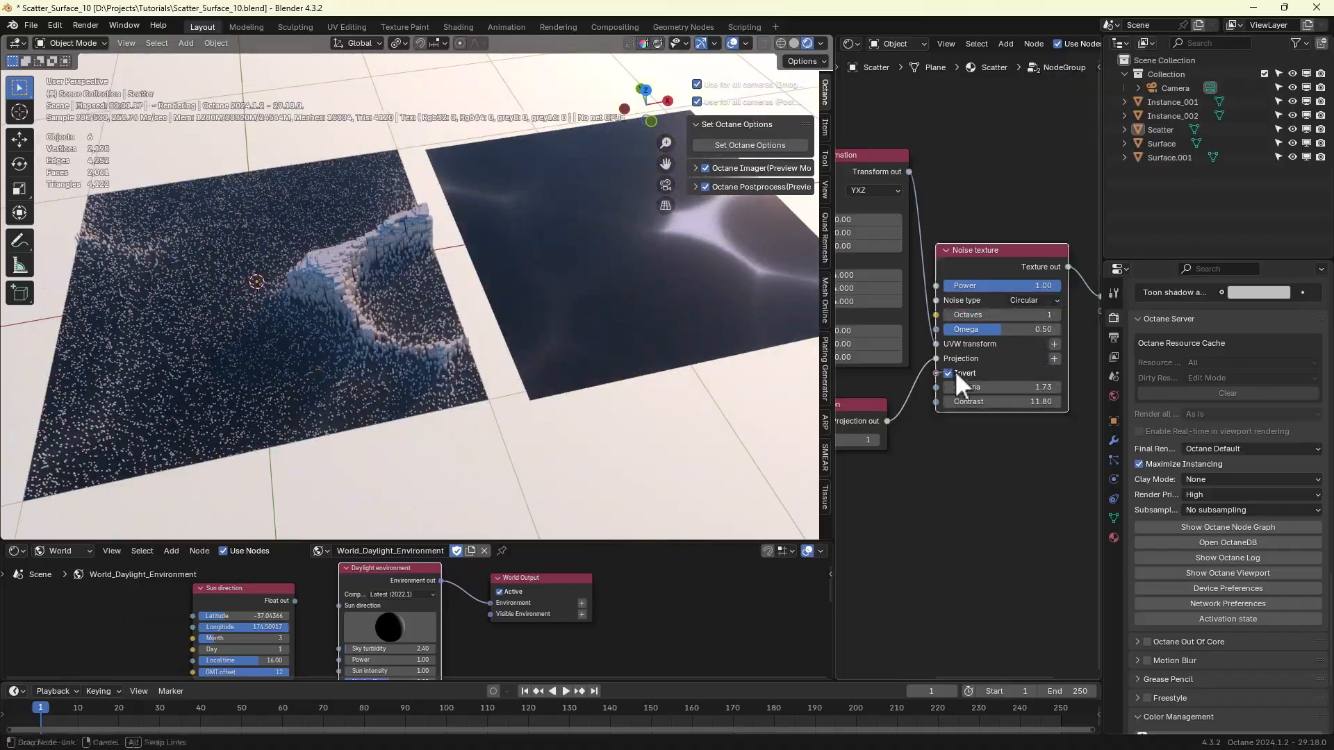
{"action": "left_click", "coordinate": [949, 373]}
{"action": "left_click_drag", "start_coordinate": [980, 315], "coordinate": [1056, 315]}
{"action": "mouse_move", "coordinate": [1014, 402]}
{"action": "left_mouse_down"}
{"action": "mouse_move", "coordinate": [976, 402]}
{"action": "mouse_move", "coordinate": [1000, 402]}
{"action": "left_mouse_up"}
{"action": "mouse_move", "coordinate": [1004, 387]}
{"action": "left_mouse_down"}
{"action": "mouse_move", "coordinate": [1025, 387]}
{"action": "mouse_move", "coordinate": [1000, 386]}
{"action": "left_mouse_up"}
Try a different first Rotation value on the 3D transformation node, undo it, and raise the first Translation value.
{"action": "left_click_drag", "start_coordinate": [868, 219], "coordinate": [892, 219]}
{"action": "key", "text": "ctrl+z"}
{"action": "middle_click_drag", "start_coordinate": [877, 278], "coordinate": [904, 279]}
{"action": "left_click_drag", "start_coordinate": [877, 331], "coordinate": [934, 331]}
Set the noise type to Chips with Octaves 2, Gamma about 0.44 and Contrast about 9.52.
{"action": "middle_click_drag", "start_coordinate": [1006, 490], "coordinate": [903, 532]}
{"action": "scroll", "coordinate": [921, 445], "scroll_direction": "up", "scroll_amount": 1}
{"action": "left_click", "coordinate": [948, 348]}
{"action": "left_click", "coordinate": [945, 406]}
{"action": "left_click_drag", "start_coordinate": [931, 364], "coordinate": [865, 364]}
{"action": "mouse_move", "coordinate": [924, 442]}
{"action": "left_mouse_down"}
{"action": "mouse_move", "coordinate": [875, 442]}
{"action": "mouse_move", "coordinate": [876, 458]}
{"action": "mouse_move", "coordinate": [930, 459]}
{"action": "left_mouse_up"}
{"action": "left_click_drag", "start_coordinate": [903, 364], "coordinate": [911, 364]}
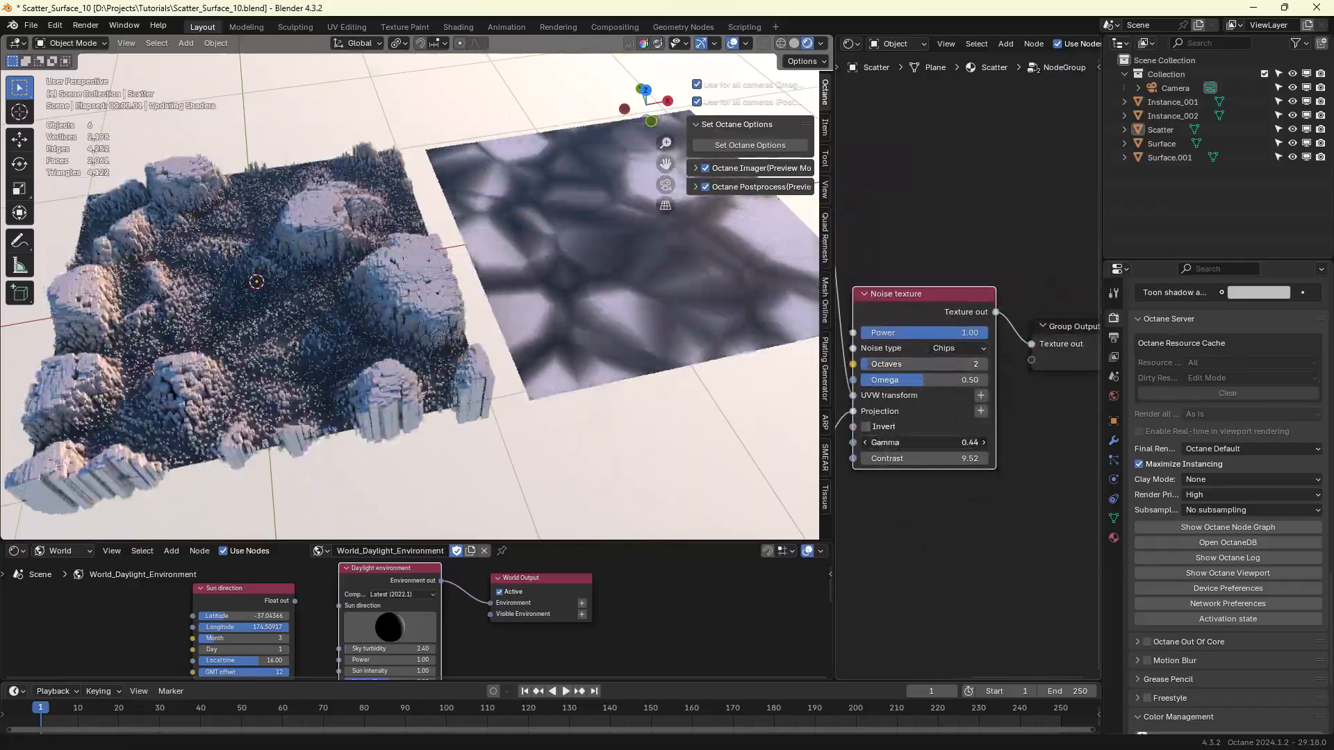